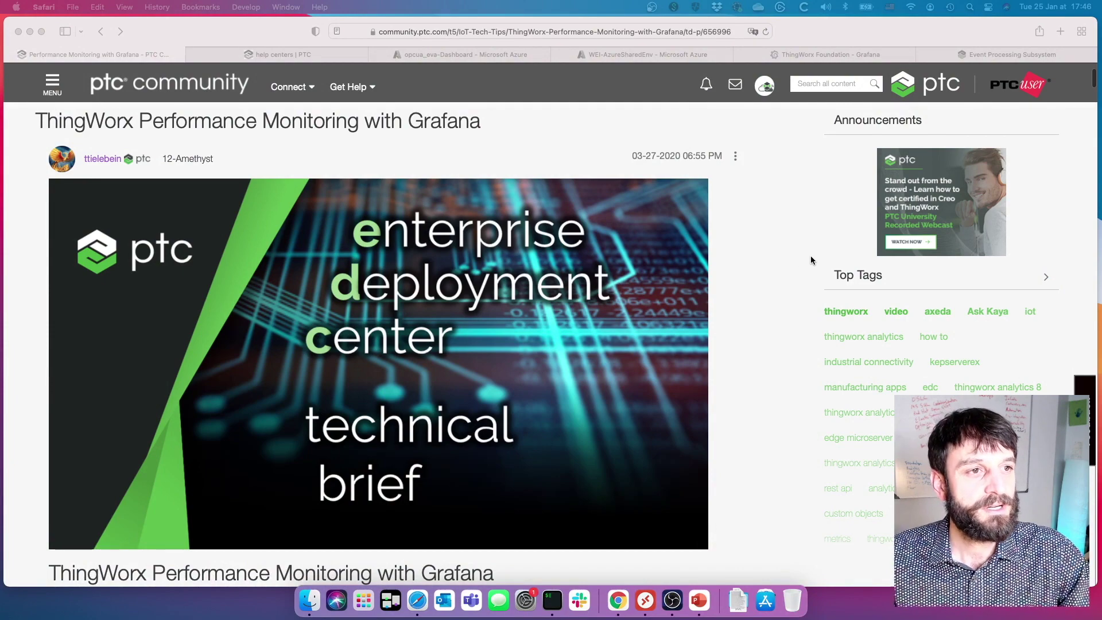
# Read the introduction of the ThingWorx Performance Monitoring with Grafana article and examine its Recommended Deployment Architecture diagram.
pyautogui.scroll(-3, 810, 256)
pyautogui.scroll(-5, 810, 260)
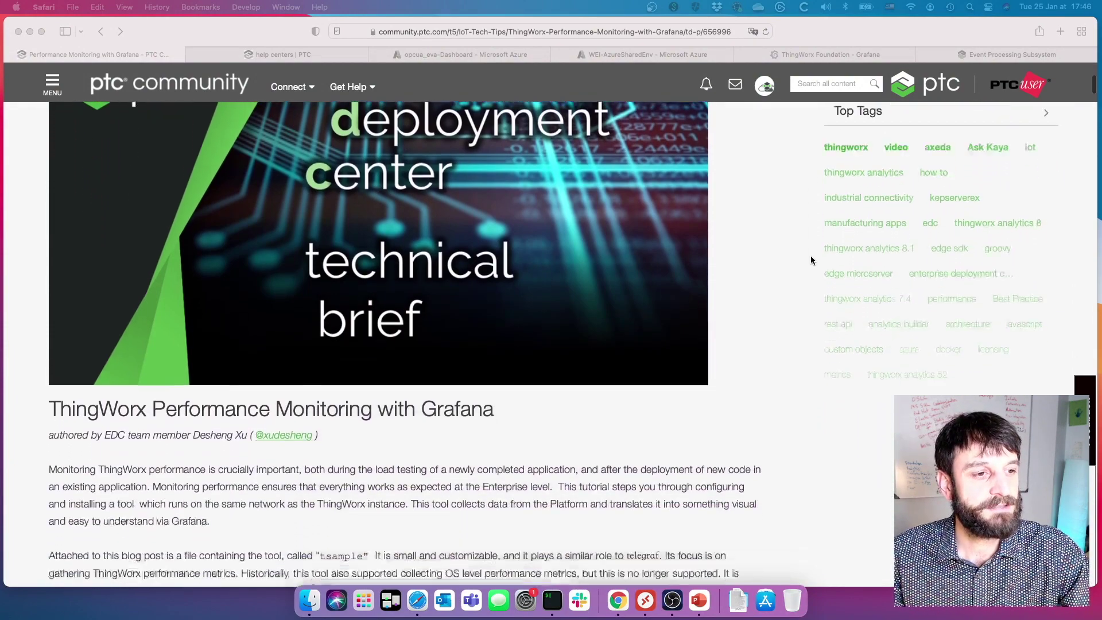
pyautogui.scroll(-2, 810, 260)
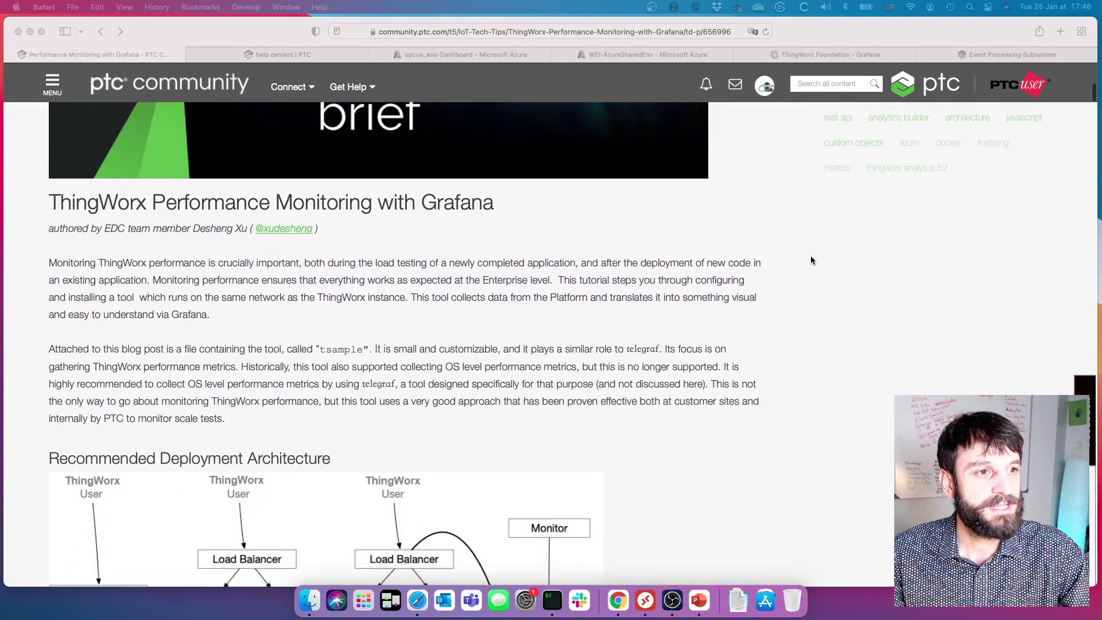
pyautogui.scroll(-1, 810, 260)
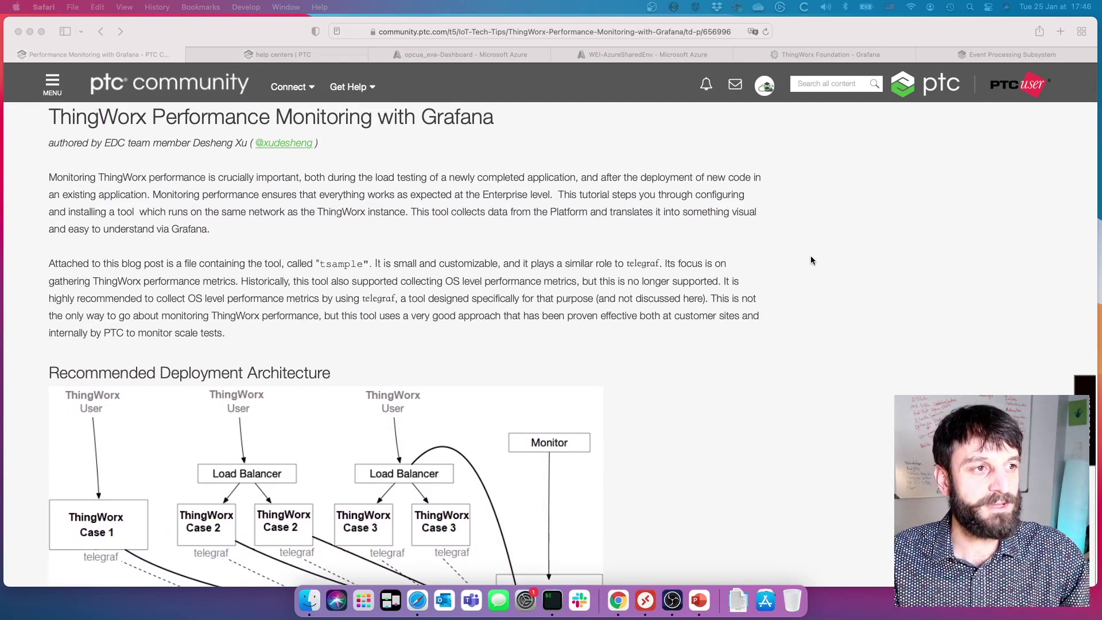
pyautogui.scroll(-2, 617, 229)
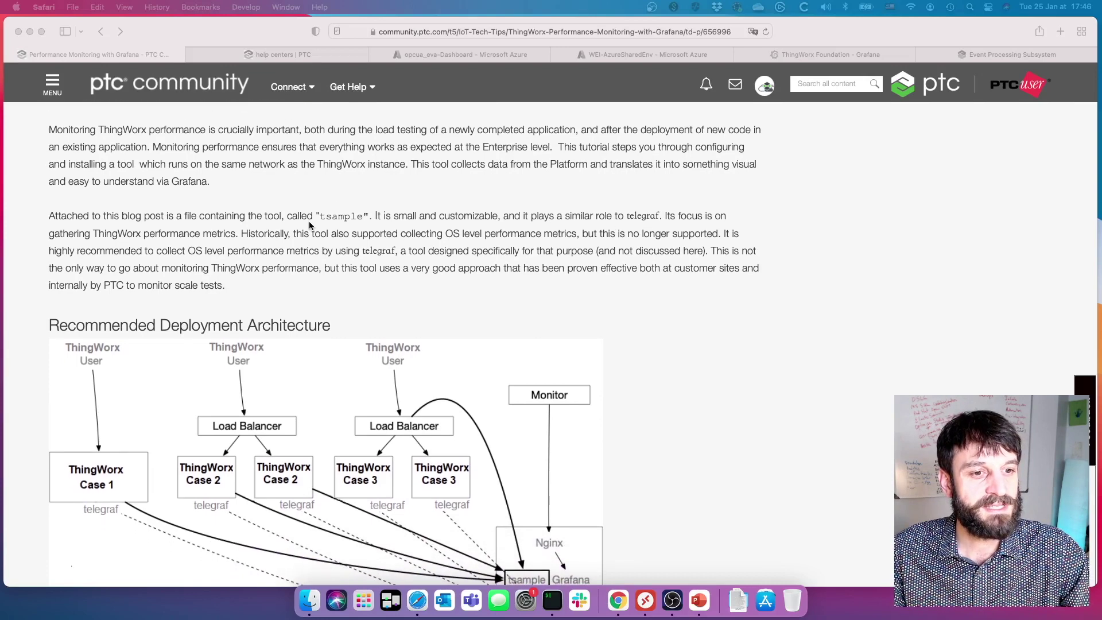
pyautogui.scroll(-4, 472, 258)
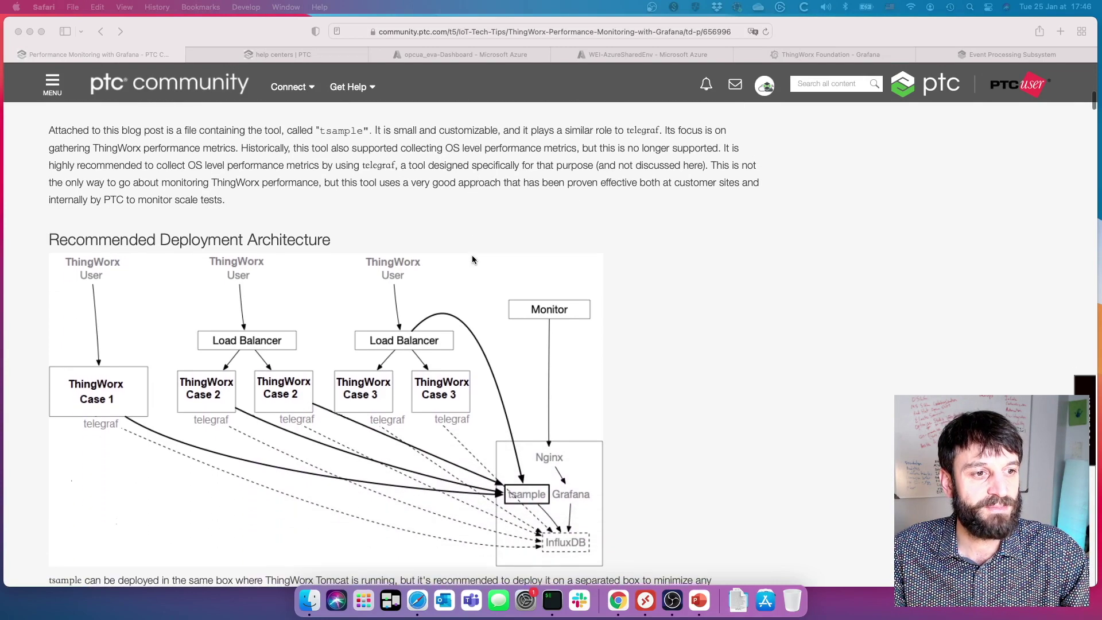
pyautogui.scroll(-4, 473, 259)
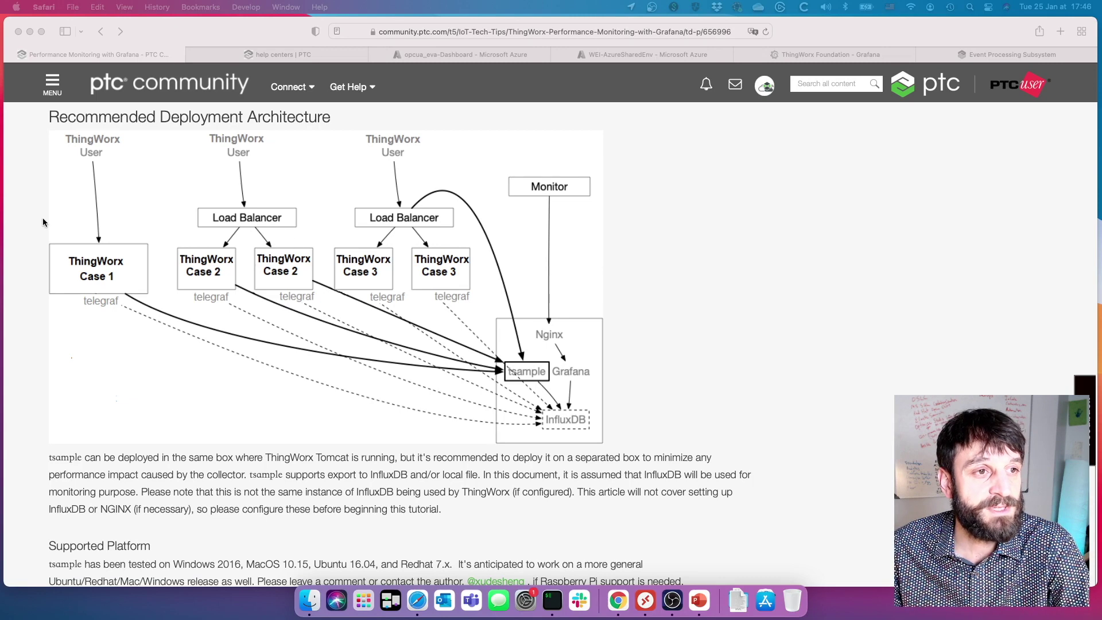
# Review the article's Supported Platform and Configuration File sections through to the list of default thingworx_servers.metrics subsystems.
pyautogui.scroll(-1, 311, 314)
pyautogui.scroll(-5, 311, 312)
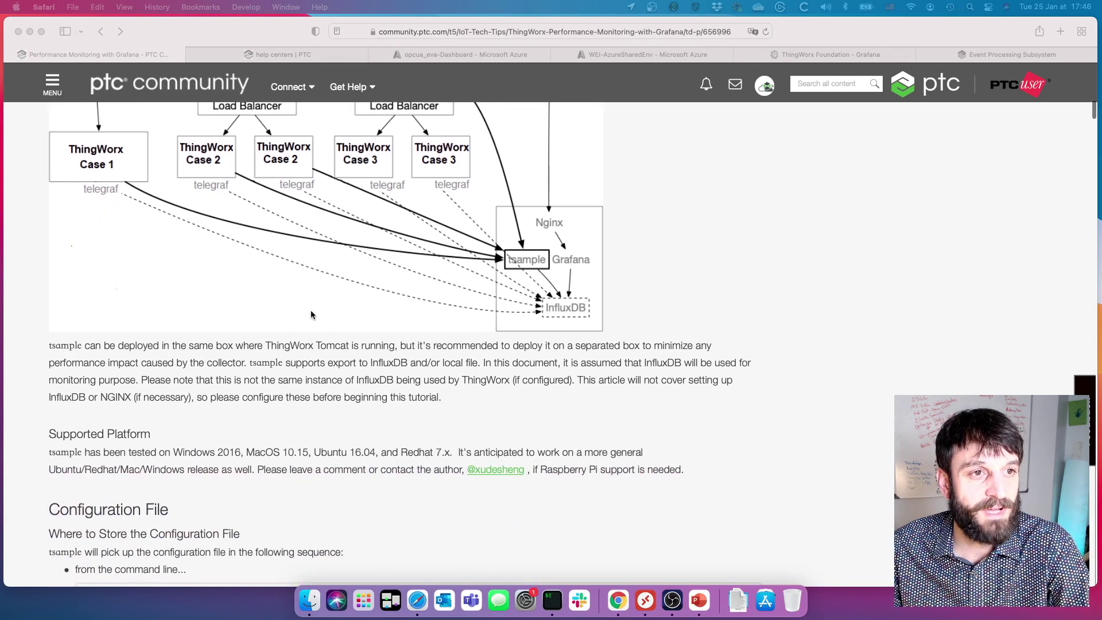
pyautogui.scroll(-10, 311, 314)
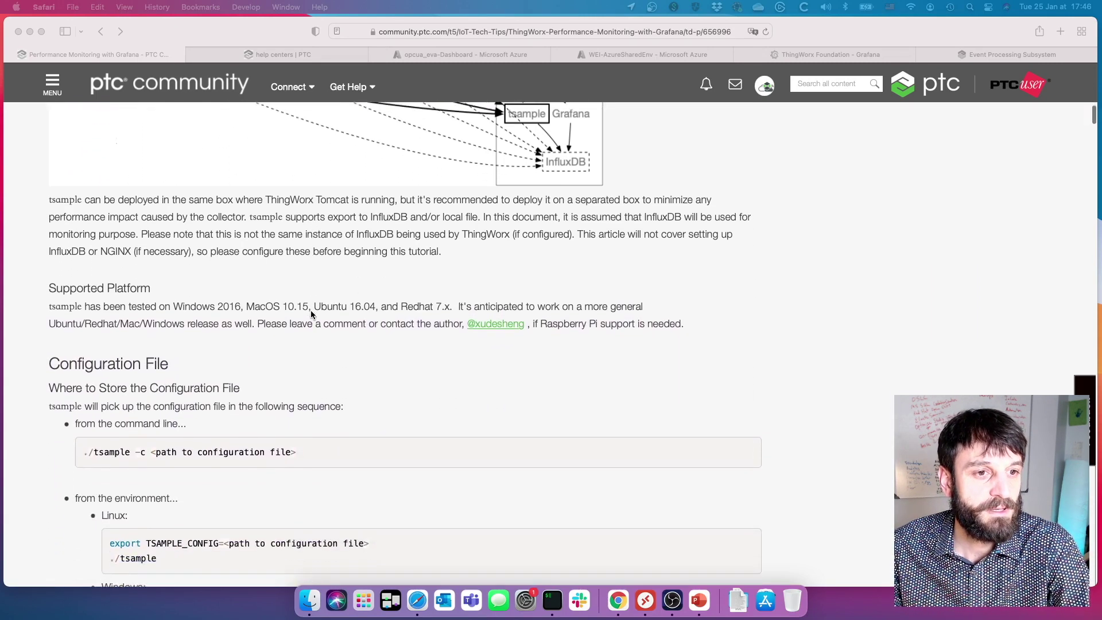
pyautogui.scroll(-11, 311, 314)
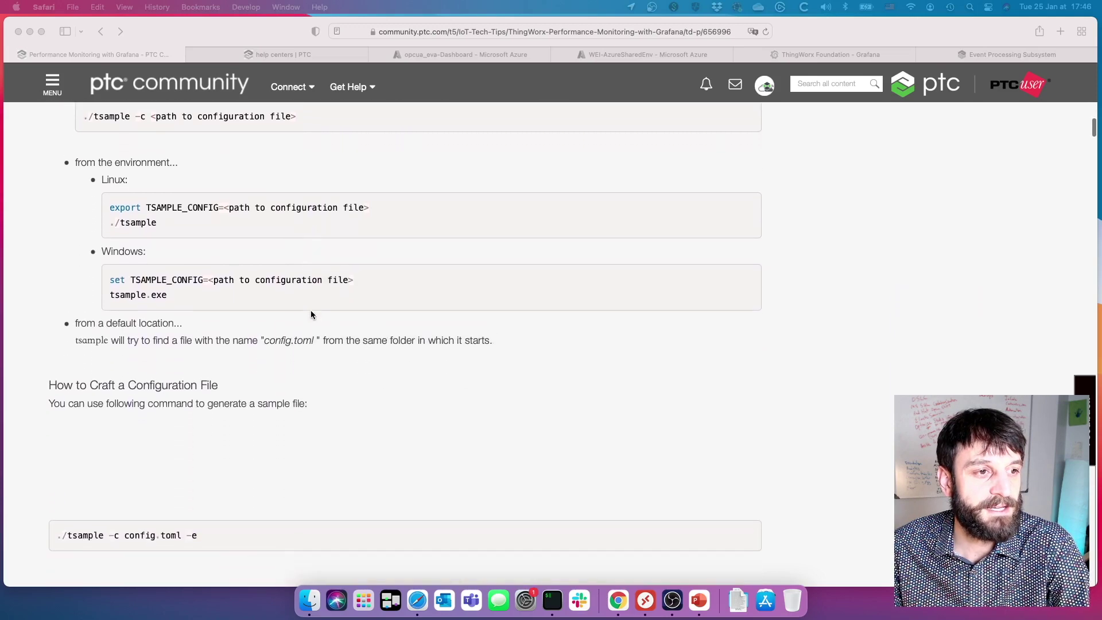
pyautogui.scroll(-16, 311, 314)
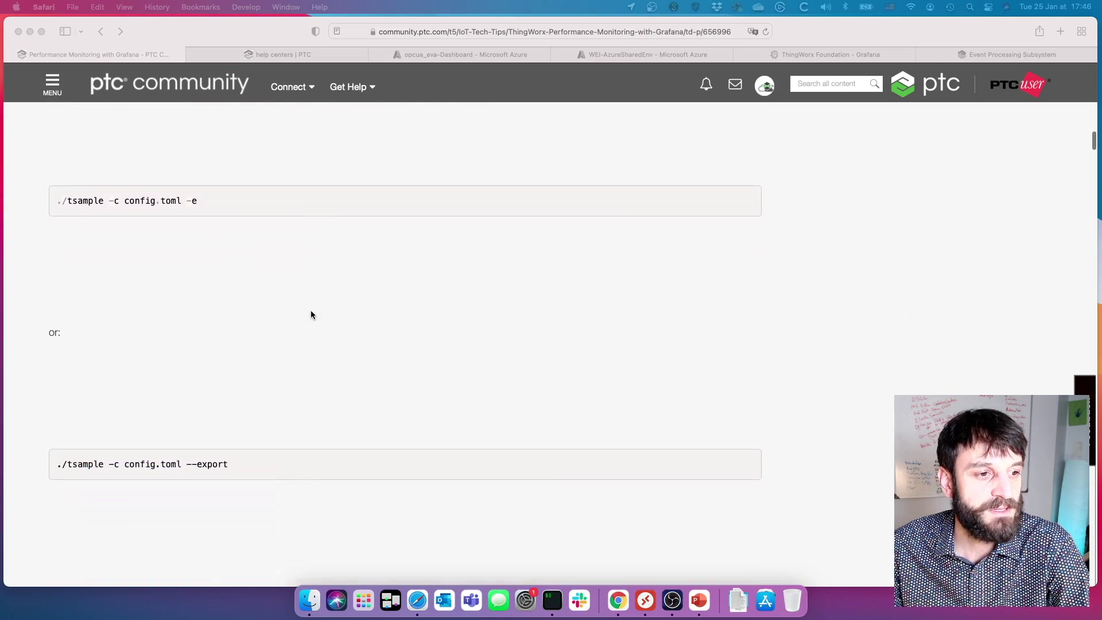
pyautogui.scroll(-20, 311, 315)
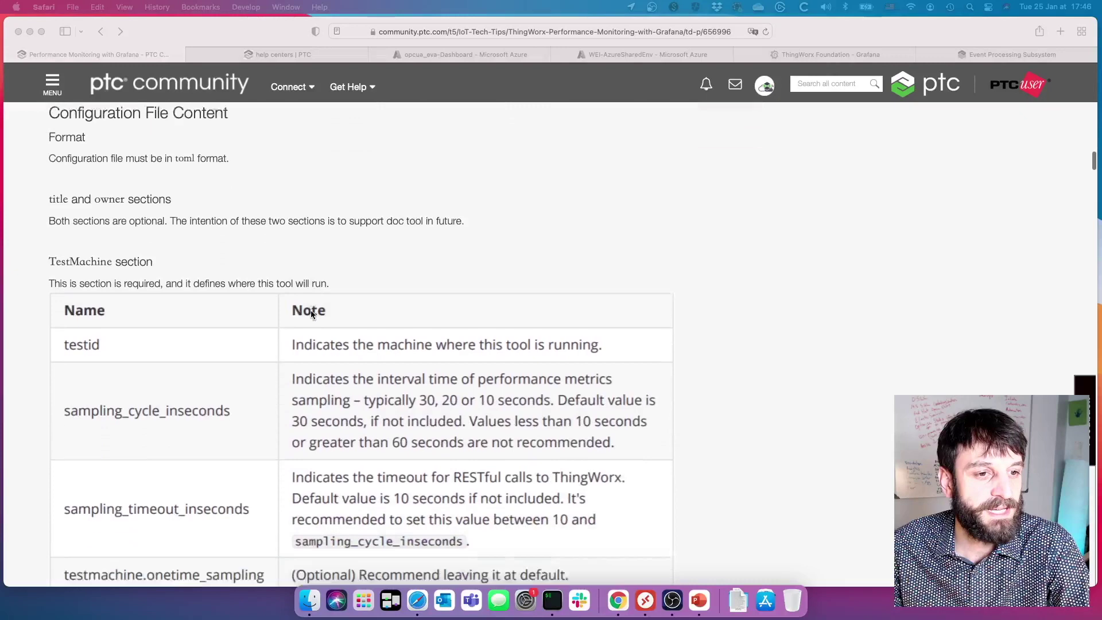
pyautogui.scroll(-18, 311, 314)
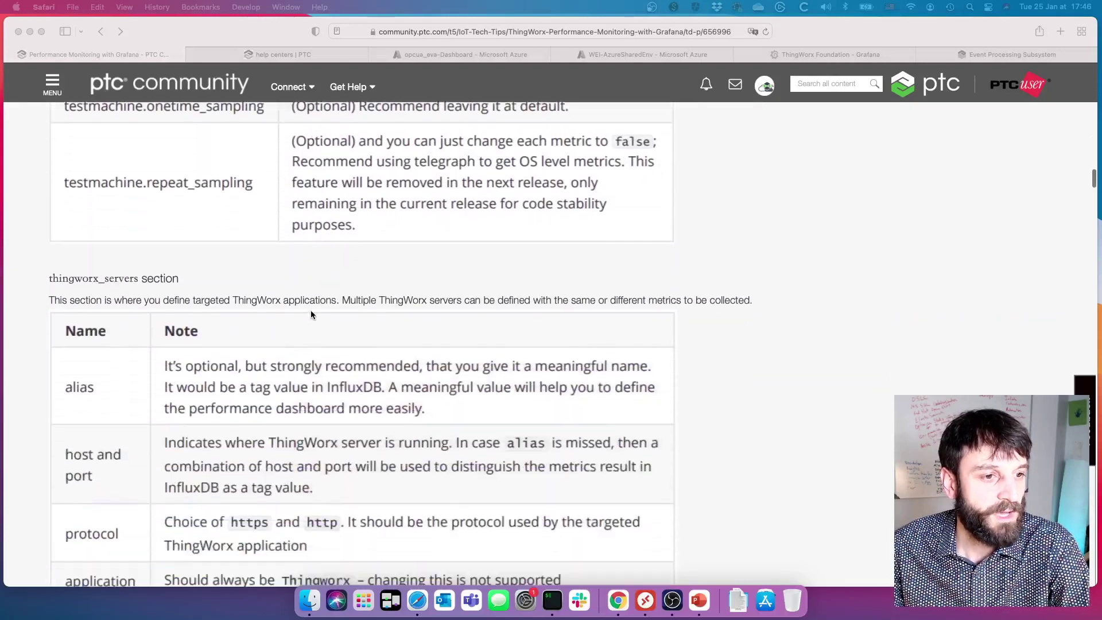
pyautogui.scroll(-7, 311, 315)
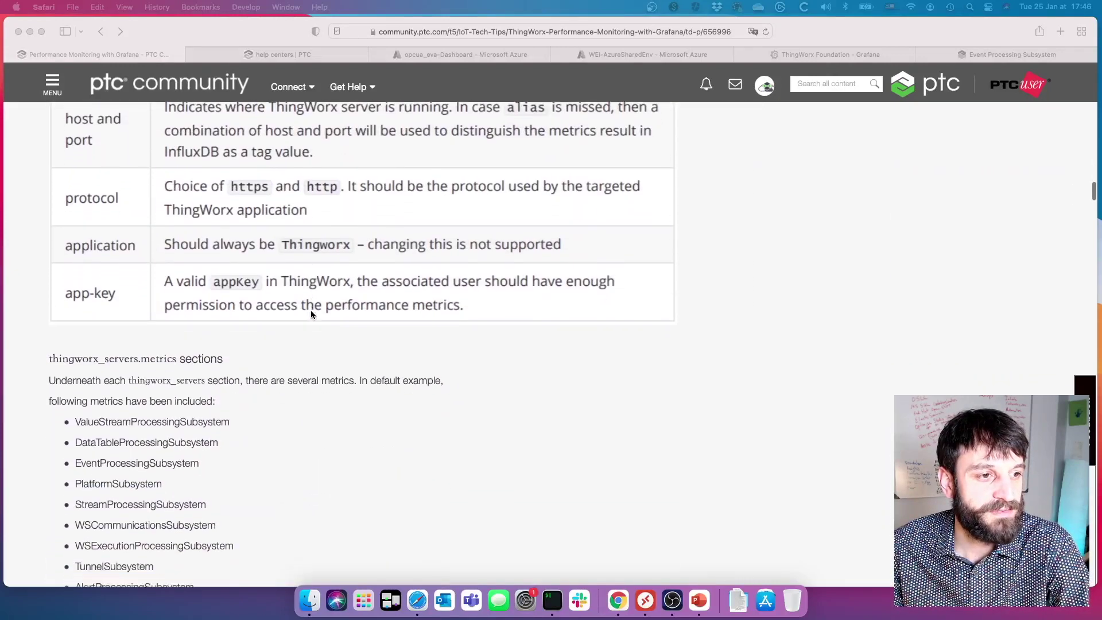
pyautogui.scroll(-5, 310, 315)
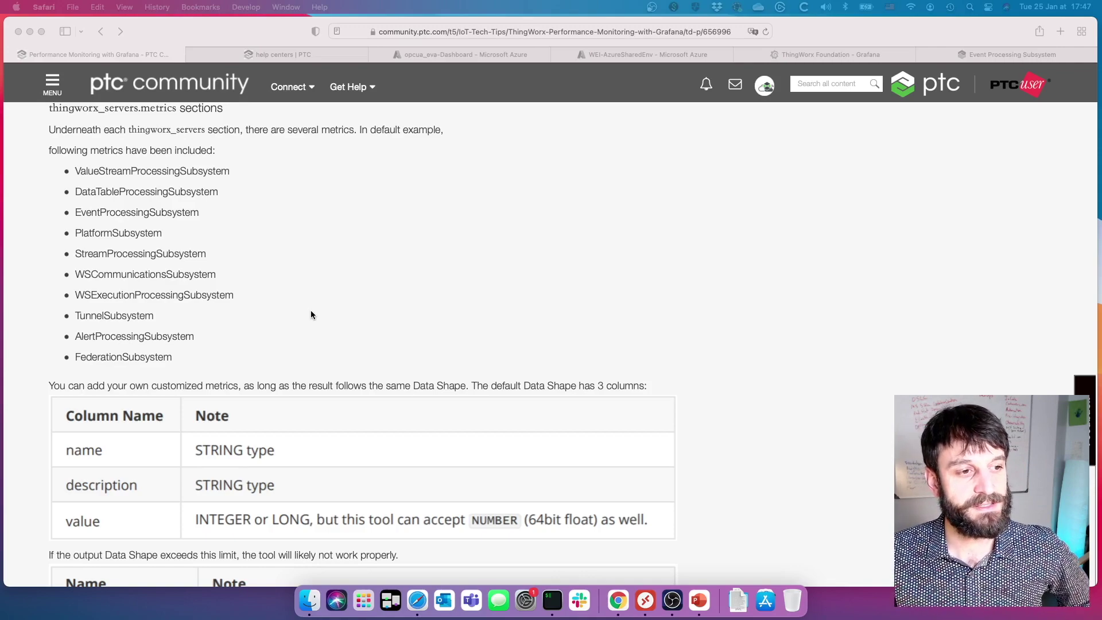
# Return to the Recommended Deployment Architecture diagram and review the notes on where tsample should be deployed.
pyautogui.scroll(12, 311, 314)
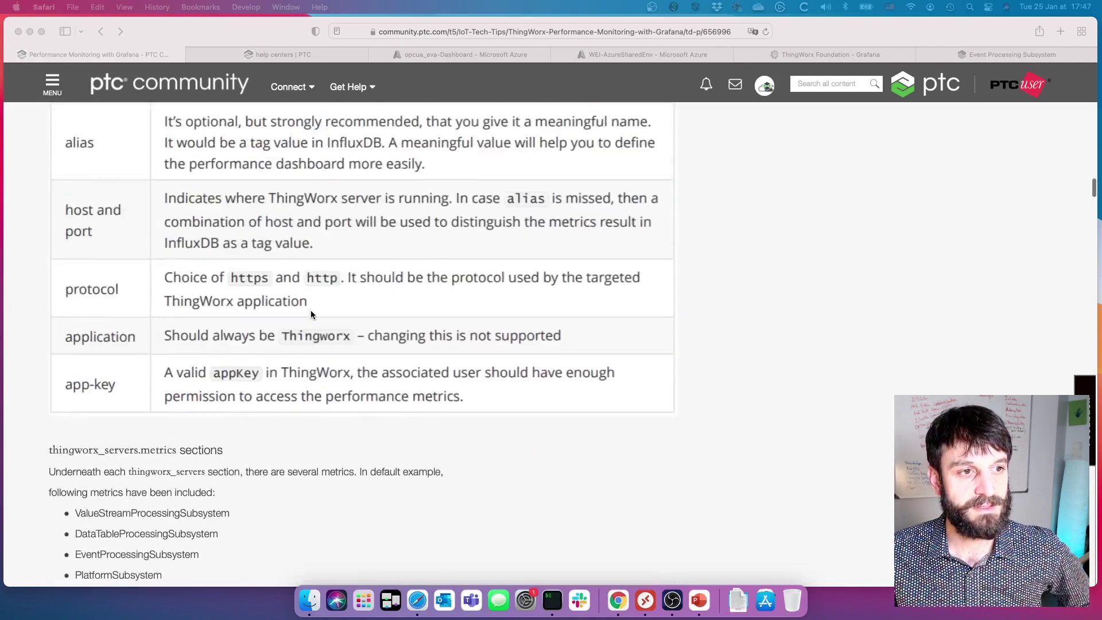
pyautogui.scroll(20, 310, 312)
pyautogui.scroll(20, 311, 315)
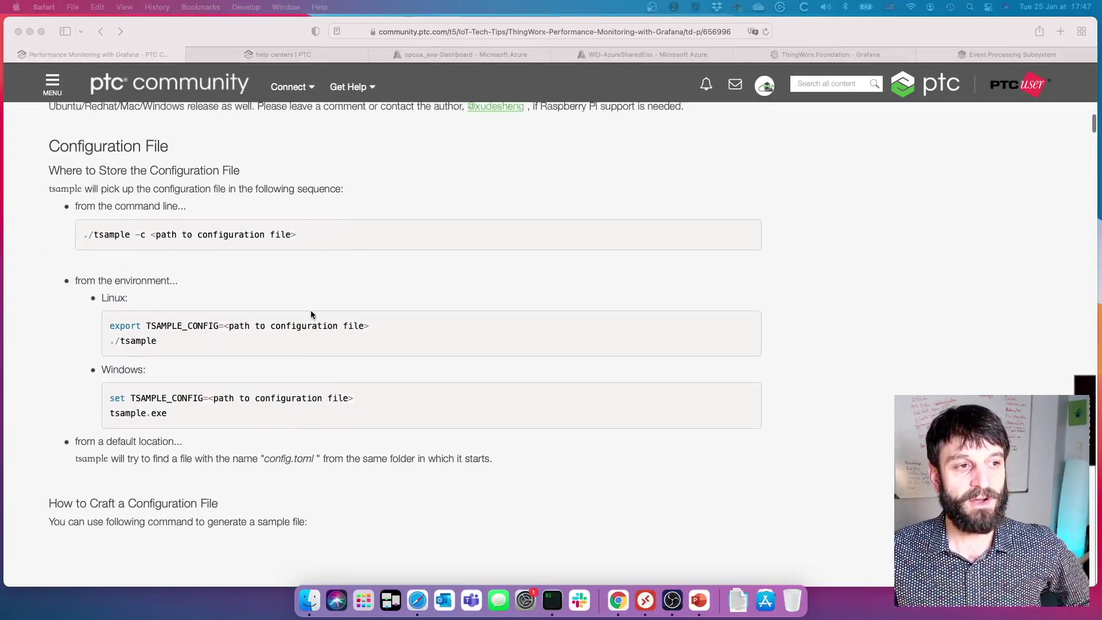
pyautogui.scroll(14, 311, 315)
pyautogui.scroll(5, 321, 282)
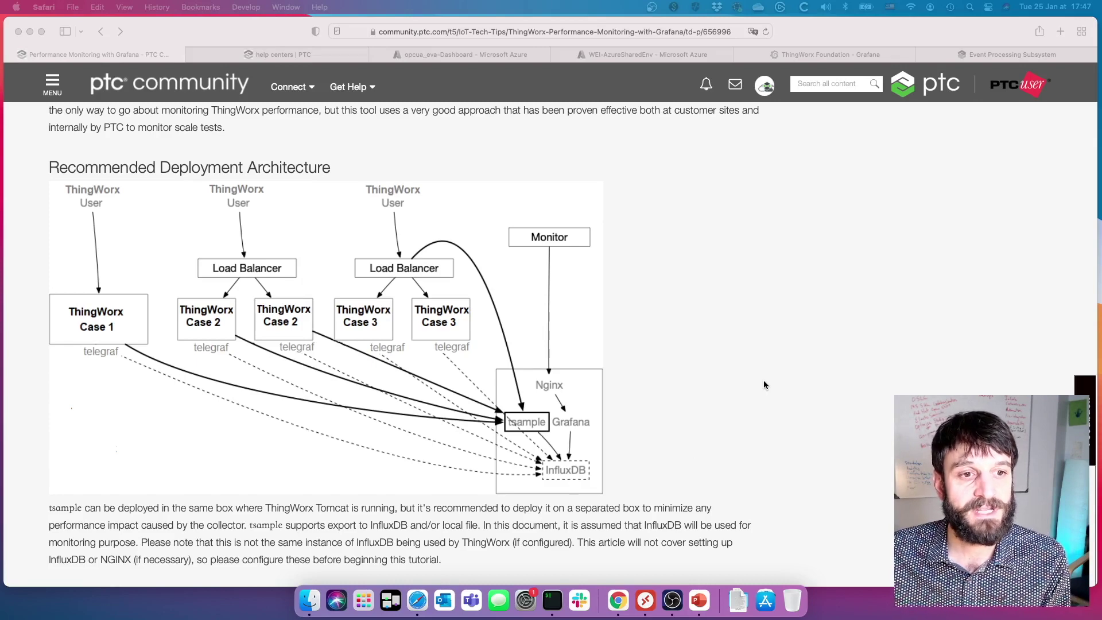
pyautogui.scroll(-5, 763, 381)
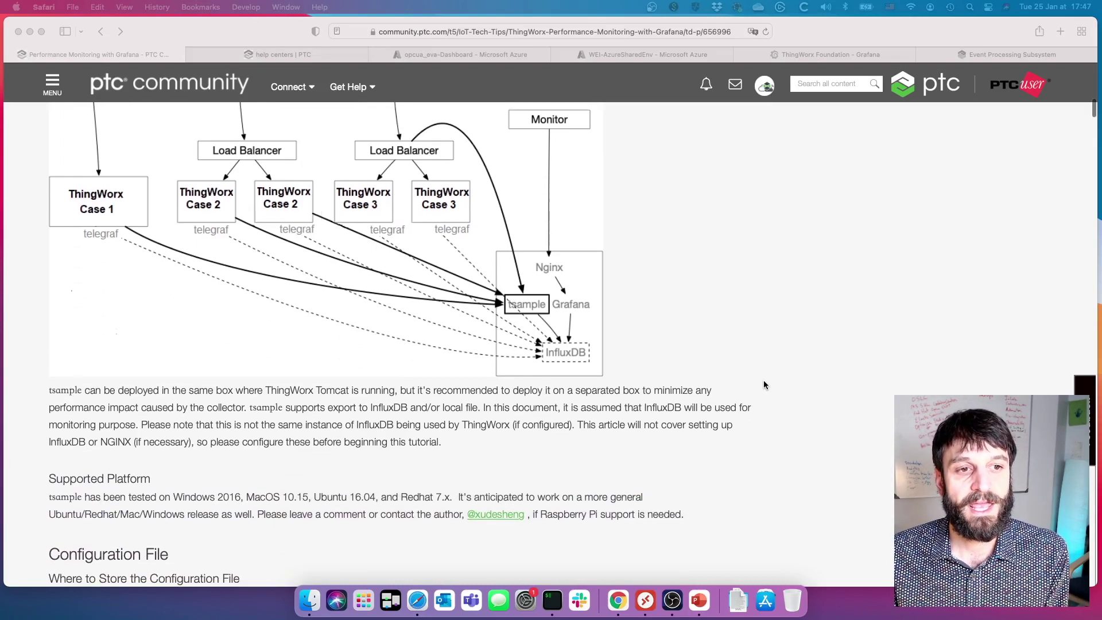
pyautogui.scroll(-3, 763, 384)
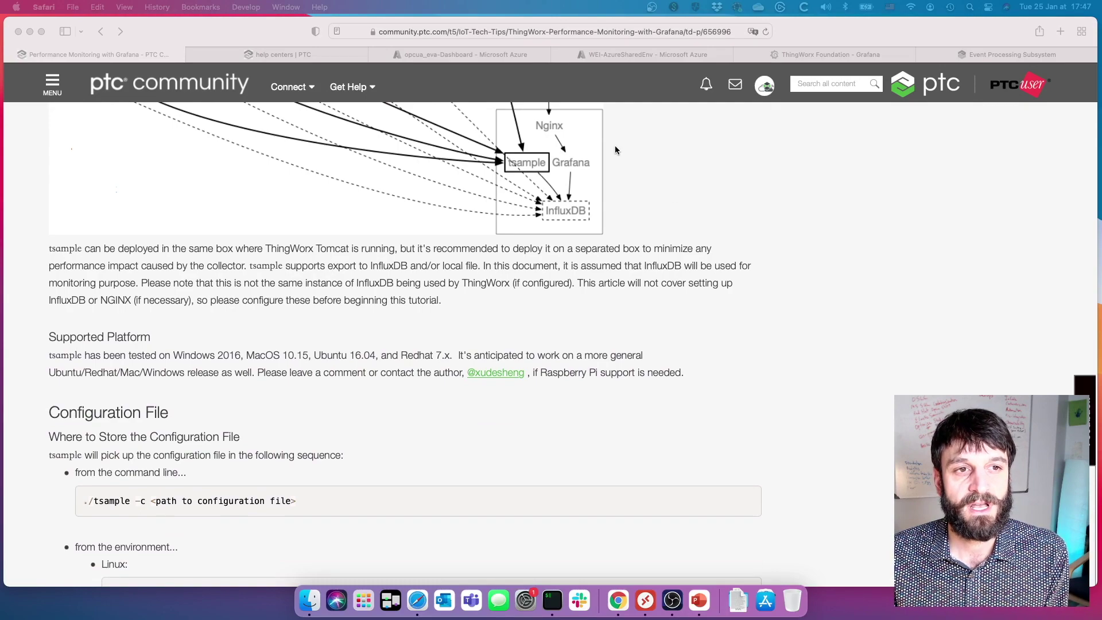
# Skim the metrics, InfluxDB export and Grafana dashboard instructions through to the sample Value Stream - InfluxDB chart.
pyautogui.scroll(-4, 615, 149)
pyautogui.scroll(-20, 615, 147)
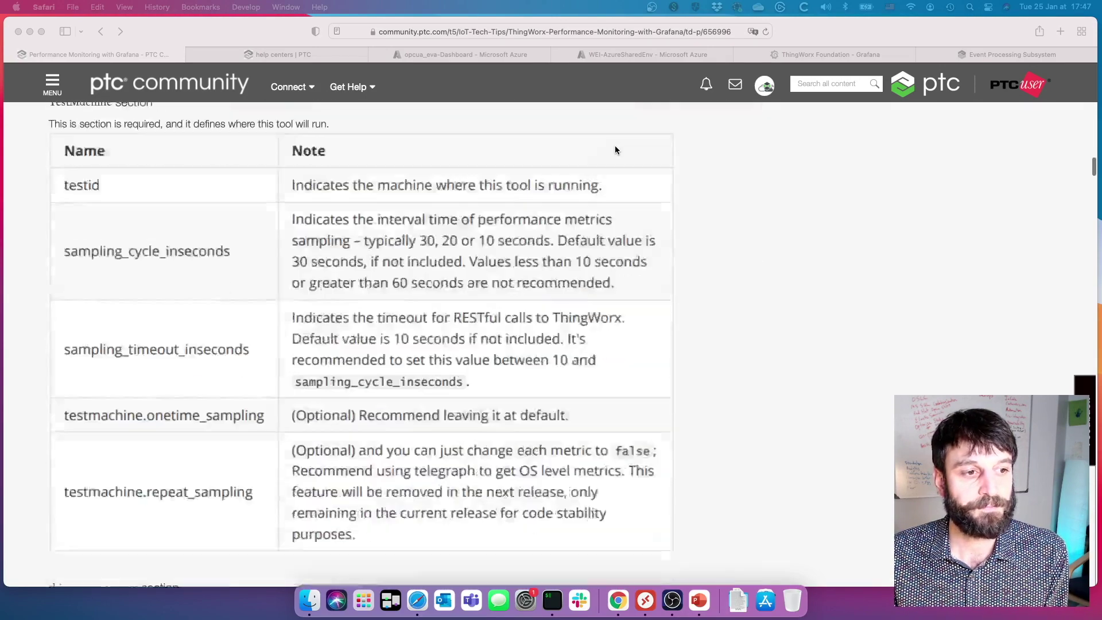
pyautogui.scroll(-20, 615, 148)
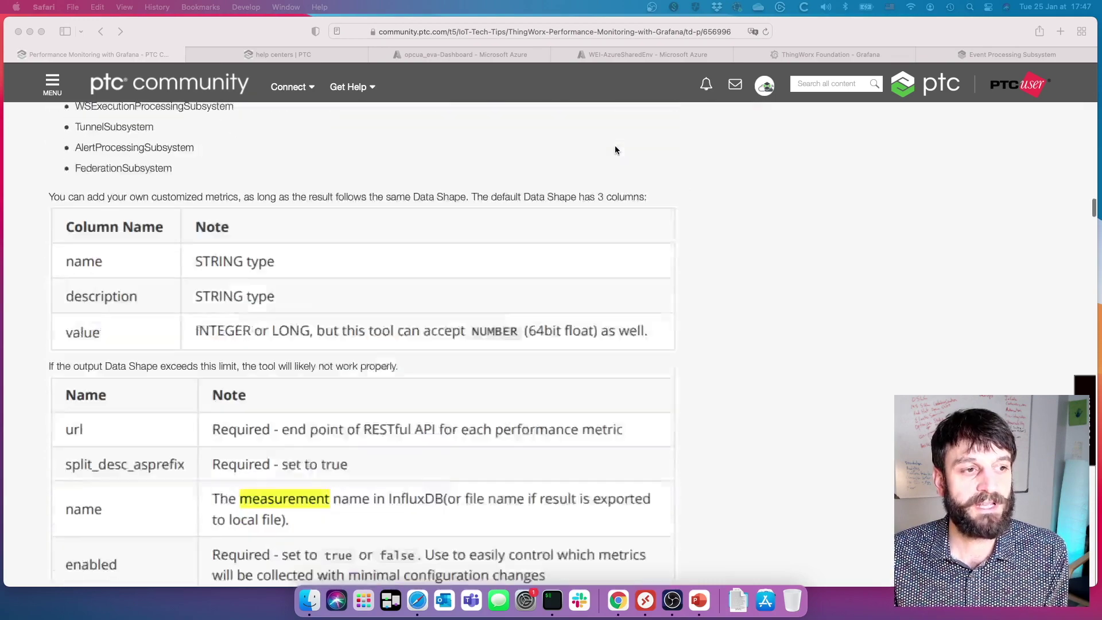
pyautogui.scroll(-8, 615, 149)
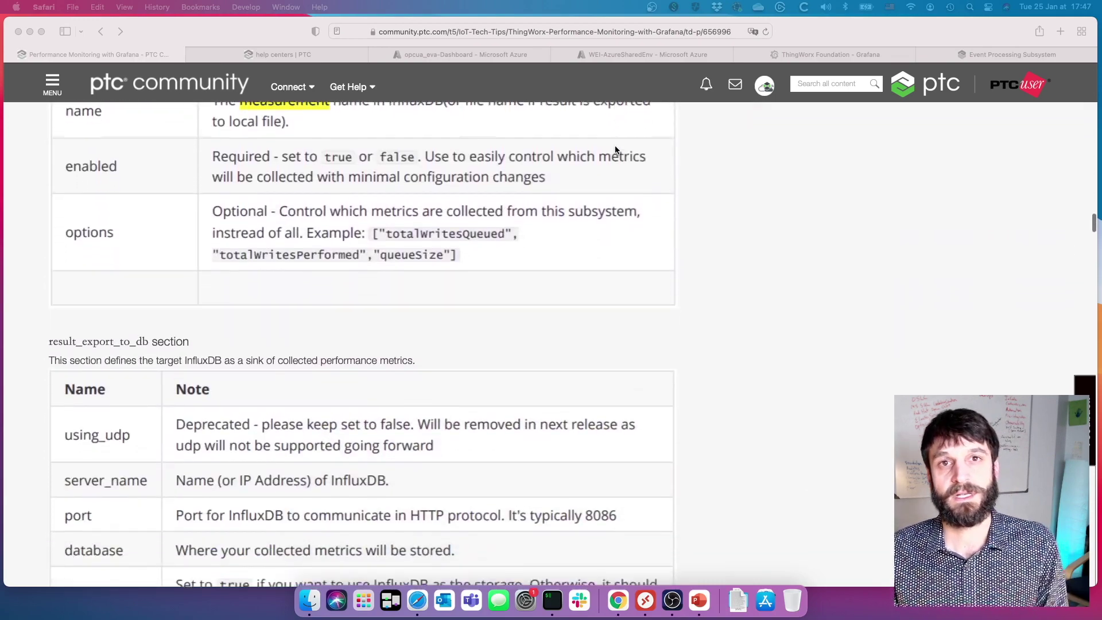
pyautogui.scroll(-20, 614, 149)
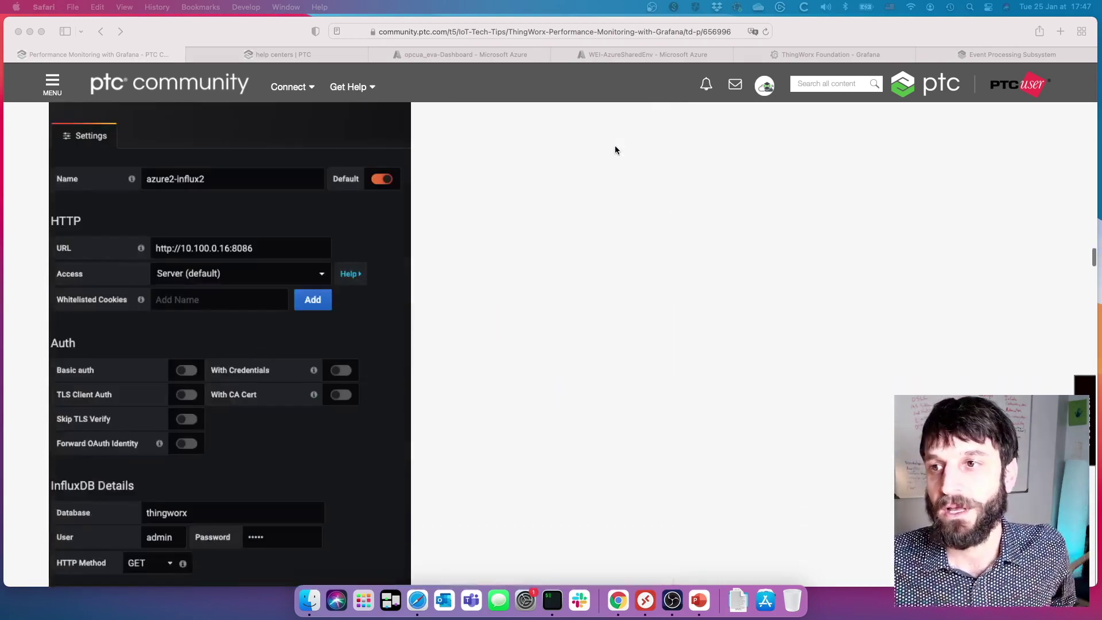
pyautogui.scroll(-20, 614, 150)
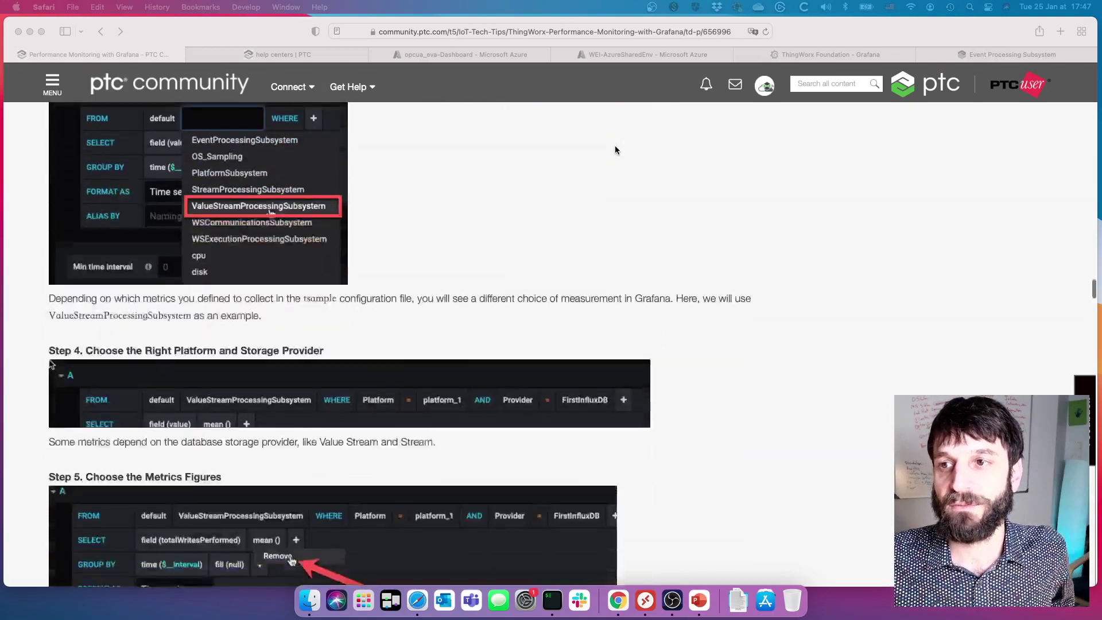
pyautogui.scroll(-20, 615, 150)
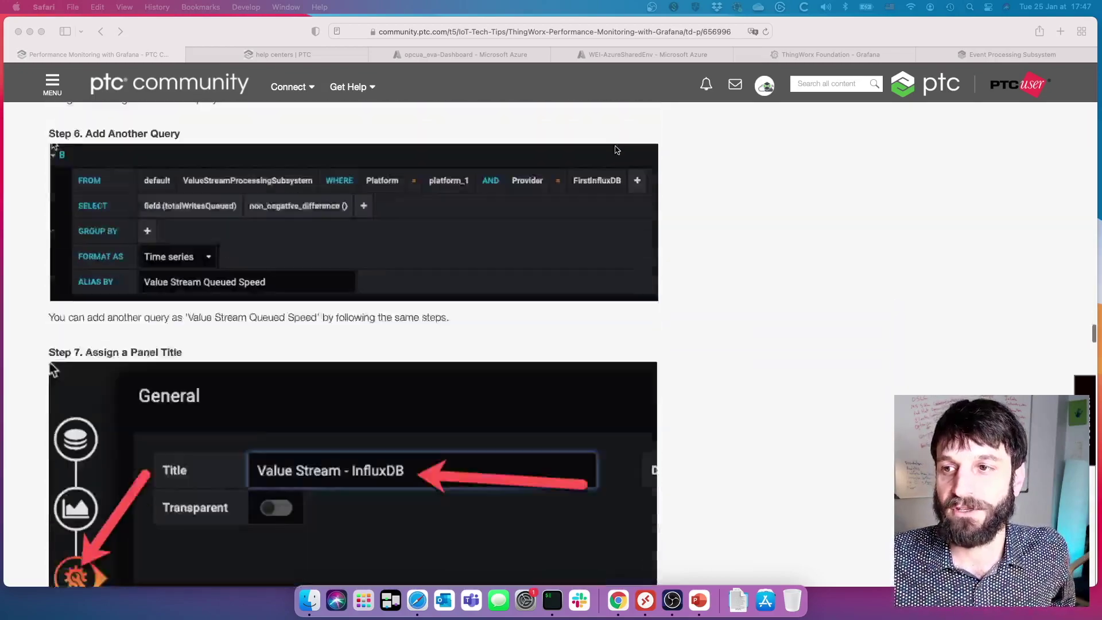
pyautogui.scroll(-15, 614, 150)
pyautogui.scroll(3, 602, 172)
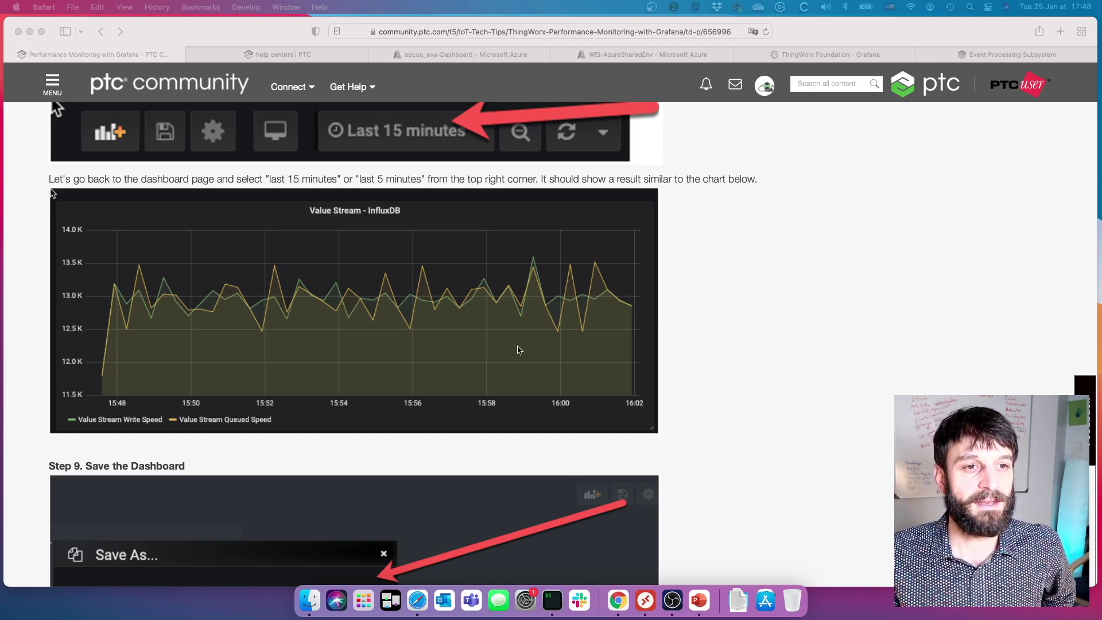
pyautogui.click(673, 181)
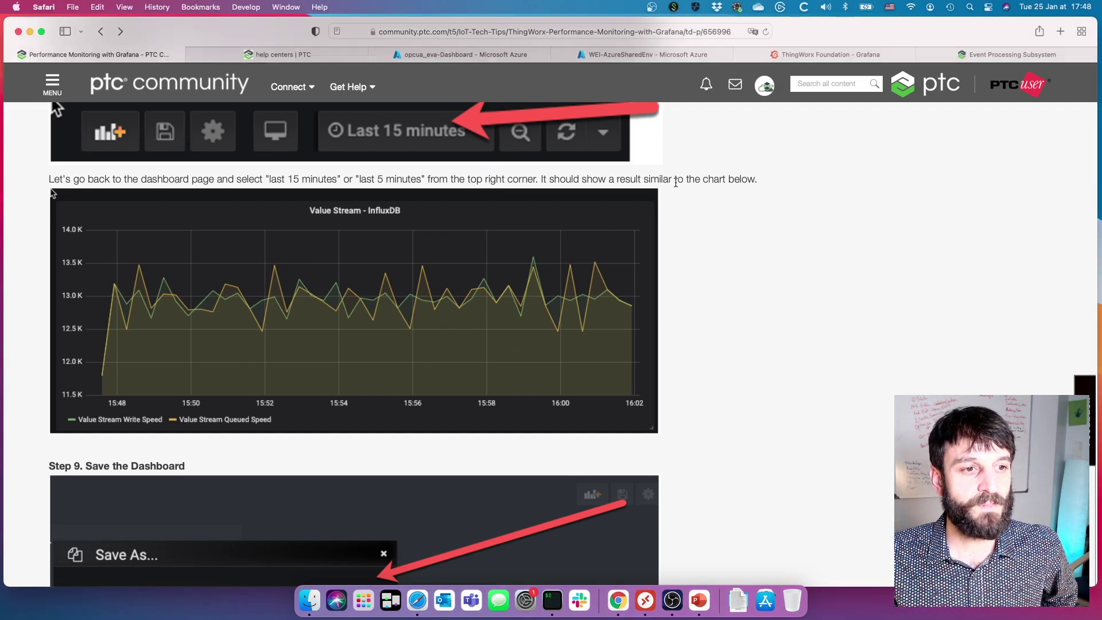
pyautogui.moveTo(730, 179); pyautogui.dragTo(358, 179)
# Search the ThingWorx Platform 9 Help Center for "perform" and open the Monitoring and Troubleshooting Performance Issues topic.
pyautogui.click(282, 54)
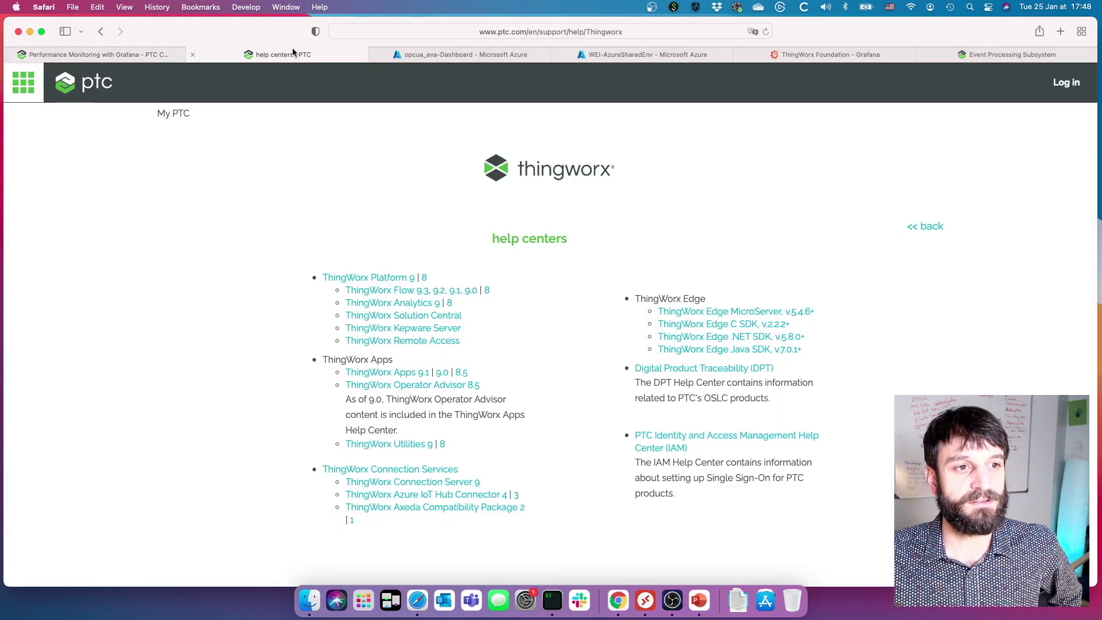
pyautogui.click(337, 281)
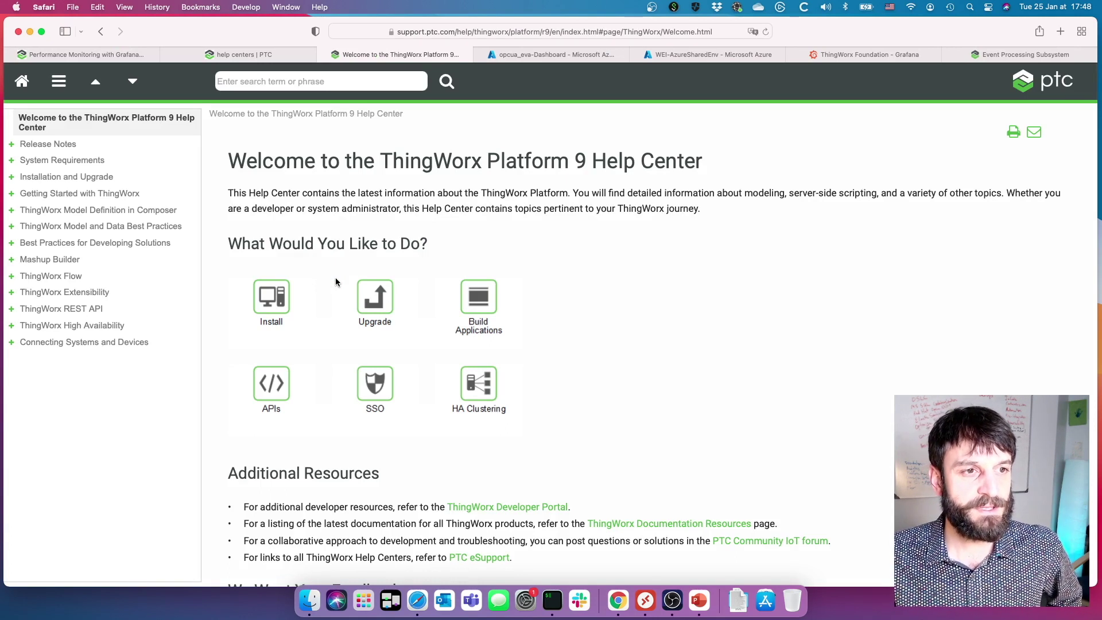
pyautogui.click(353, 83)
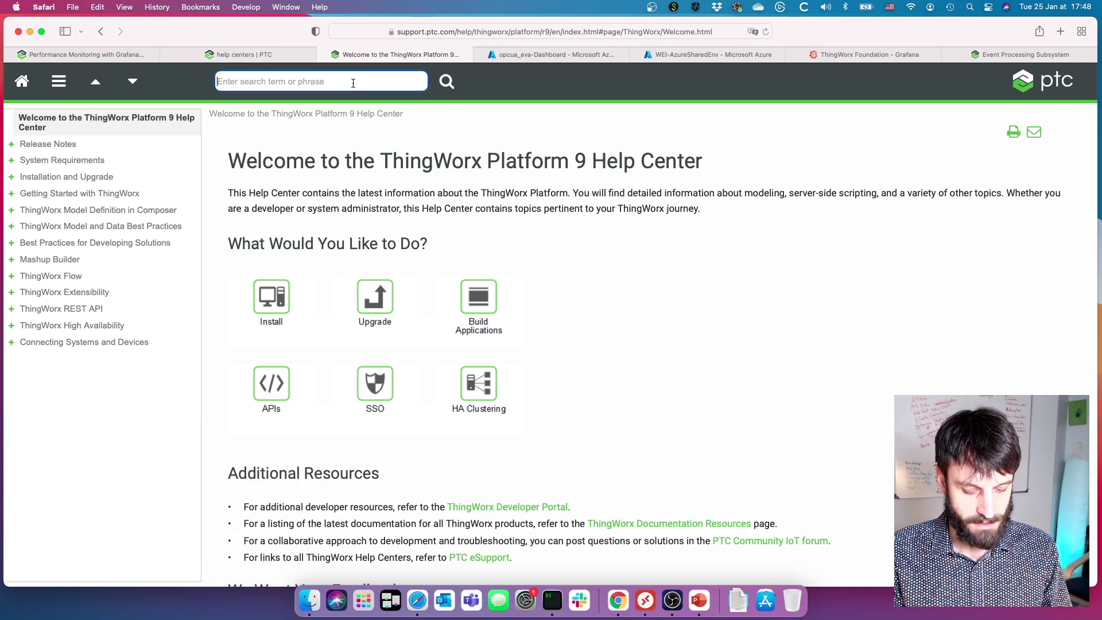
pyautogui.write('perform')
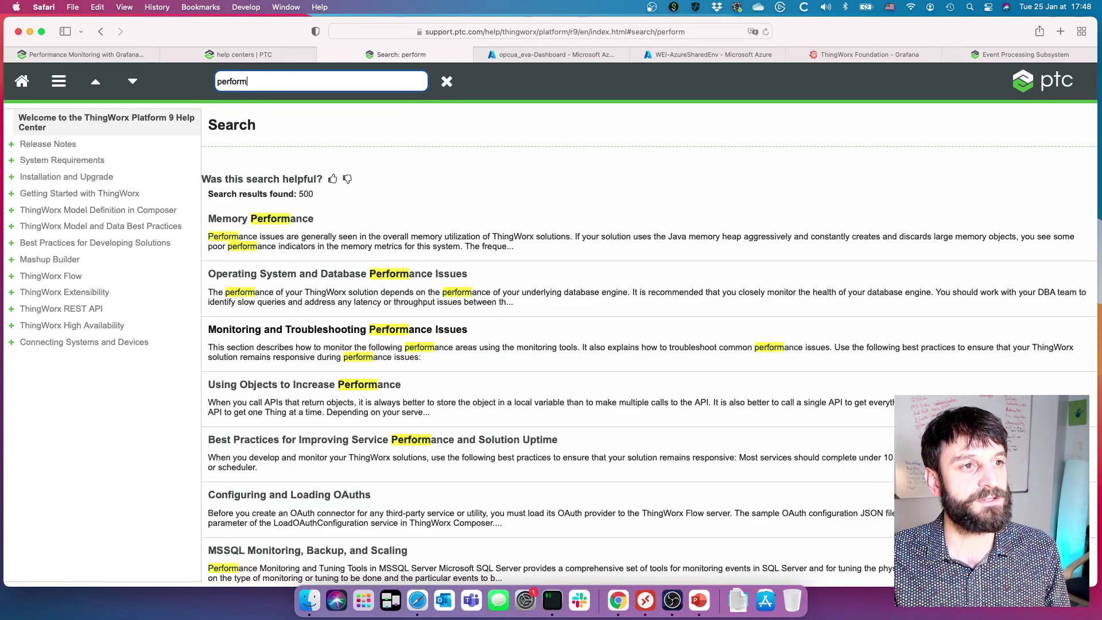
pyautogui.click(321, 329)
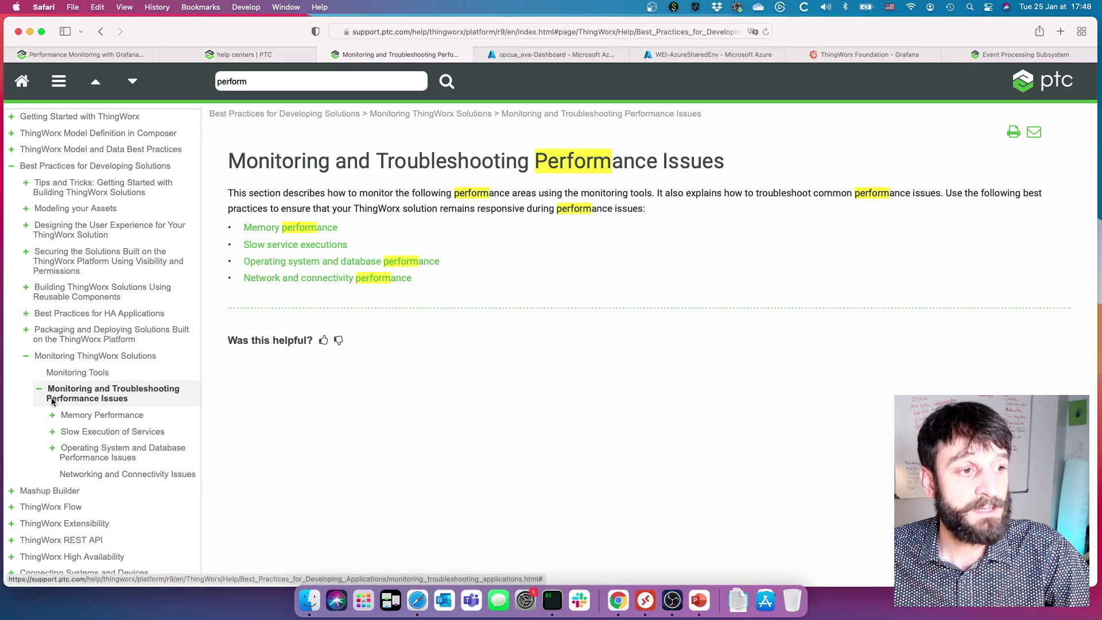
# Expand the Memory Performance topic and open its Using PSM Metrics to Monitor Memory Issues page.
pyautogui.click(95, 415)
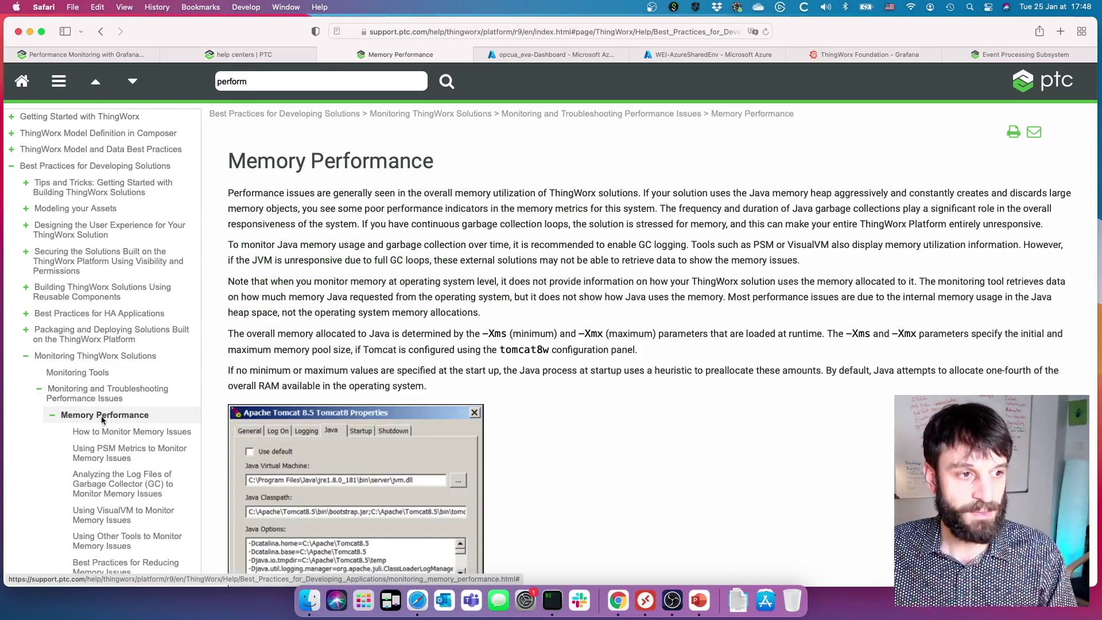
pyautogui.scroll(-3, 127, 432)
pyautogui.scroll(-1, 127, 432)
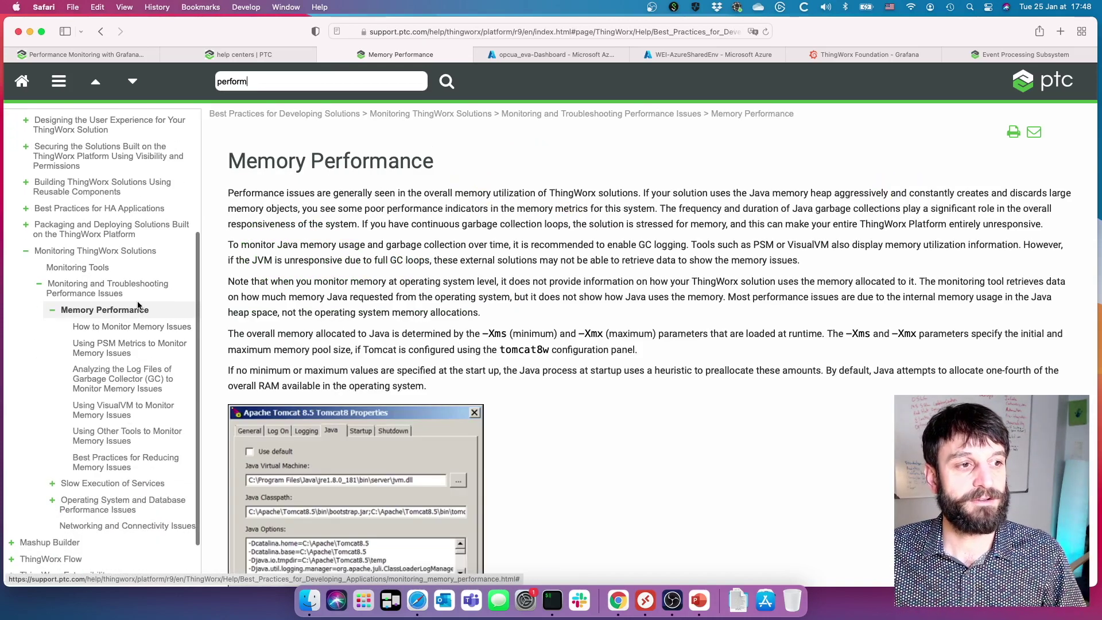
pyautogui.click(146, 344)
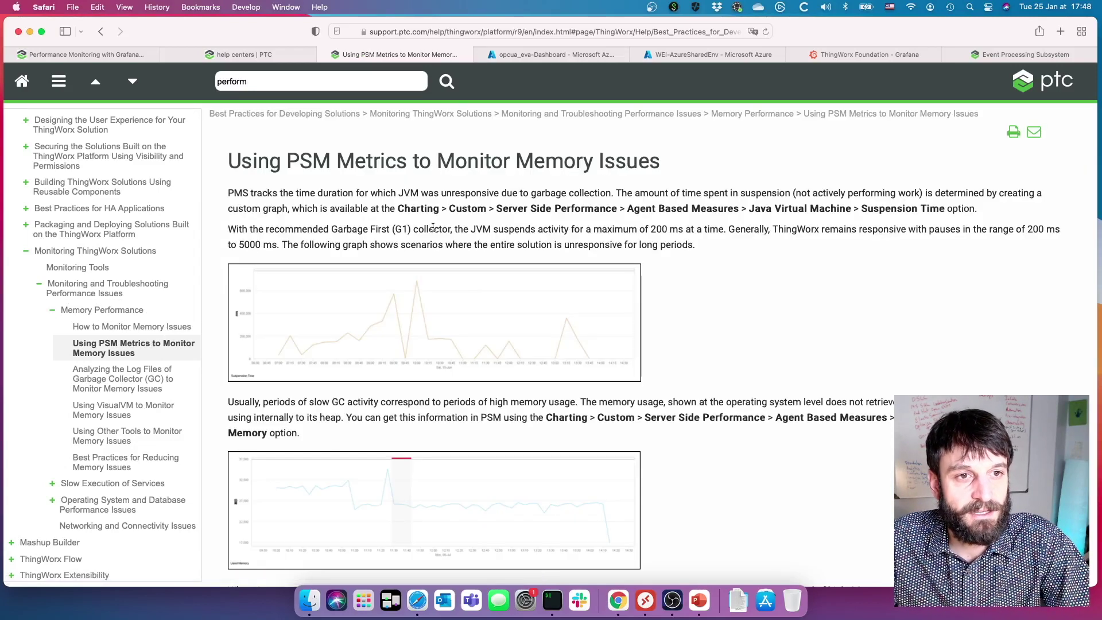
# Read the Using PSM Metrics to Monitor Memory Issues page through to its recommendation on PSM alerting.
pyautogui.scroll(-1, 459, 227)
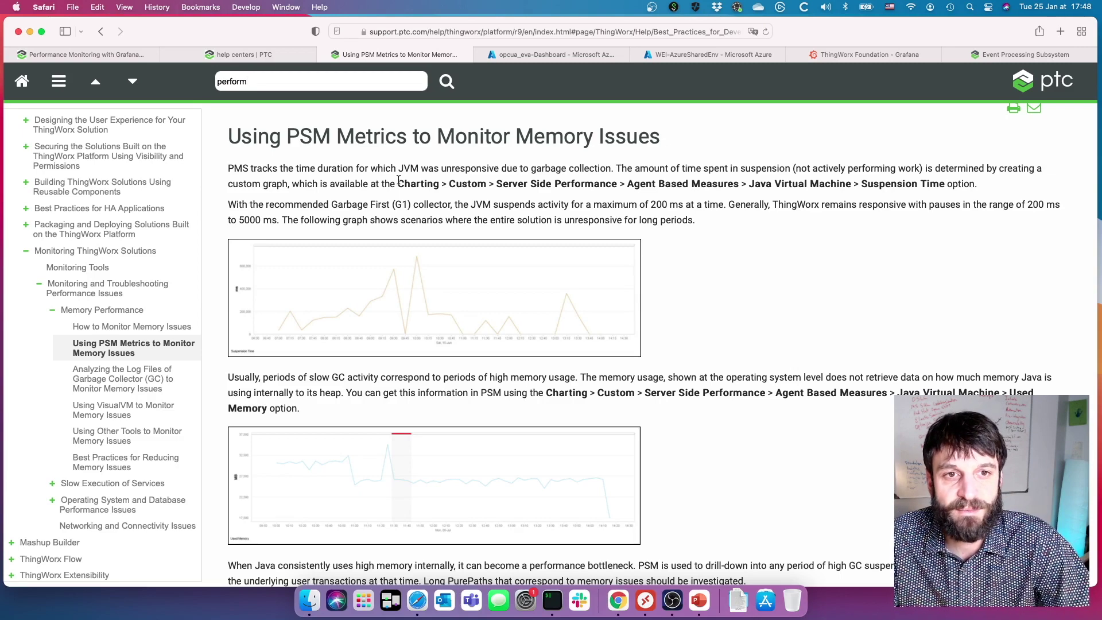
pyautogui.scroll(-1, 665, 184)
pyautogui.scroll(-2, 696, 185)
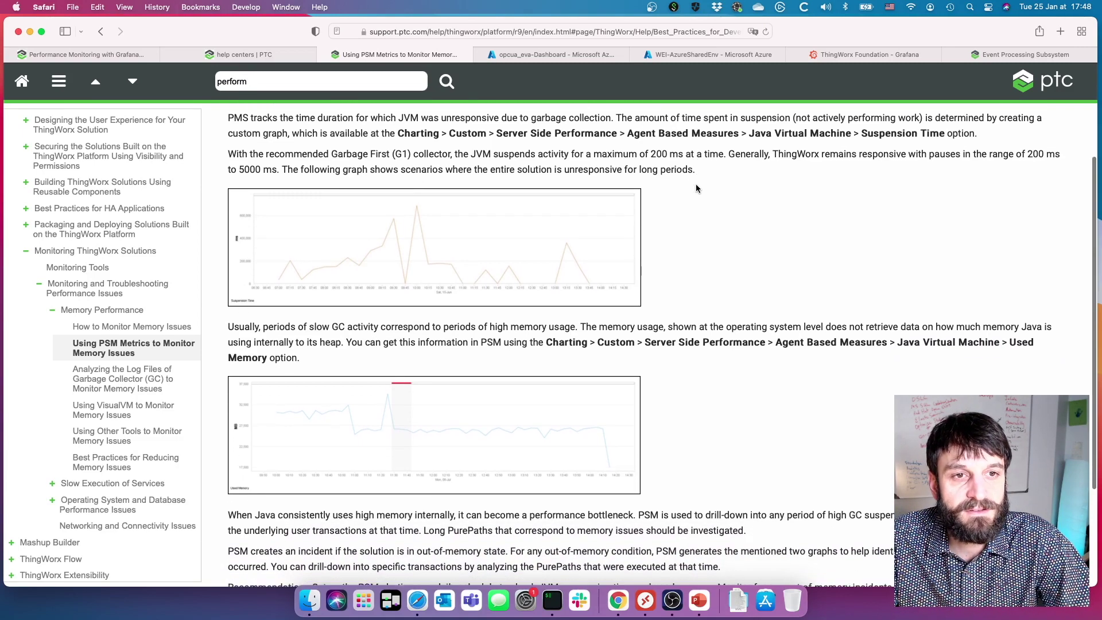
pyautogui.scroll(-2, 696, 189)
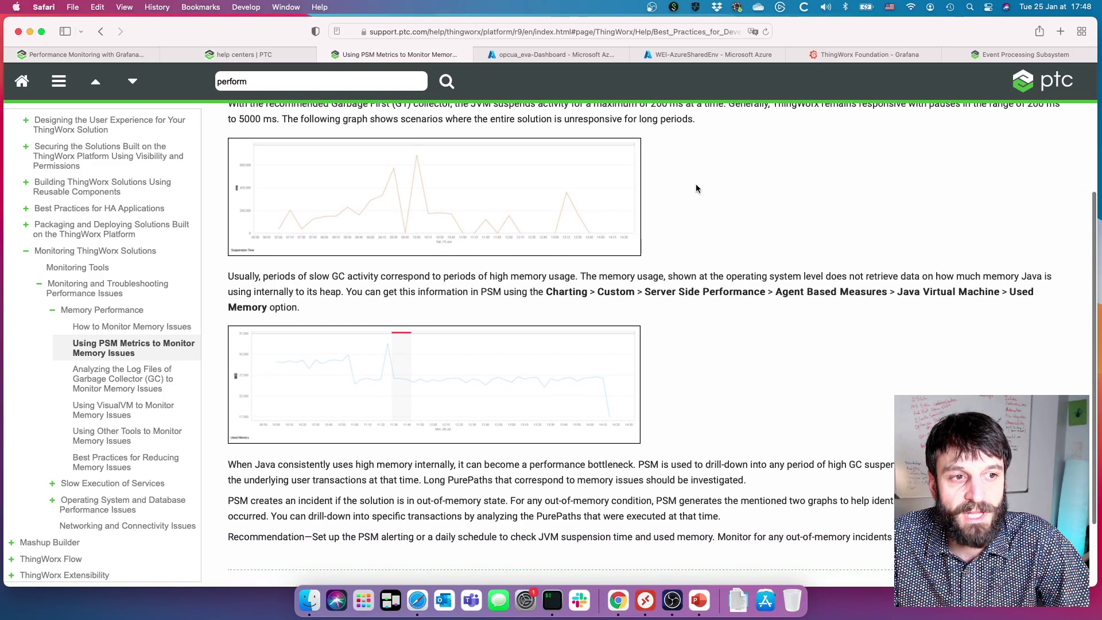
pyautogui.scroll(-1, 696, 188)
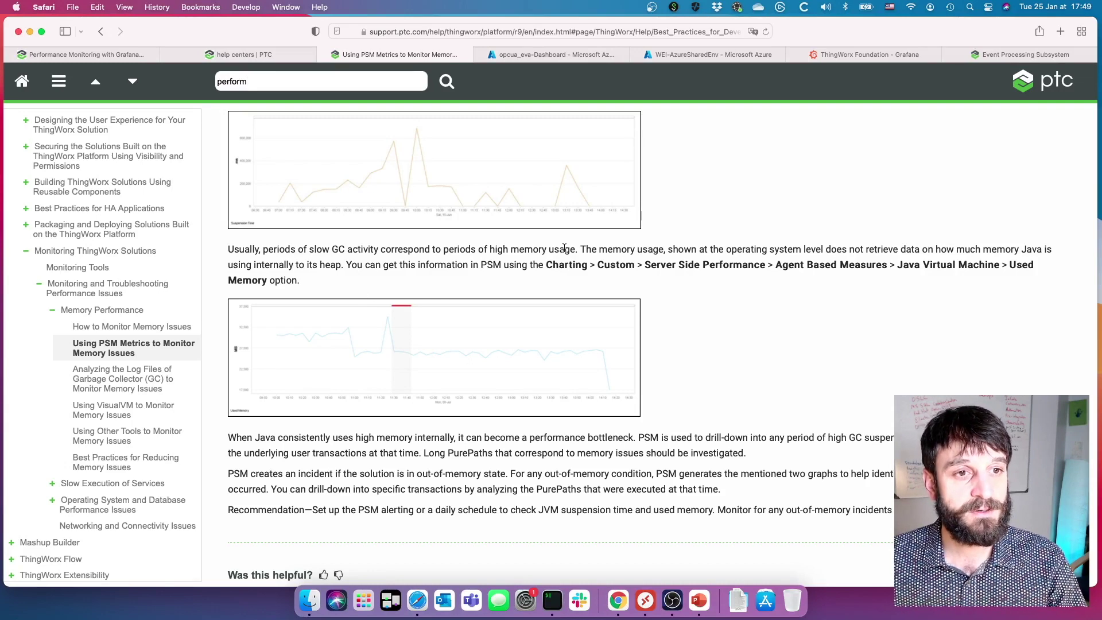
# Review the garbage collector log analysis page and the Using VisualVM page, comparing the VisualVM graphs with the PSM metrics page.
pyautogui.click(136, 385)
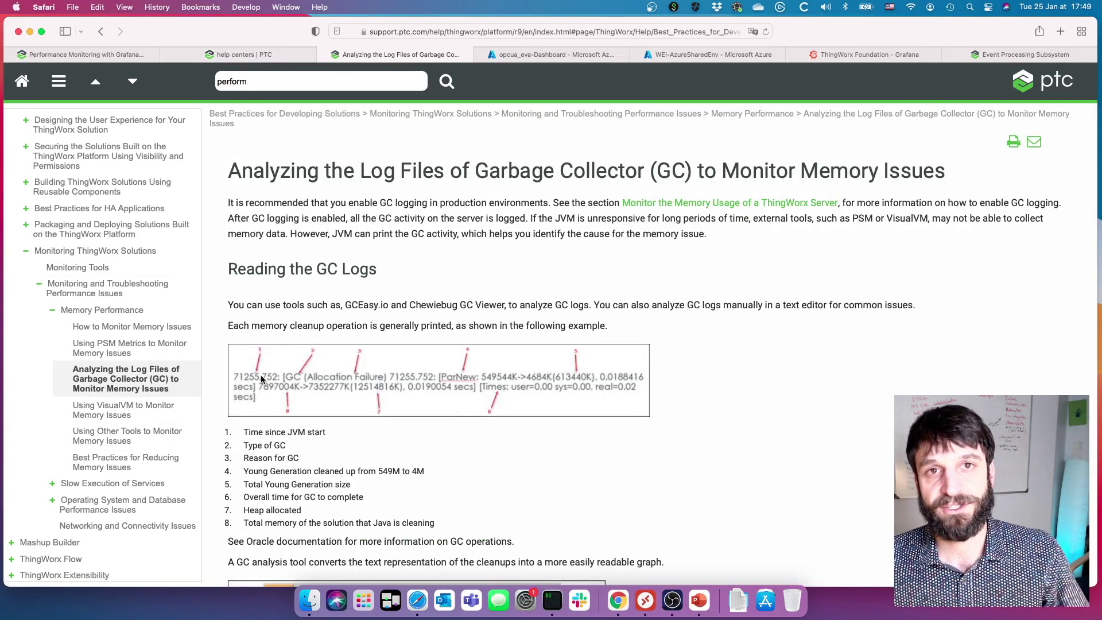
pyautogui.click(126, 415)
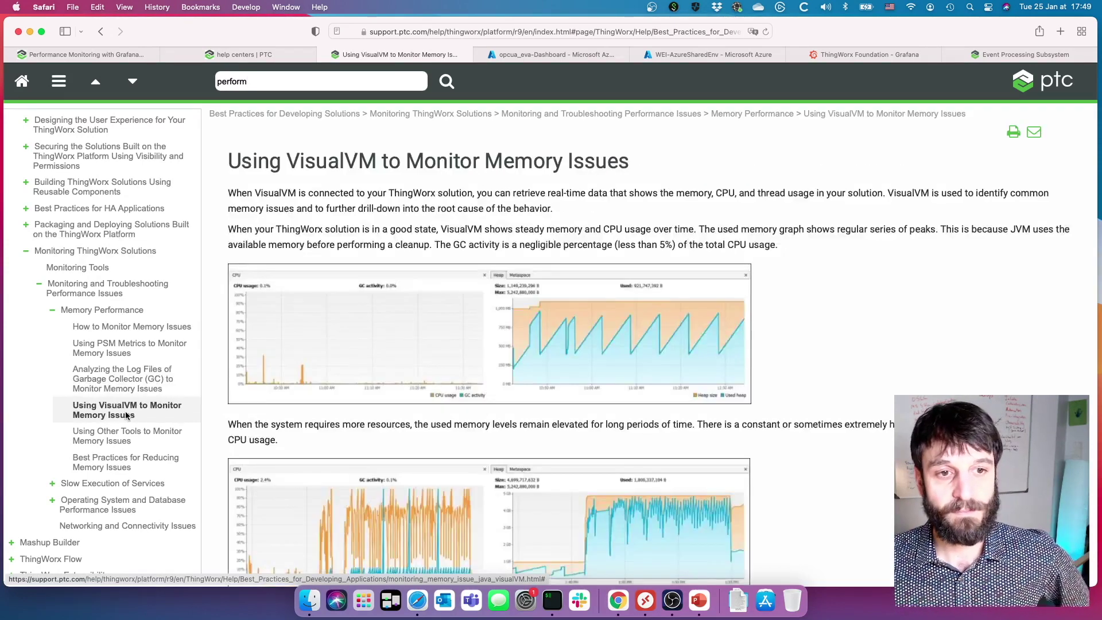
pyautogui.scroll(-2, 755, 243)
pyautogui.scroll(-2, 756, 243)
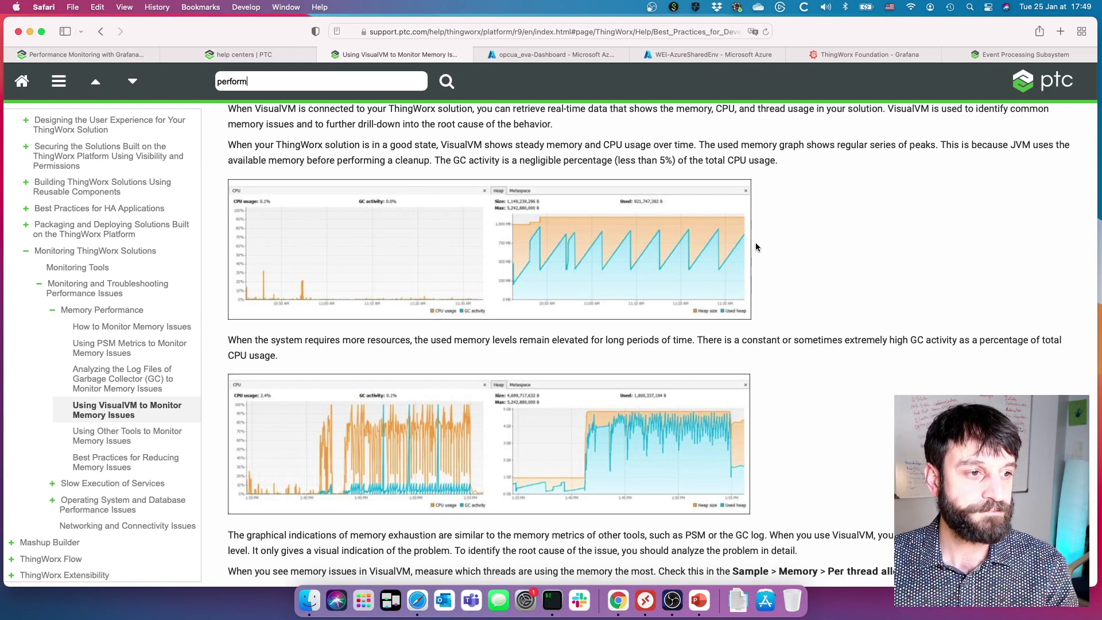
pyautogui.click(133, 343)
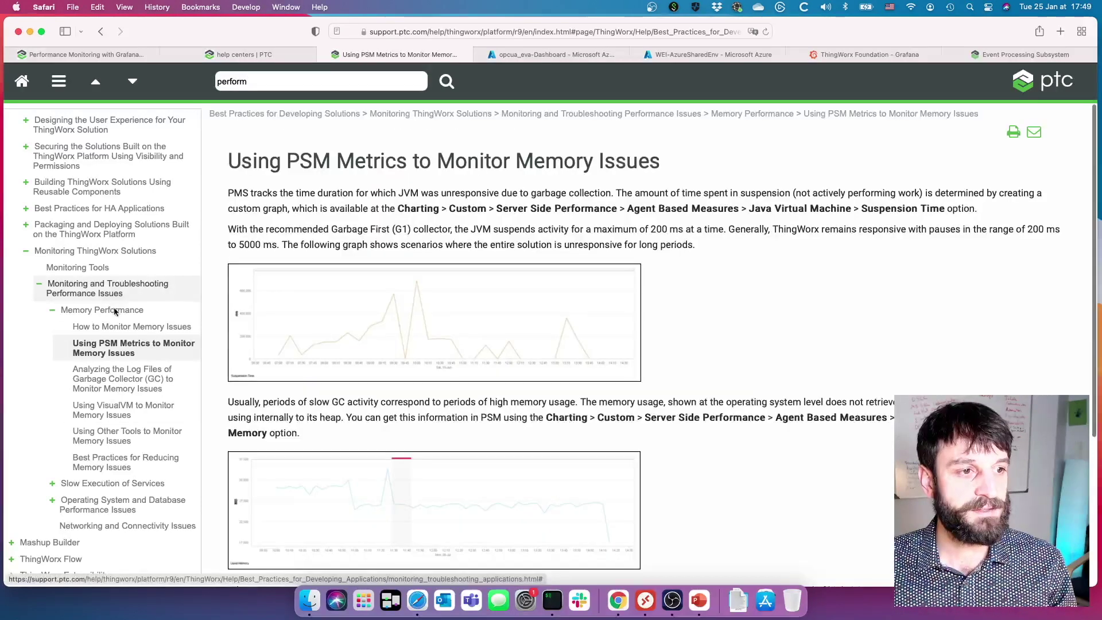
pyautogui.click(154, 413)
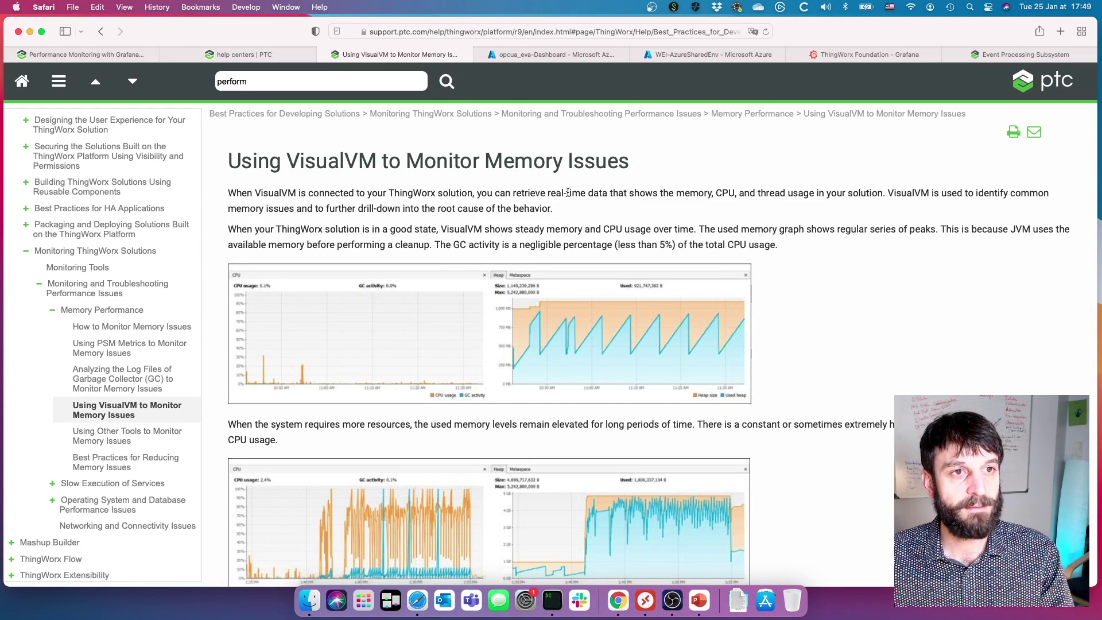
# Switch to the opcua_eva-Dashboard in the Azure portal and review its IoT Hub and cluster charts.
pyautogui.click(555, 58)
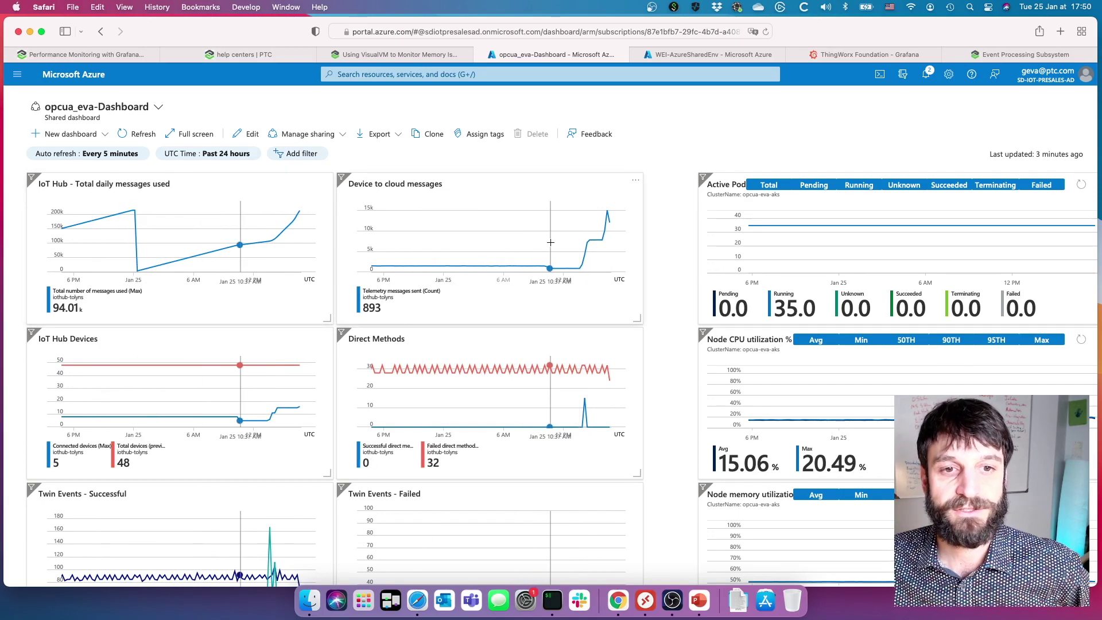
pyautogui.scroll(-5, 664, 274)
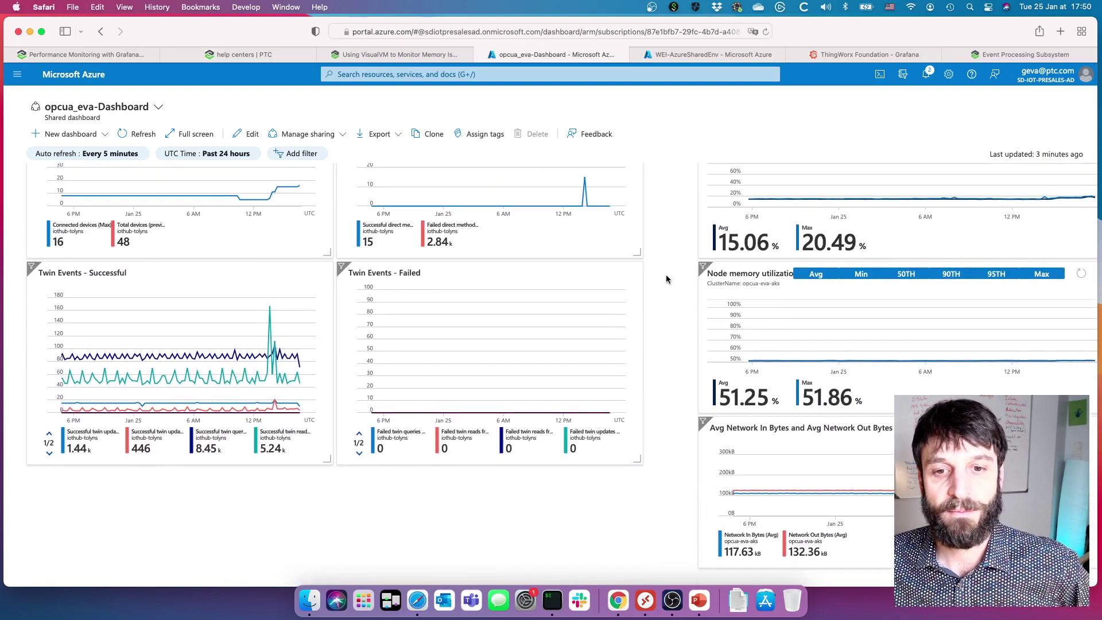
pyautogui.scroll(5, 665, 278)
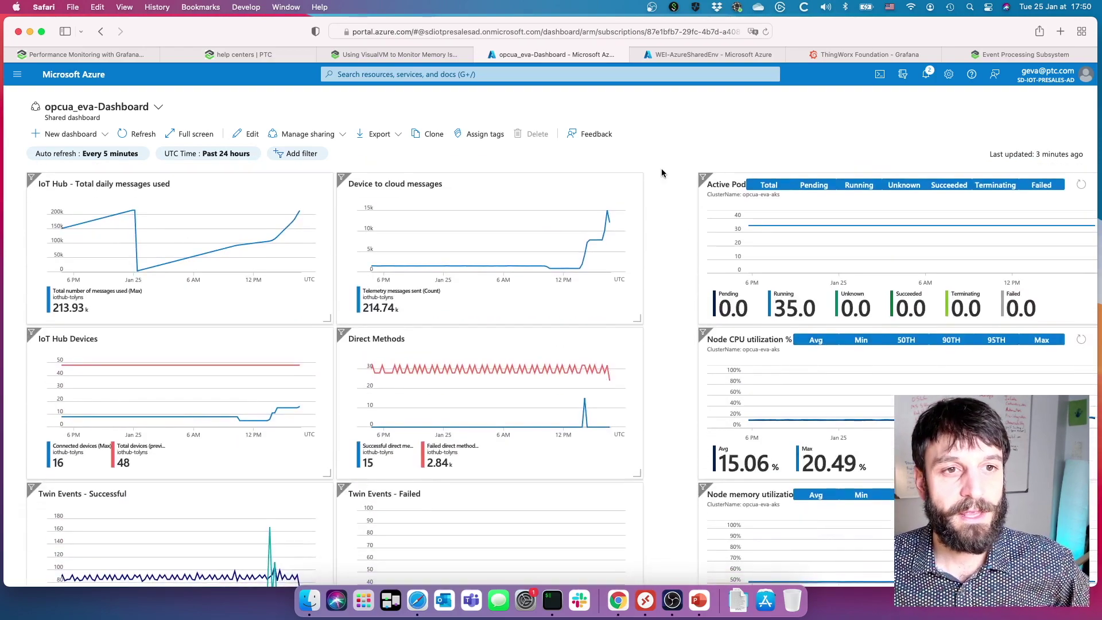
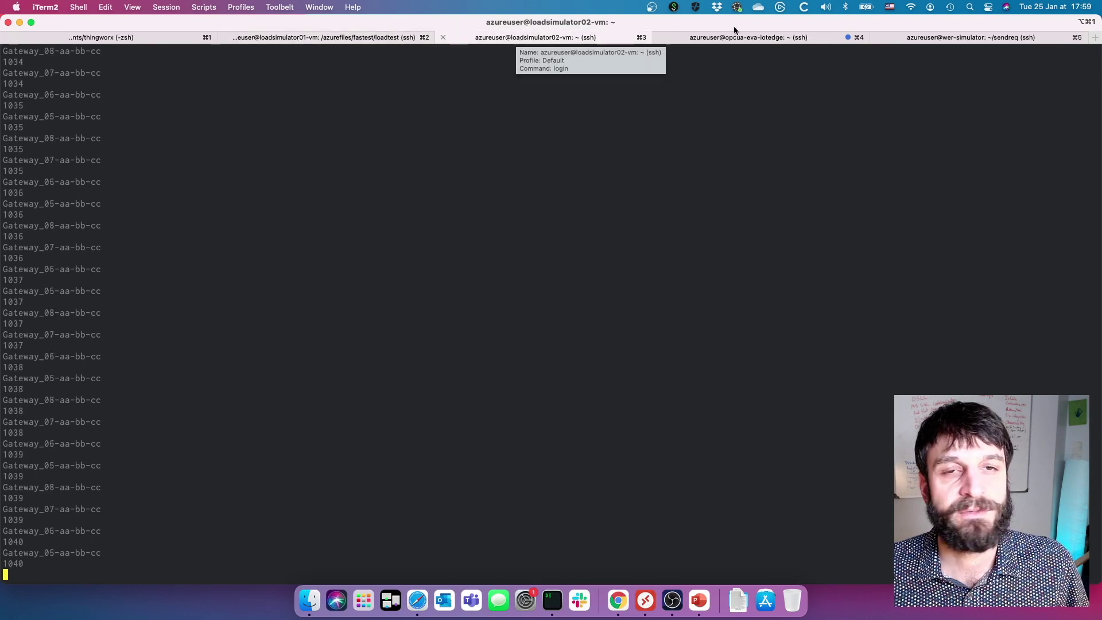
# Open the wer-simulator terminal session and examine the getObservableProperties response time buckets in the metrics output, starting with the 20 bucket.
pyautogui.click(948, 43)
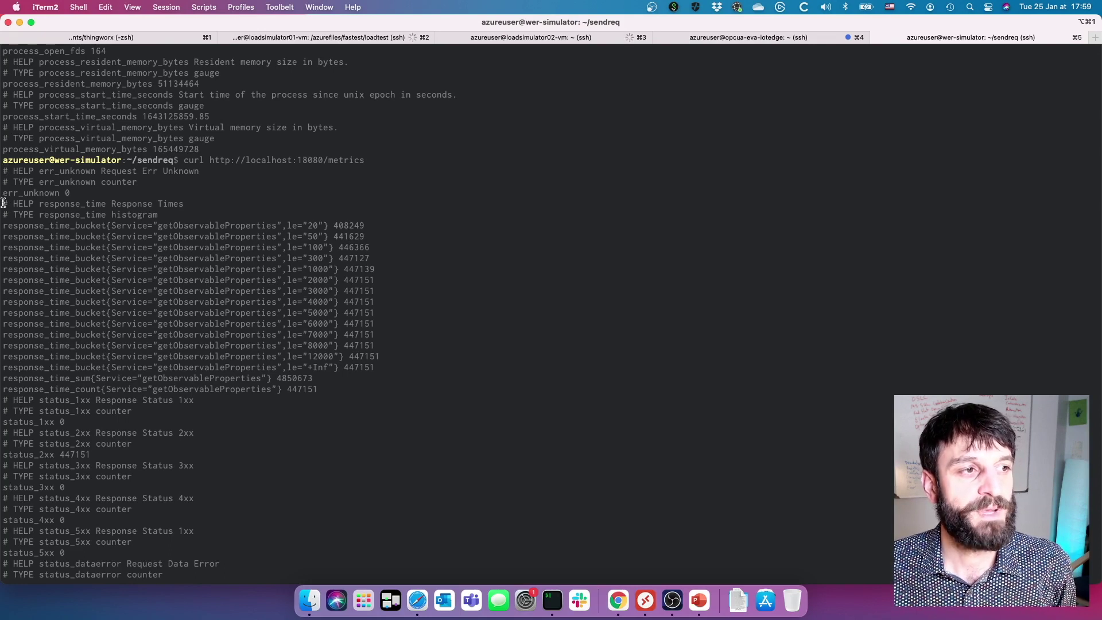
pyautogui.moveTo(4, 202); pyautogui.dragTo(281, 379)
pyautogui.click(336, 293)
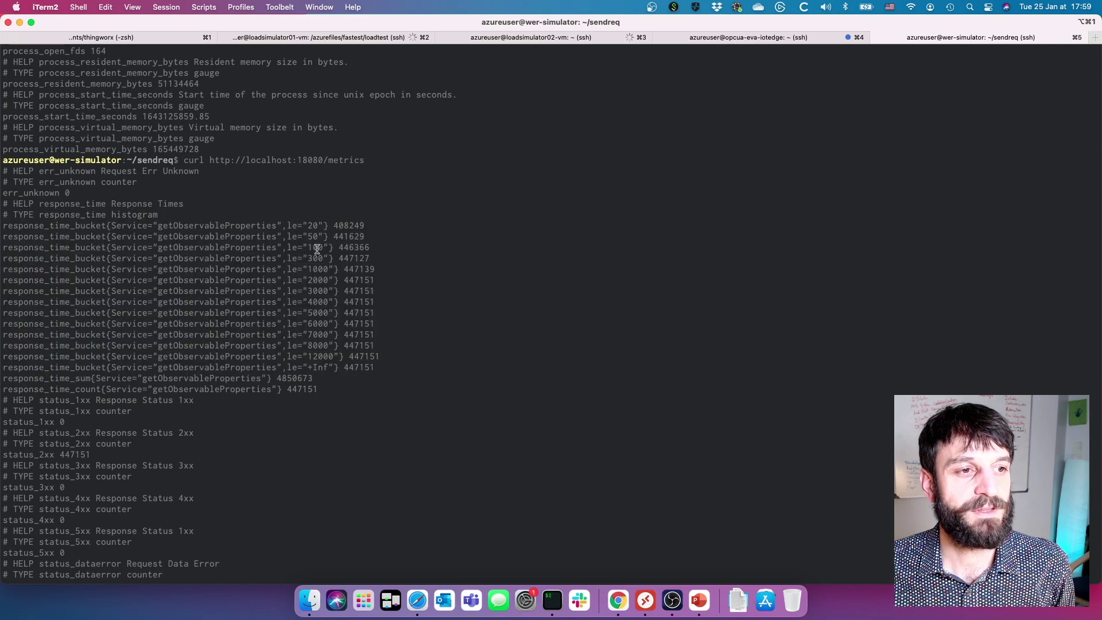
pyautogui.doubleClick(312, 235)
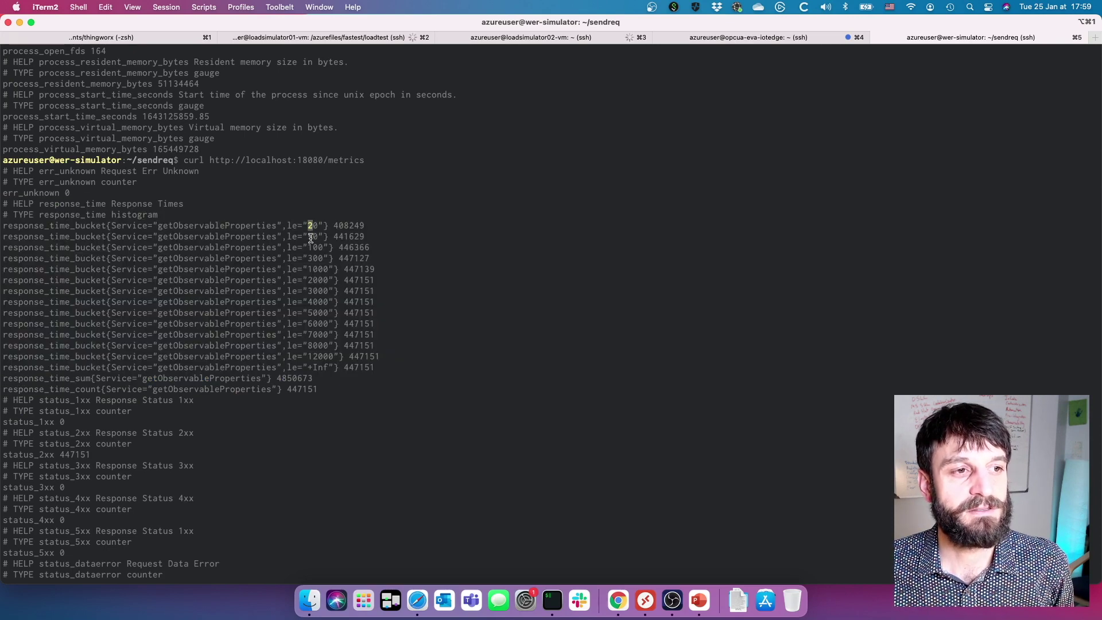
pyautogui.doubleClick(339, 225)
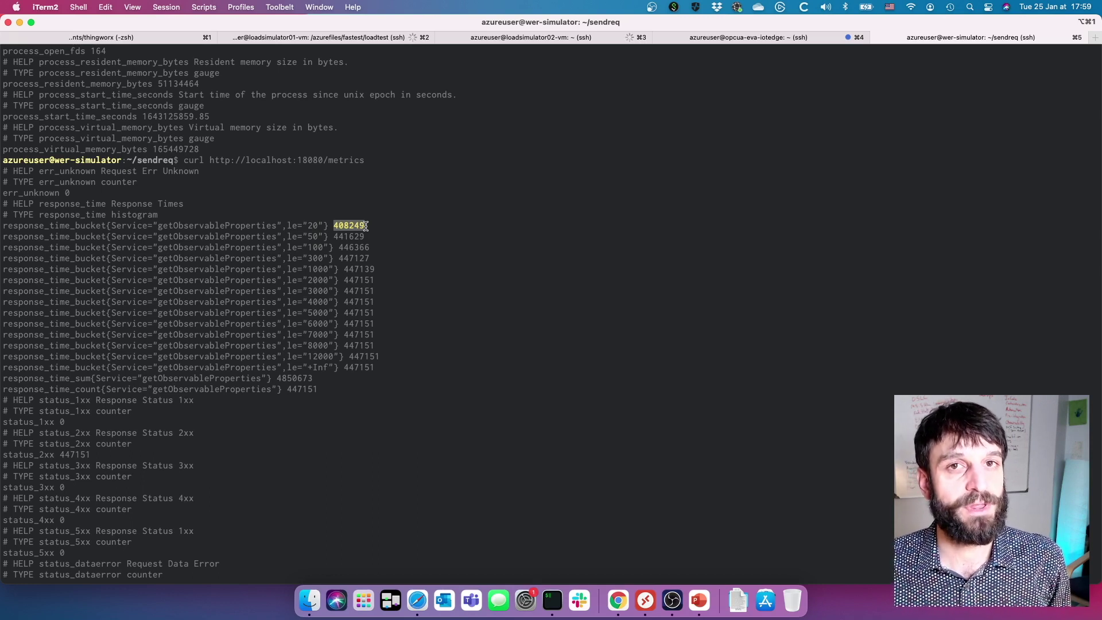
pyautogui.doubleClick(312, 225)
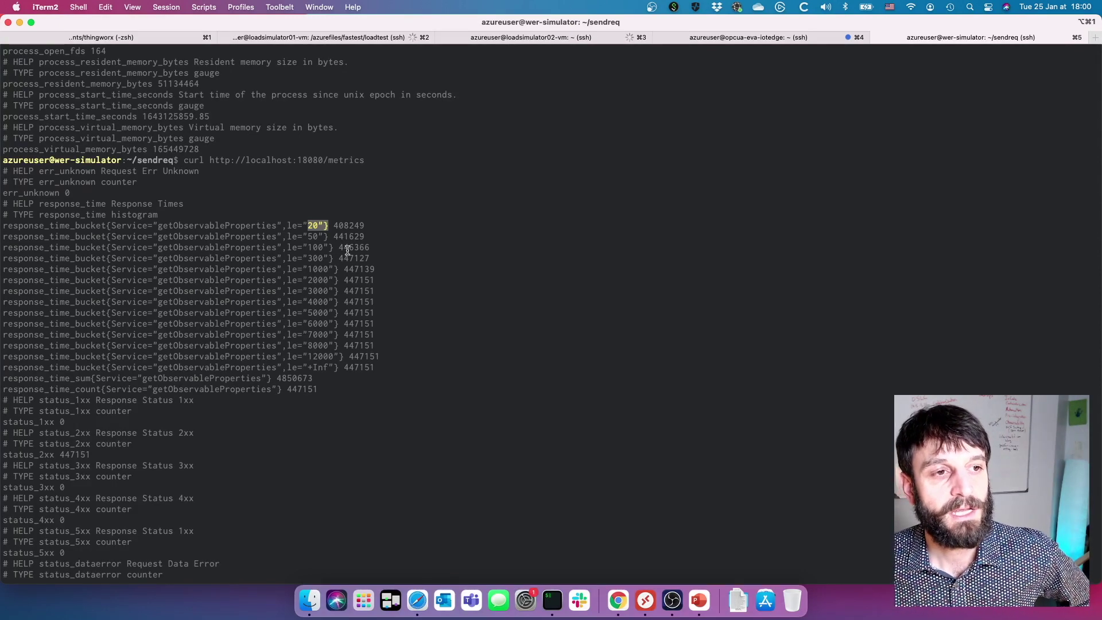
pyautogui.scroll(-5, 347, 250)
pyautogui.scroll(8, 347, 250)
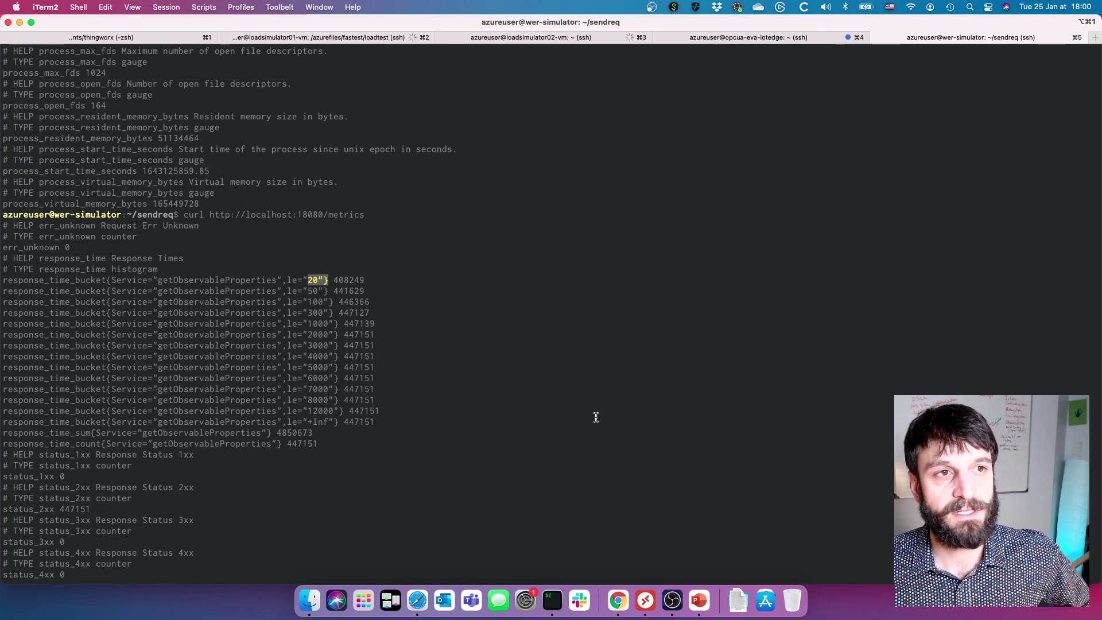
# Check the loadsimulator02-vm session output, switch to Kepware Server in Microsoft Remote Desktop, and show the Line1 agent's server tags.
pyautogui.click(548, 40)
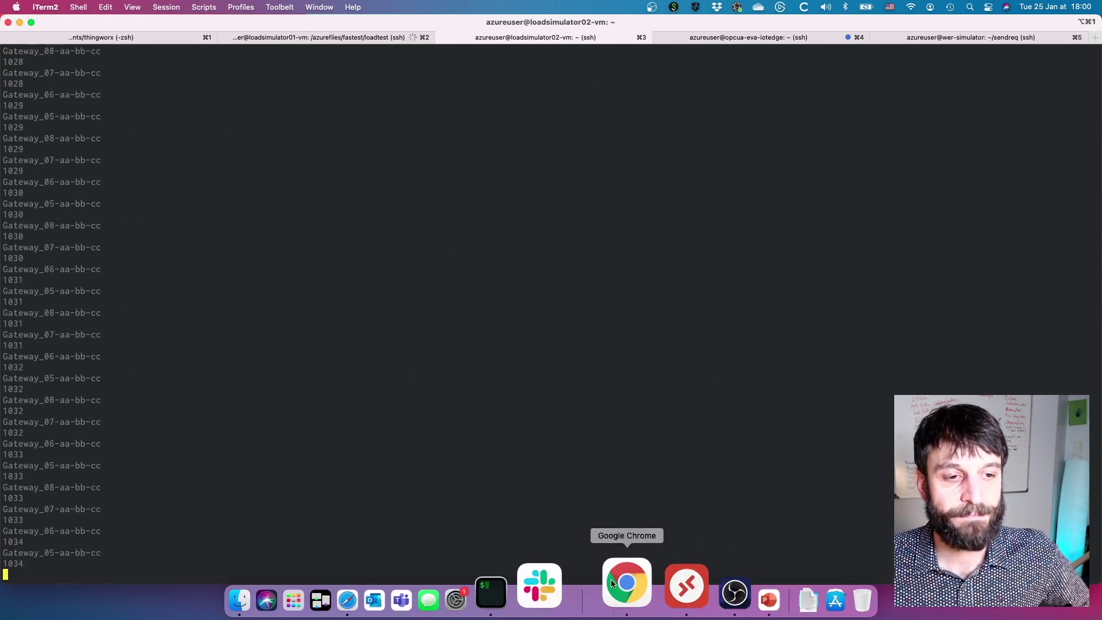
pyautogui.click(650, 589)
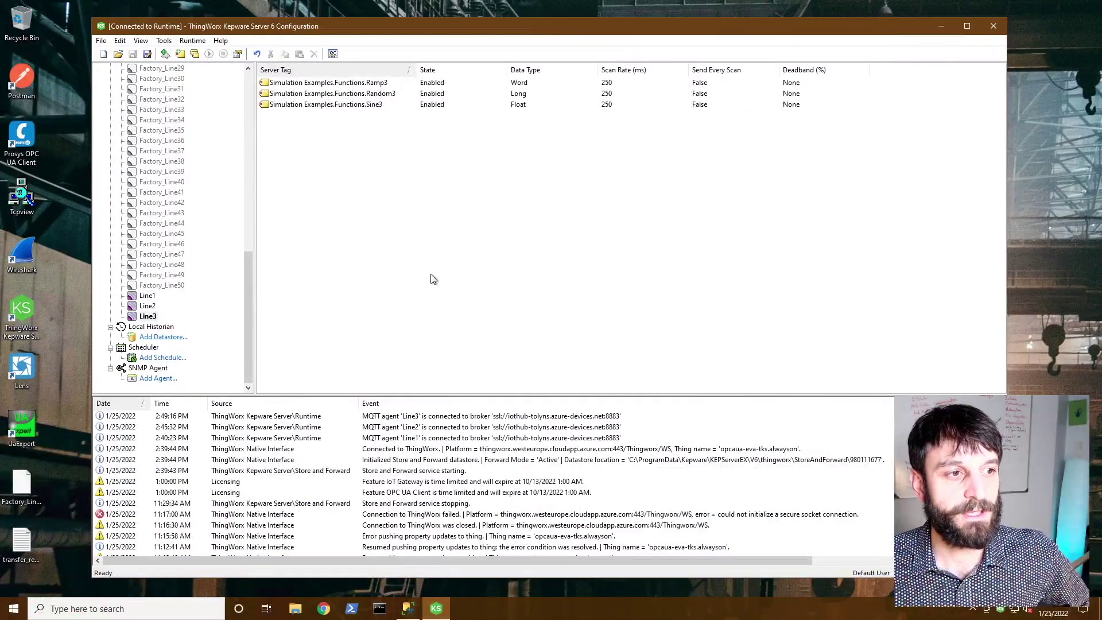
pyautogui.click(148, 295)
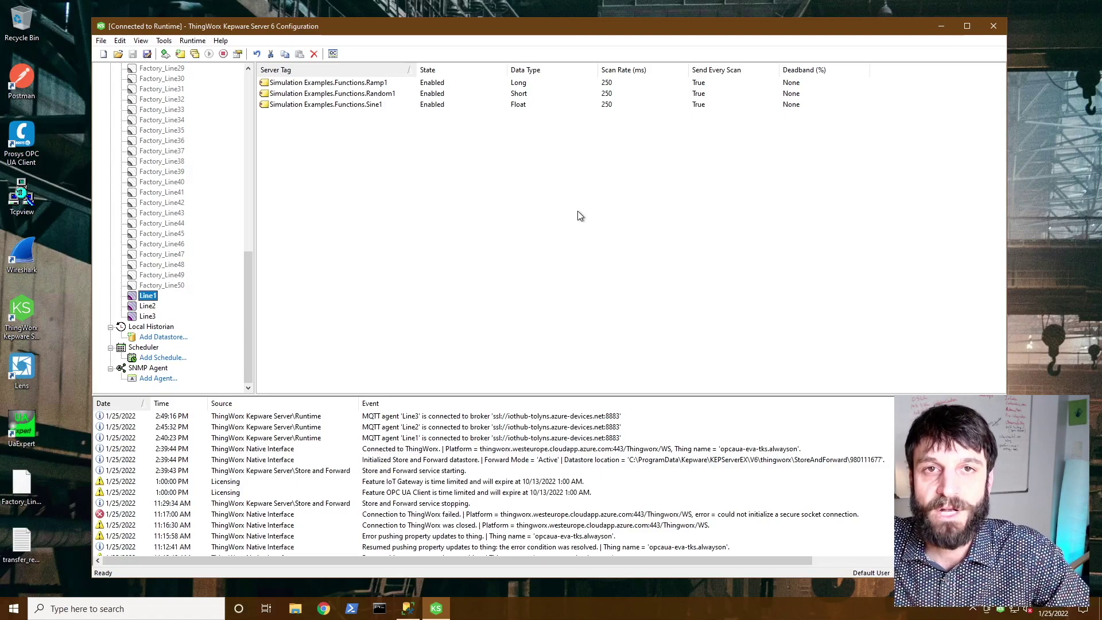
# Switch to ThingWorx Composer in Chrome and browse the list of system Subsystems.
pyautogui.hotkey('ctrl', 'Left')
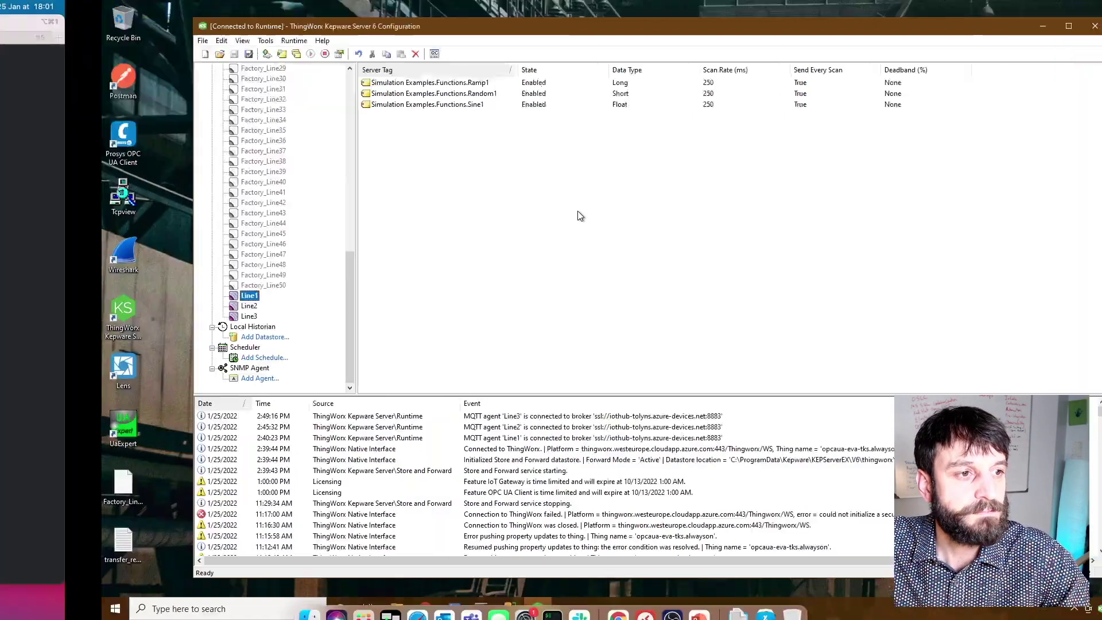
pyautogui.hotkey('ctrl', 'Left')
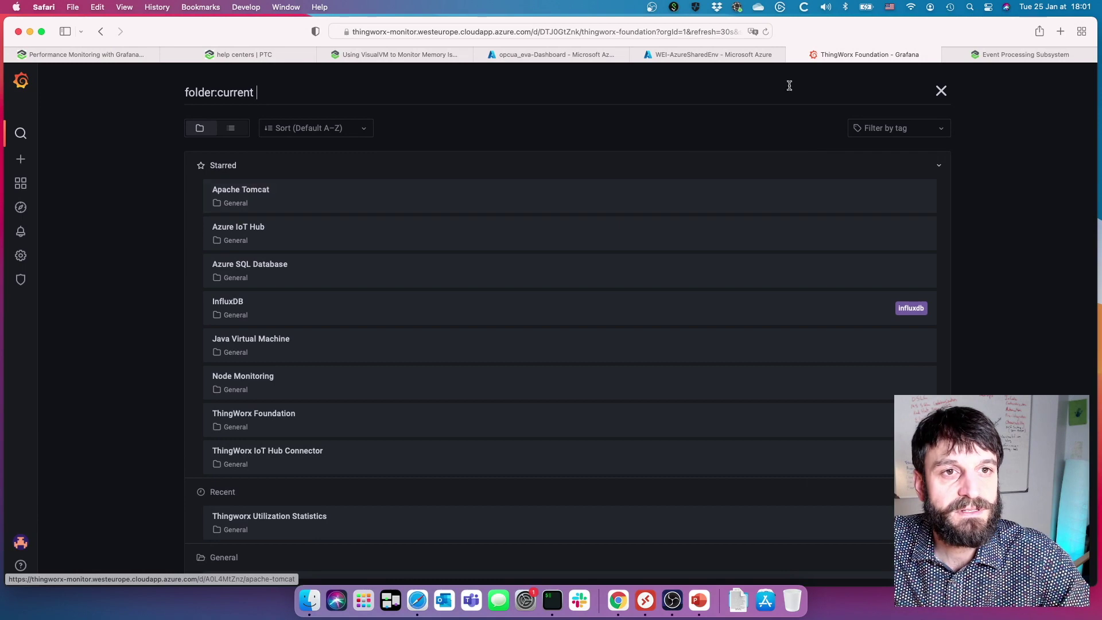
pyautogui.click(618, 600)
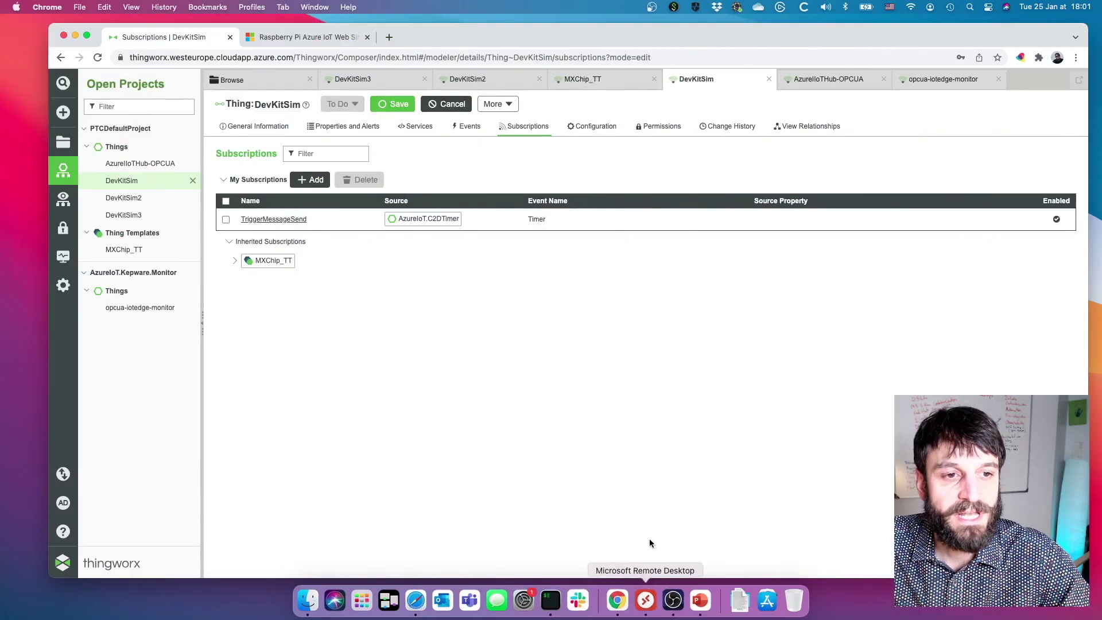
pyautogui.click(63, 145)
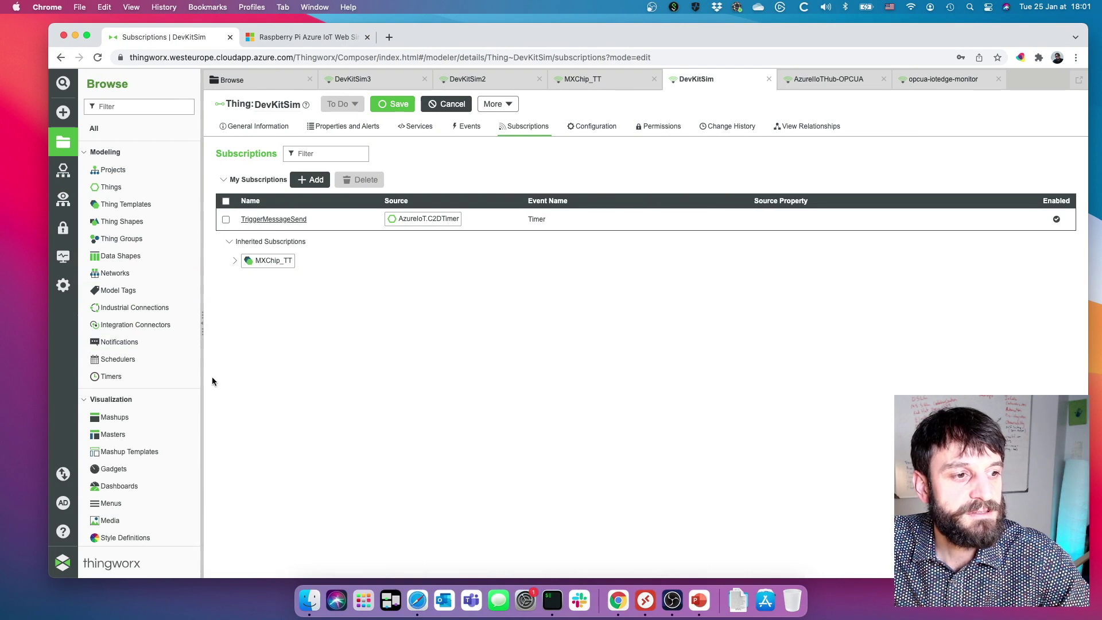
pyautogui.scroll(-5, 169, 502)
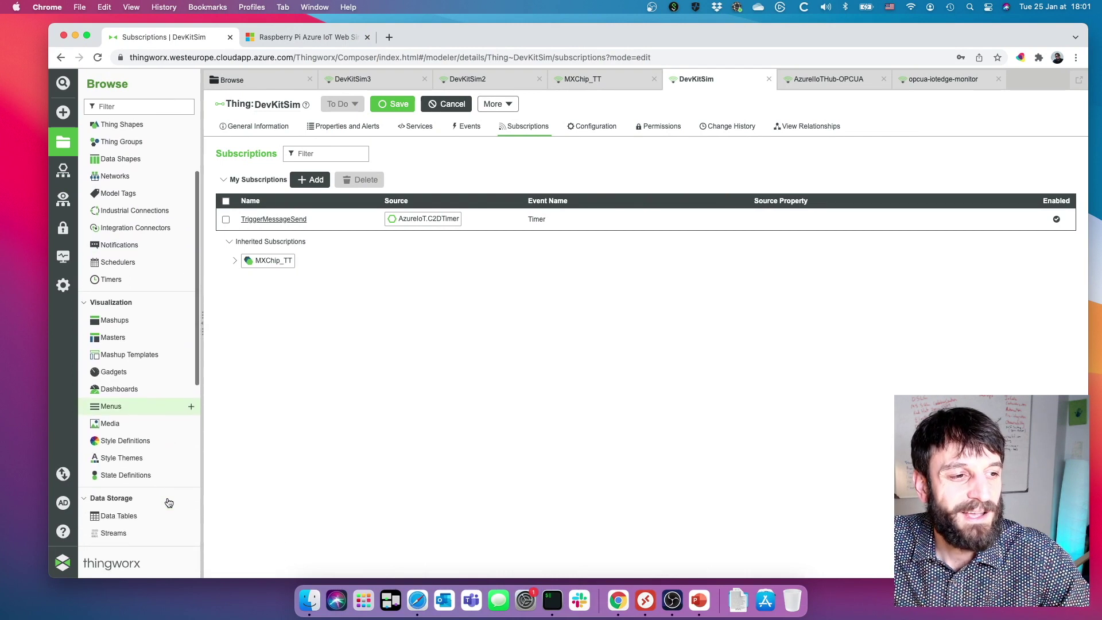
pyautogui.scroll(-1, 168, 502)
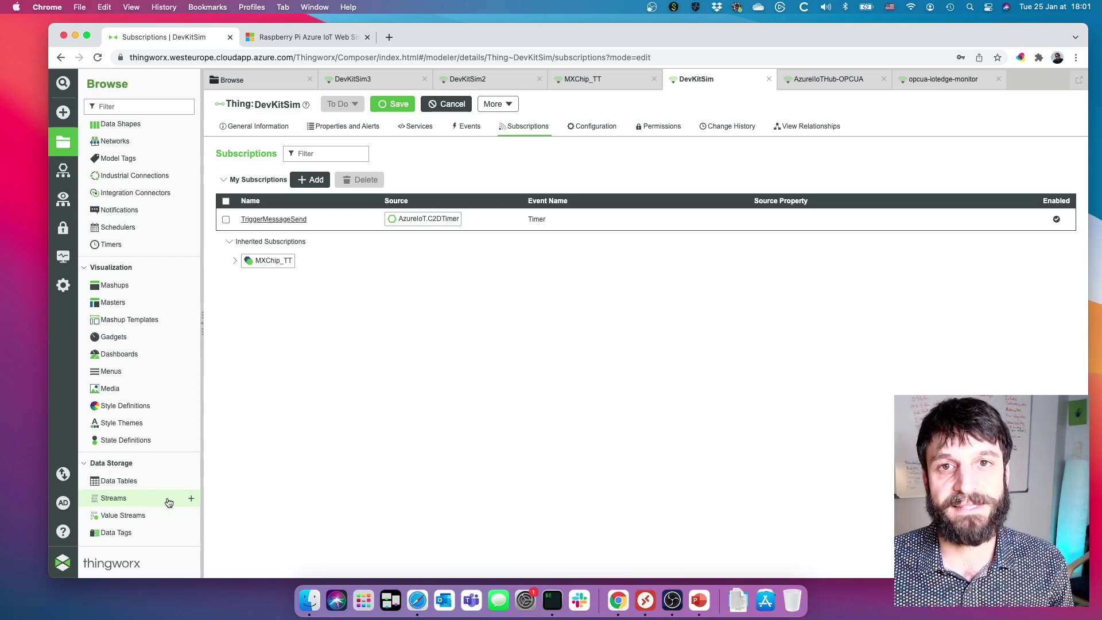
pyautogui.scroll(-10, 135, 375)
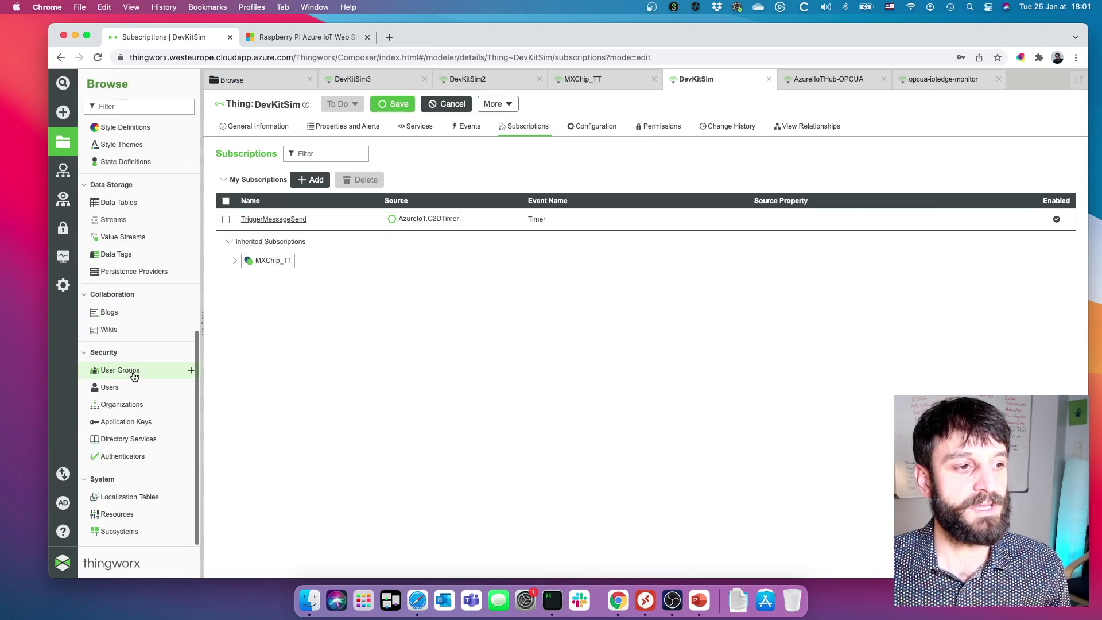
pyautogui.click(126, 534)
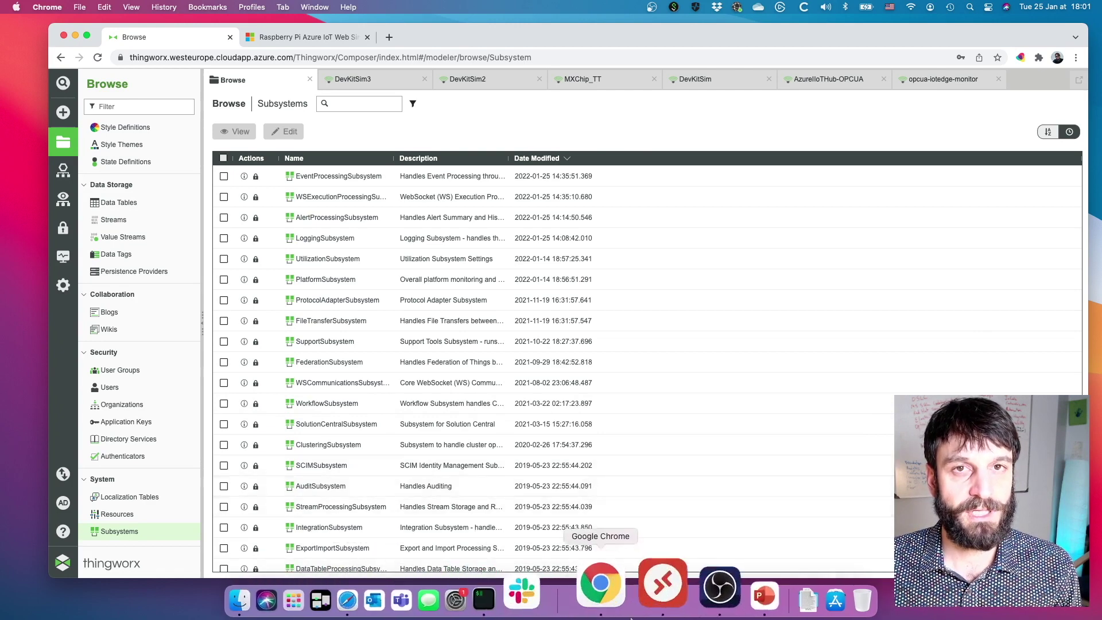
# Return to the Event Processing Subsystem help page in Safari, open its parent Subsystems topic, and expand the topic's subpages.
pyautogui.click(379, 593)
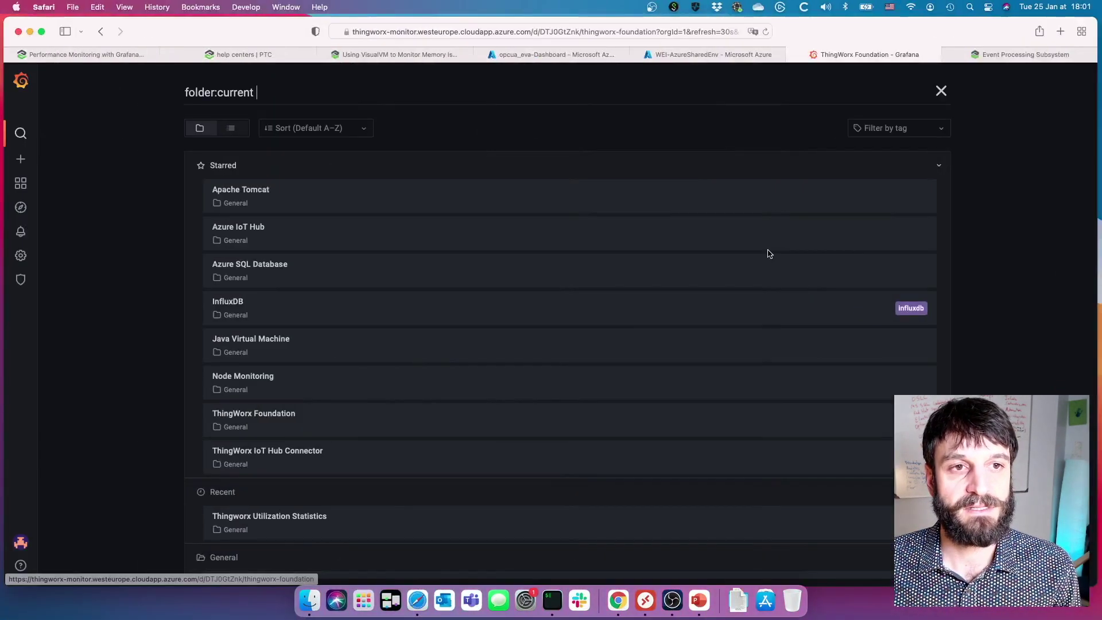
pyautogui.click(975, 54)
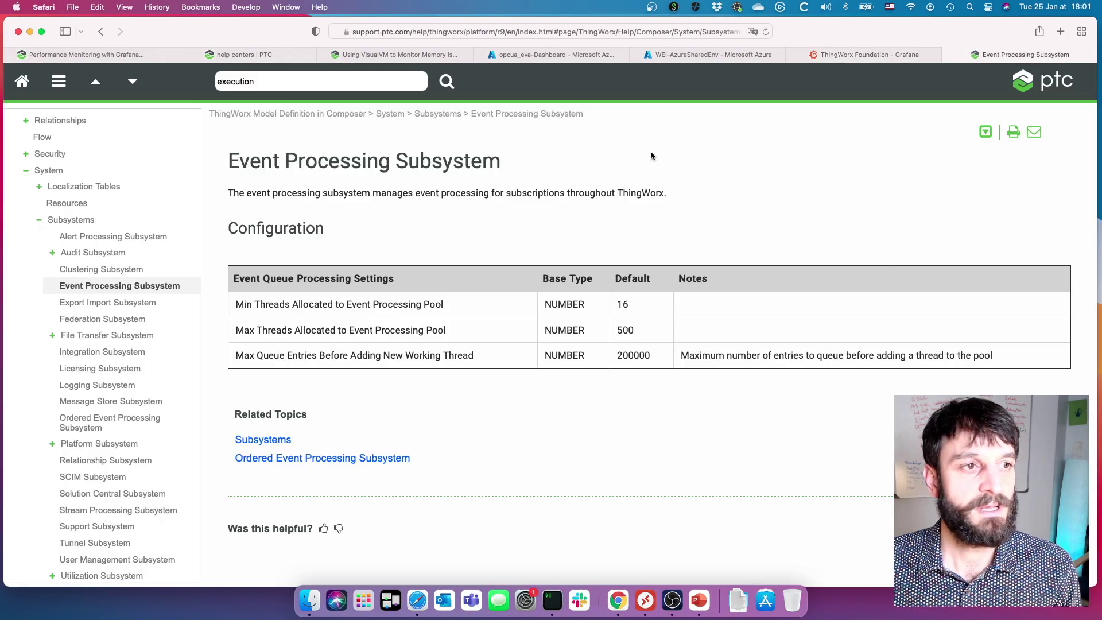
pyautogui.scroll(2, 58, 227)
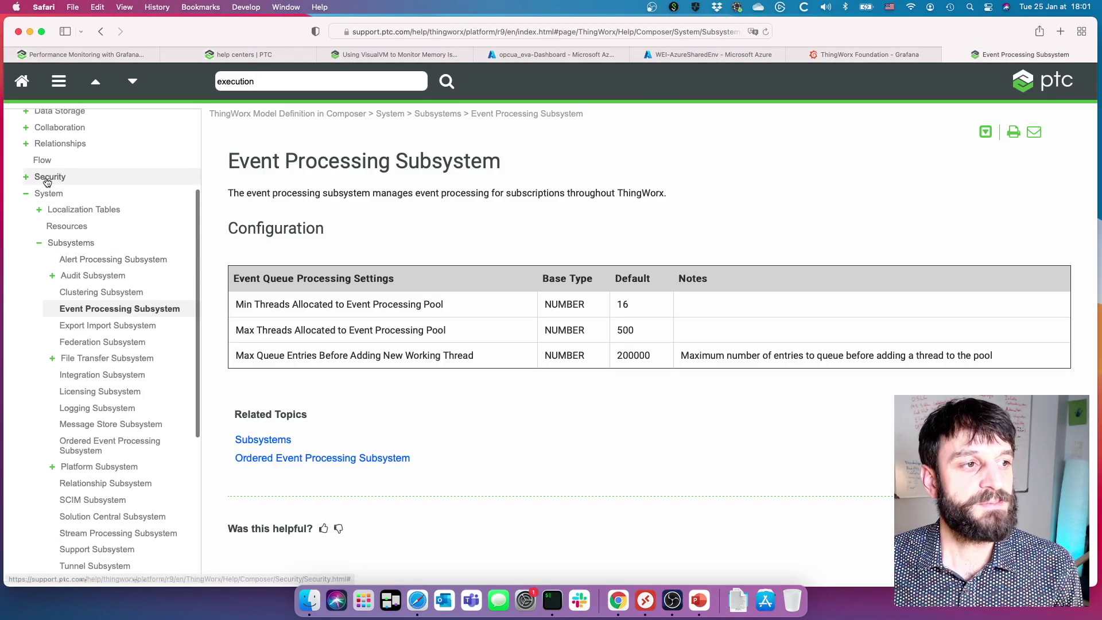
pyautogui.click(88, 245)
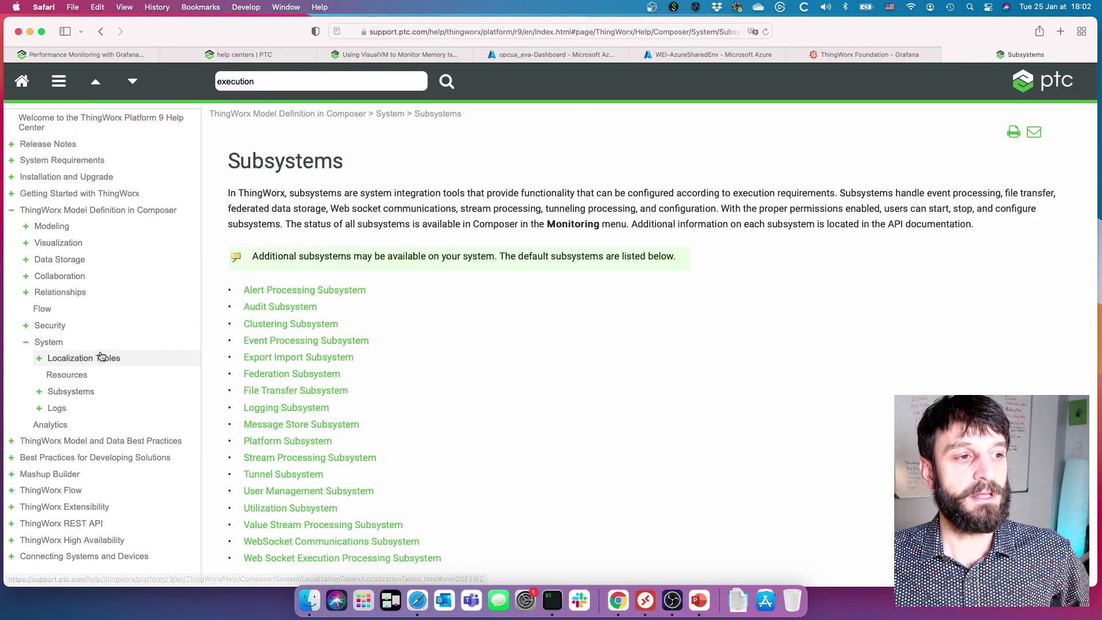
pyautogui.click(89, 391)
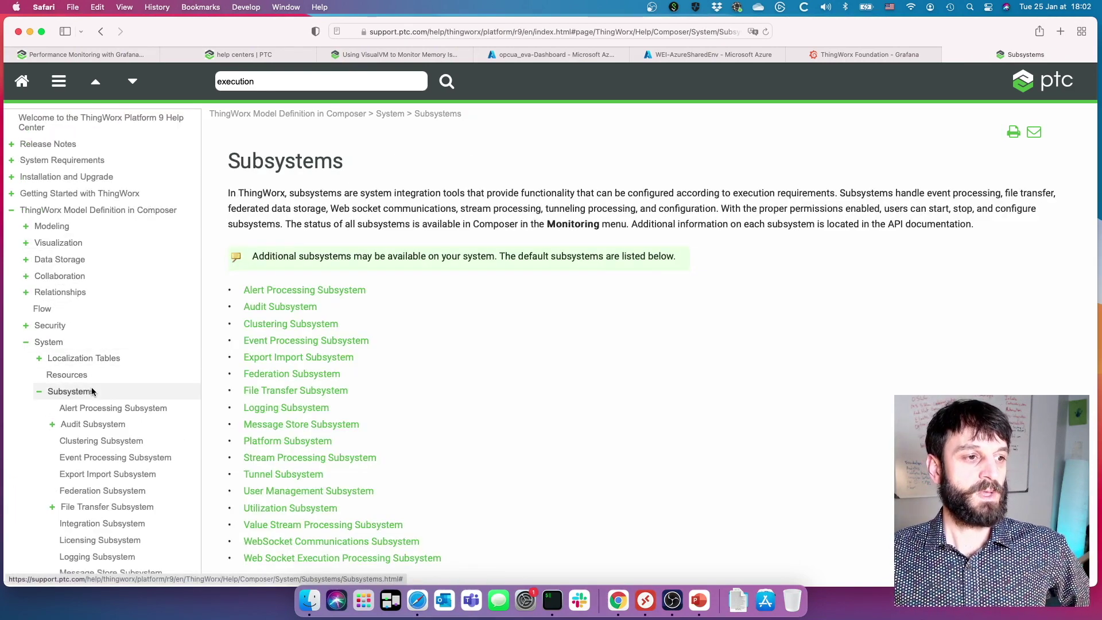
# Read the Event Processing, WebSocket Execution Processing, Value Stream Processing and Stream Processing Subsystem help topics.
pyautogui.scroll(-1, 132, 441)
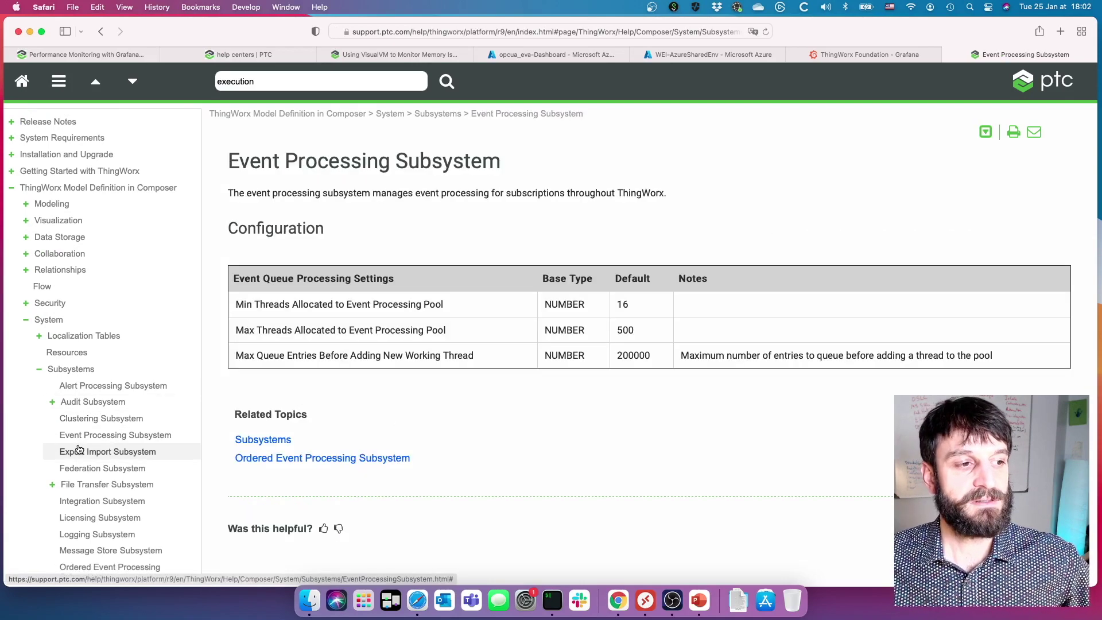
pyautogui.scroll(-3, 79, 448)
pyautogui.scroll(-4, 80, 448)
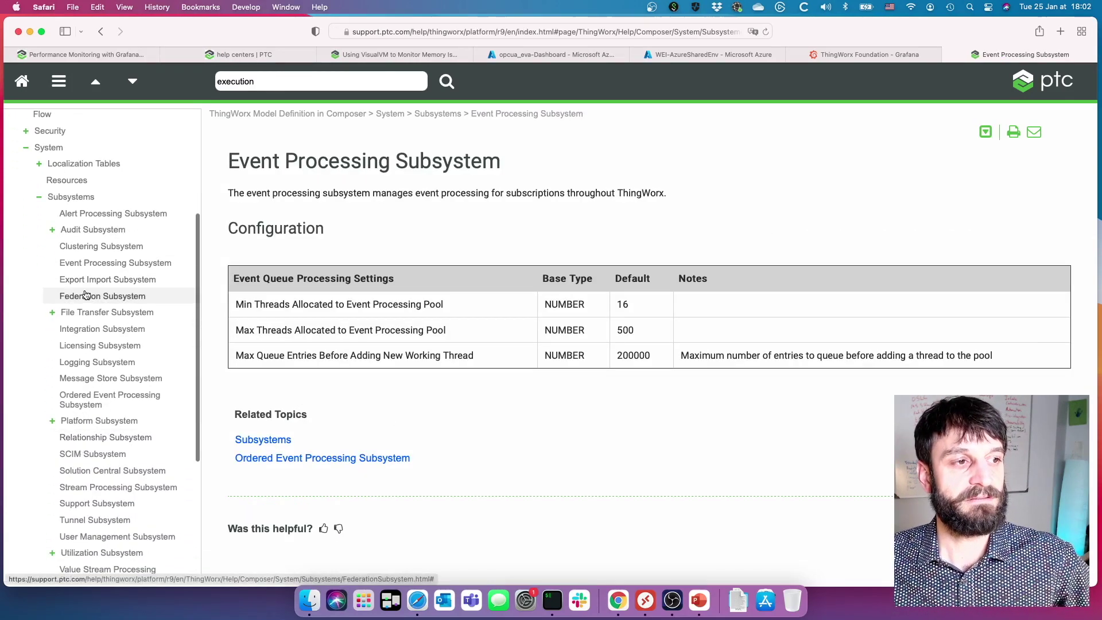
pyautogui.scroll(-6, 72, 413)
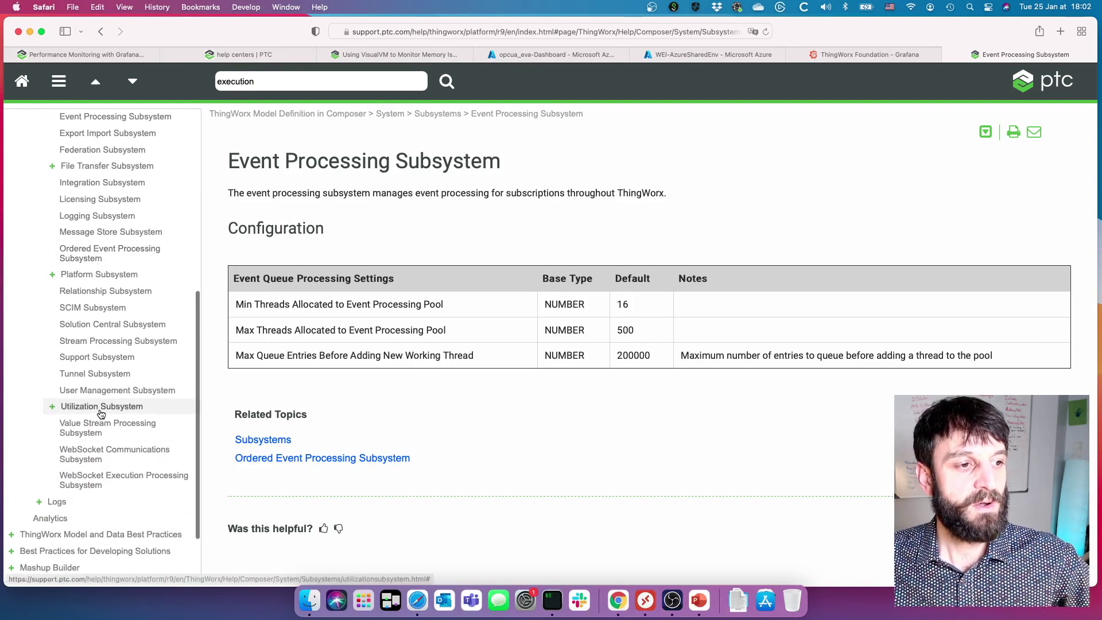
pyautogui.click(115, 480)
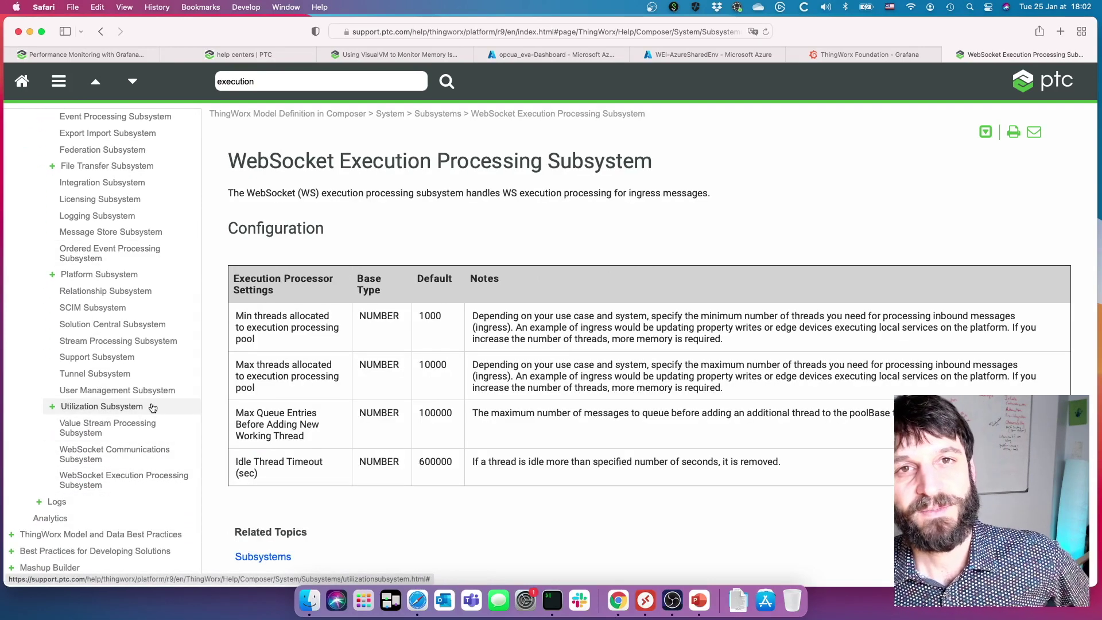
pyautogui.click(127, 430)
pyautogui.click(129, 342)
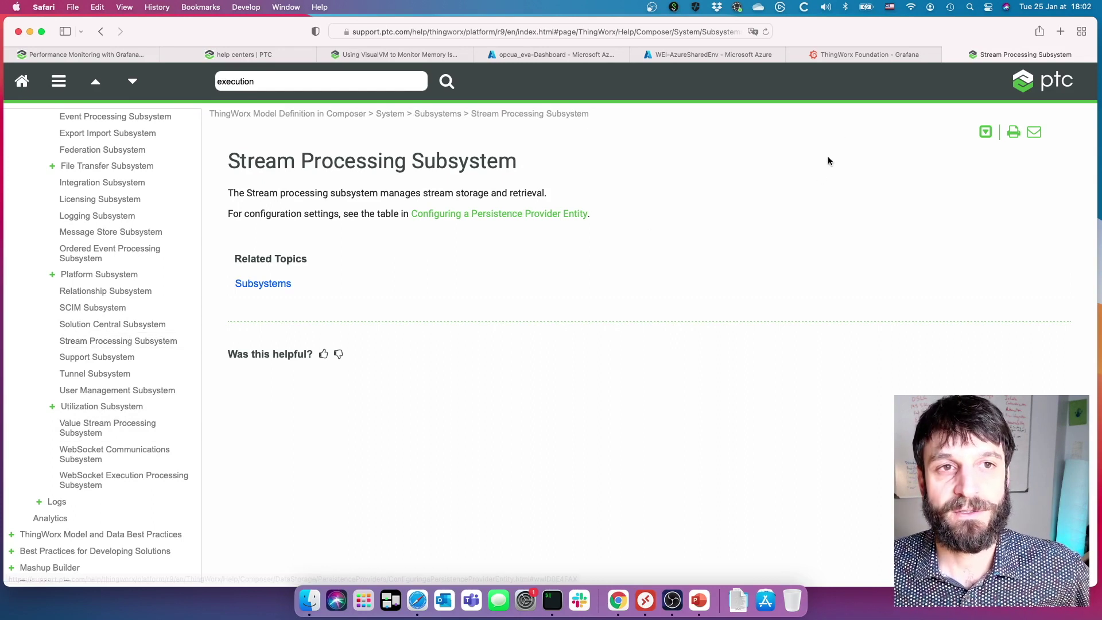
# Switch to Grafana, open the Node Monitoring dashboard and set its instance to 10.0.3.8.
pyautogui.click(885, 56)
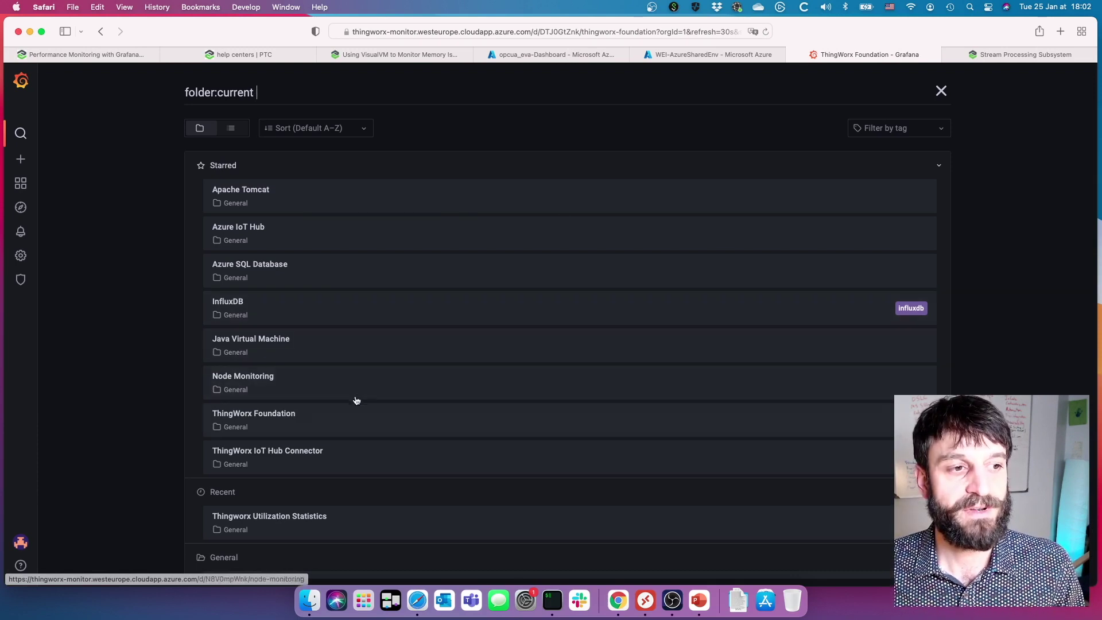
pyautogui.click(317, 381)
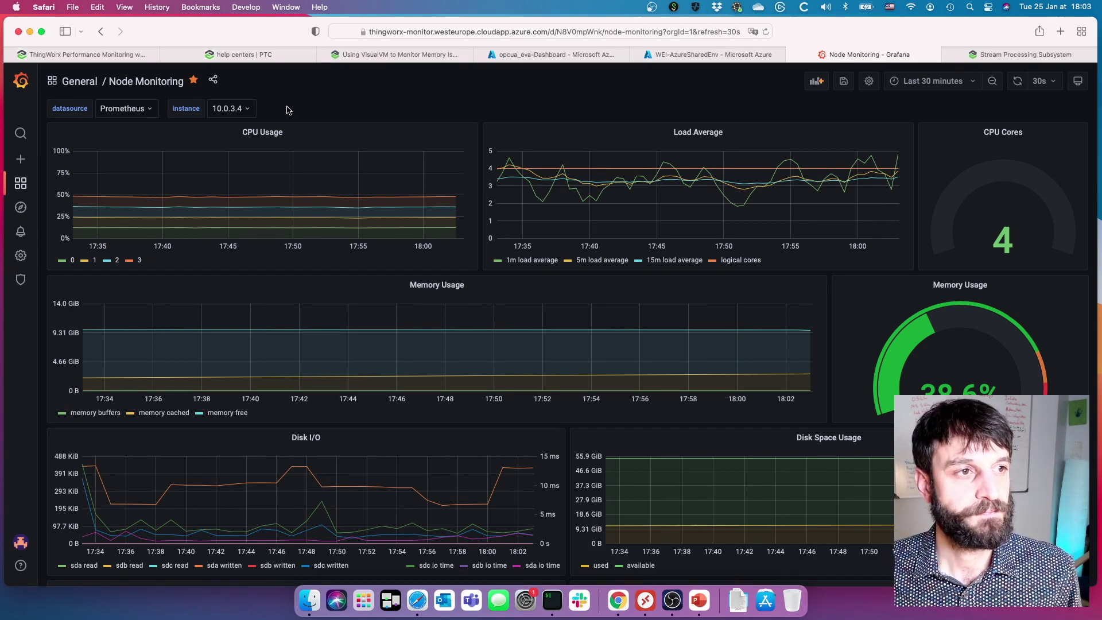
pyautogui.click(232, 108)
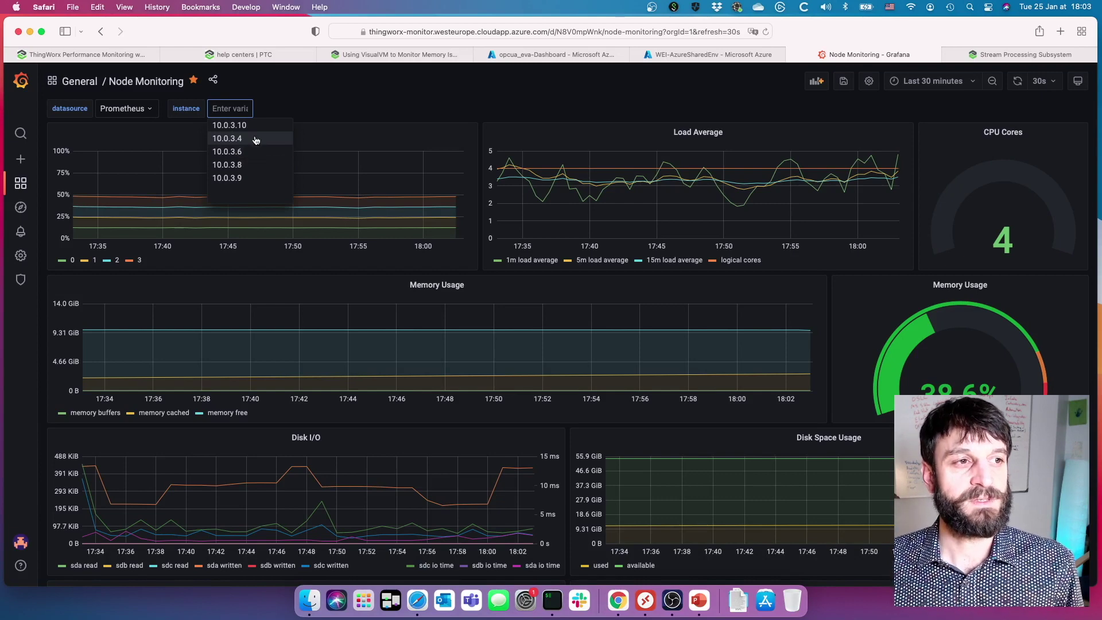
pyautogui.click(256, 164)
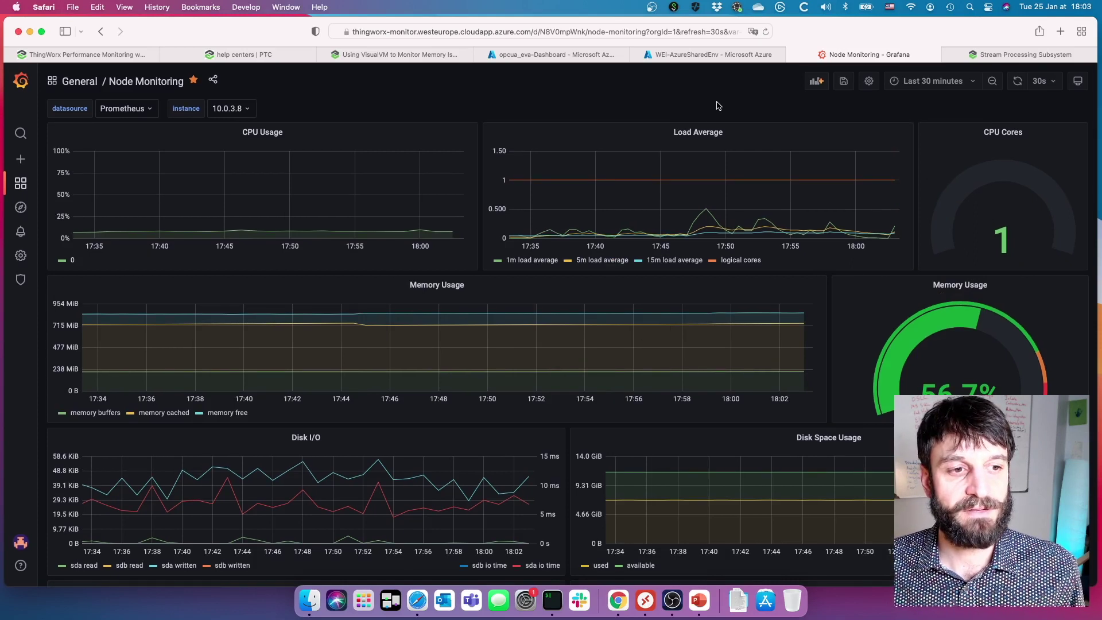
# Examine the node's memory, disk and network charts and check the list of available instances.
pyautogui.scroll(-1, 698, 418)
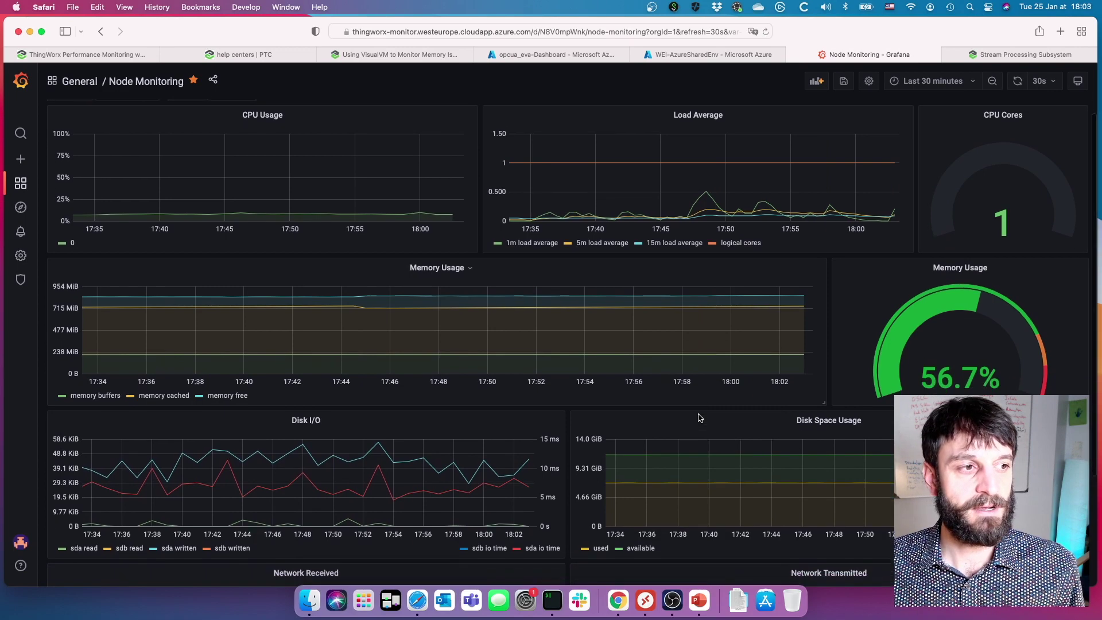
pyautogui.scroll(-4, 699, 417)
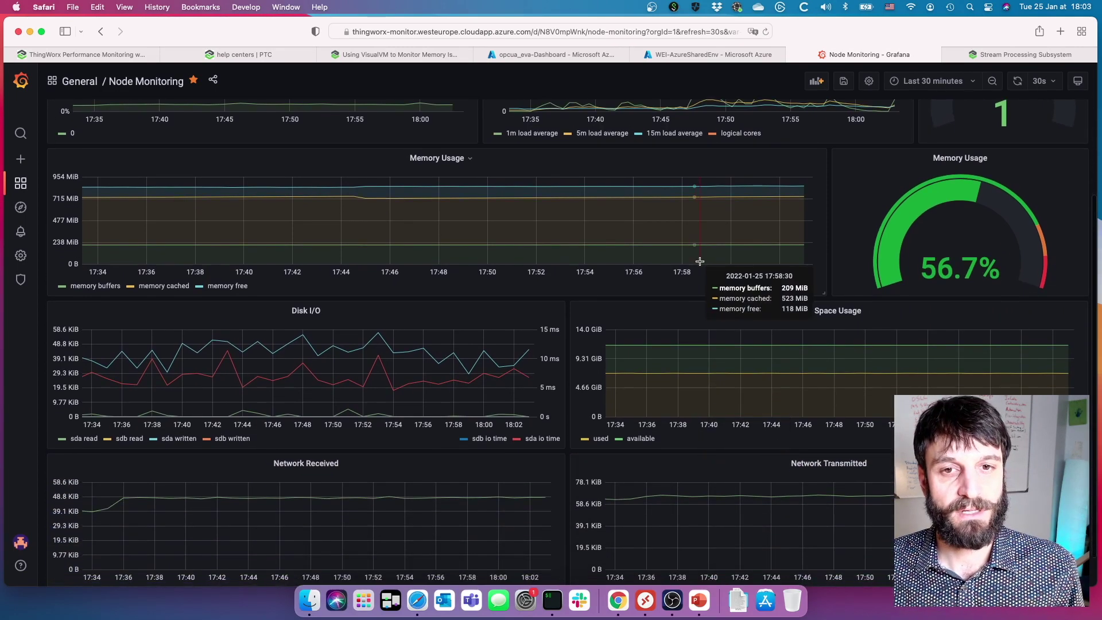
pyautogui.scroll(1, 699, 261)
pyautogui.scroll(-2, 699, 261)
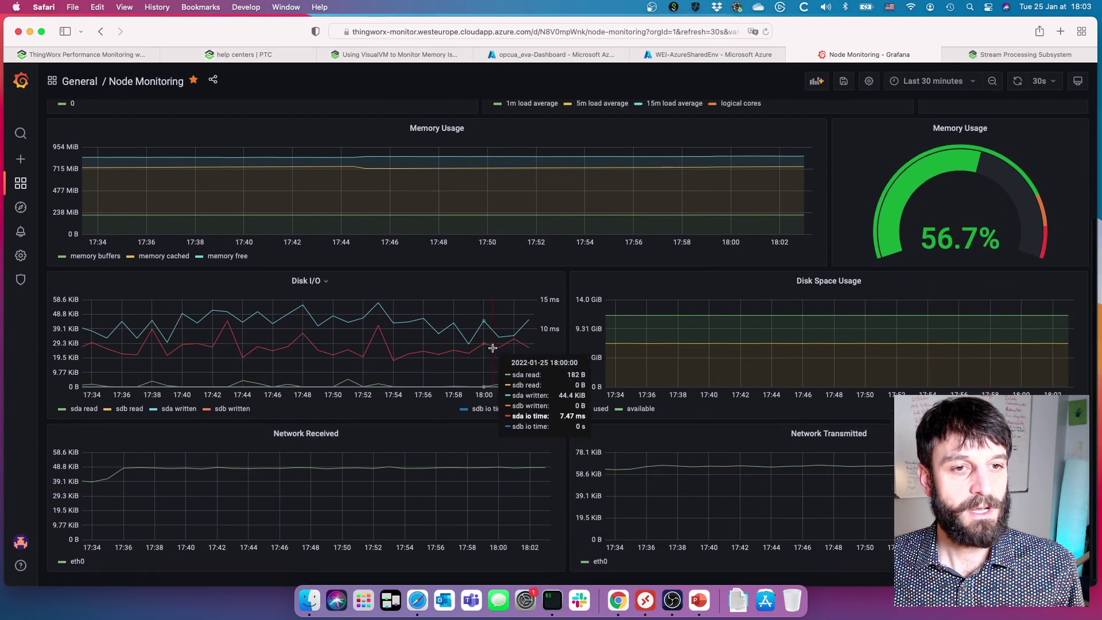
pyautogui.scroll(5, 492, 347)
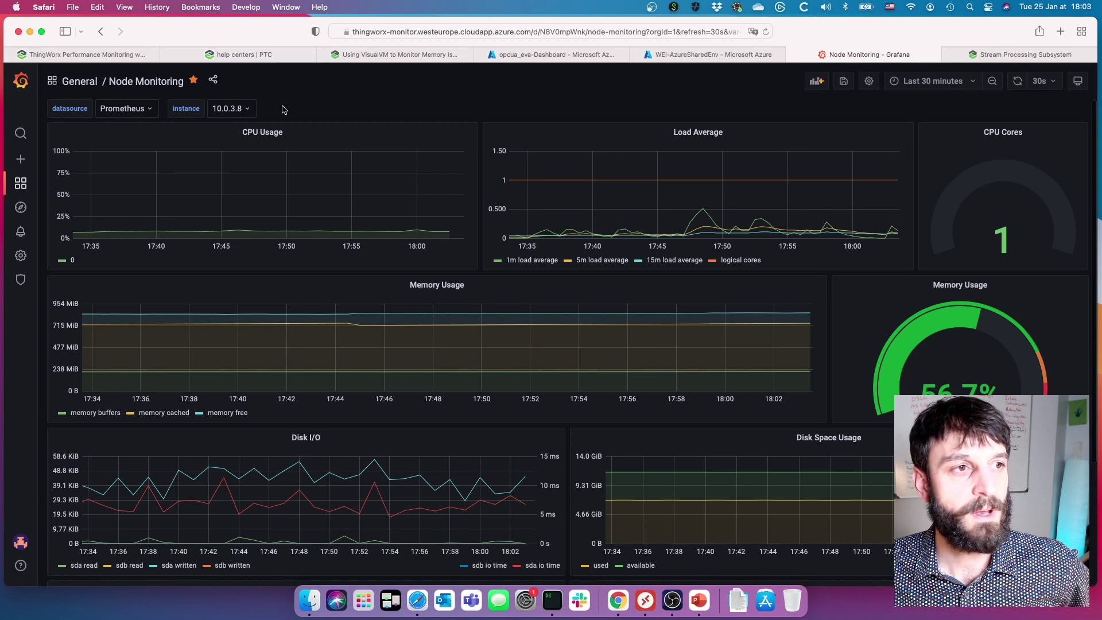
pyautogui.click(227, 108)
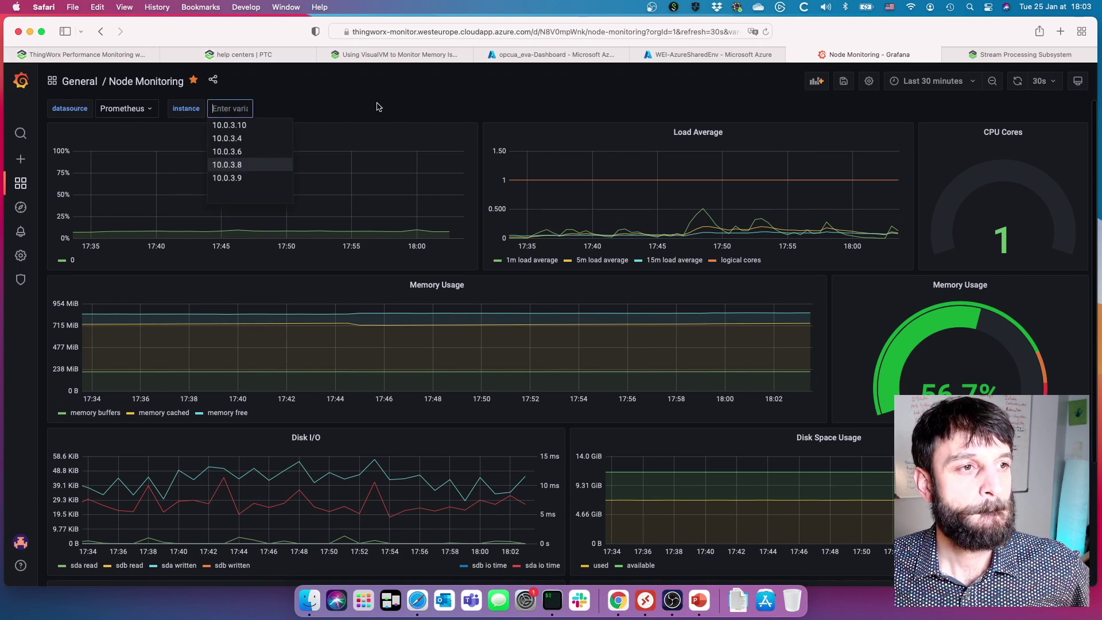
pyautogui.click(442, 106)
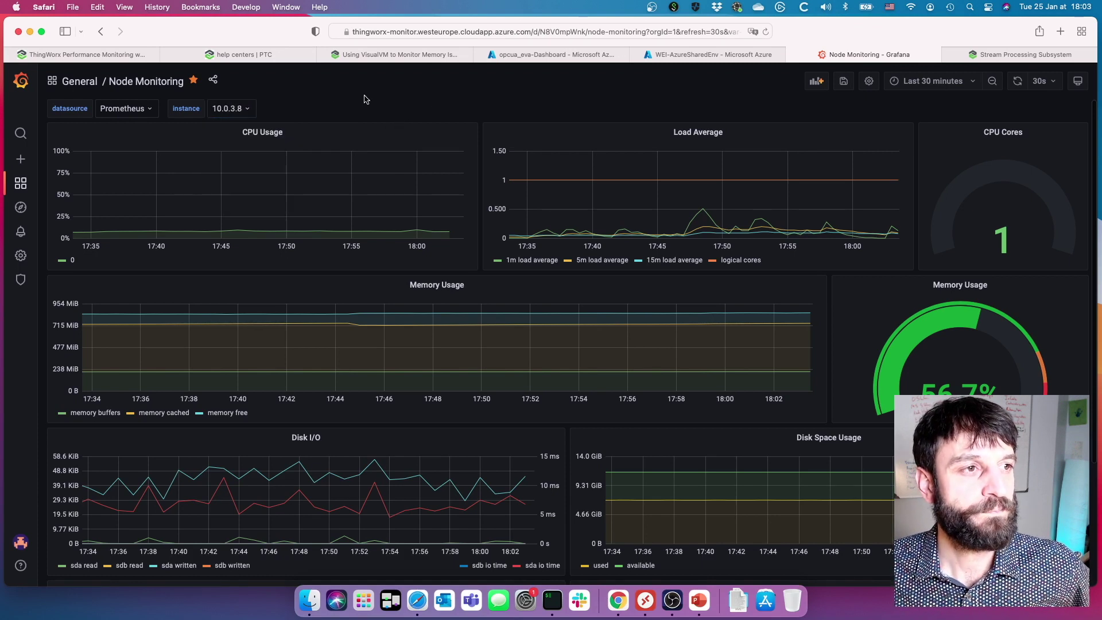
# Open the Java Virtual Machine dashboard and set its instance to 10.0.3.4.
pyautogui.click(85, 82)
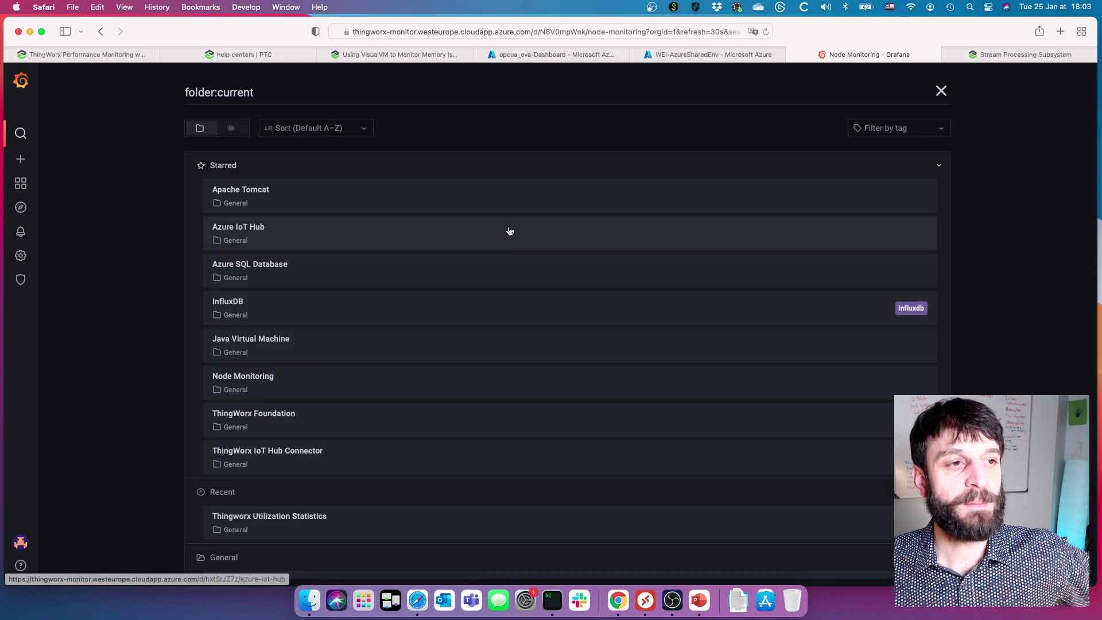
pyautogui.click(323, 349)
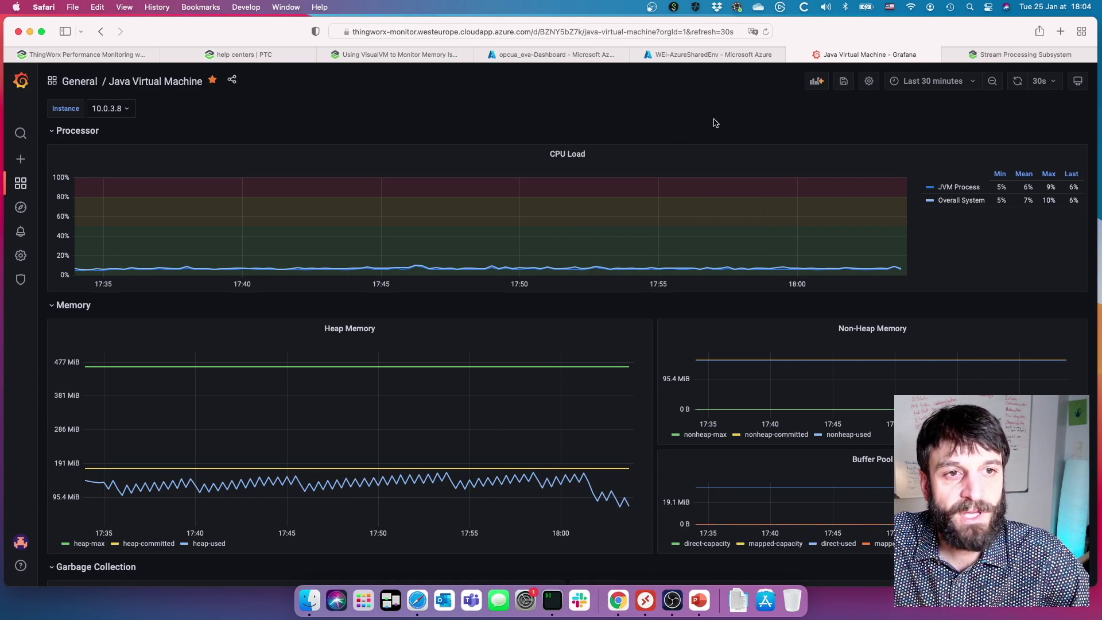
pyautogui.click(971, 81)
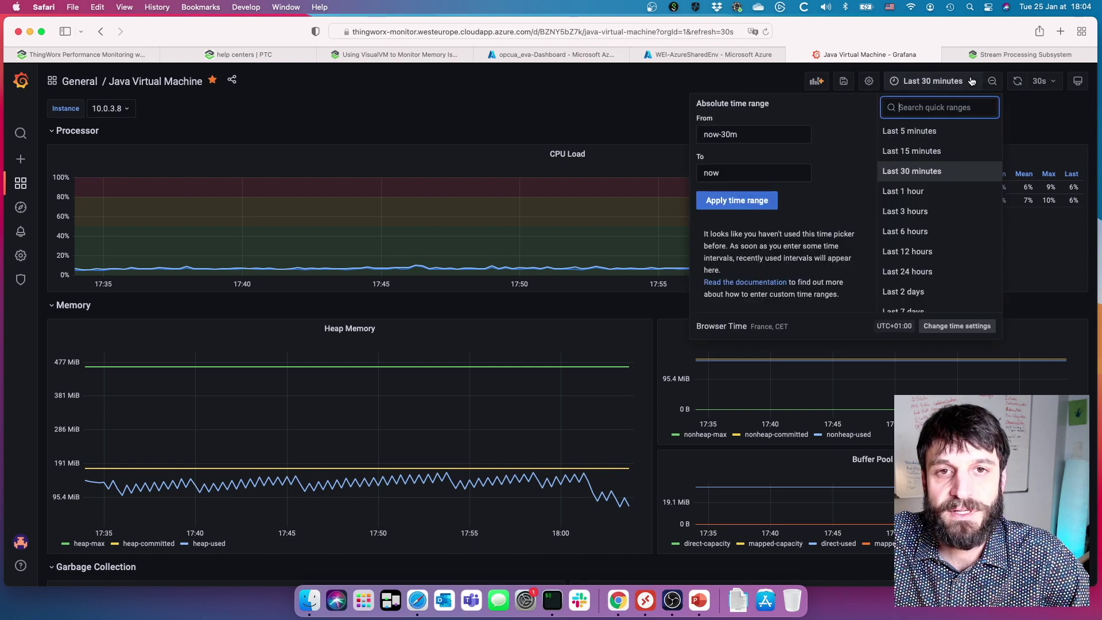
pyautogui.click(972, 81)
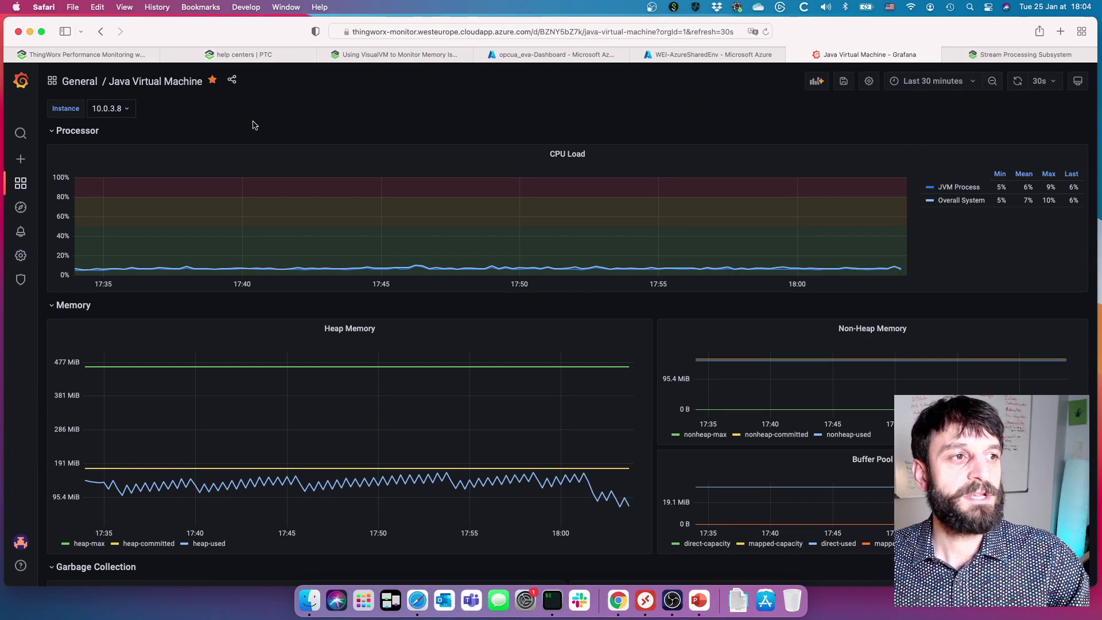
pyautogui.click(113, 109)
pyautogui.click(103, 126)
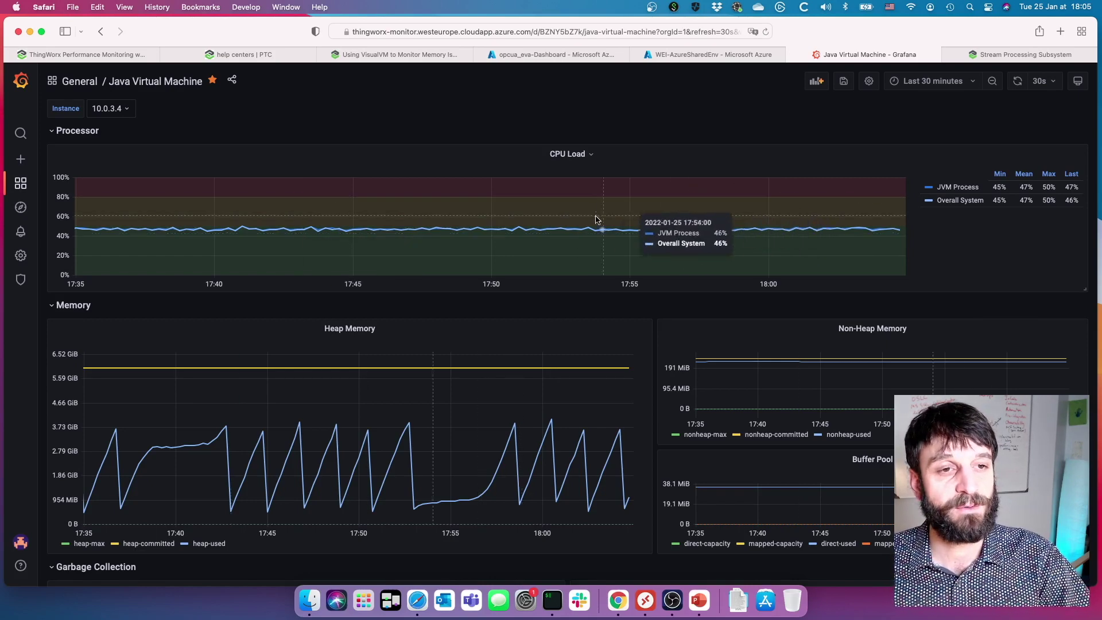
# Examine the Heap Memory, Garbage Collection Frequency and Garbage Collection Duration charts for the selected JVM instance.
pyautogui.scroll(-2, 594, 219)
pyautogui.scroll(-2, 593, 220)
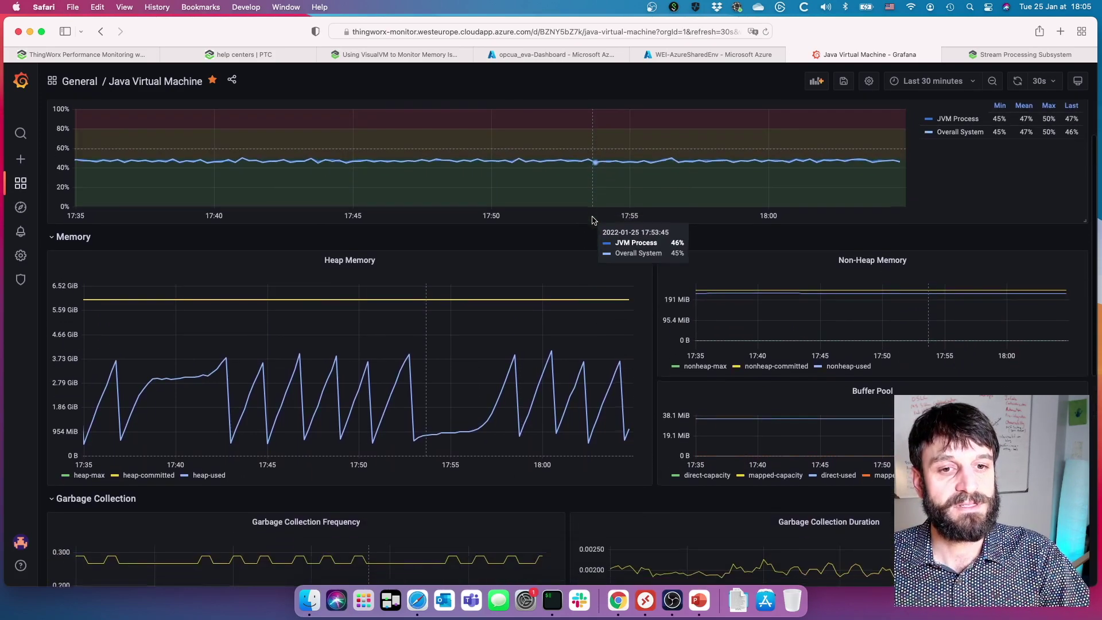
pyautogui.scroll(-2, 578, 344)
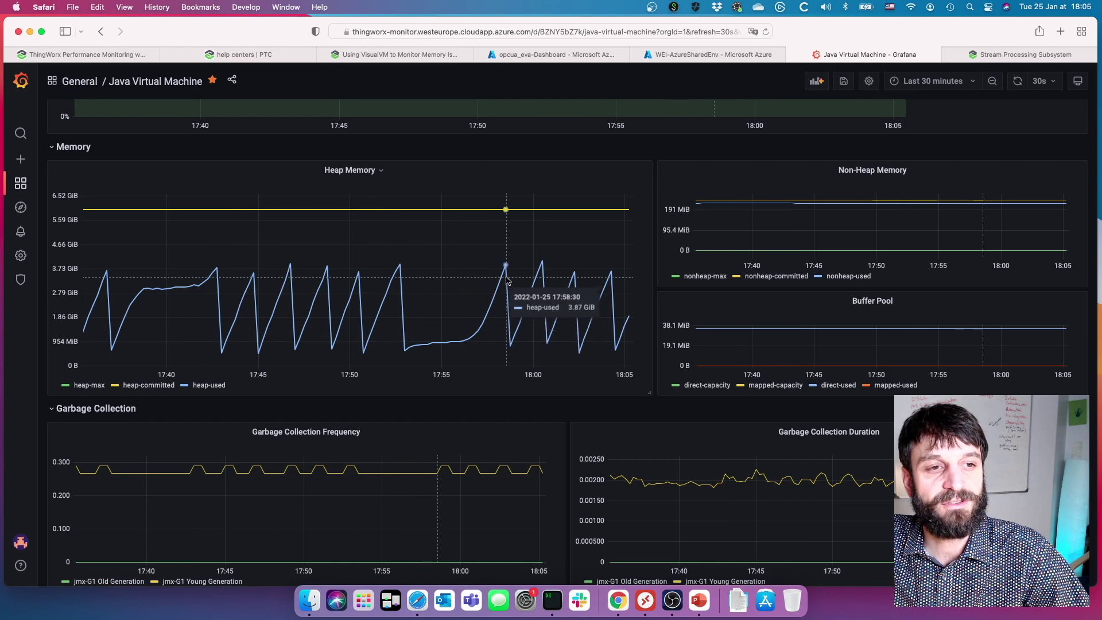
pyautogui.scroll(1, 377, 352)
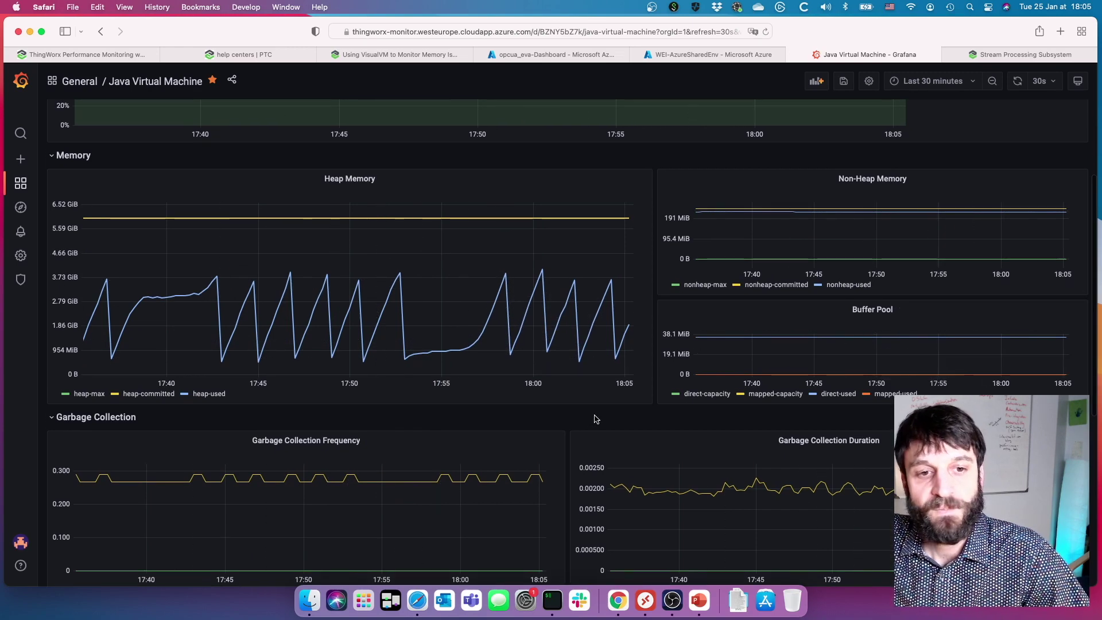
pyautogui.scroll(-5, 597, 418)
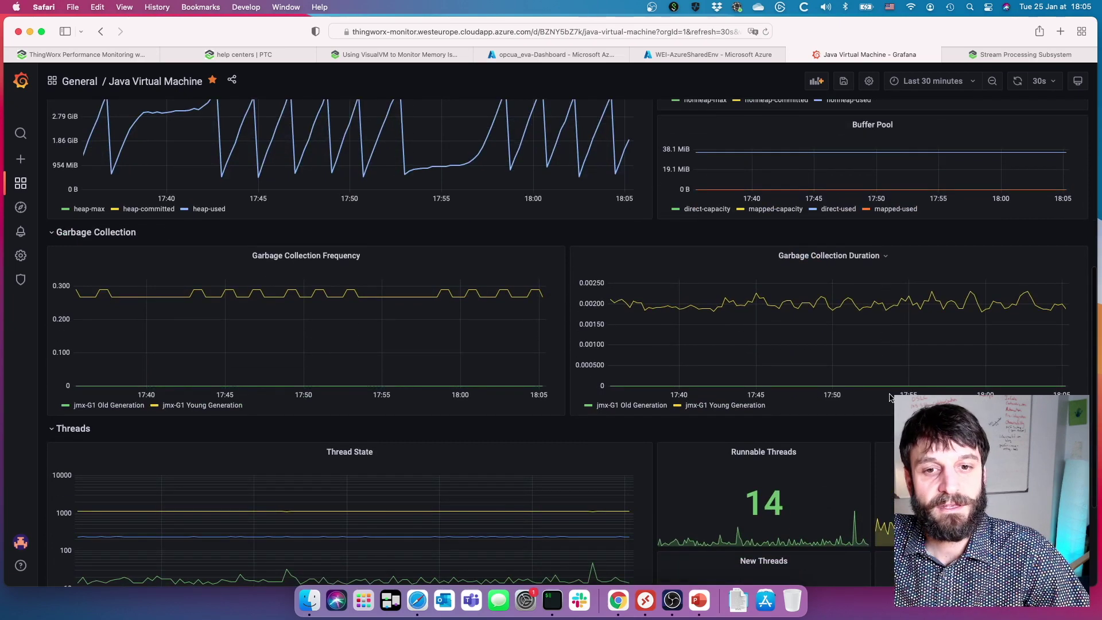
pyautogui.scroll(4, 890, 398)
pyautogui.scroll(3, 890, 397)
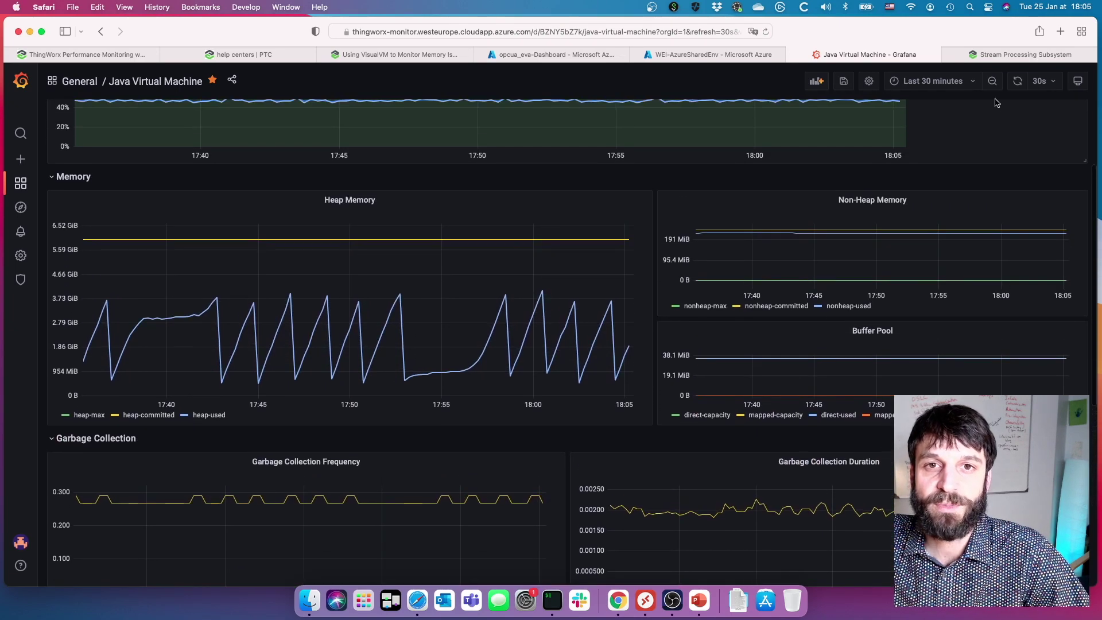
# Set the dashboard's time range to the last 3 hours and check the CPU Load chart.
pyautogui.click(973, 84)
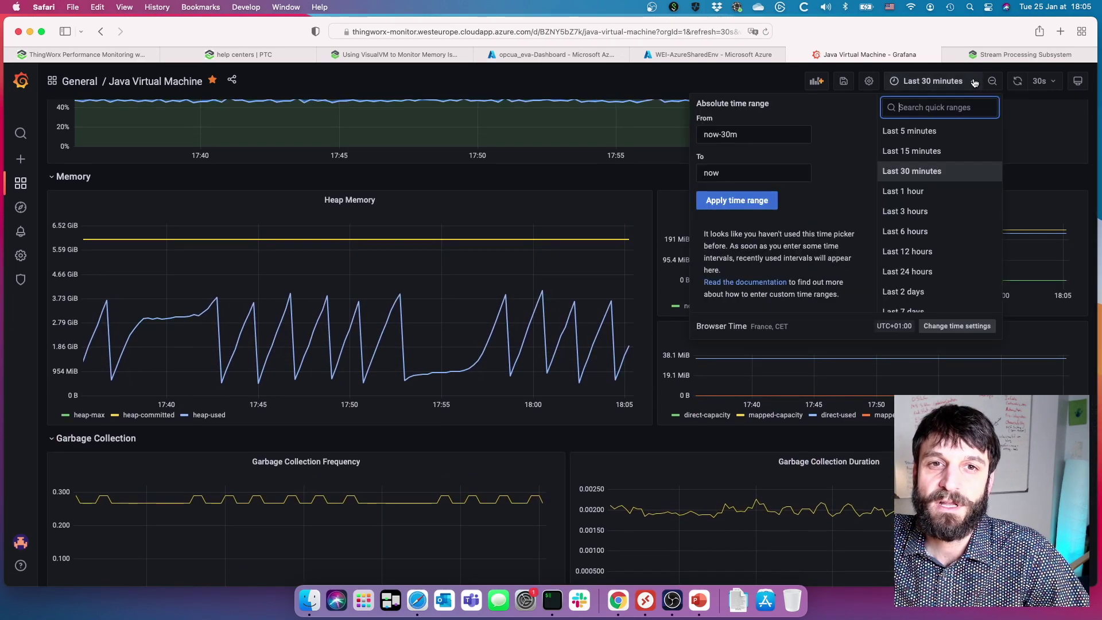
pyautogui.click(944, 211)
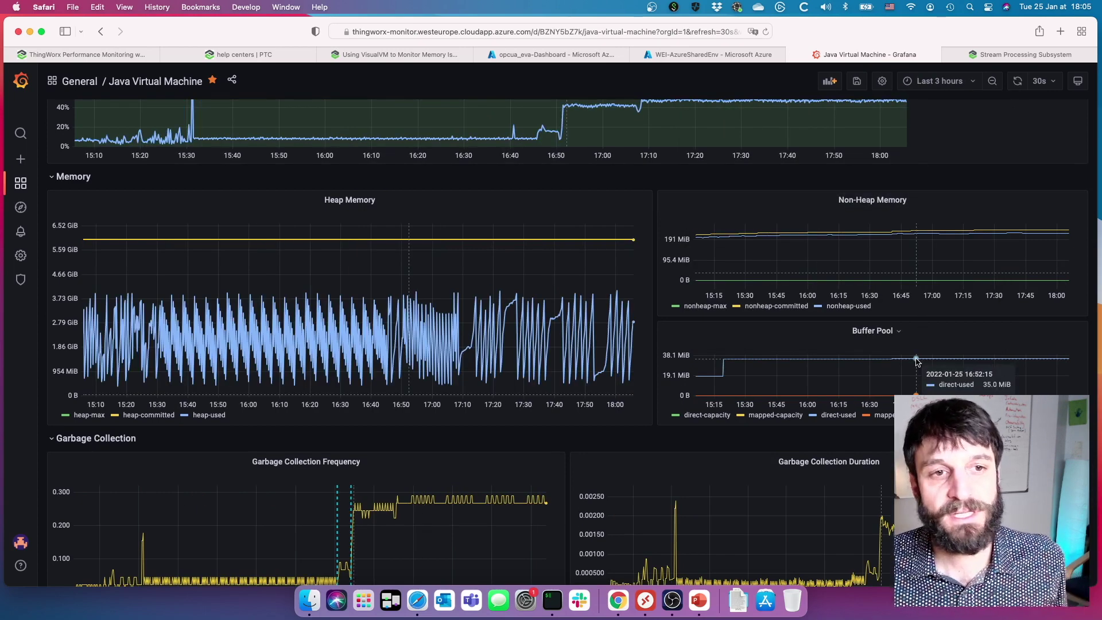
pyautogui.scroll(5, 689, 287)
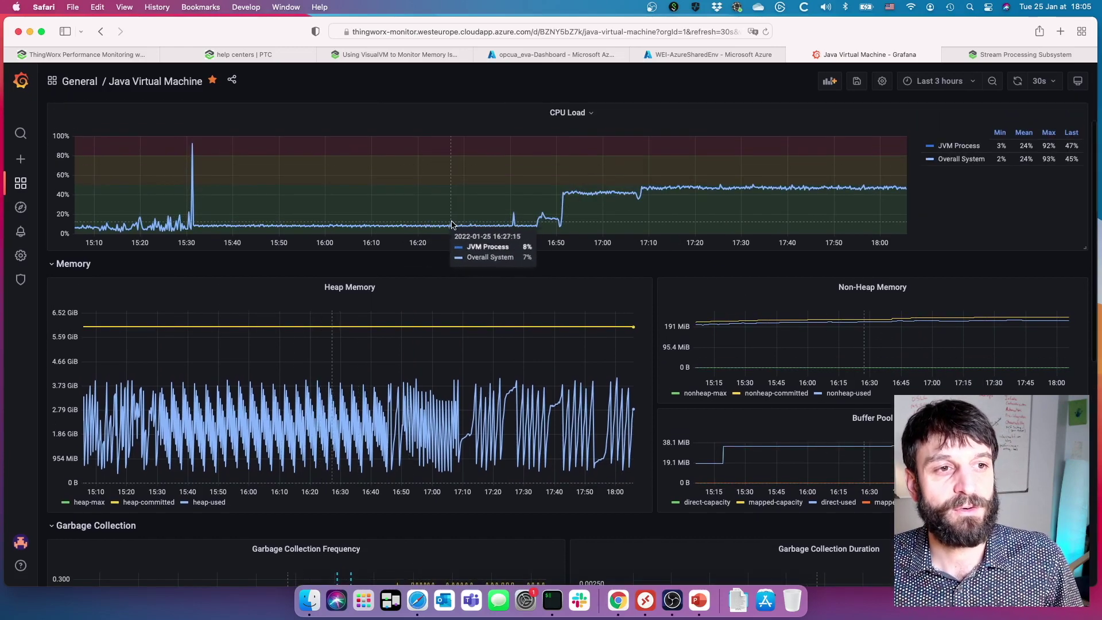
pyautogui.scroll(2, 444, 233)
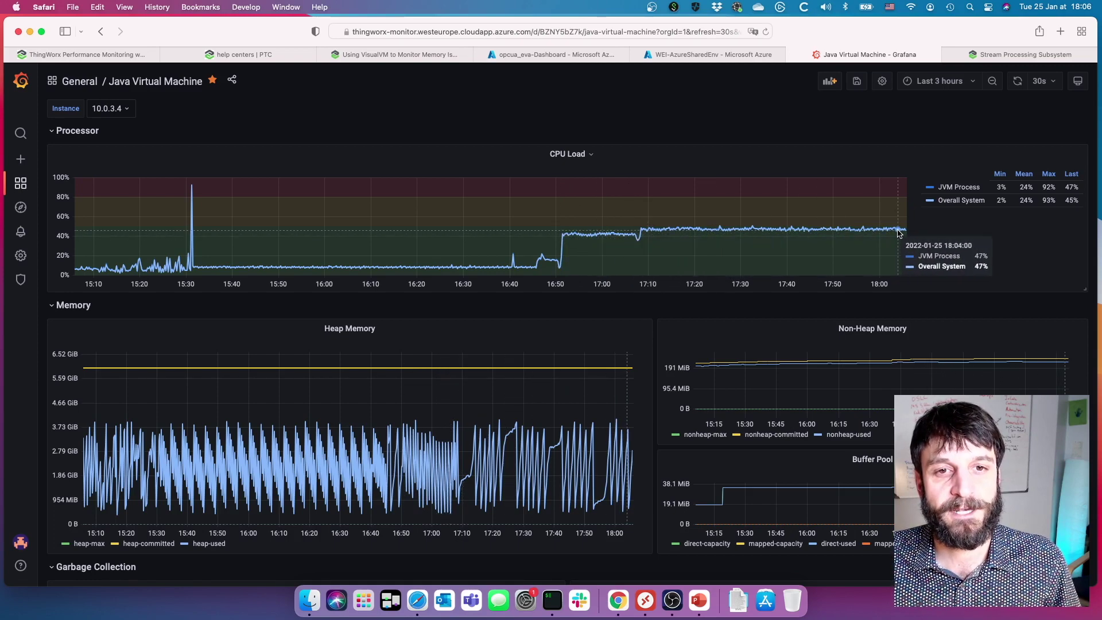
# Examine the garbage collection frequency and duration over the three-hour period, along with the thread charts.
pyautogui.scroll(-3, 899, 233)
pyautogui.scroll(-8, 898, 233)
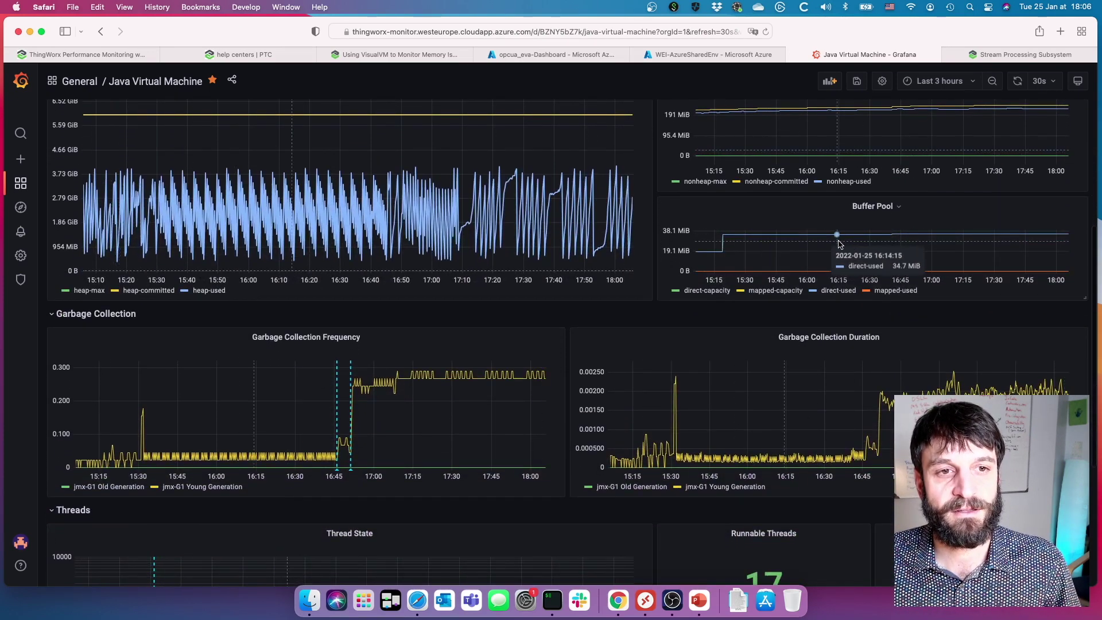
pyautogui.scroll(-4, 813, 333)
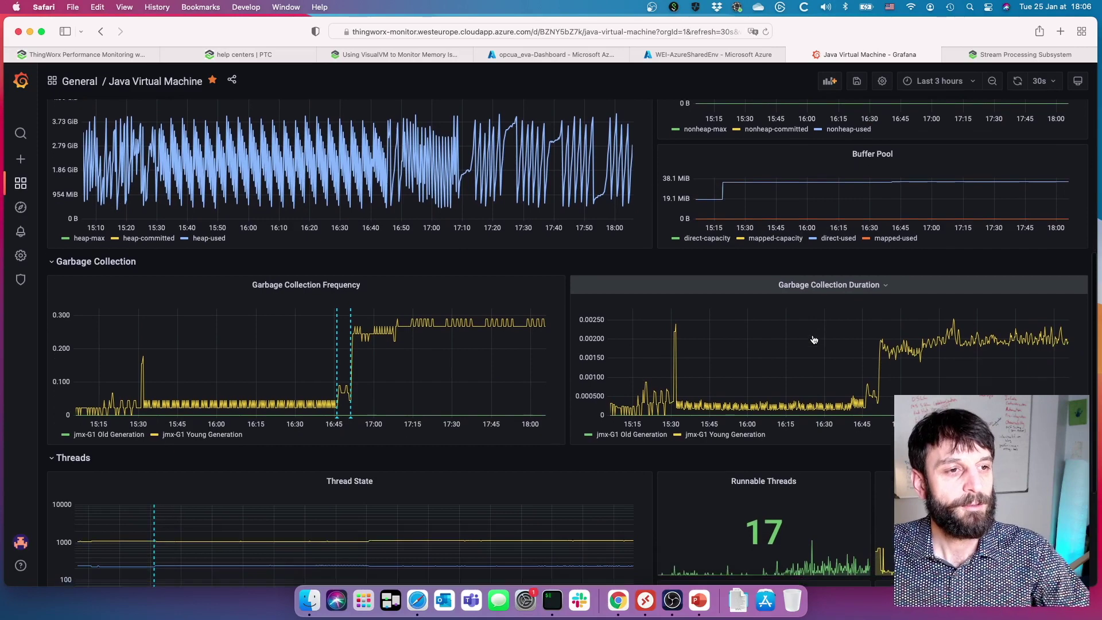
pyautogui.scroll(-1, 813, 339)
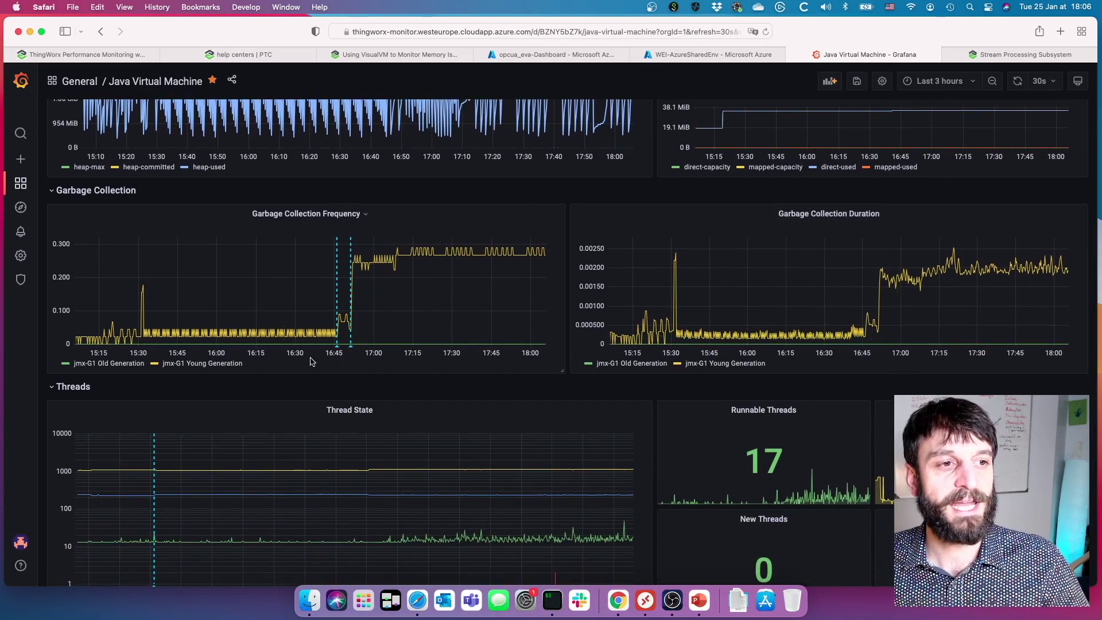
pyautogui.moveTo(338, 349)
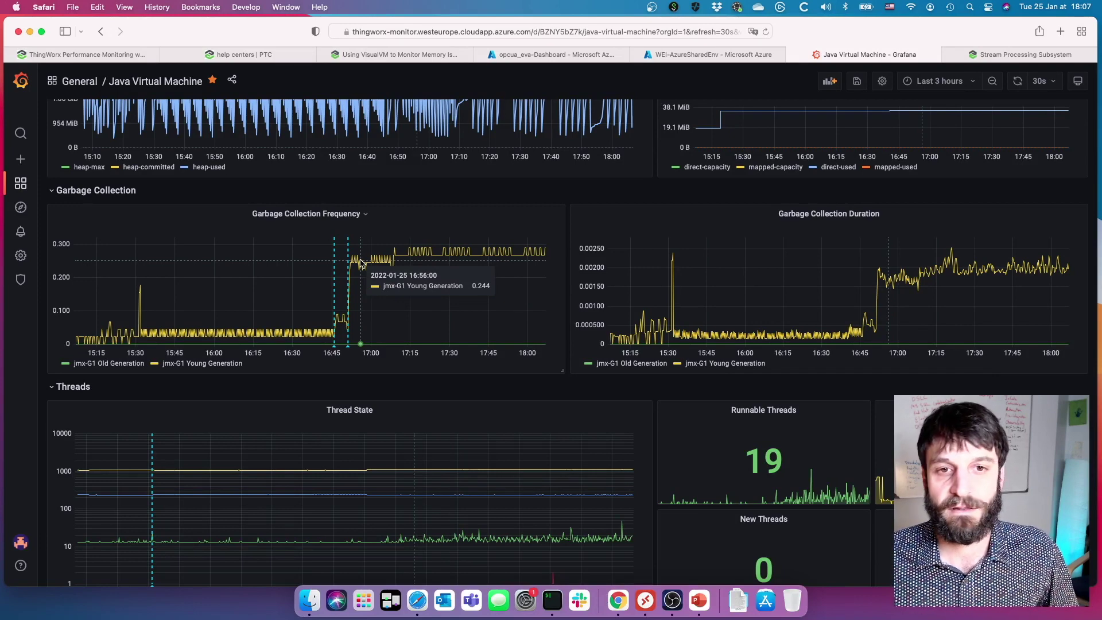
# Zoom the Heap Memory chart in to the period from about 17:03 to 17:38.
pyautogui.scroll(5, 360, 263)
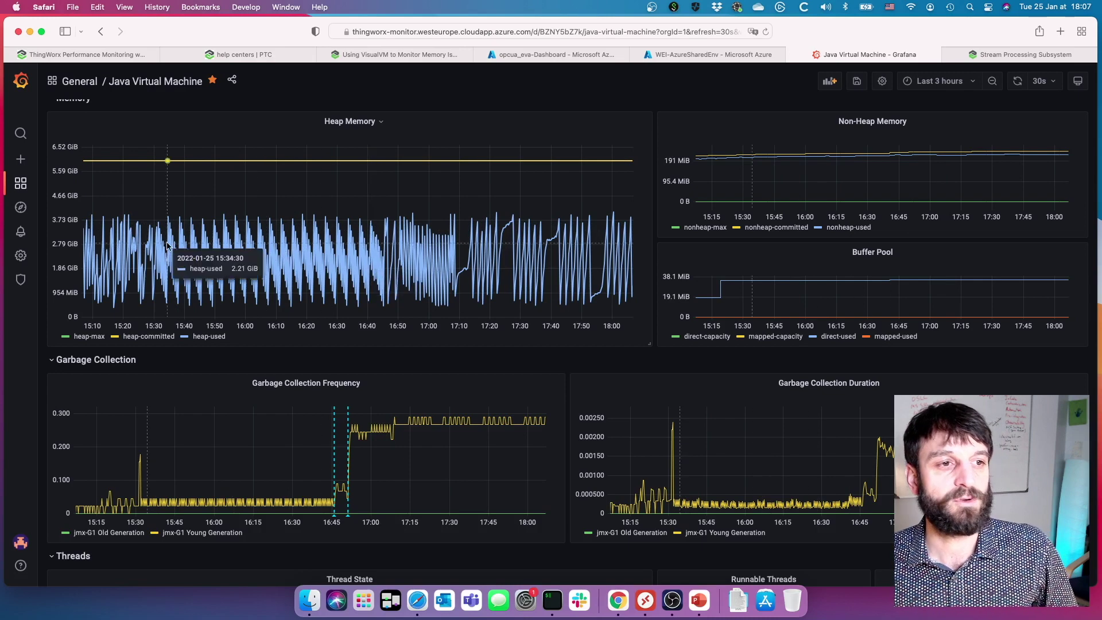
pyautogui.moveTo(440, 227); pyautogui.dragTo(545, 244)
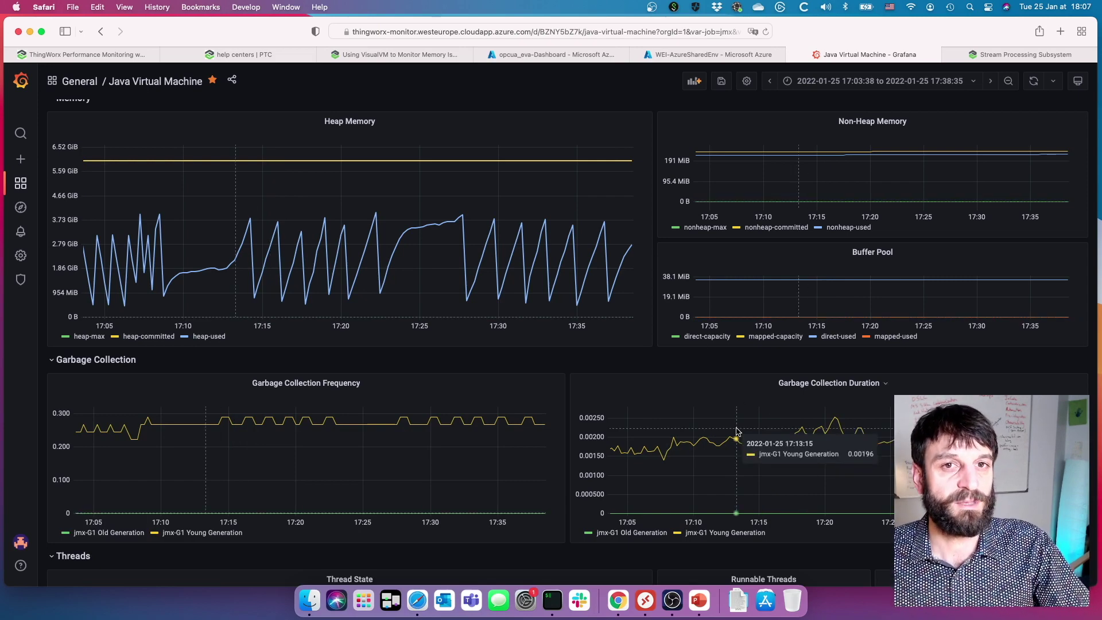
# Examine the Garbage Collection, Thread State and Heap Memory charts for the zoomed-in period.
pyautogui.scroll(-5, 481, 210)
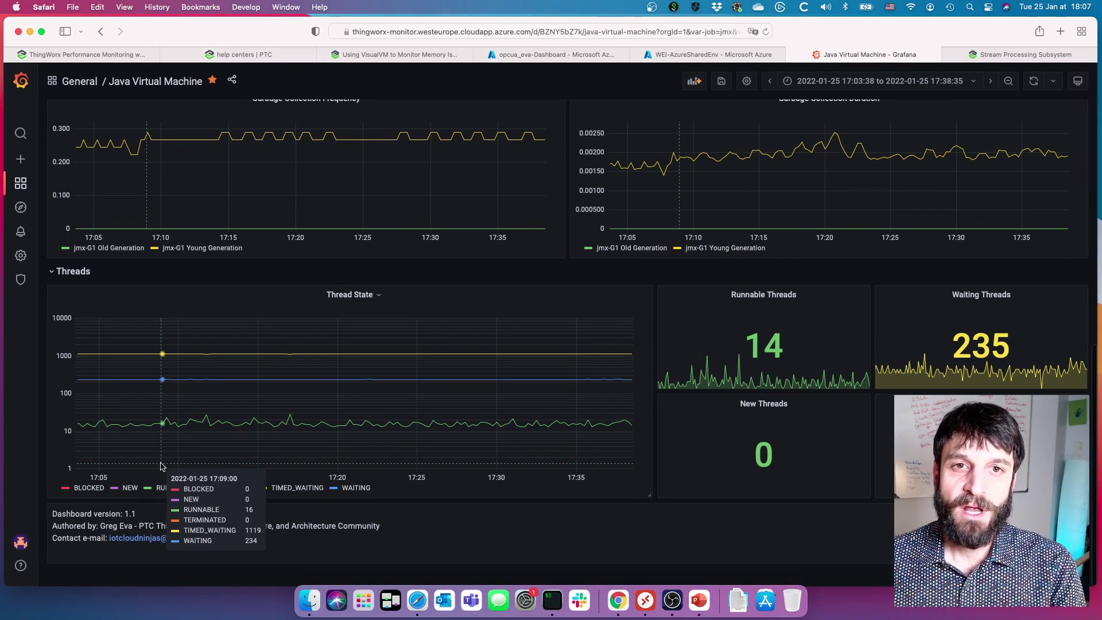
pyautogui.scroll(5, 430, 468)
pyautogui.scroll(-5, 430, 467)
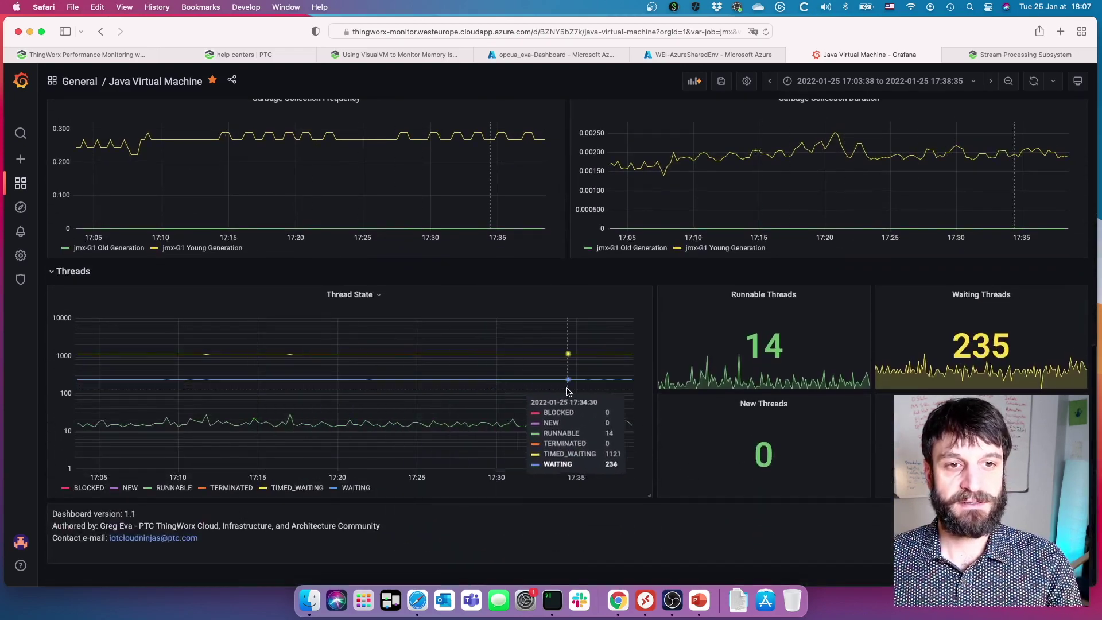
pyautogui.scroll(4, 642, 337)
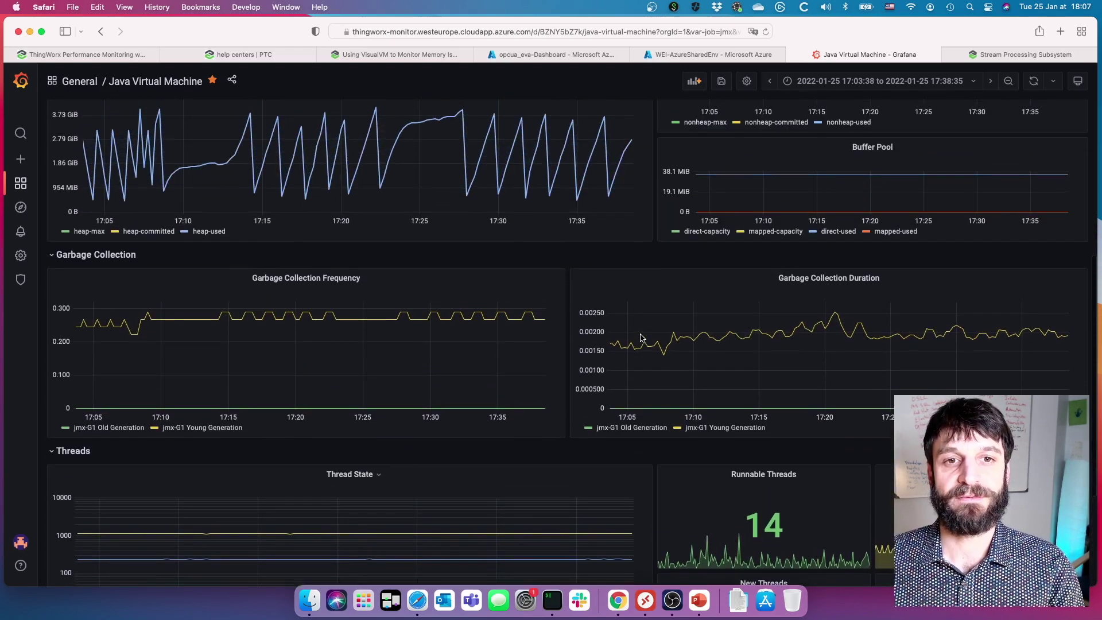
pyautogui.scroll(3, 641, 337)
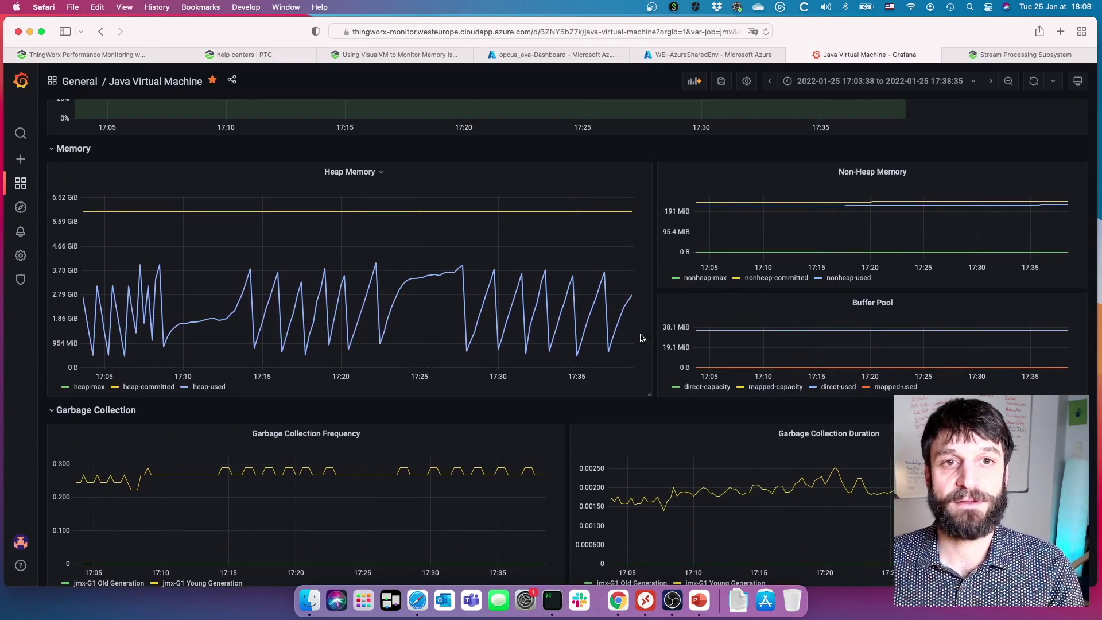
# Set the dashboard's time range to the last 6 hours and check the garbage collection and thread charts.
pyautogui.click(970, 83)
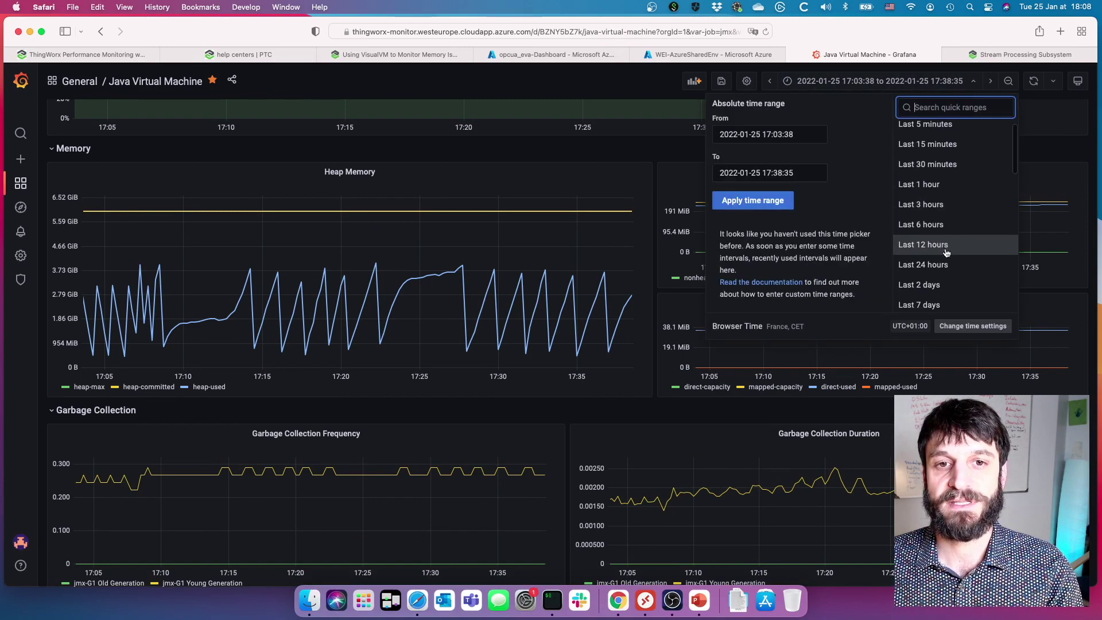
pyautogui.click(926, 232)
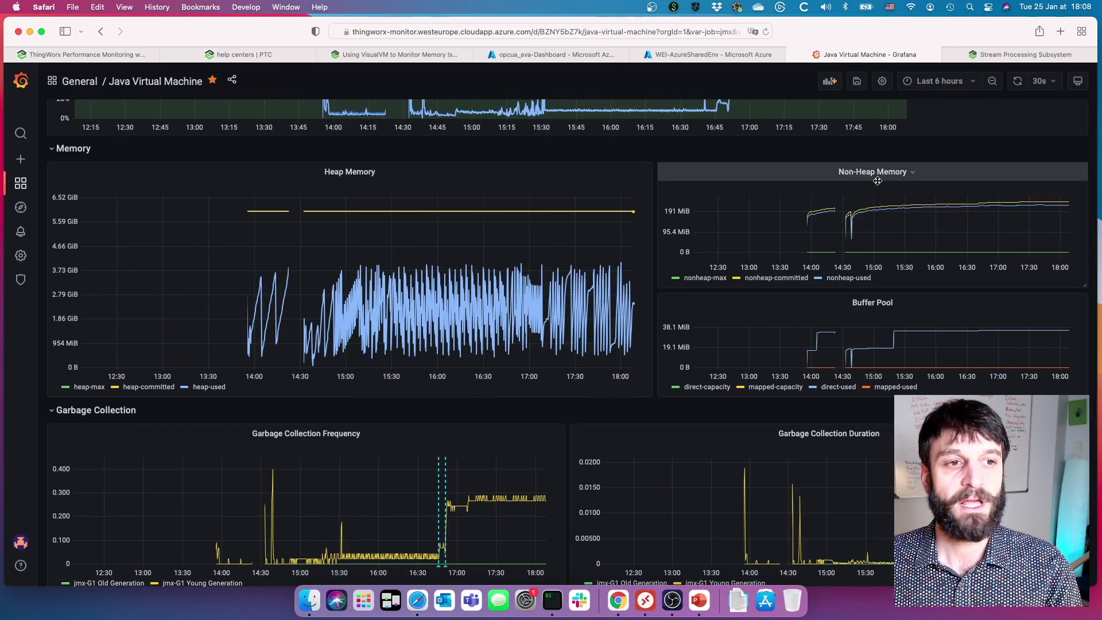
pyautogui.scroll(-8, 933, 325)
pyautogui.scroll(-2, 876, 181)
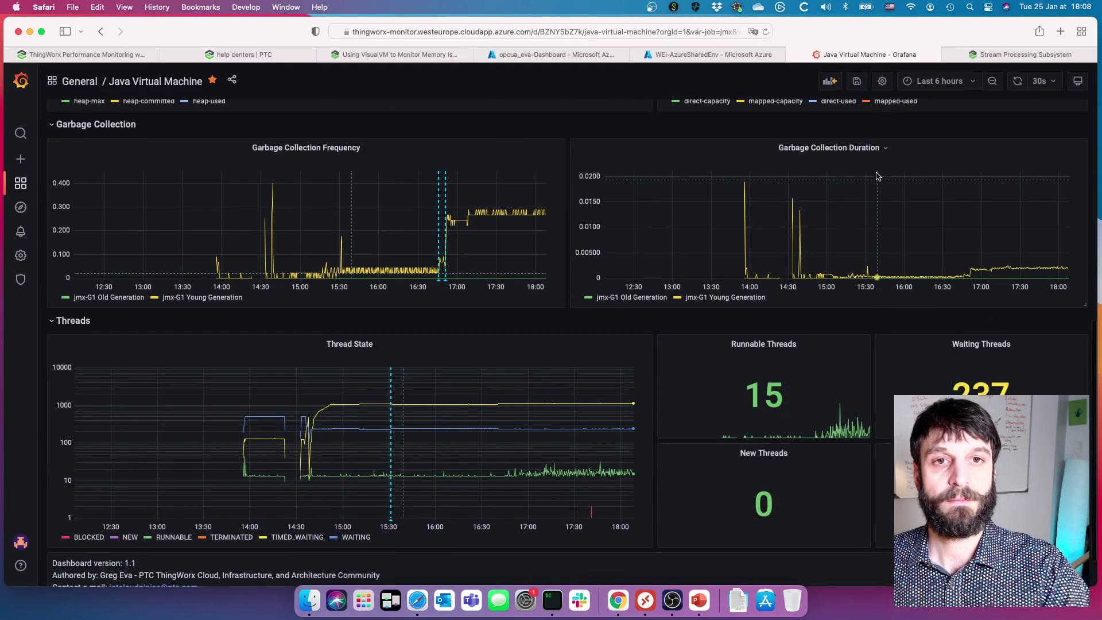
pyautogui.click(936, 81)
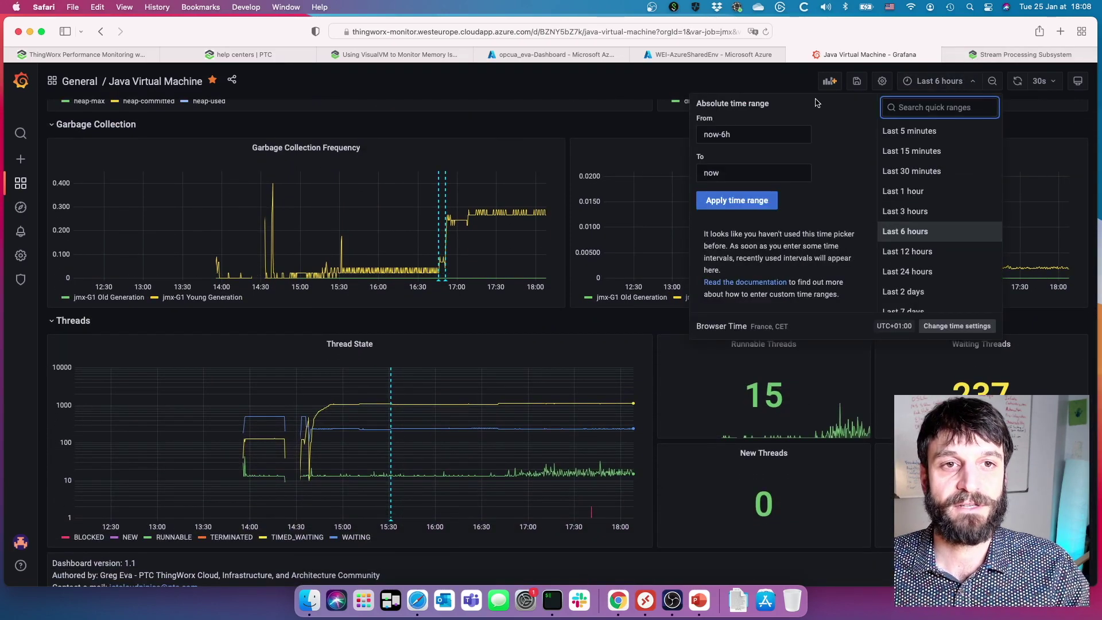
pyautogui.click(779, 72)
# Switch the Java Virtual Machine dashboard to instance 10.0.3.8.
pyautogui.scroll(10, 308, 124)
pyautogui.scroll(3, 308, 124)
pyautogui.click(112, 108)
pyautogui.click(124, 136)
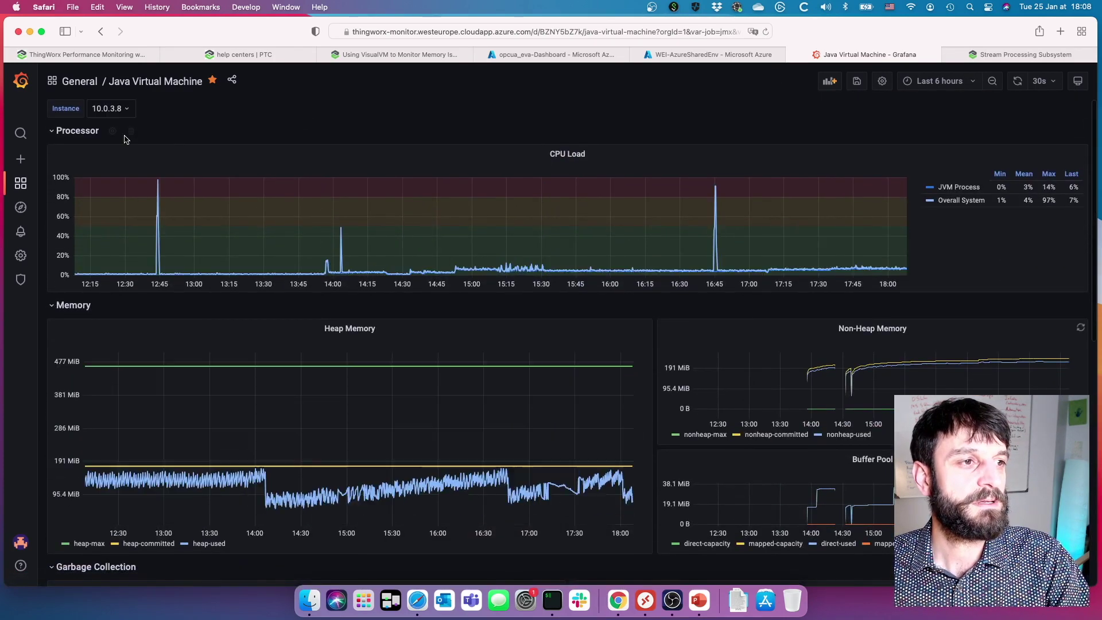
# Examine the memory, garbage collection and thread charts for instance 10.0.3.8, including the annotations marked on them.
pyautogui.scroll(-1, 566, 381)
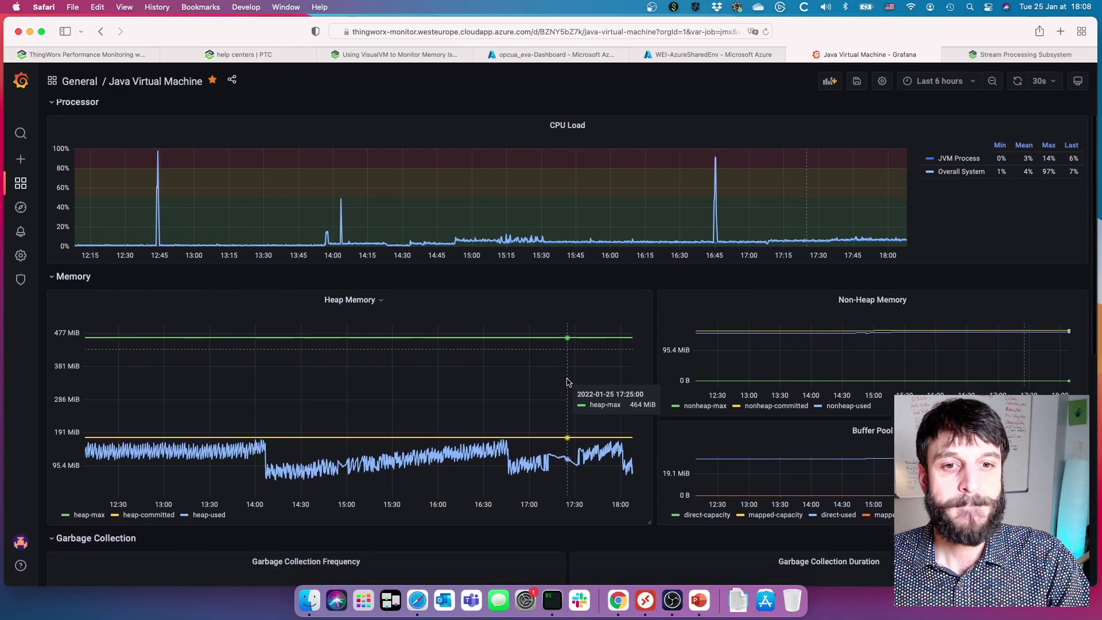
pyautogui.scroll(-8, 566, 382)
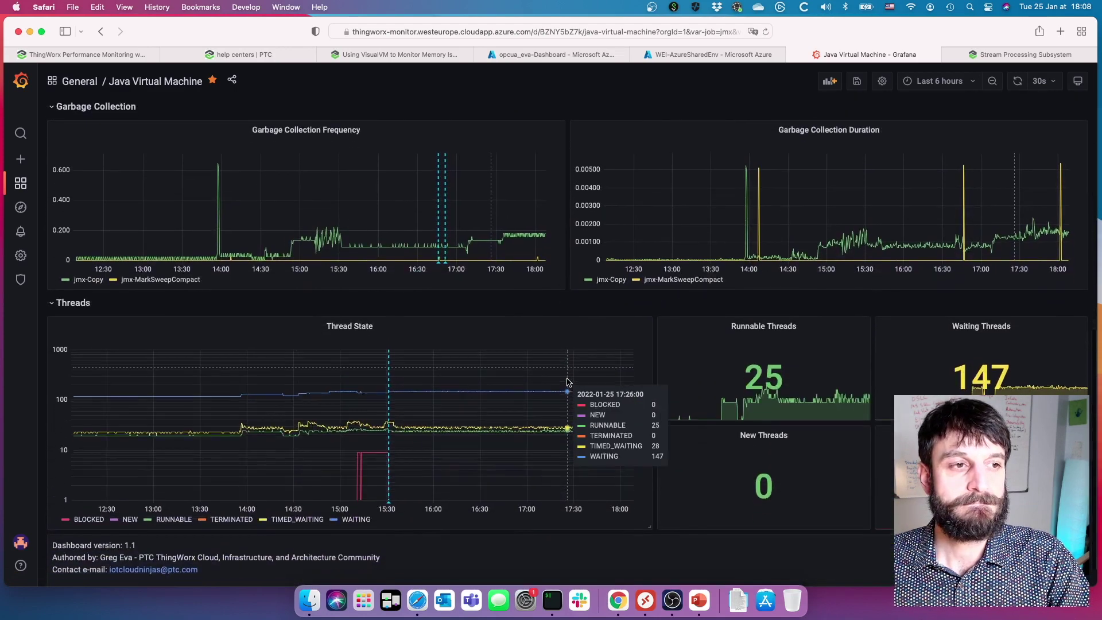
pyautogui.moveTo(440, 250)
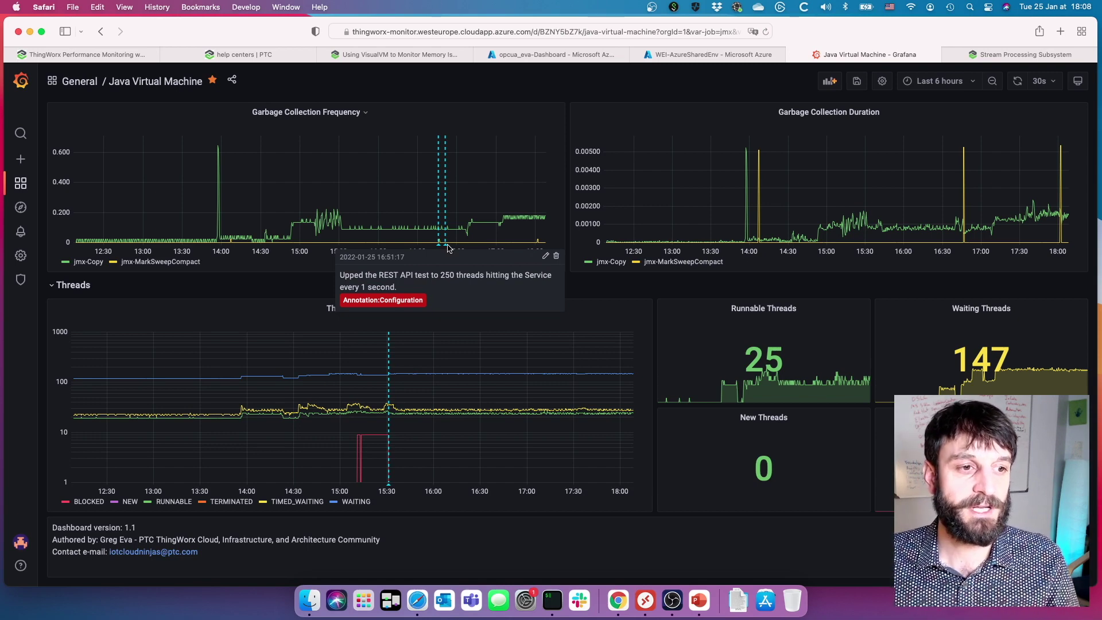
pyautogui.moveTo(388, 487)
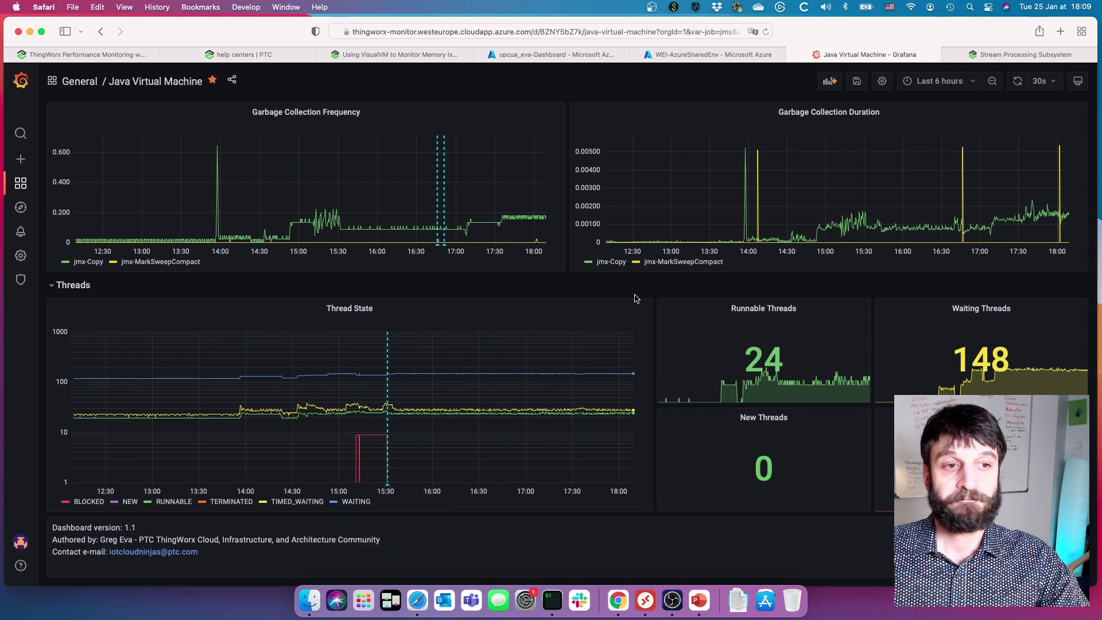
pyautogui.scroll(-1, 488, 333)
pyautogui.scroll(10, 635, 298)
pyautogui.scroll(-1, 635, 298)
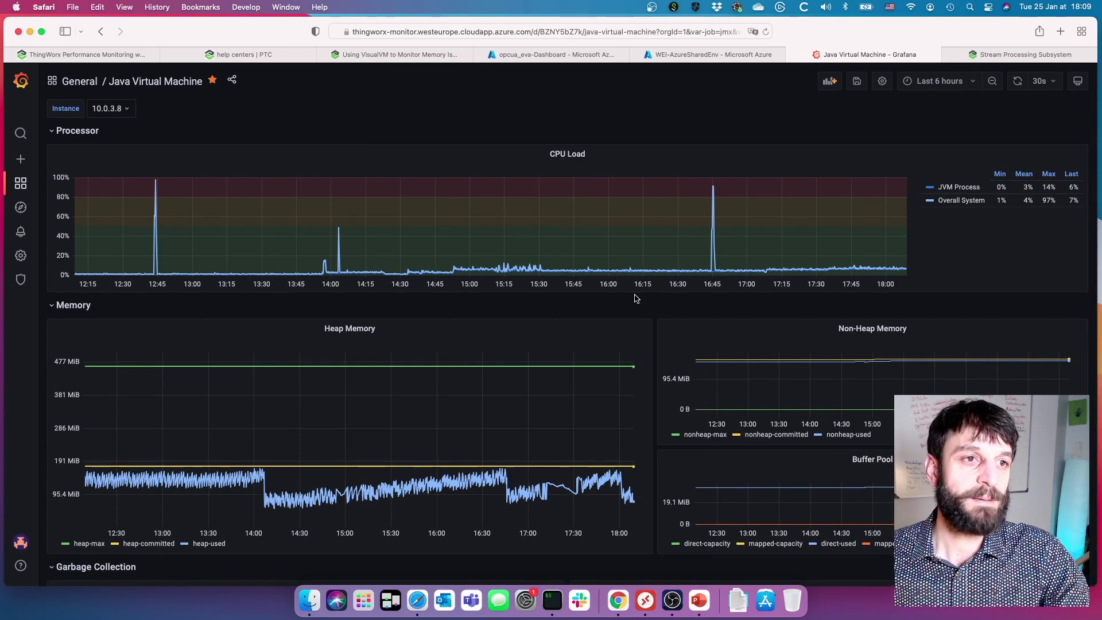
# Open the Apache Tomcat dashboard from the starred dashboards.
pyautogui.click(115, 108)
pyautogui.click(244, 108)
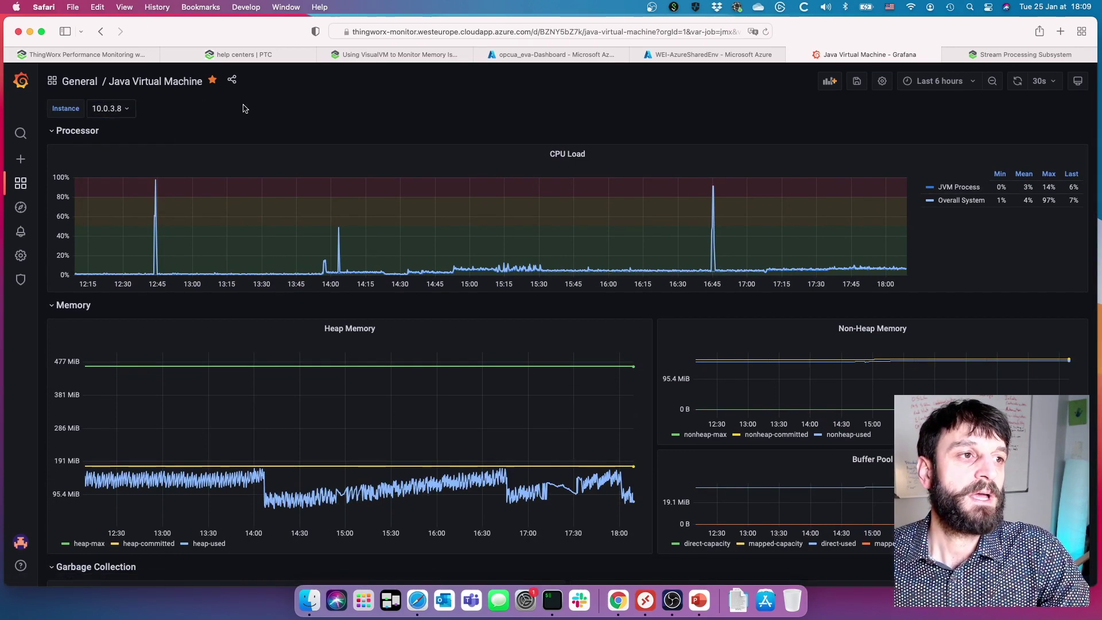
pyautogui.click(123, 84)
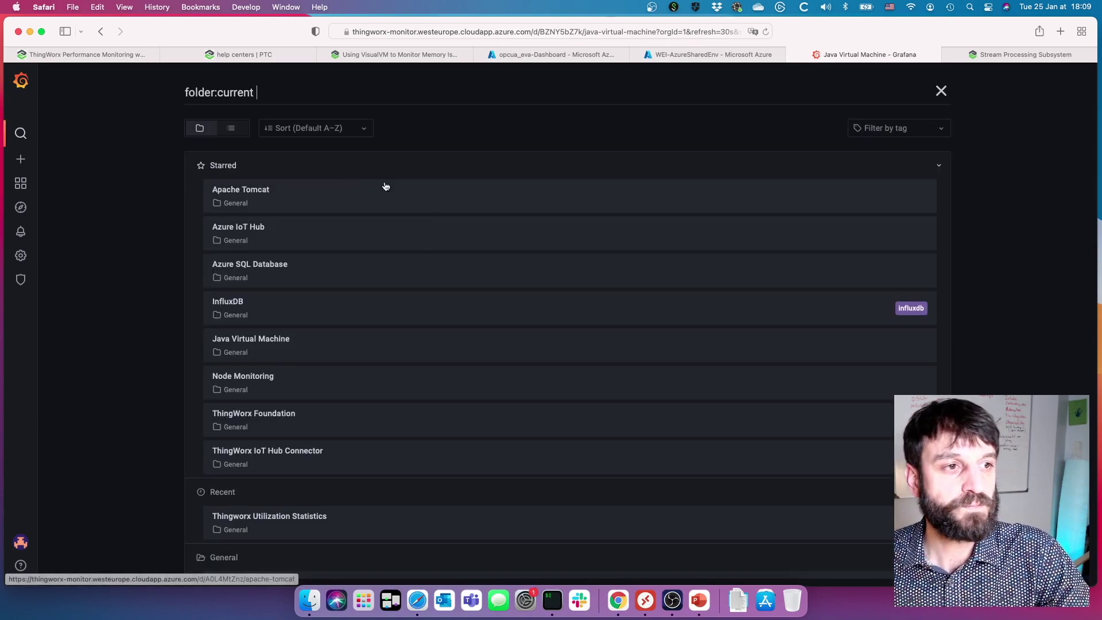
pyautogui.click(405, 194)
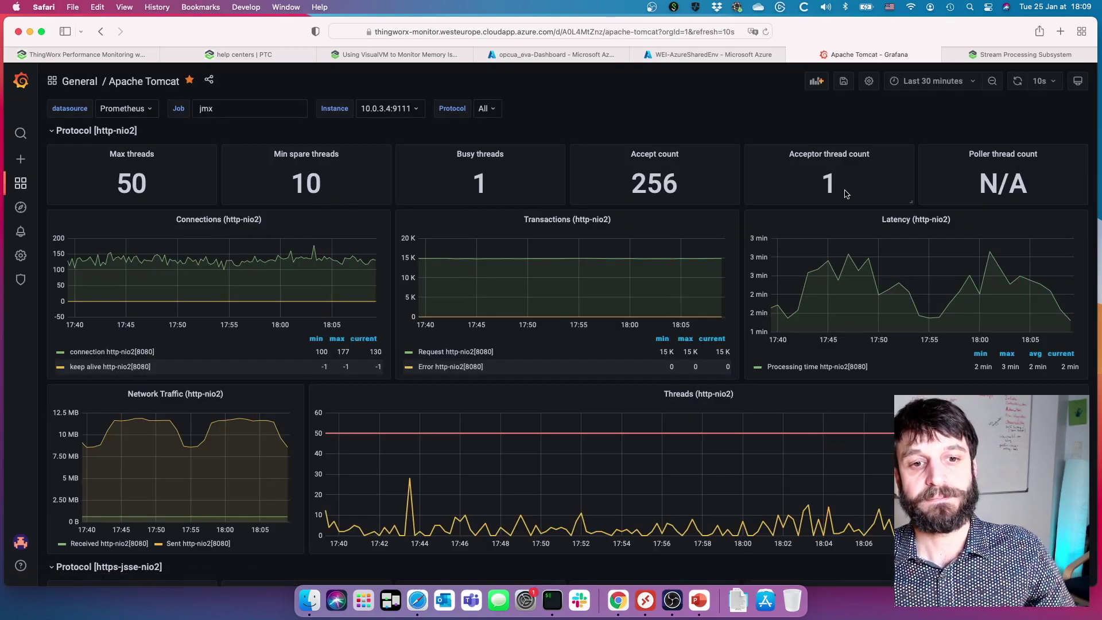
pyautogui.moveTo(845, 194)
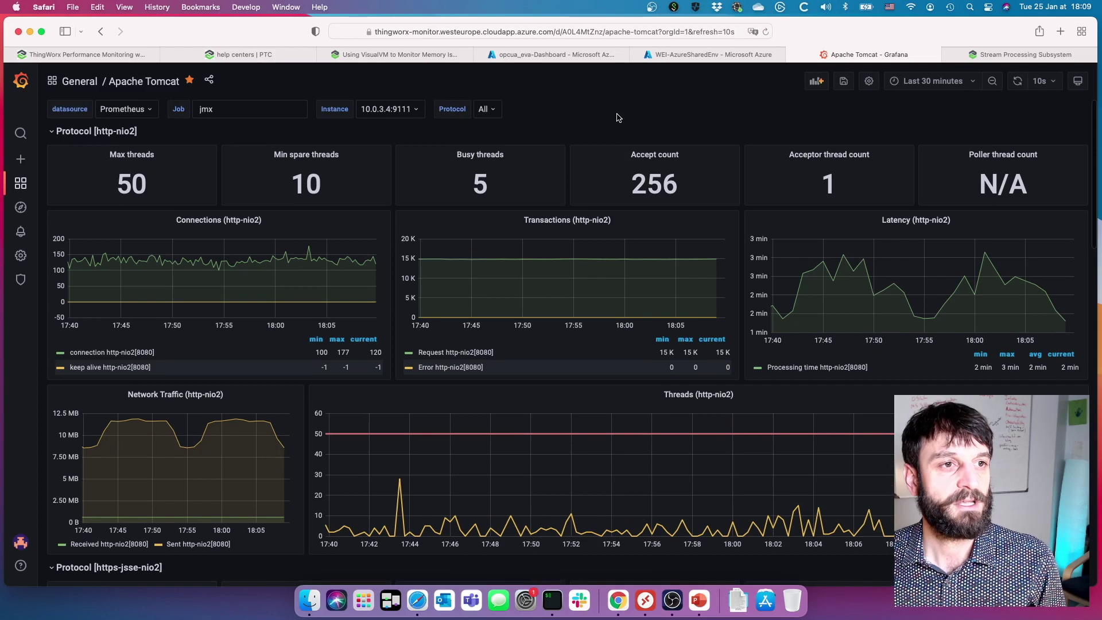
# Try limiting the Protocol filter to http-nio2, and return it to All.
pyautogui.click(484, 108)
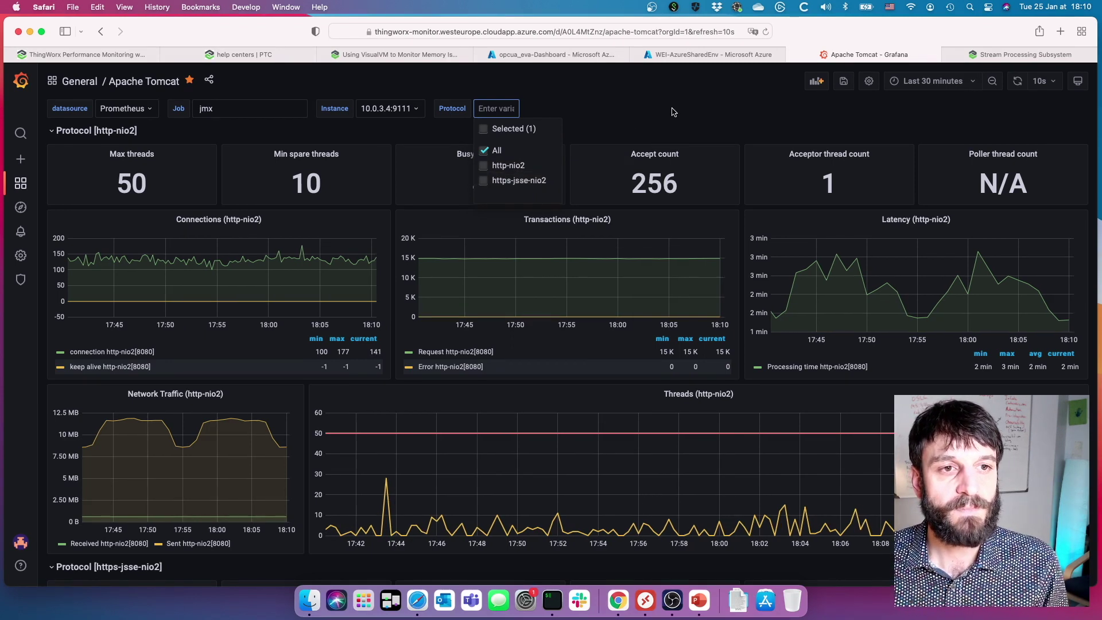
pyautogui.click(484, 167)
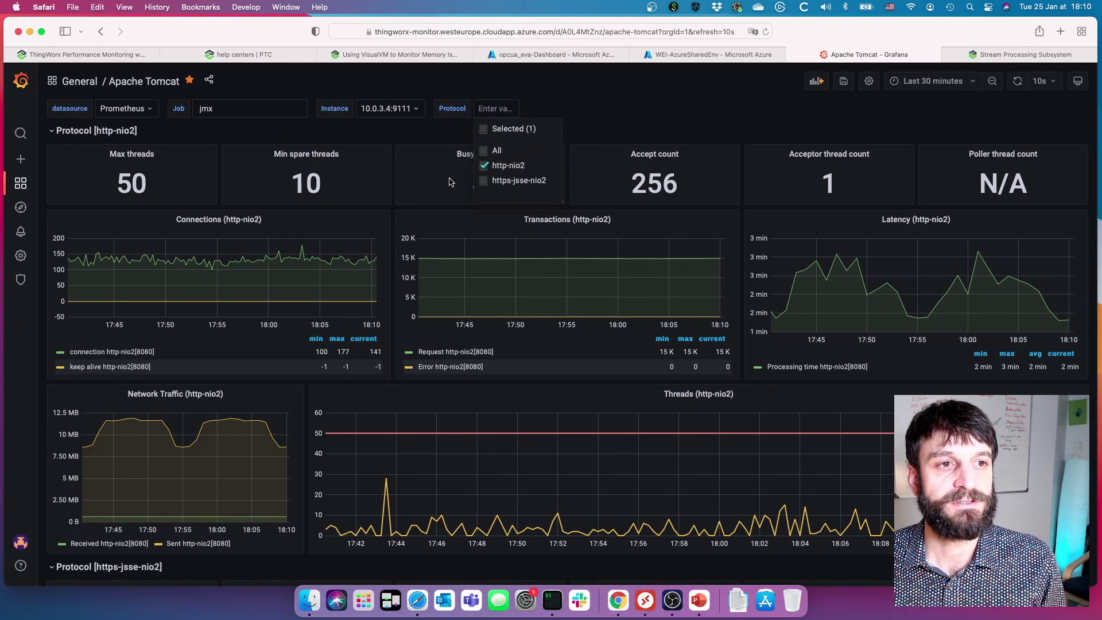
pyautogui.click(491, 150)
pyautogui.click(651, 108)
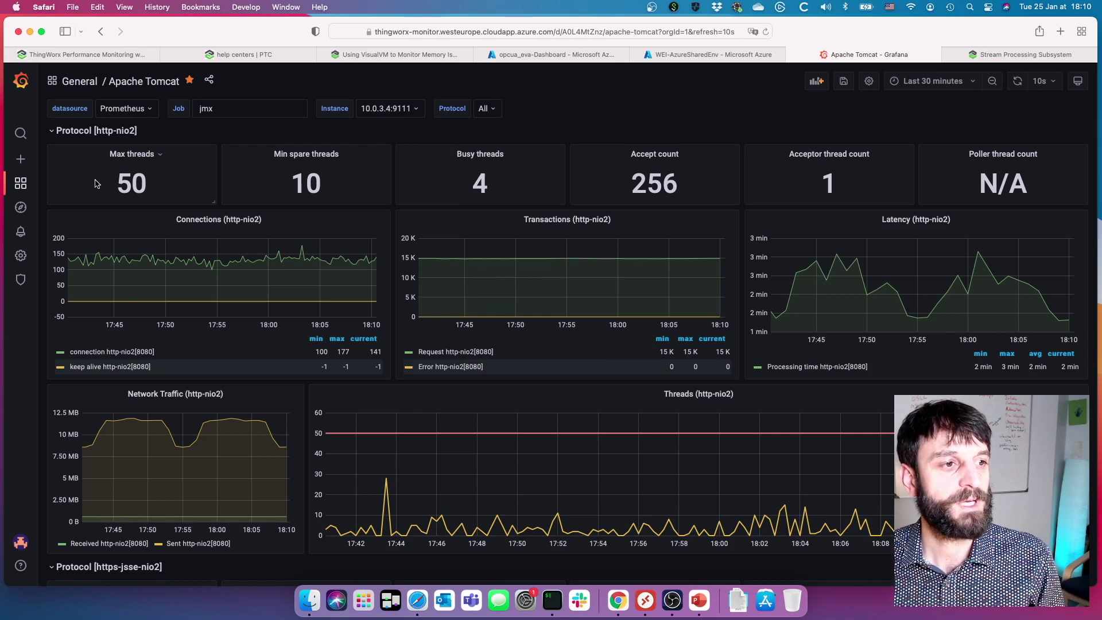
# Examine the http-nio2 thread counts along with the Connections, Transactions, Latency, Network Traffic and Threads charts.
pyautogui.scroll(-1, 95, 184)
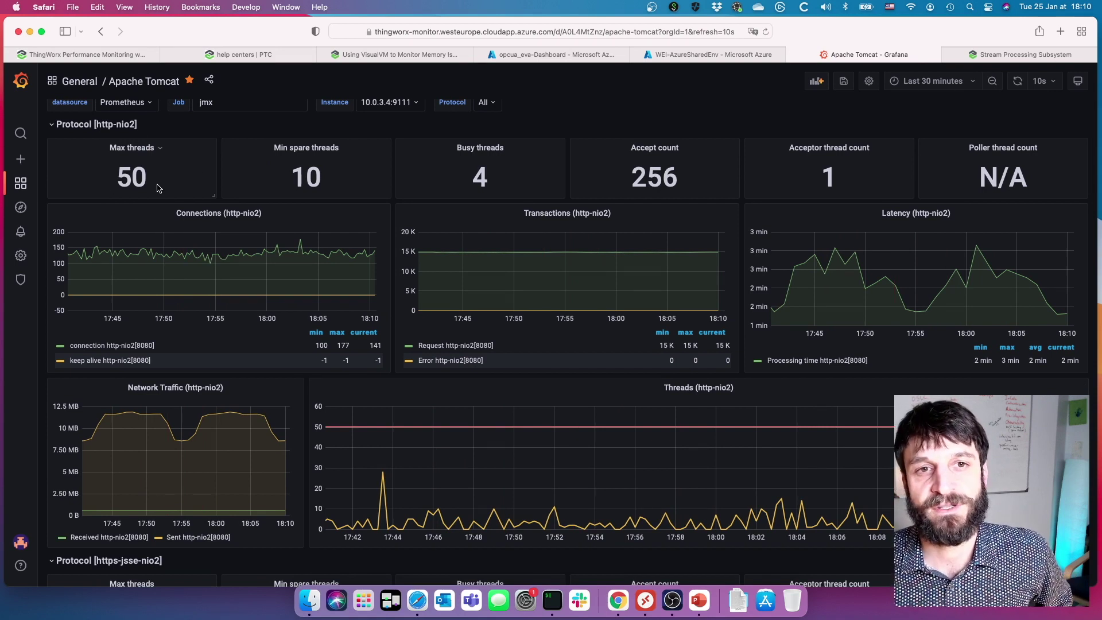
pyautogui.moveTo(159, 188)
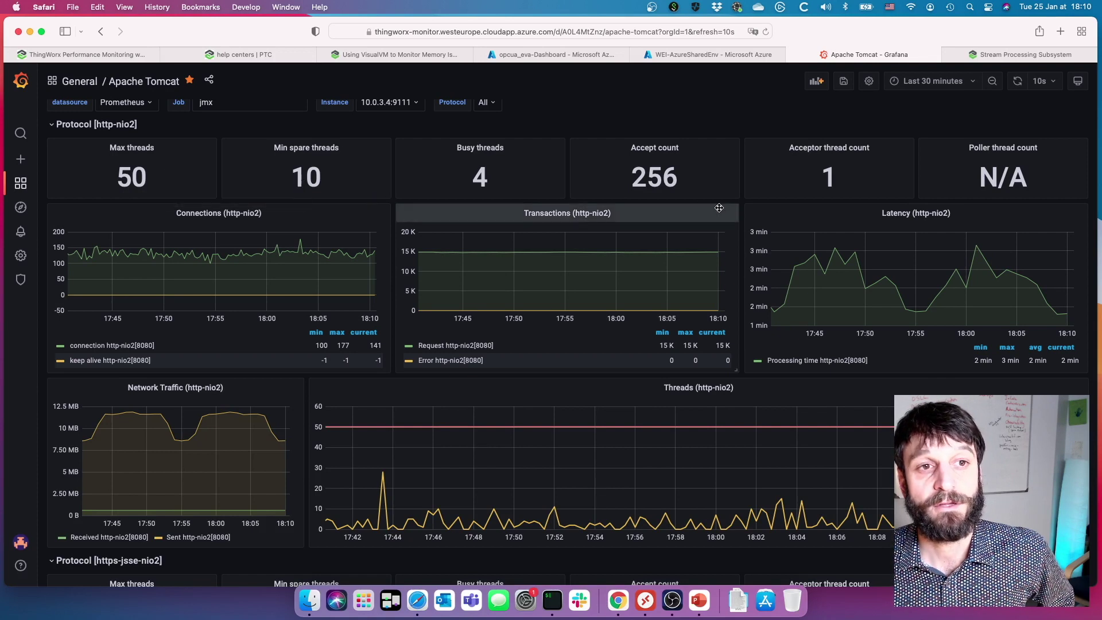
pyautogui.moveTo(688, 181)
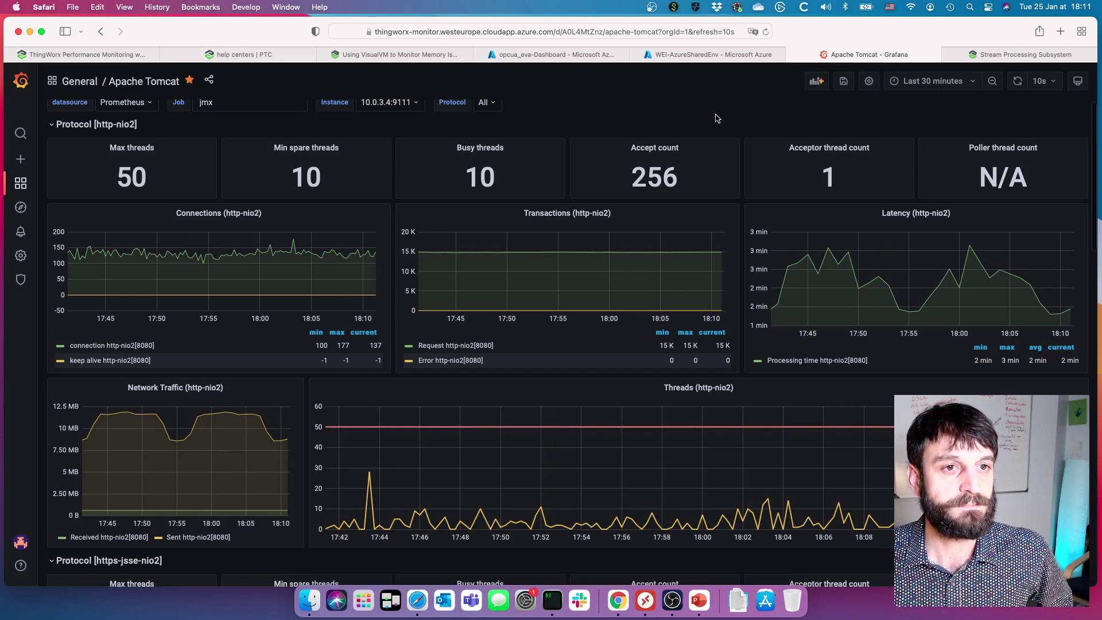
pyautogui.scroll(-2, 715, 118)
pyautogui.scroll(3, 715, 118)
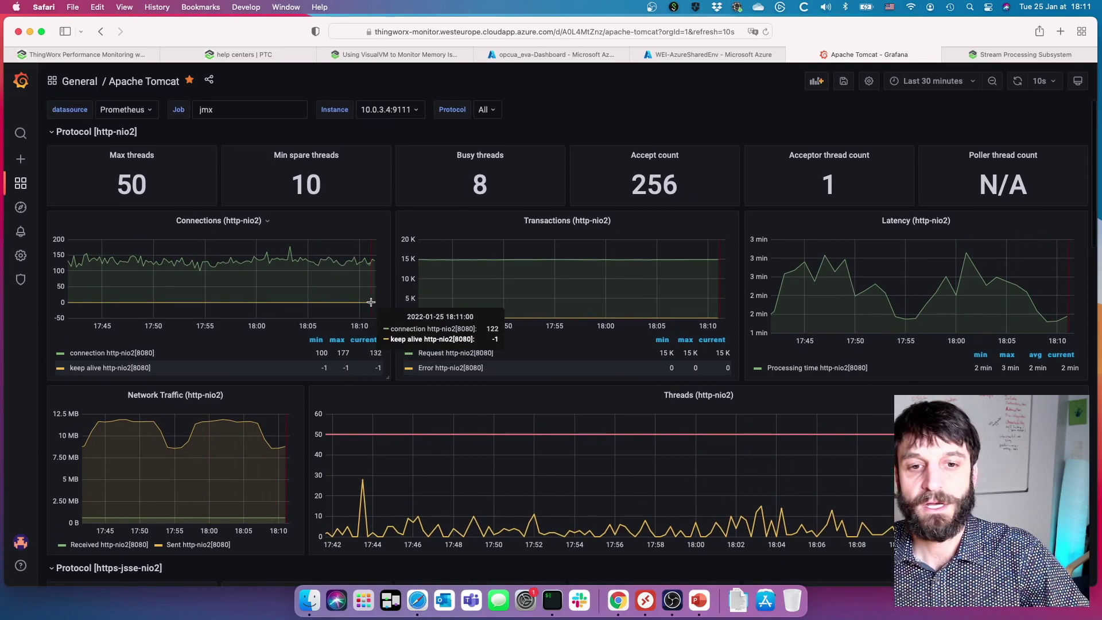
pyautogui.scroll(-1, 371, 301)
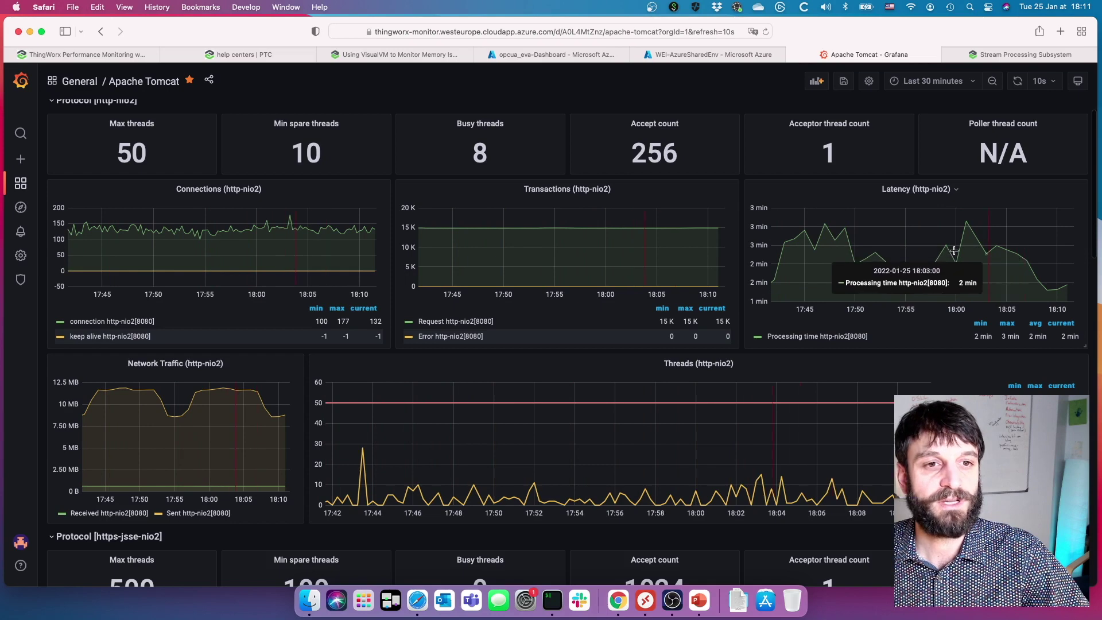
pyautogui.scroll(-1, 819, 204)
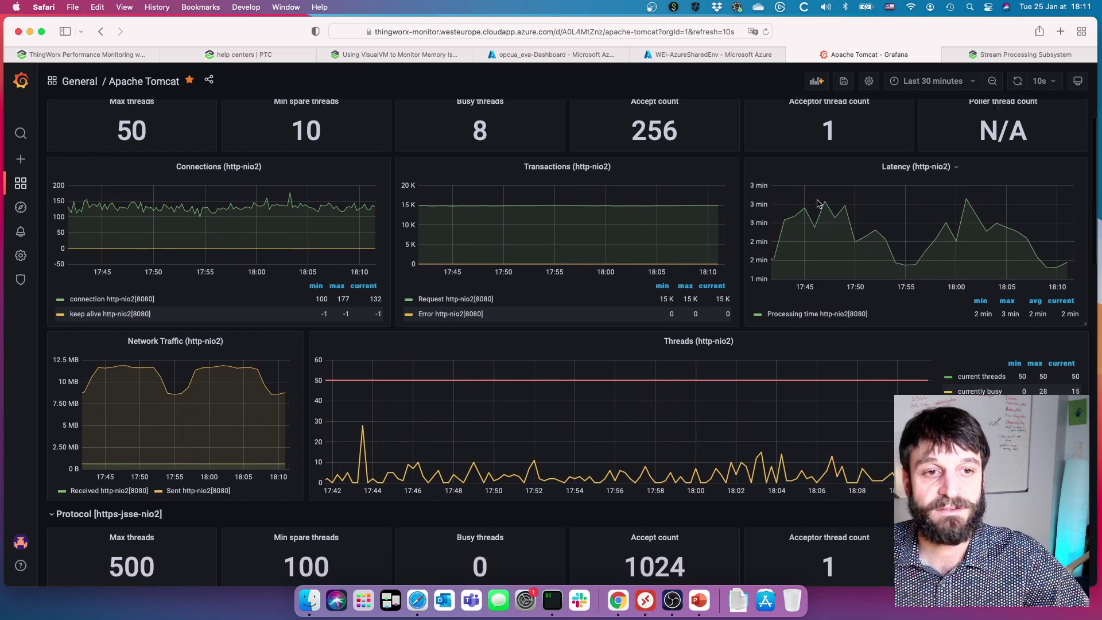
pyautogui.scroll(2, 819, 204)
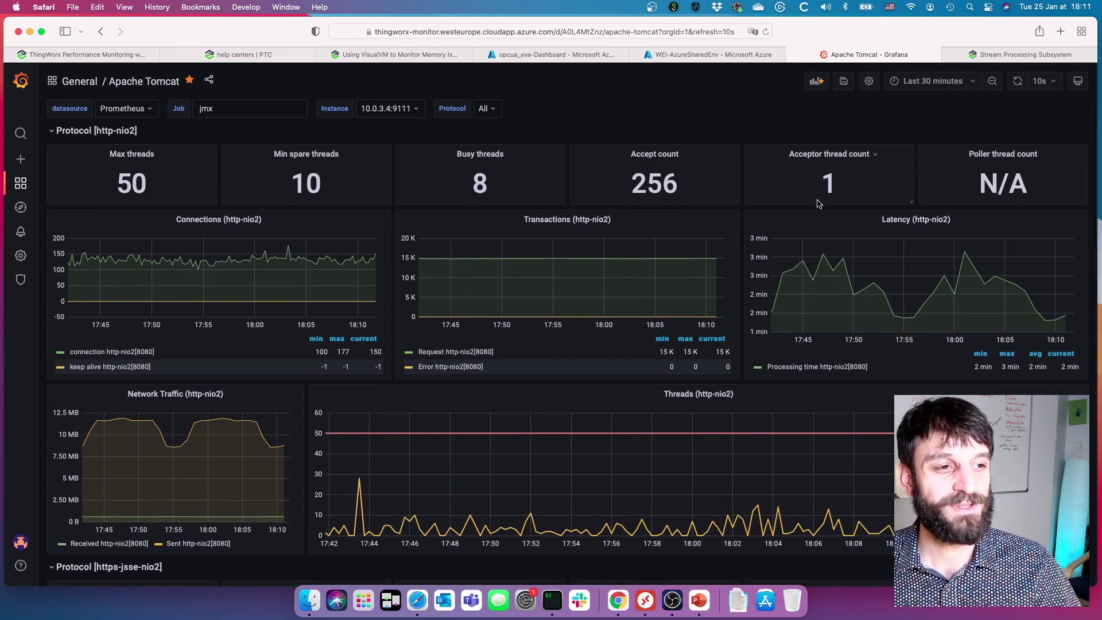
# Set the Tomcat dashboard's time range to the last 3 hours and review the http-nio2 charts.
pyautogui.scroll(-5, 819, 204)
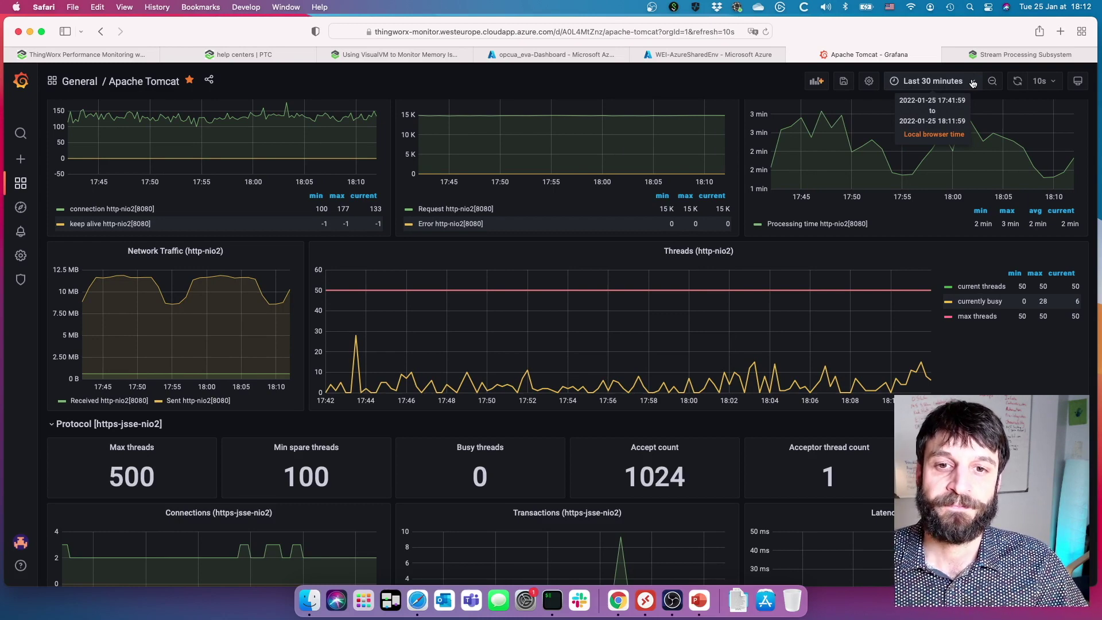
pyautogui.click(971, 83)
pyautogui.click(952, 210)
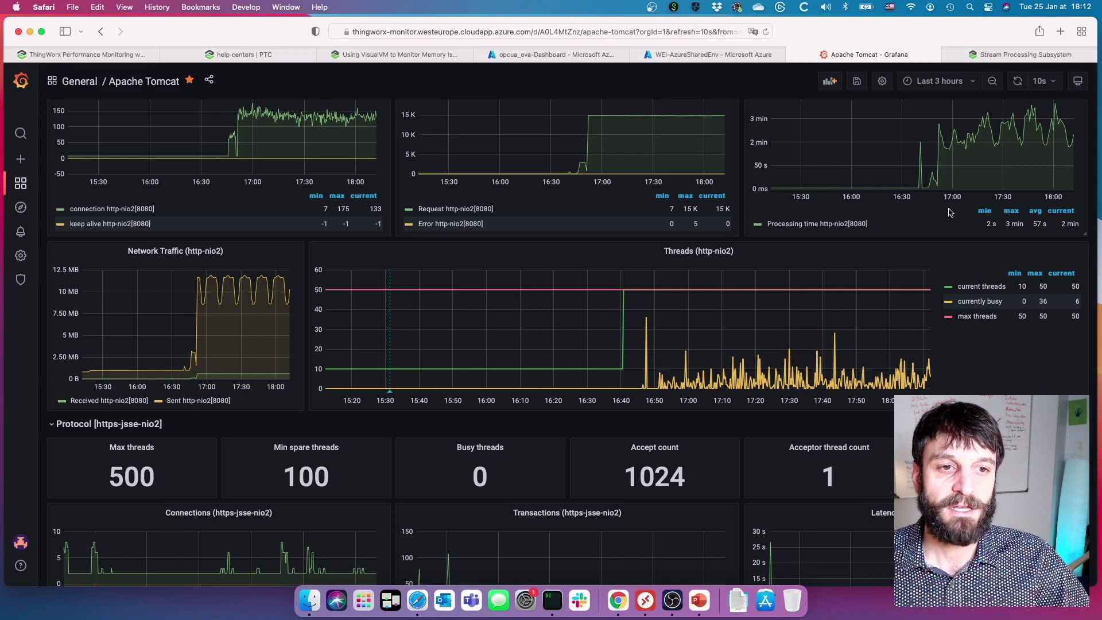
pyautogui.scroll(5, 792, 338)
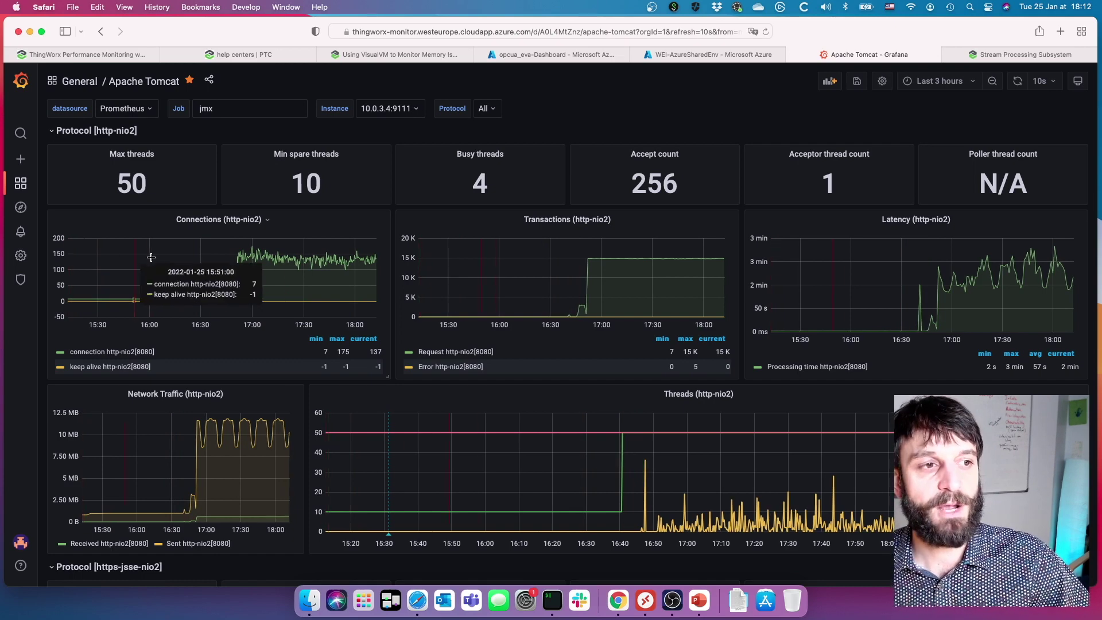
# Zoom the Connections chart in to about 16:42 to 17:00, and reset the time range to the last 30 minutes.
pyautogui.moveTo(222, 287); pyautogui.dragTo(254, 289)
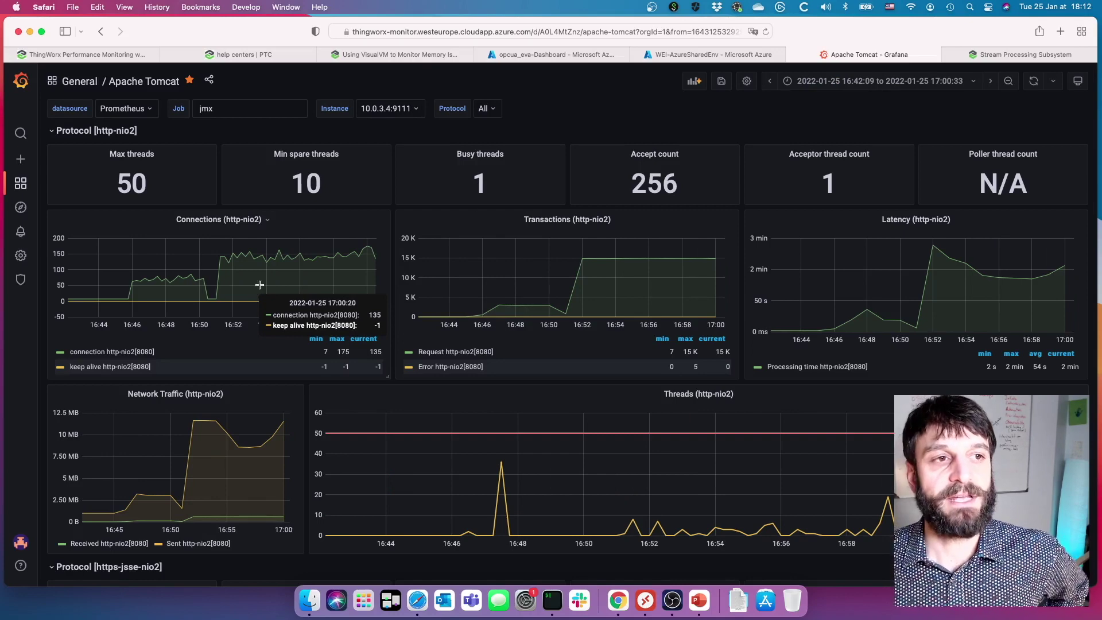
pyautogui.scroll(-5, 693, 326)
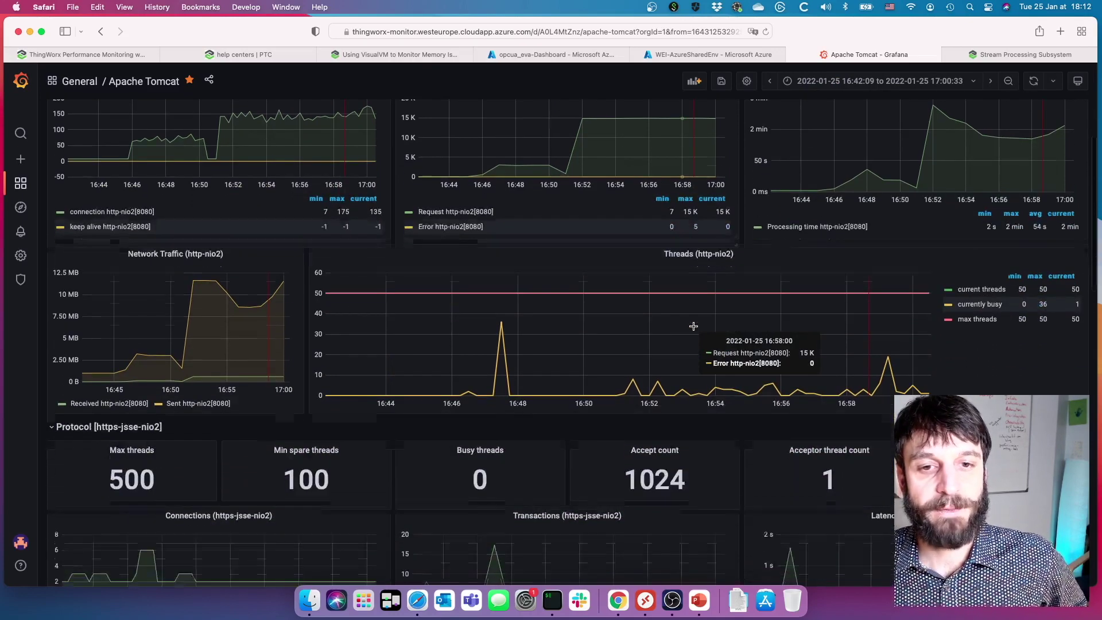
pyautogui.scroll(5, 693, 333)
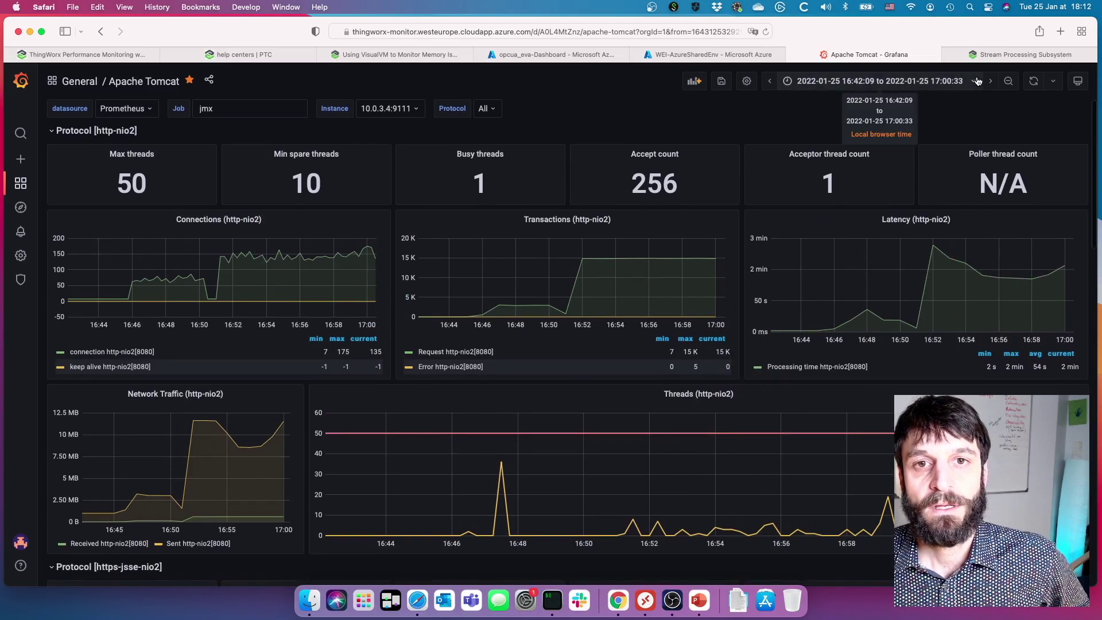
pyautogui.click(978, 81)
pyautogui.click(933, 170)
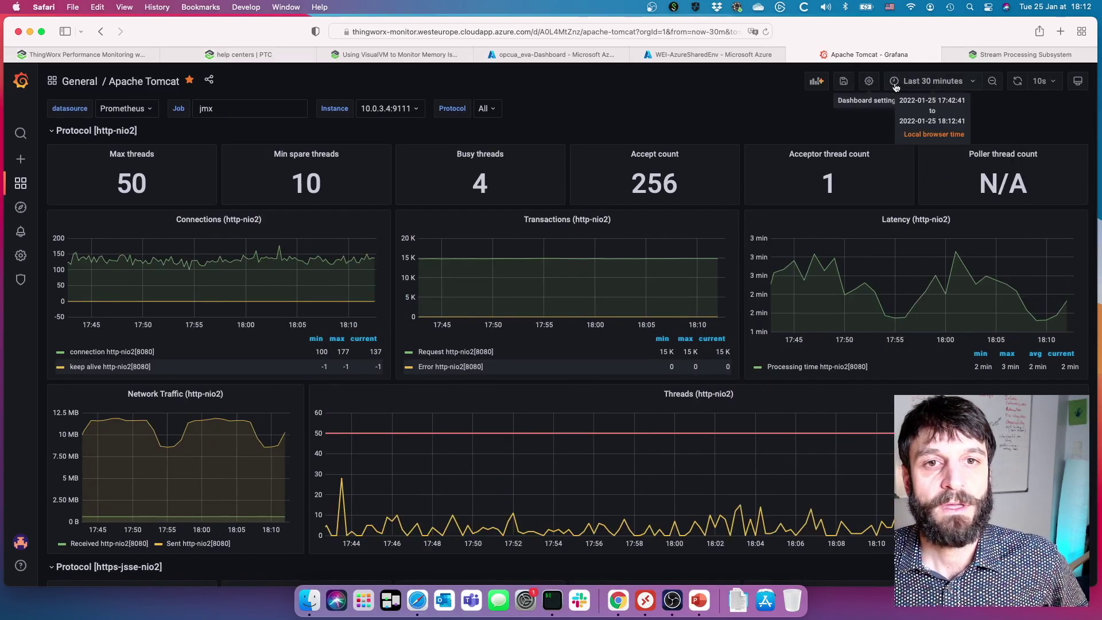
# Compare the http-nio2 and https-jsse-nio2 thread counts and their Connections, Transactions, Latency, Network Traffic and Threads charts.
pyautogui.scroll(-8, 800, 377)
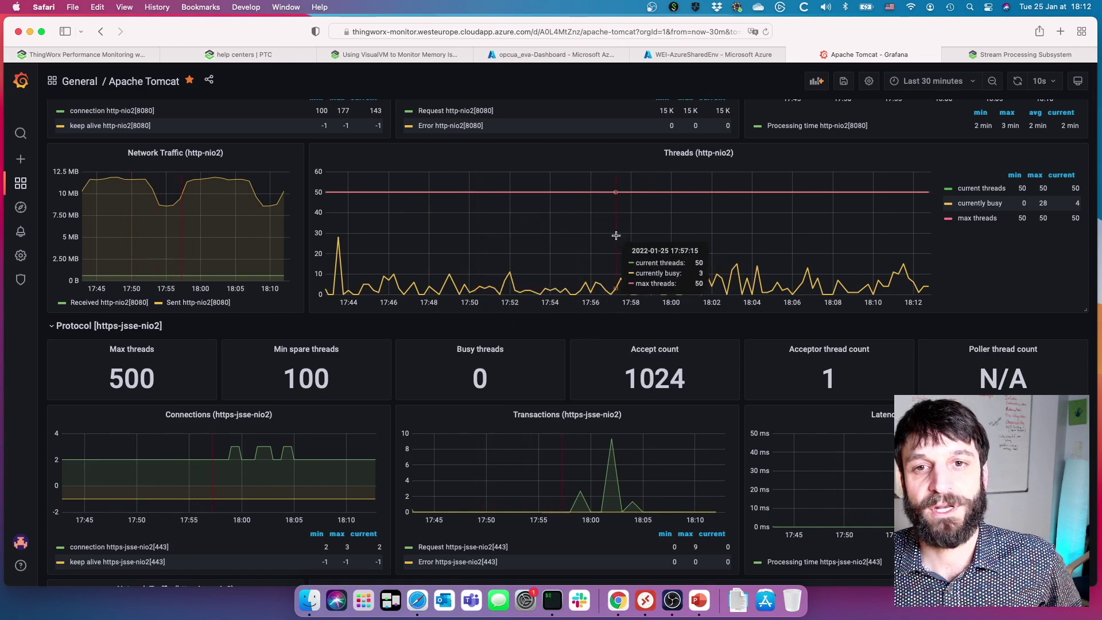
pyautogui.scroll(-1, 609, 244)
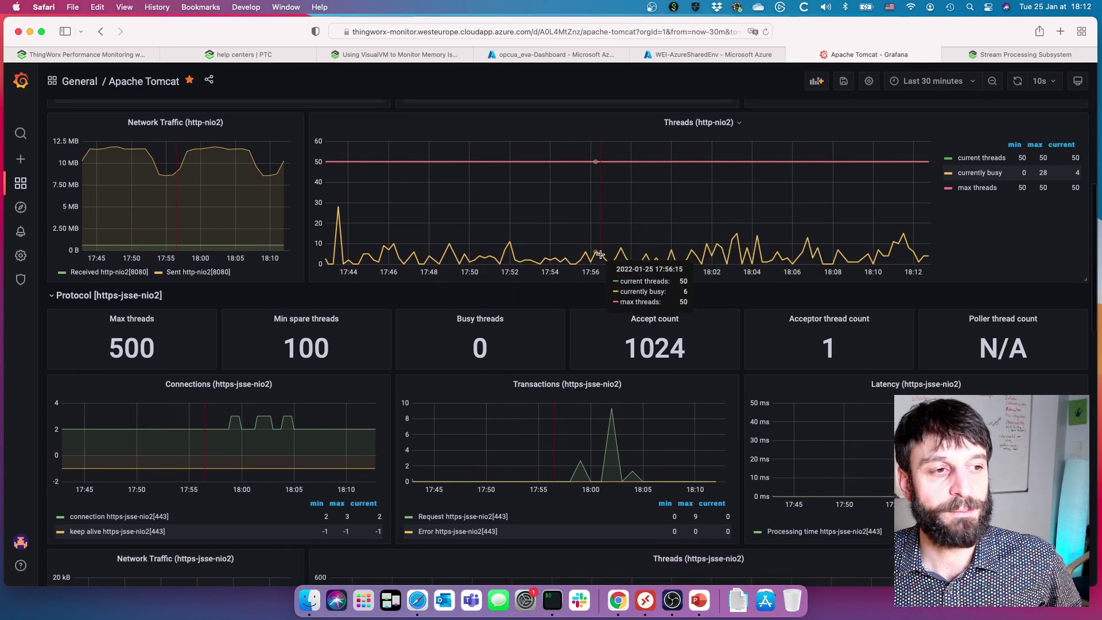
pyautogui.scroll(-5, 600, 254)
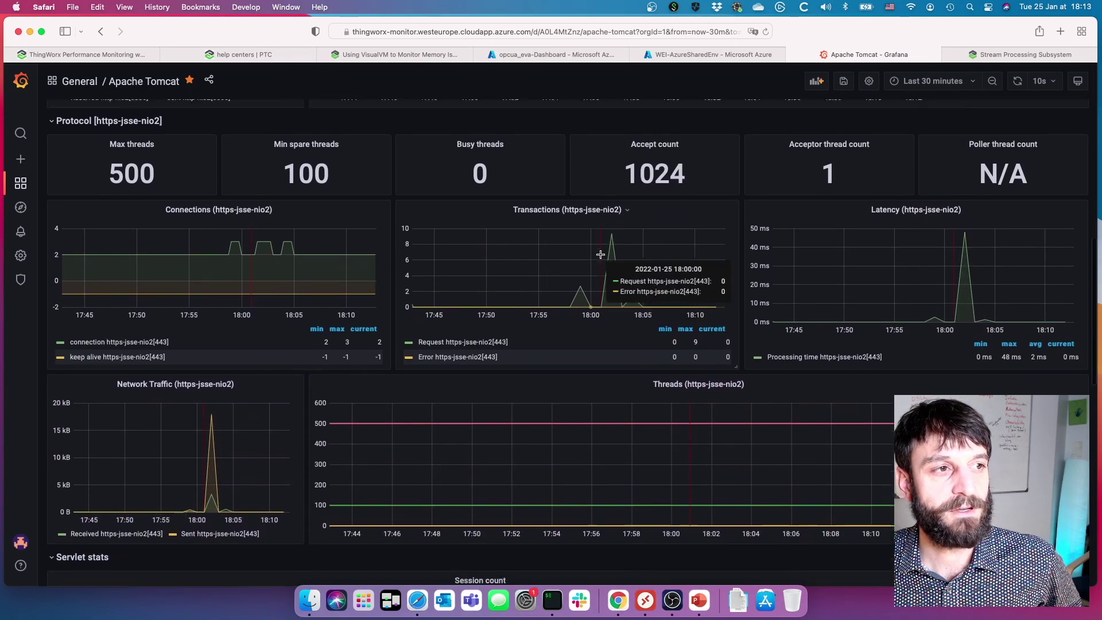
pyautogui.scroll(12, 601, 254)
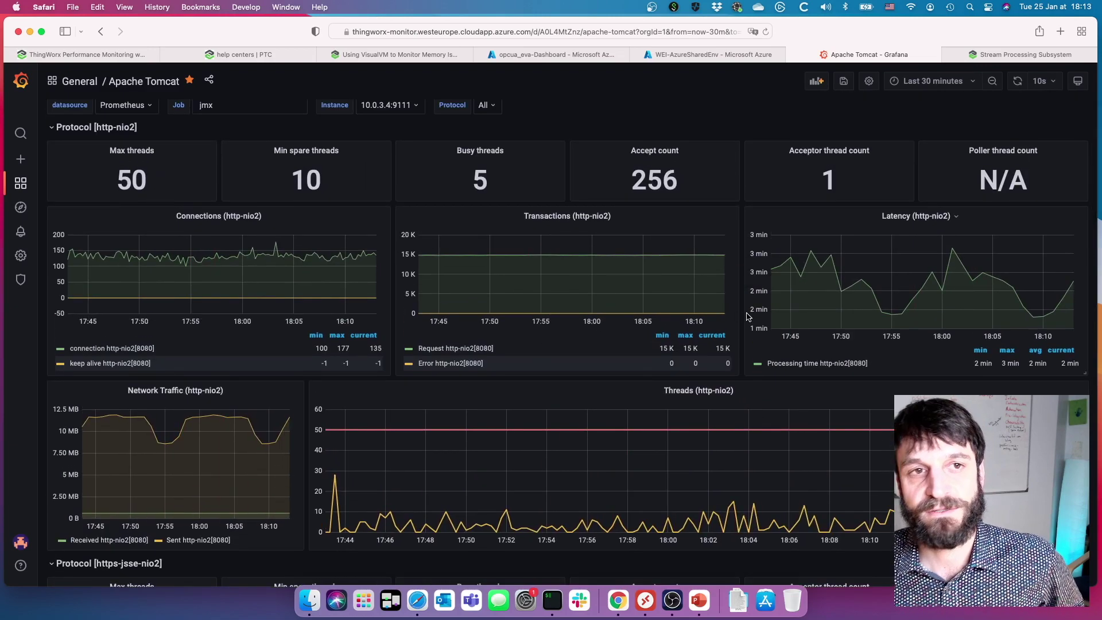
pyautogui.scroll(-12, 747, 316)
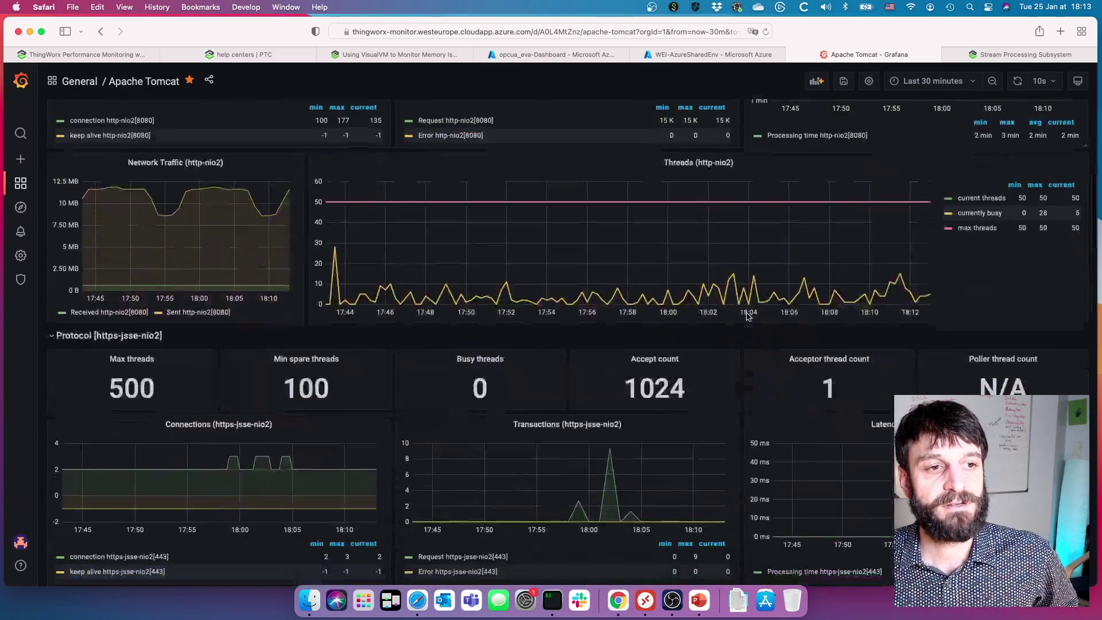
pyautogui.scroll(-1, 747, 316)
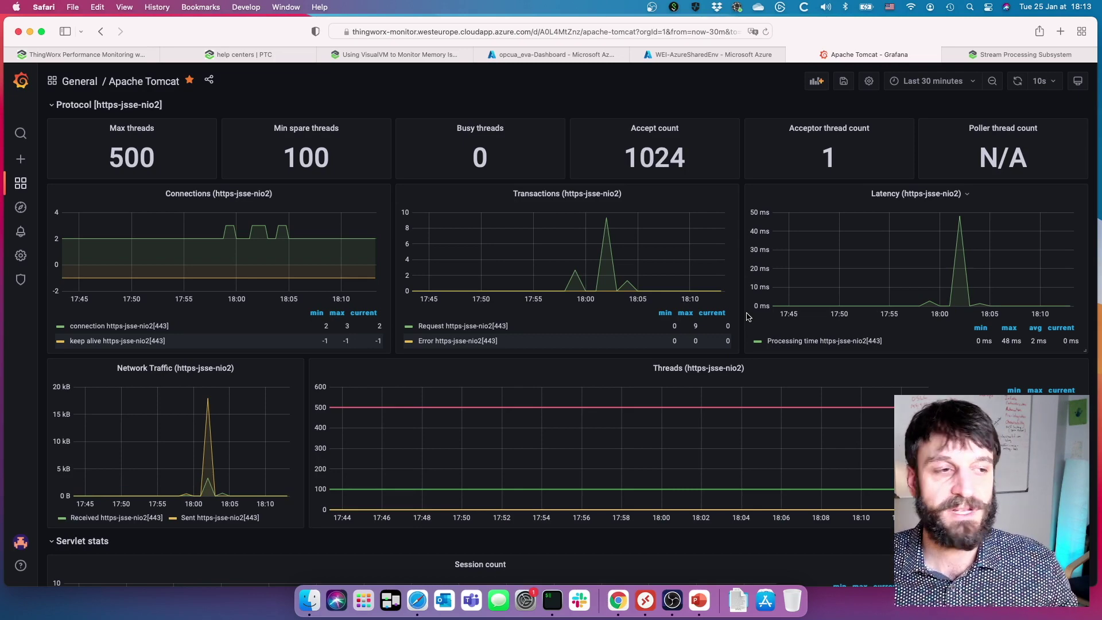
# Examine the Servlet stats section with its session counts and the top 5 servlet request, error and processing time charts.
pyautogui.scroll(-10, 751, 436)
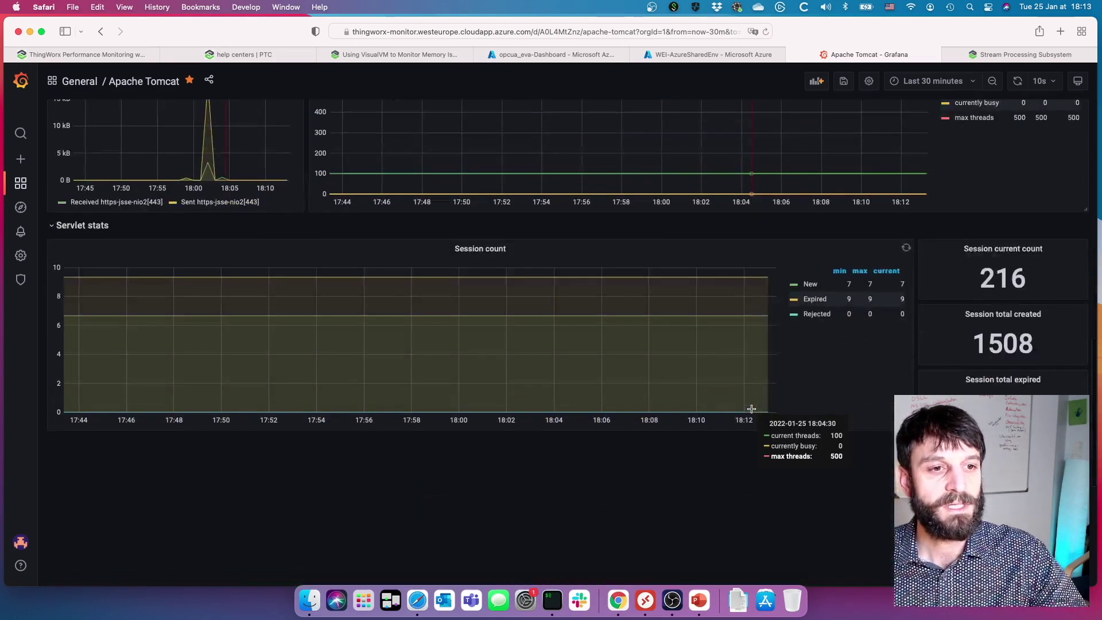
pyautogui.scroll(-5, 751, 409)
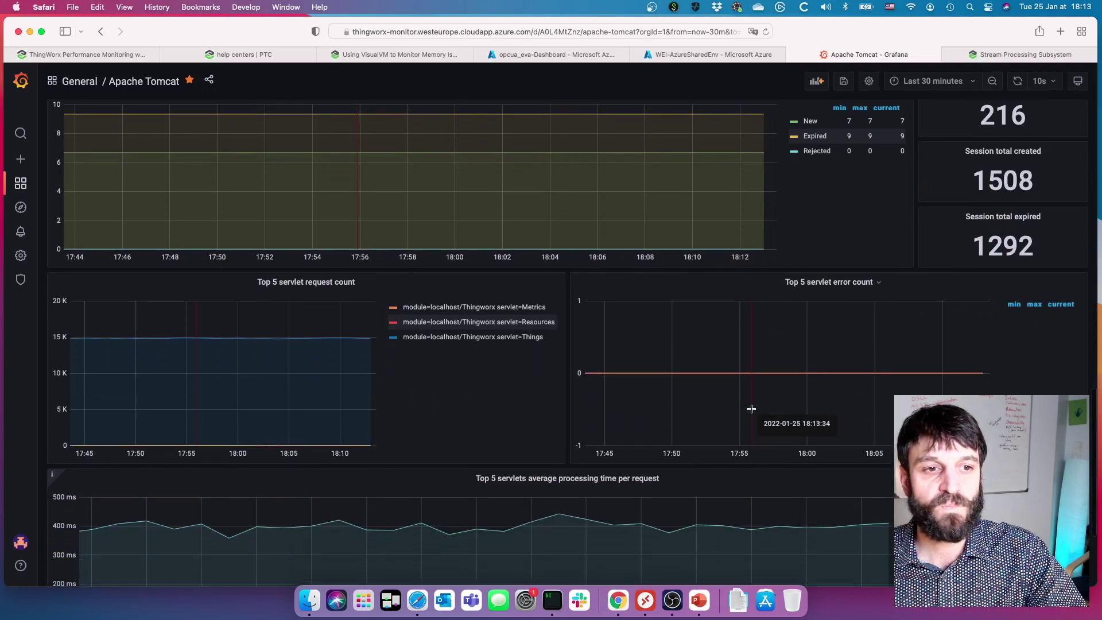
pyautogui.scroll(-5, 751, 408)
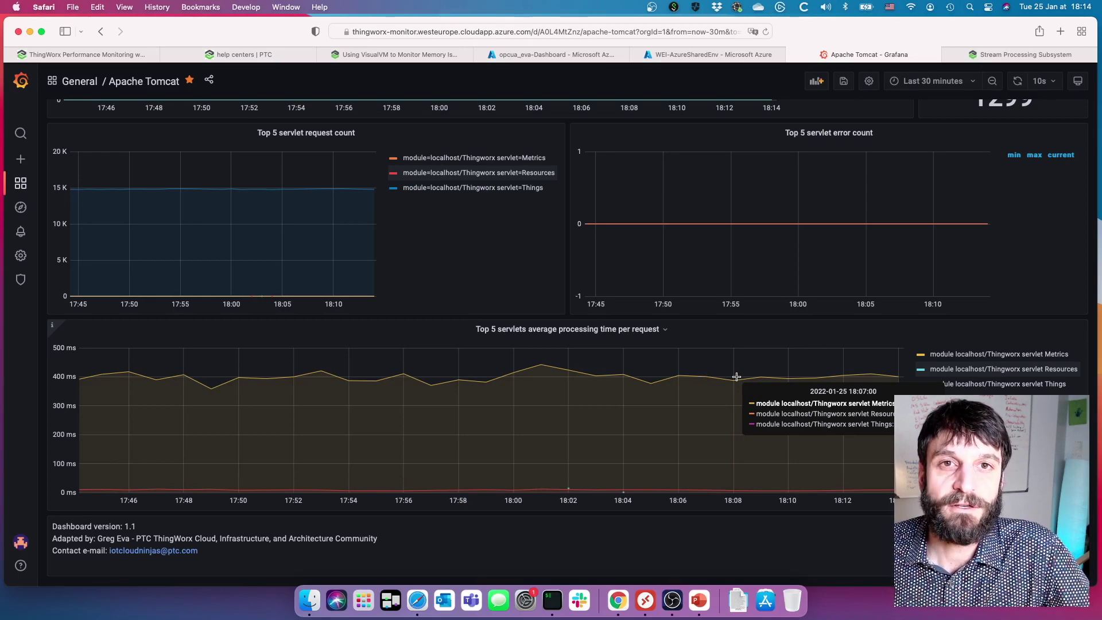
# Open the ThingWorx Foundation dashboard from the starred dashboards in the General folder.
pyautogui.scroll(20, 737, 377)
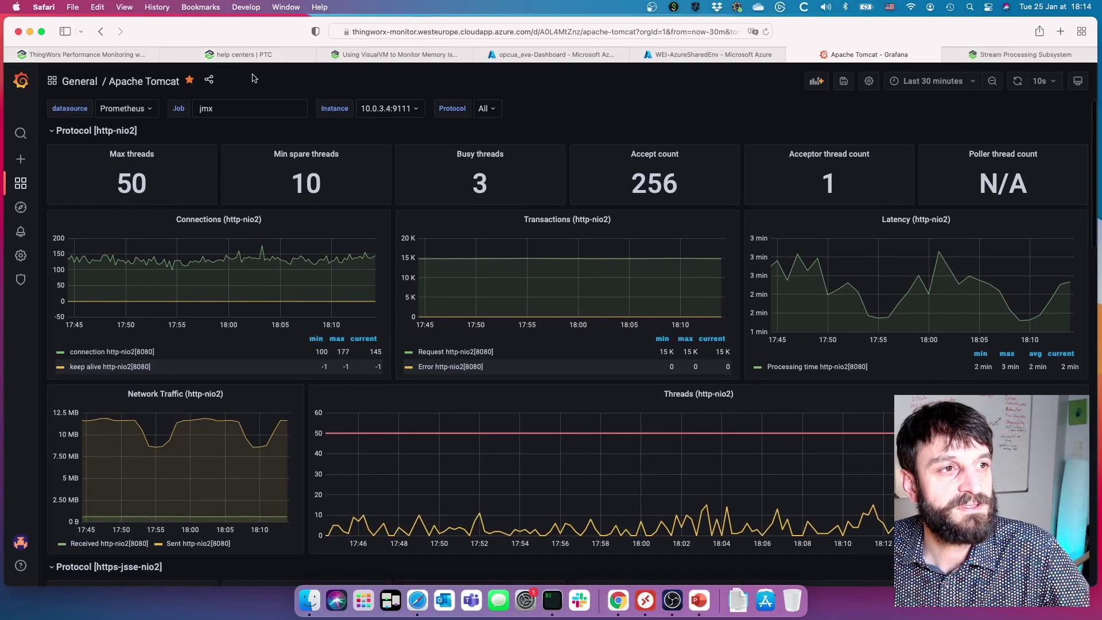
pyautogui.click(76, 84)
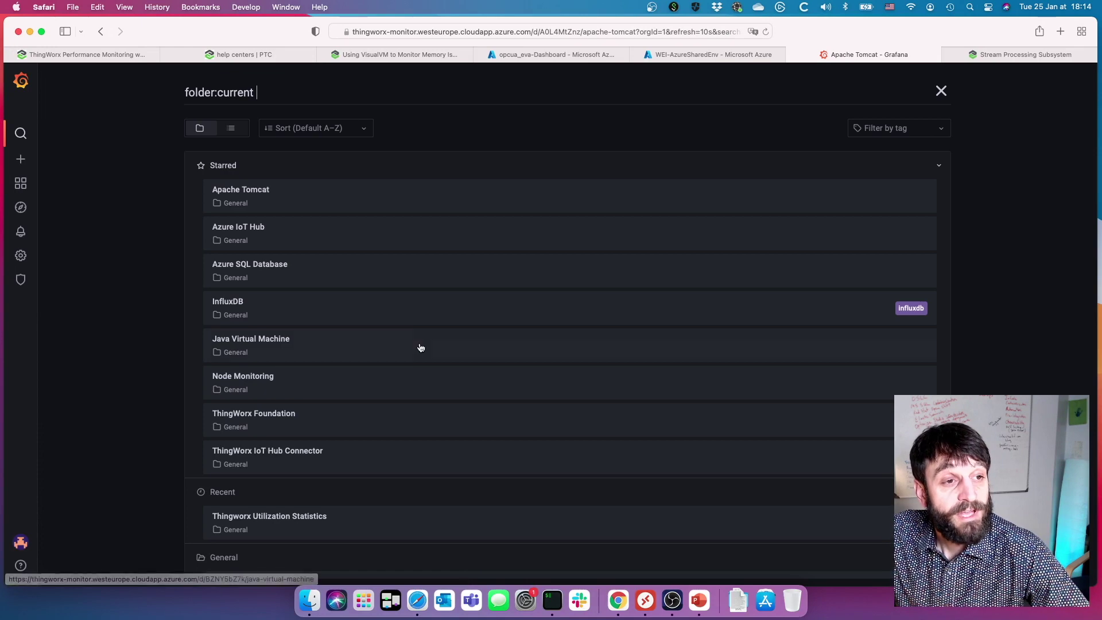
pyautogui.click(332, 420)
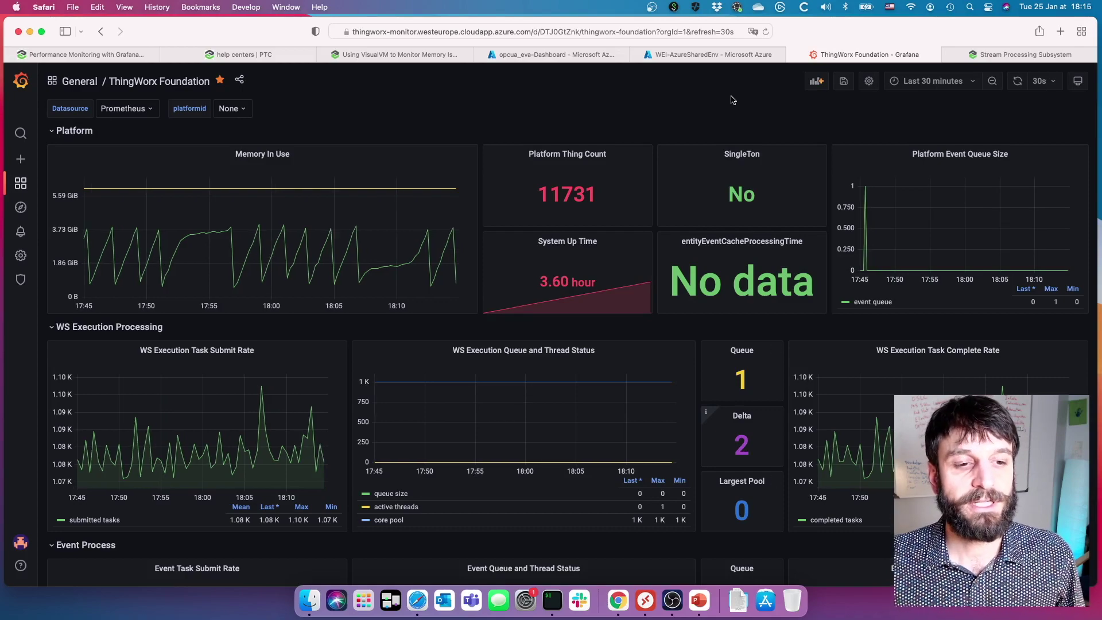
# Switch to ThingWorx Composer in Chrome and show the Event Processing subsystem's performance metrics in the subsystem monitoring.
pyautogui.click(625, 601)
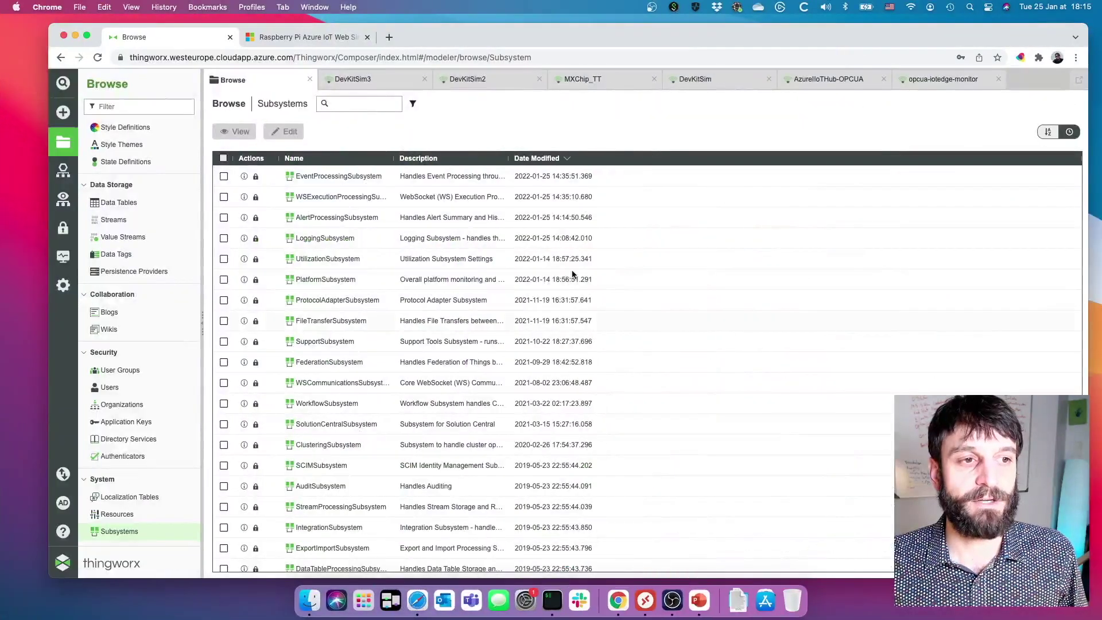
pyautogui.click(63, 257)
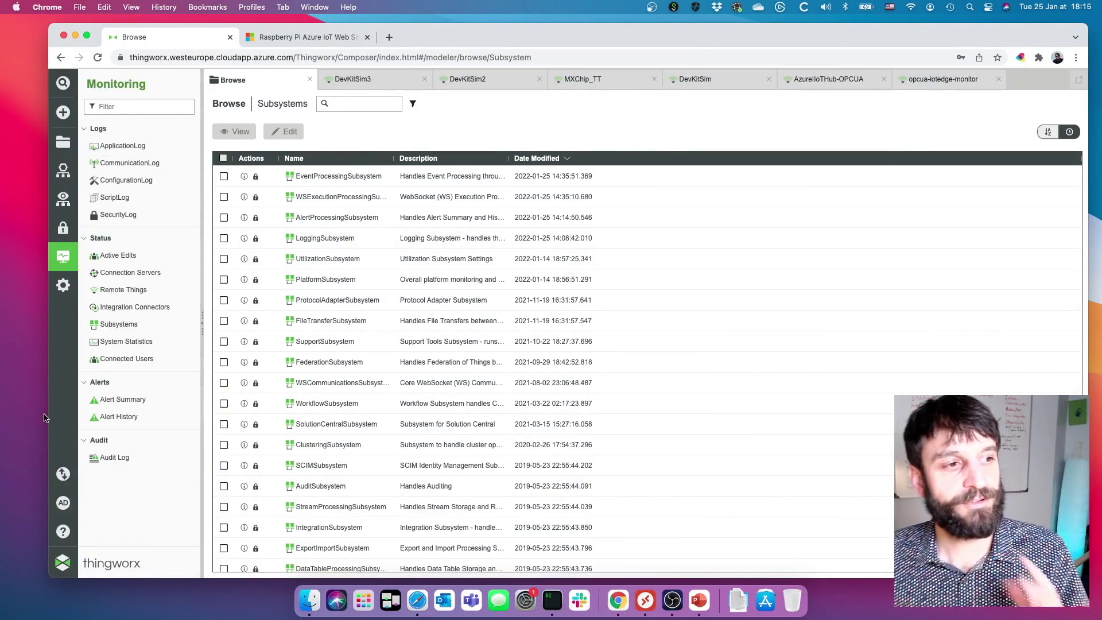
pyautogui.click(154, 326)
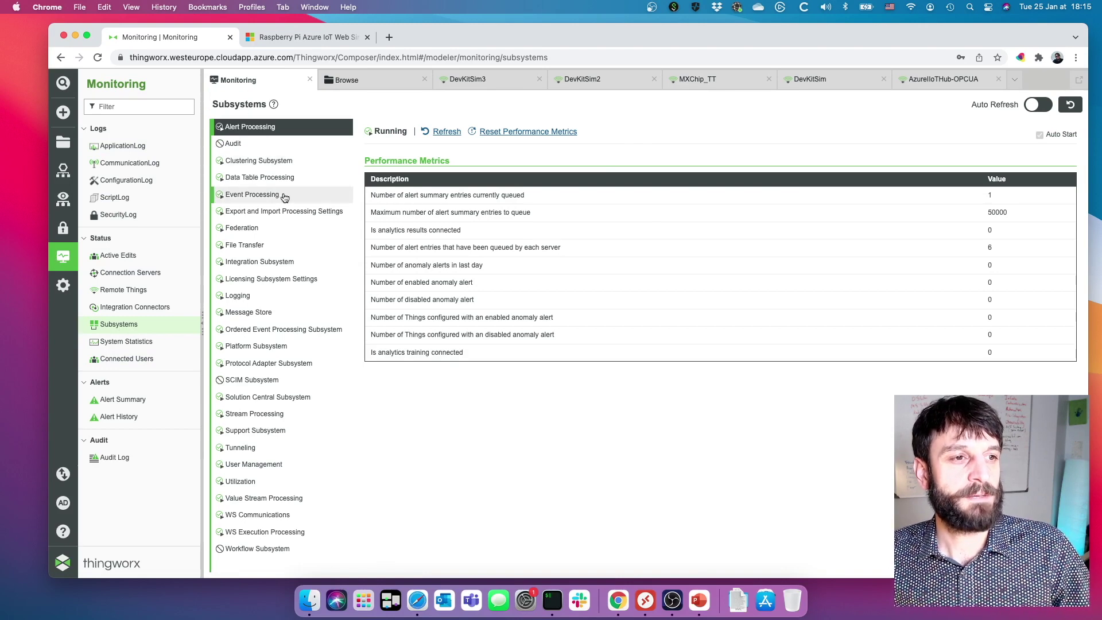
pyautogui.click(253, 195)
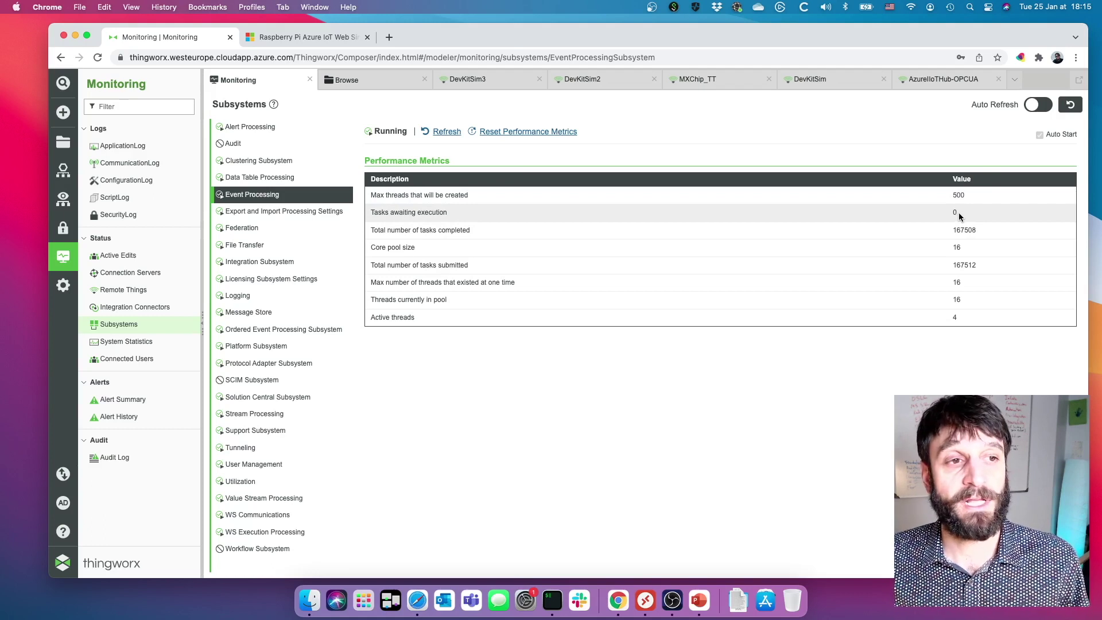
# Examine Event Processing's tasks awaiting execution, completed and submitted task totals, core pool size, threads in pool and active threads.
pyautogui.moveTo(958, 212); pyautogui.dragTo(948, 212)
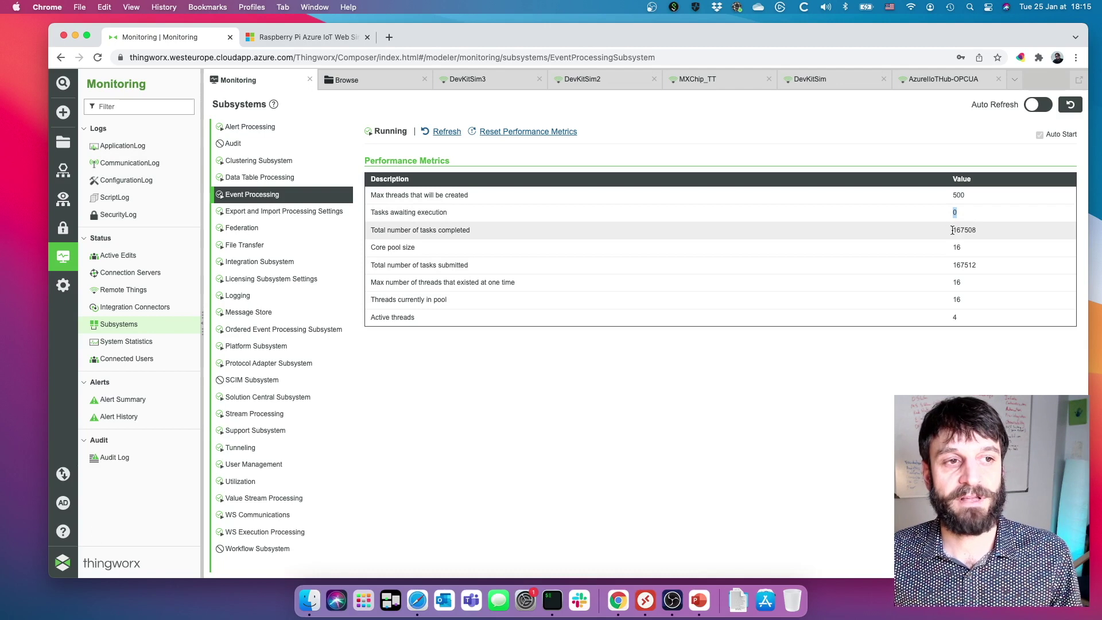
pyautogui.moveTo(971, 247); pyautogui.dragTo(952, 247)
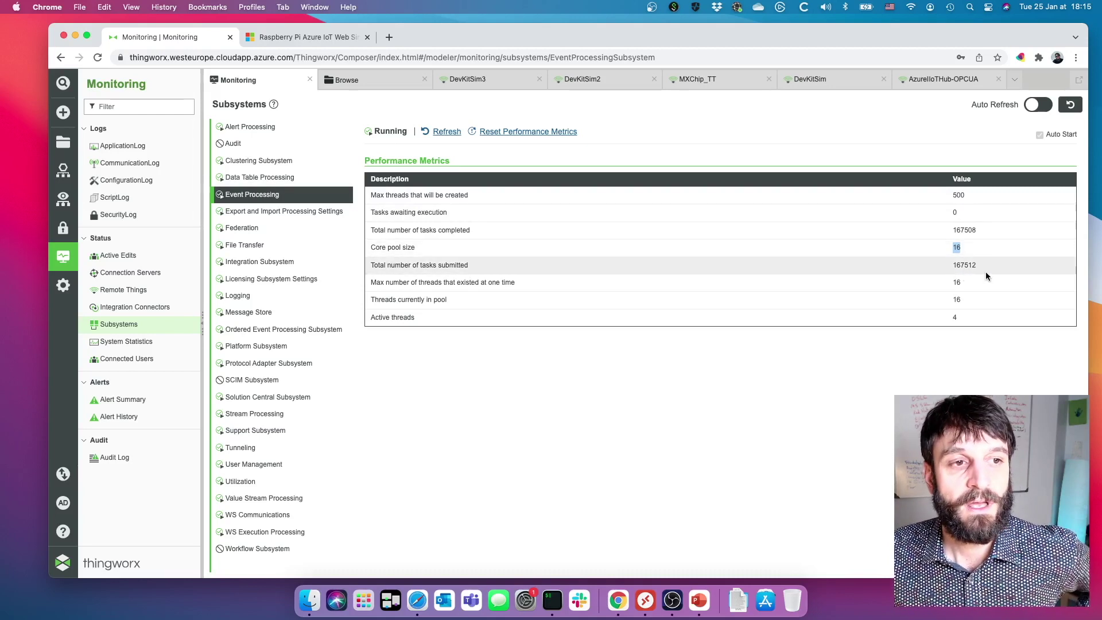
pyautogui.doubleClick(1034, 263)
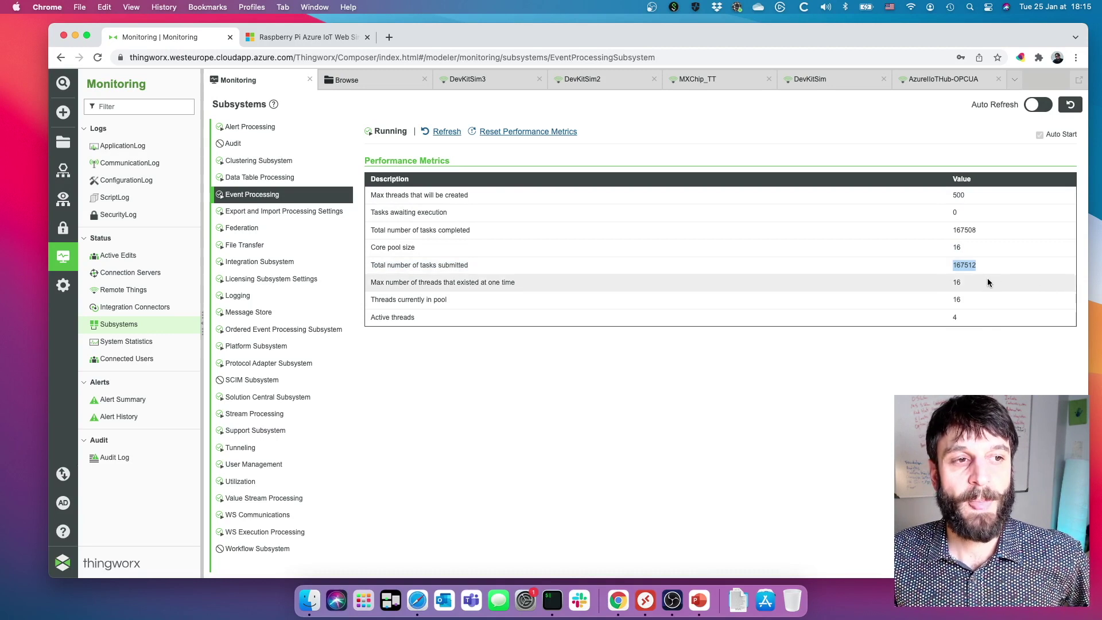
pyautogui.click(994, 262)
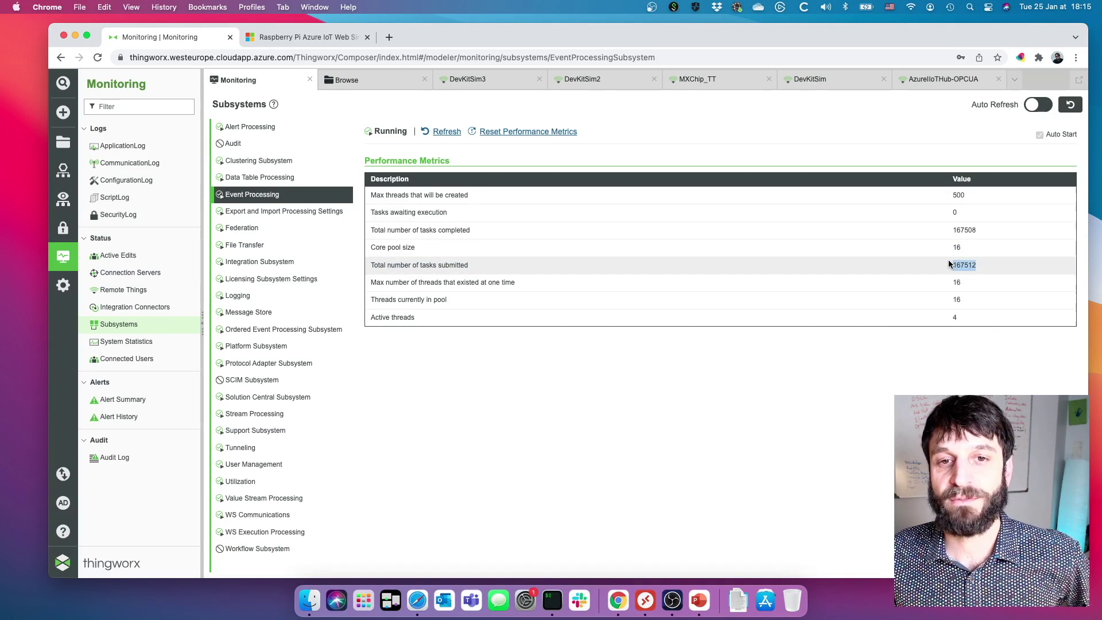
pyautogui.moveTo(987, 229); pyautogui.dragTo(945, 229)
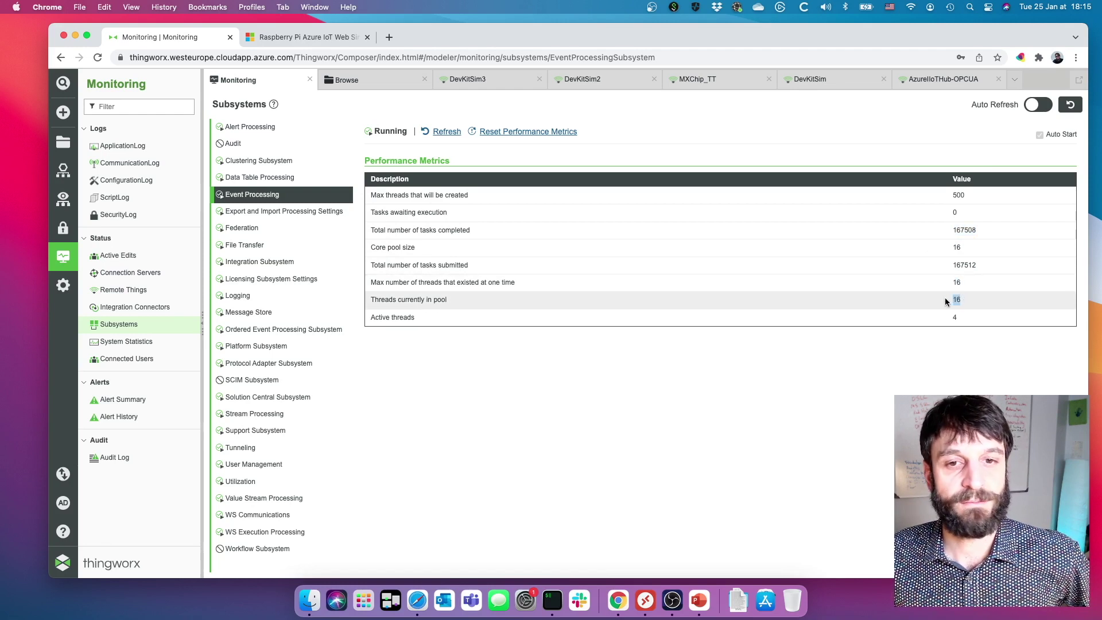
pyautogui.moveTo(964, 317); pyautogui.dragTo(948, 319)
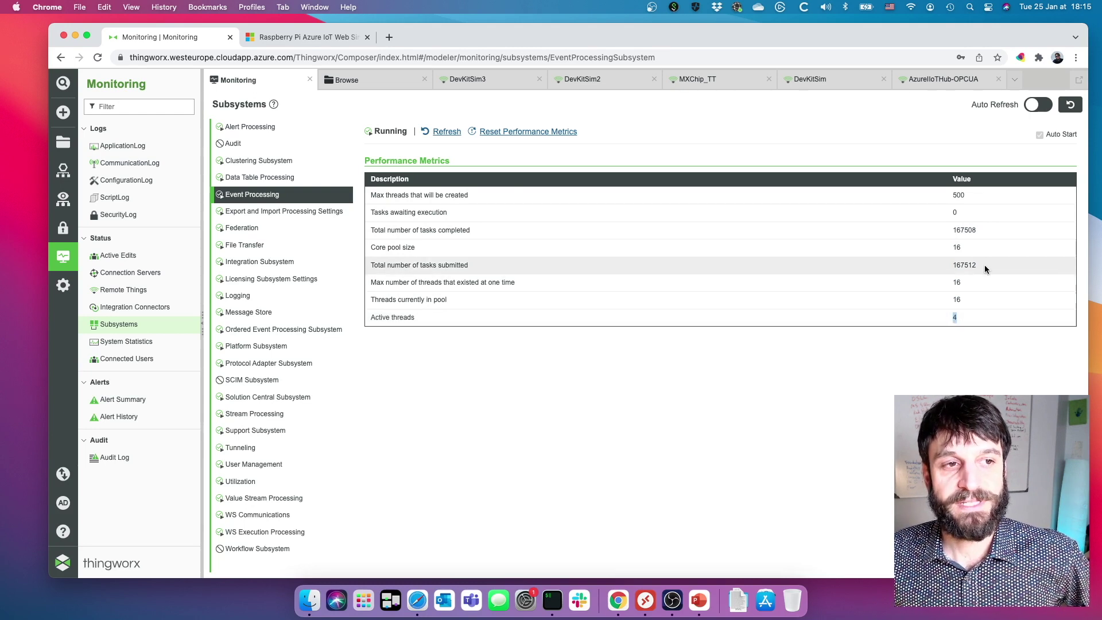
pyautogui.tripleClick(921, 261)
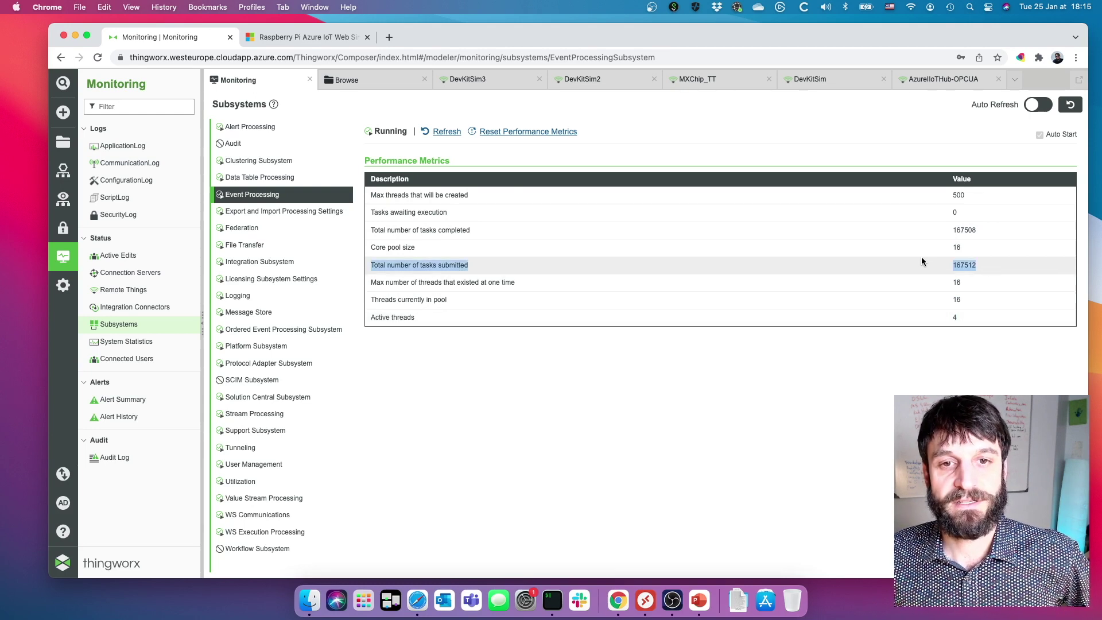
pyautogui.doubleClick(970, 229)
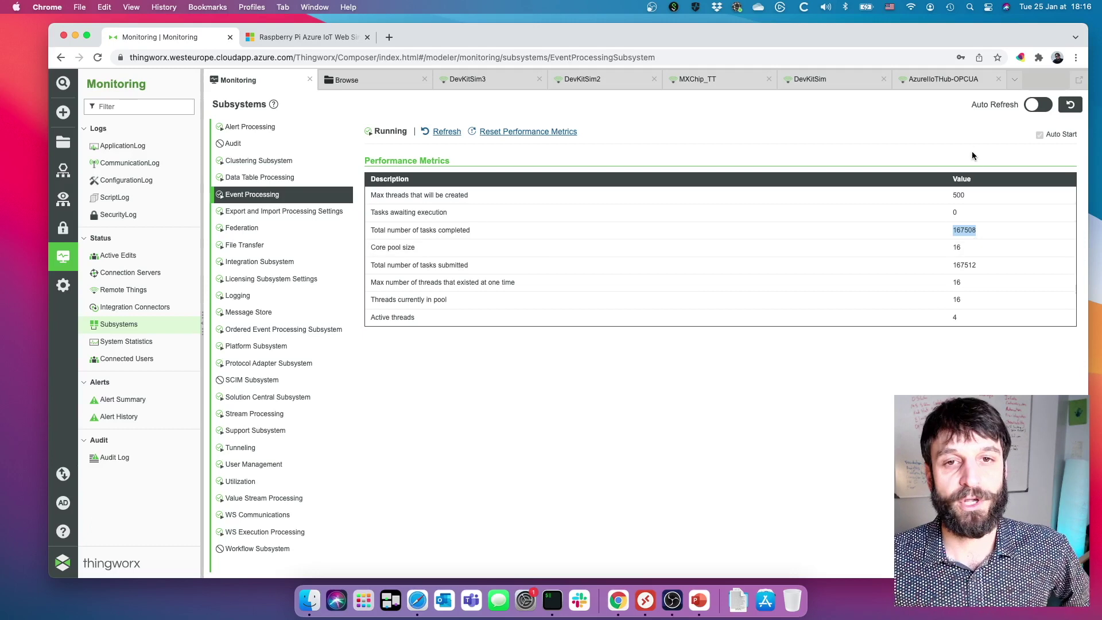
pyautogui.moveTo(971, 215); pyautogui.dragTo(930, 215)
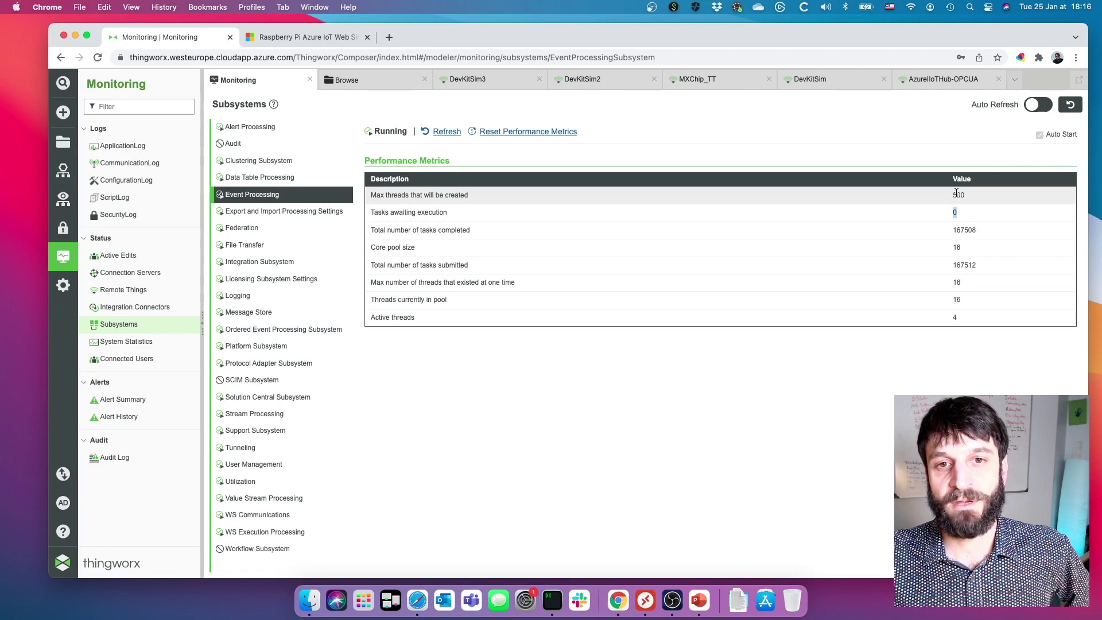
# Refresh the Event Processing performance metrics several times to compare the submitted and completed task totals.
pyautogui.click(1069, 107)
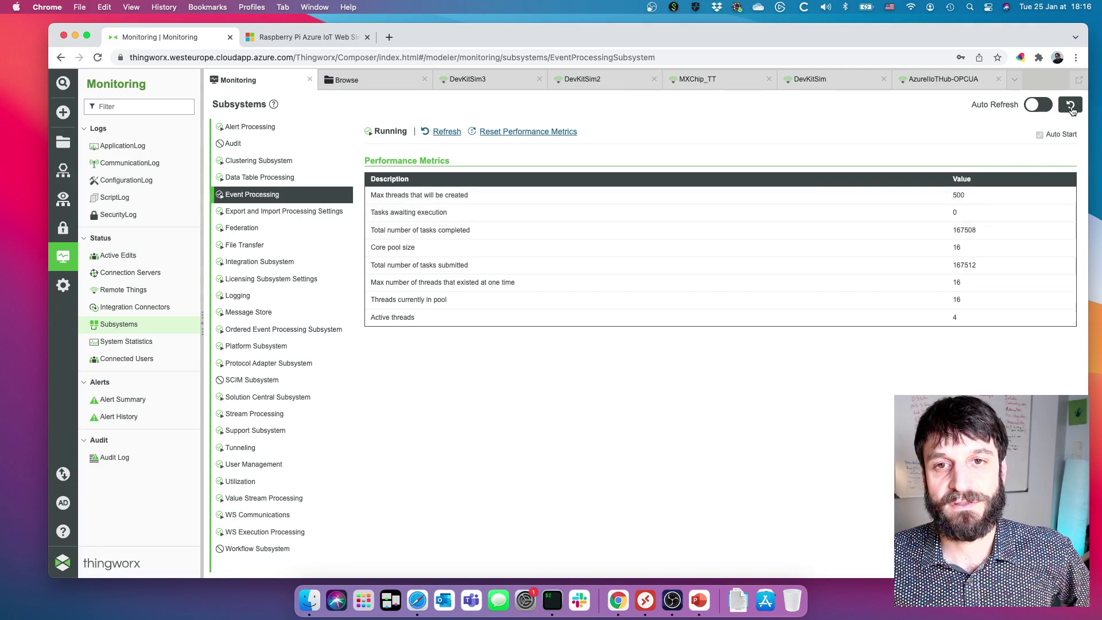
pyautogui.click(1070, 106)
pyautogui.click(1071, 106)
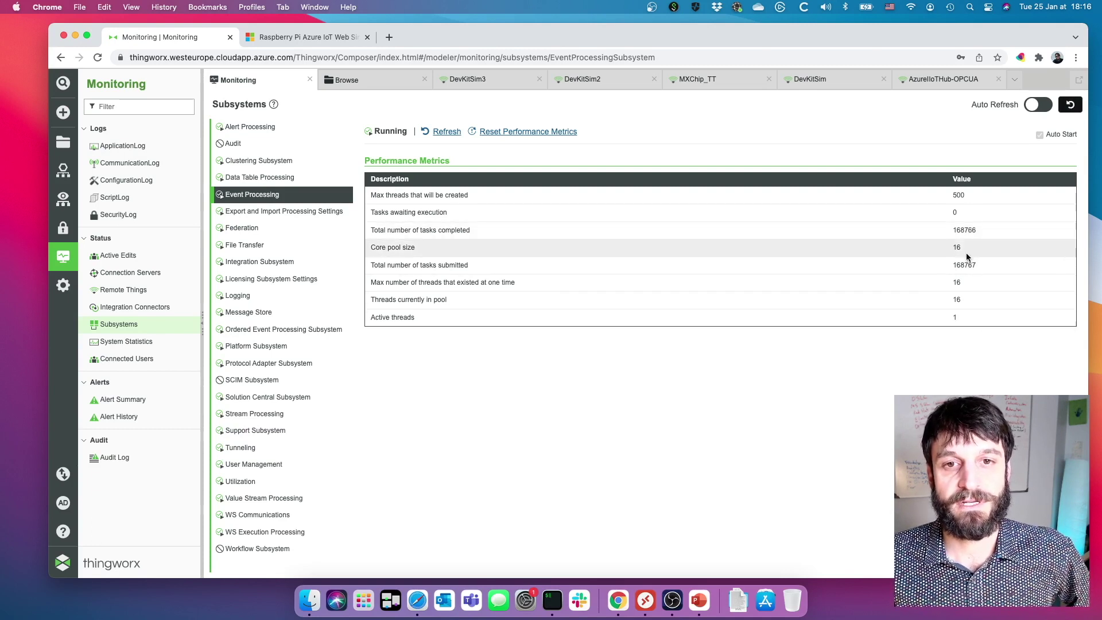
pyautogui.click(1069, 107)
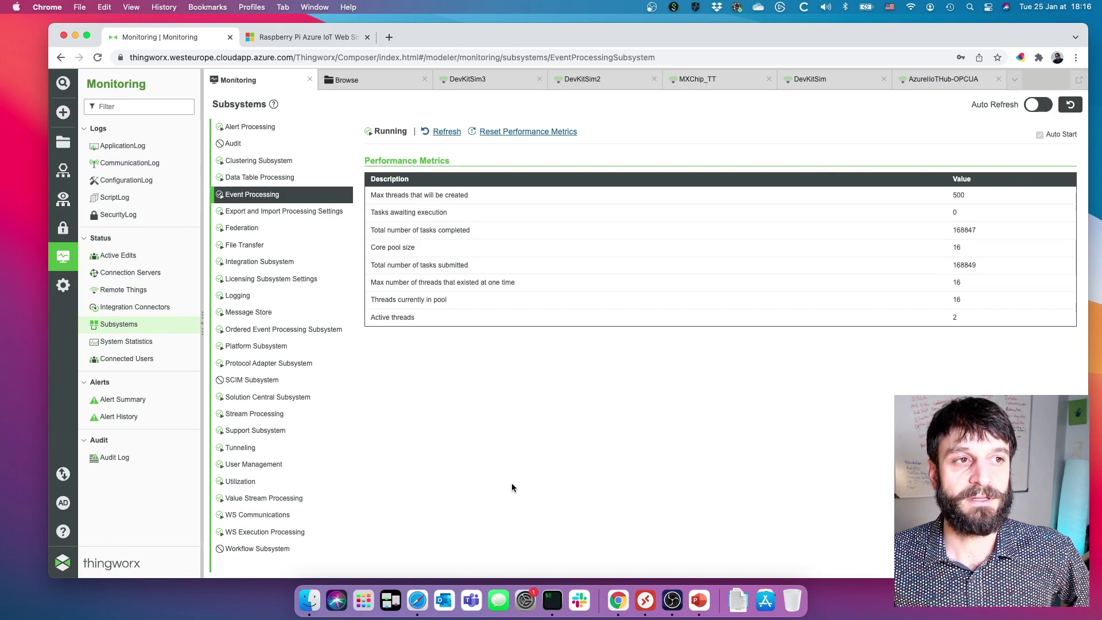
# Switch to Grafana in Safari and open the Event Task Submit Rate panel for editing to view its Prometheus query.
pyautogui.hotkey('ctrl', 'Left')
pyautogui.scroll(-10, 285, 401)
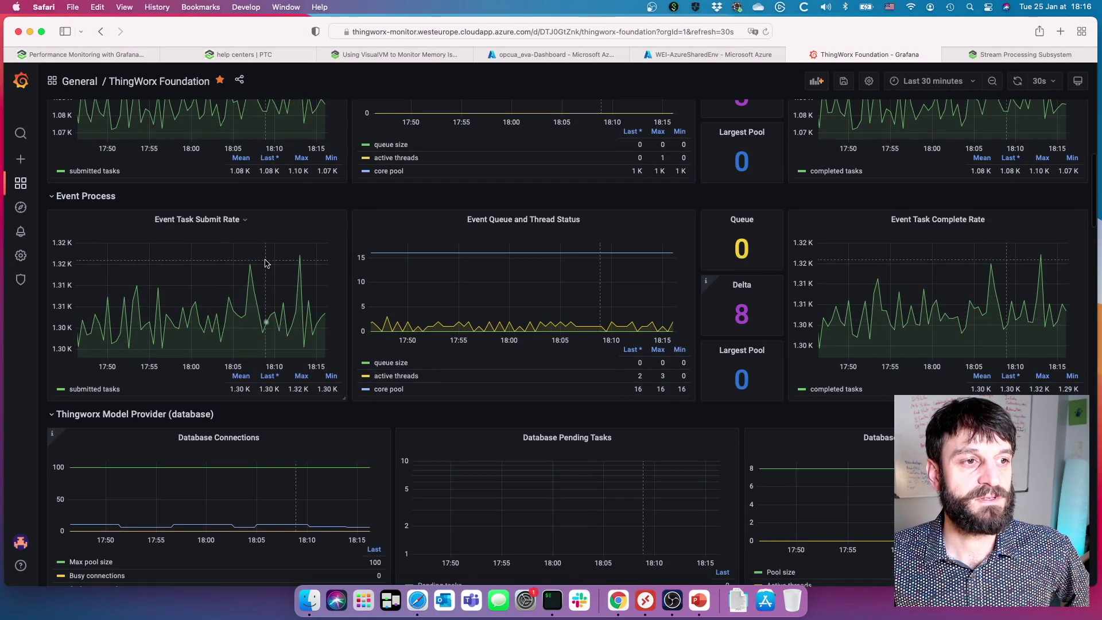
pyautogui.click(243, 221)
pyautogui.click(217, 251)
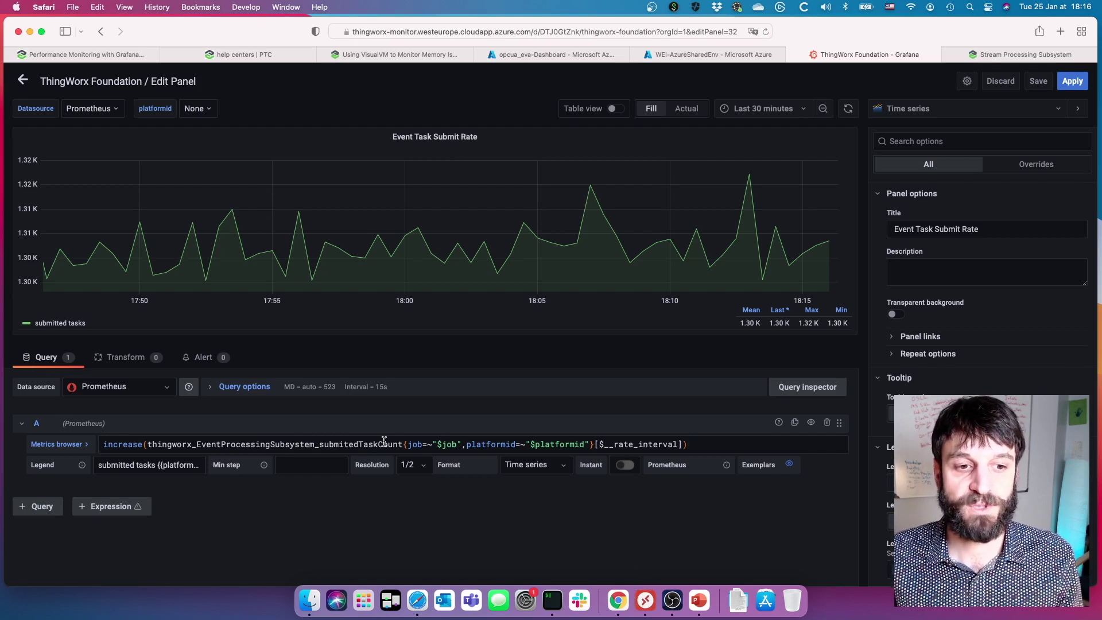
# Try to switch to the Microsoft Remote Desktop session, and return to the Grafana panel editor in Safari.
pyautogui.click(647, 596)
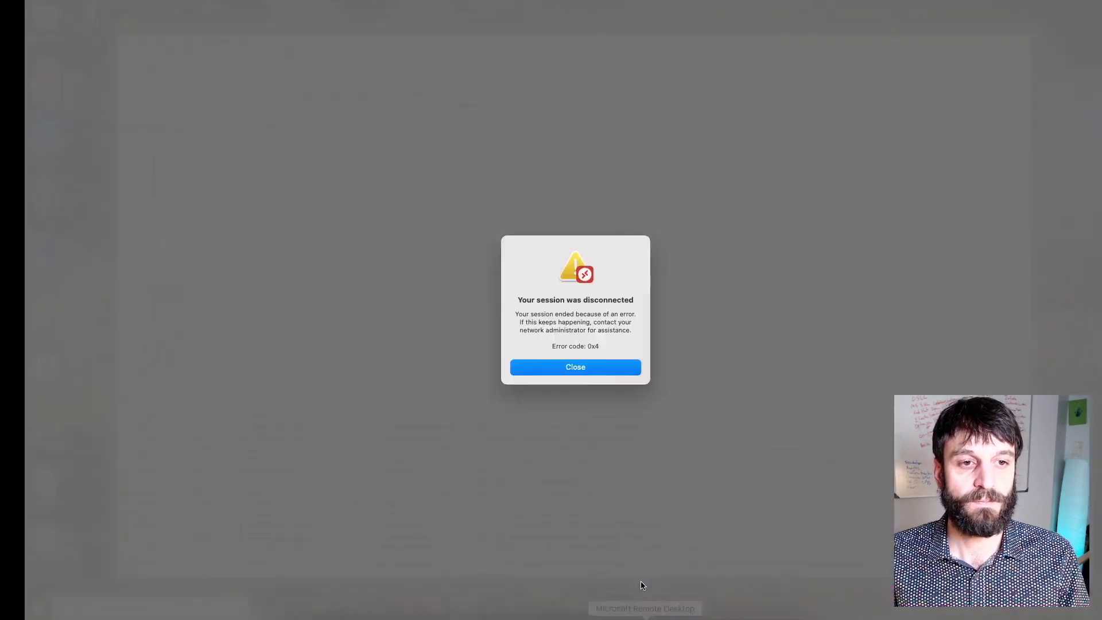
pyautogui.click(543, 366)
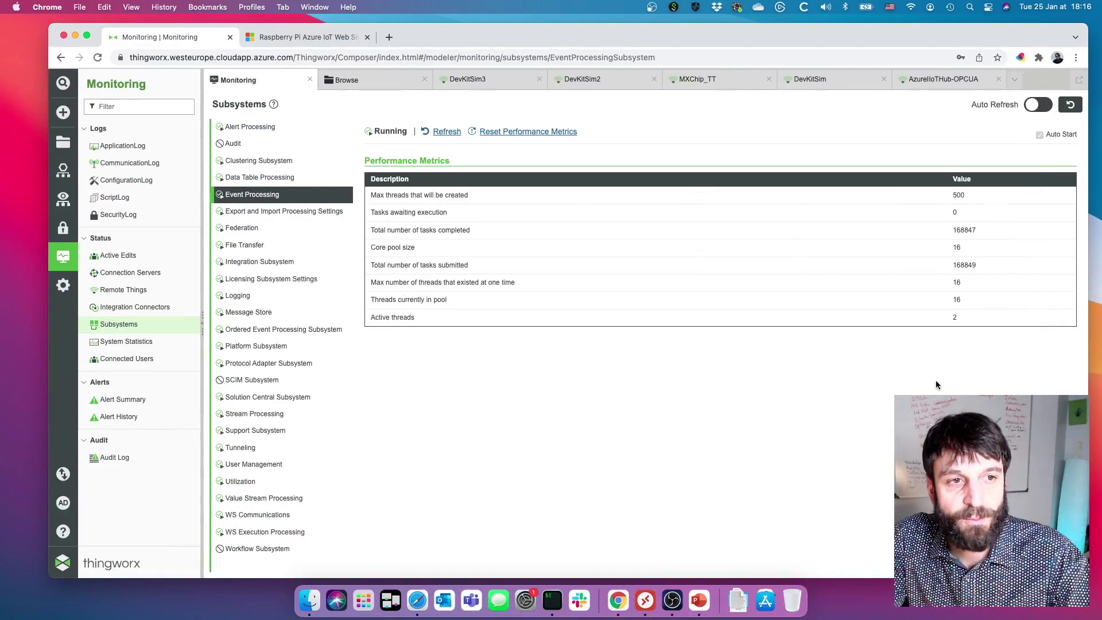
pyautogui.hotkey('ctrl', 'Left')
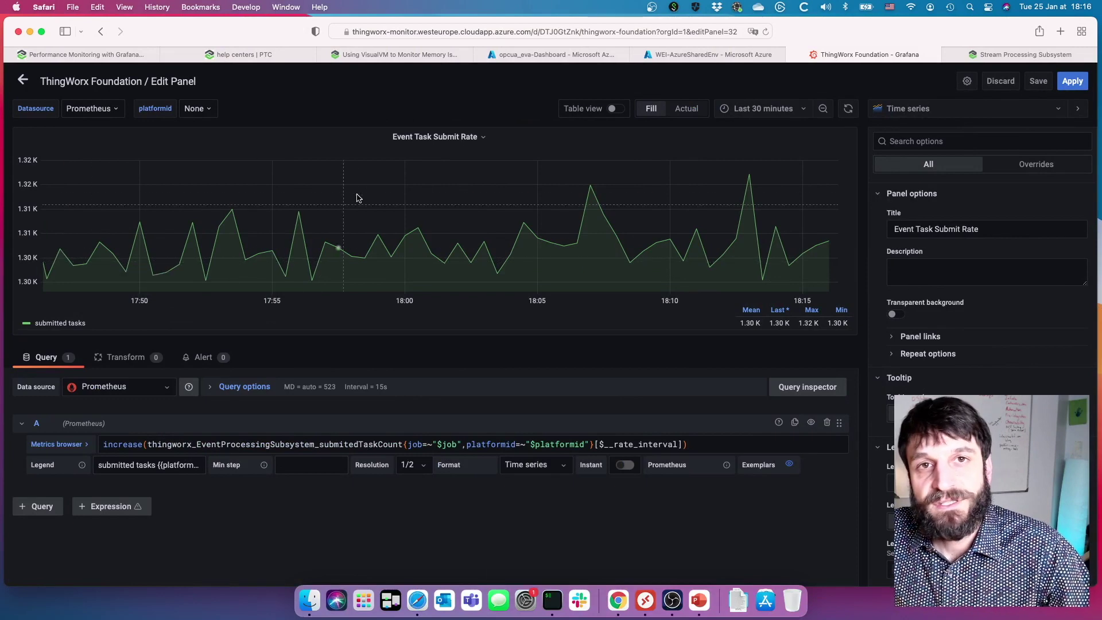
# Leave the Event Task Submit Rate panel editor discarding changes, and switch back to ThingWorx Composer's subsystem monitoring in Chrome.
pyautogui.click(1000, 81)
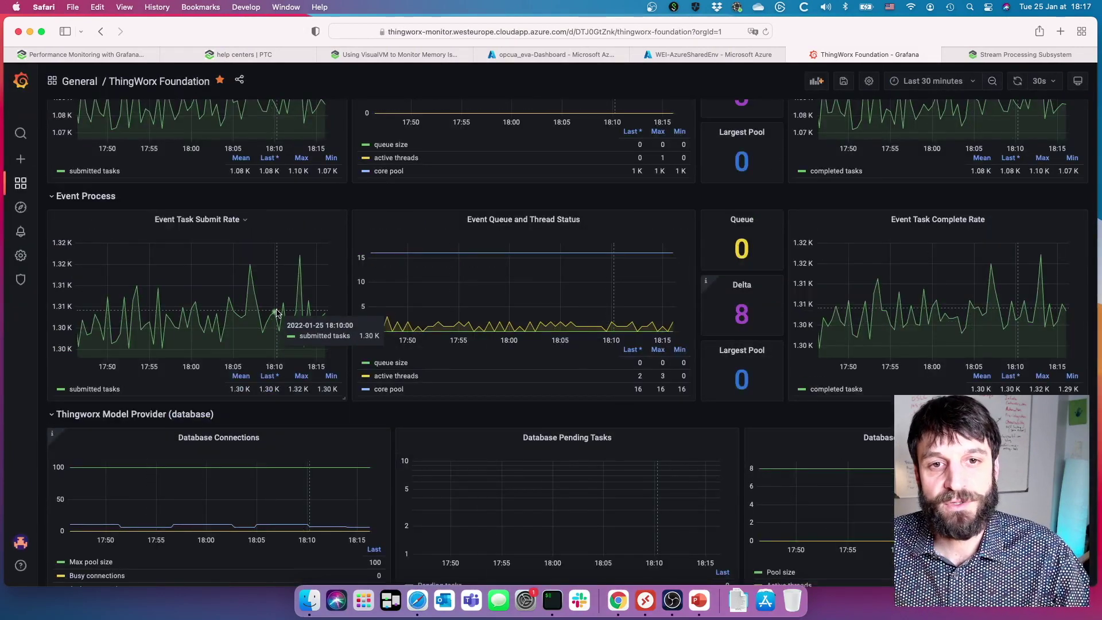
pyautogui.hotkey('ctrl', 'Right')
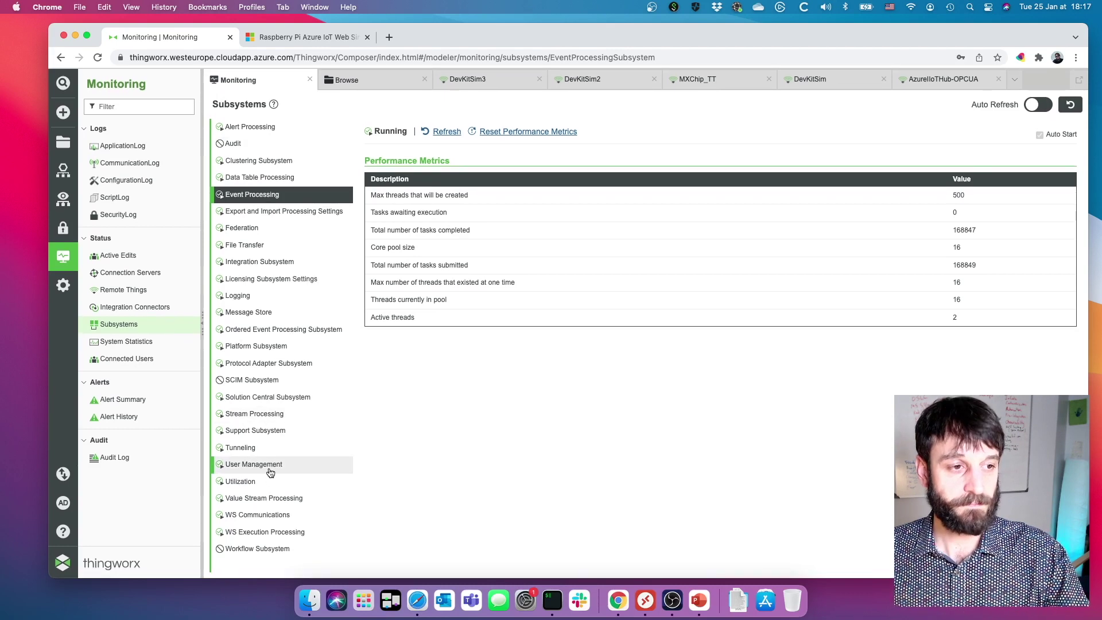
# Open the Platform Subsystem's performance metrics and highlight the memory in use and Thing count values.
pyautogui.click(282, 347)
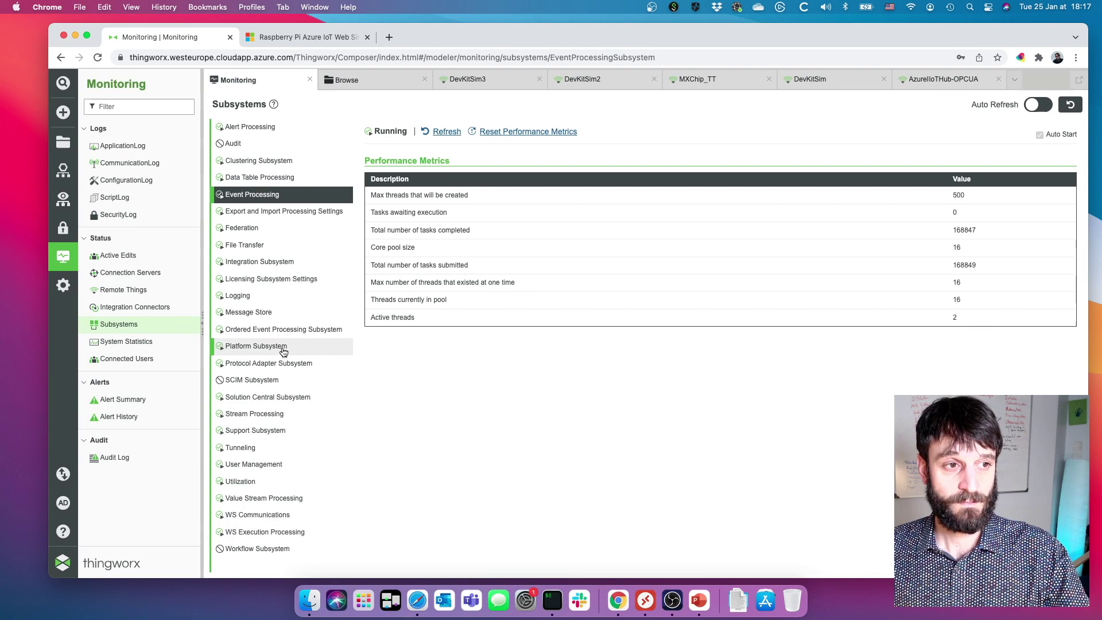
pyautogui.tripleClick(1052, 250)
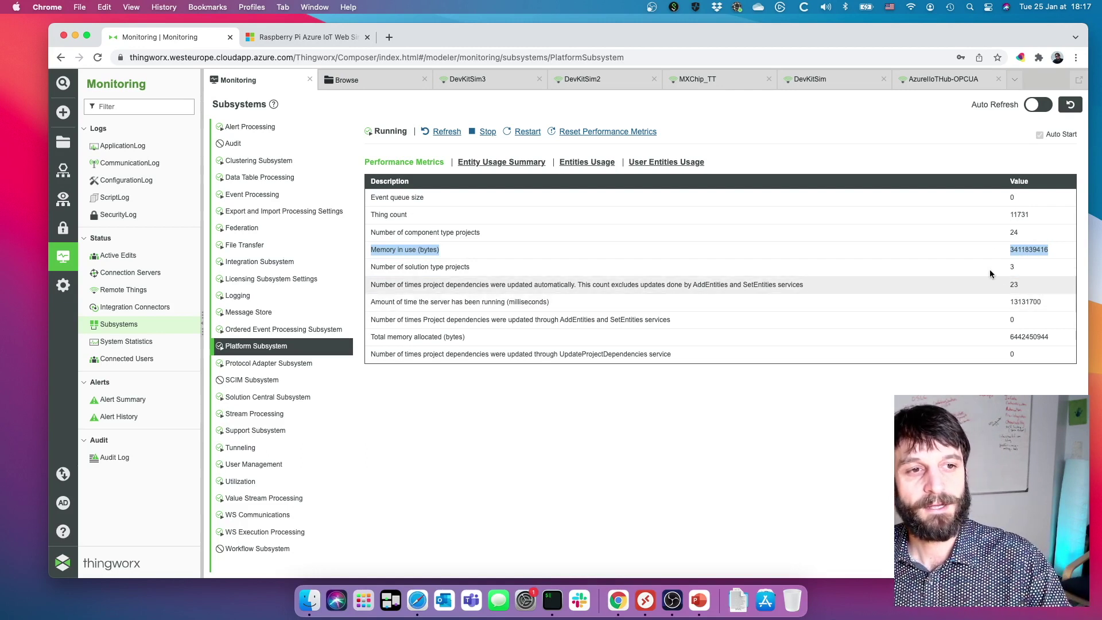
pyautogui.click(1033, 214)
pyautogui.doubleClick(1034, 215)
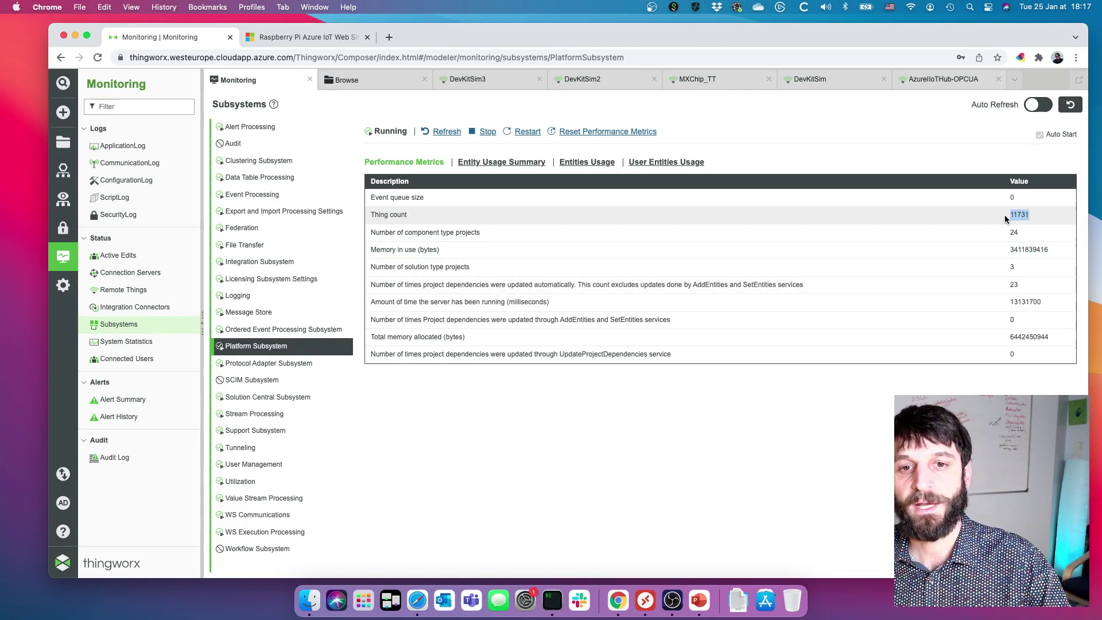
# Switch to Grafana in Safari and examine the Memory In Use and Platform Thing Count panels of the ThingWorx Foundation dashboard.
pyautogui.hotkey('ctrl', 'Left')
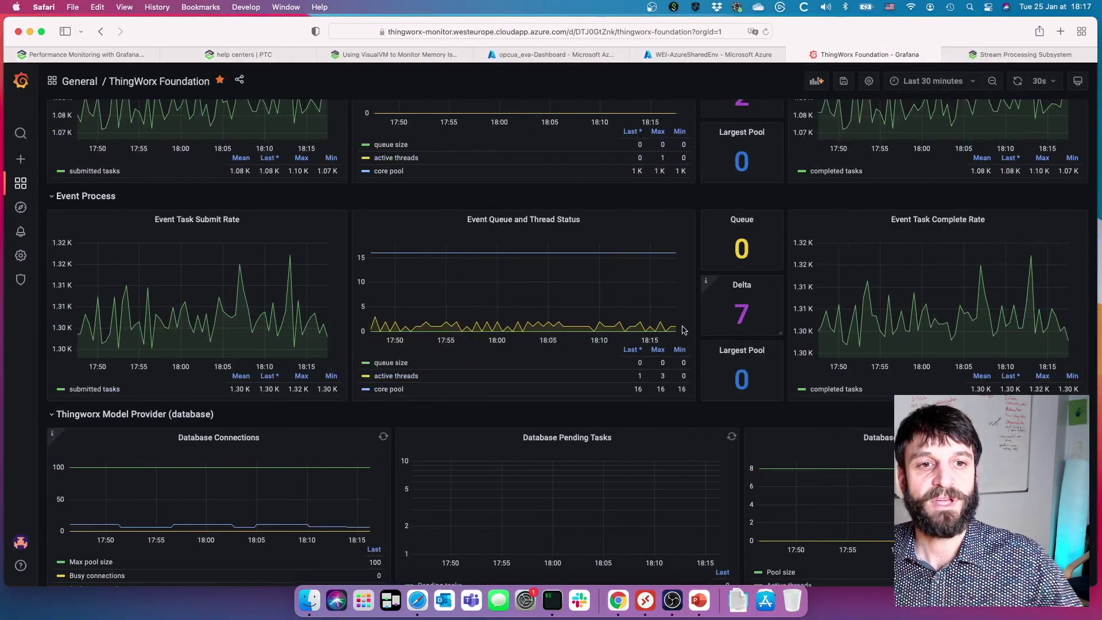
pyautogui.scroll(10, 1027, 351)
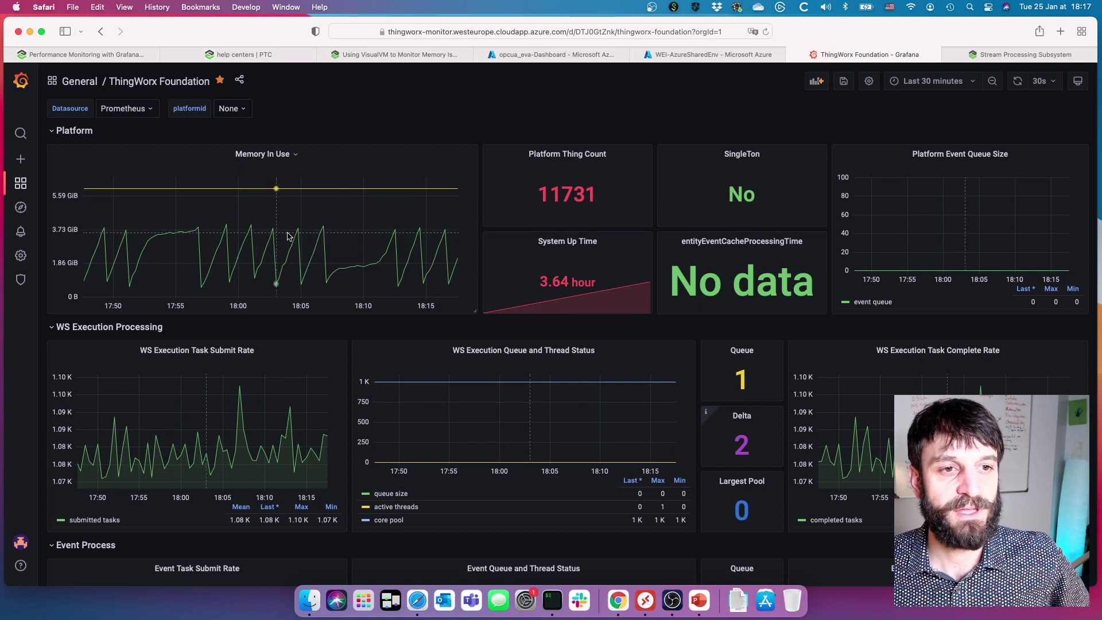
# Widen the dashboard time range to 3 and 6 hours, and zoom into the Event Queue and Thread Status peak between 14:17:09 and 15:53:18.
pyautogui.scroll(-5, 350, 240)
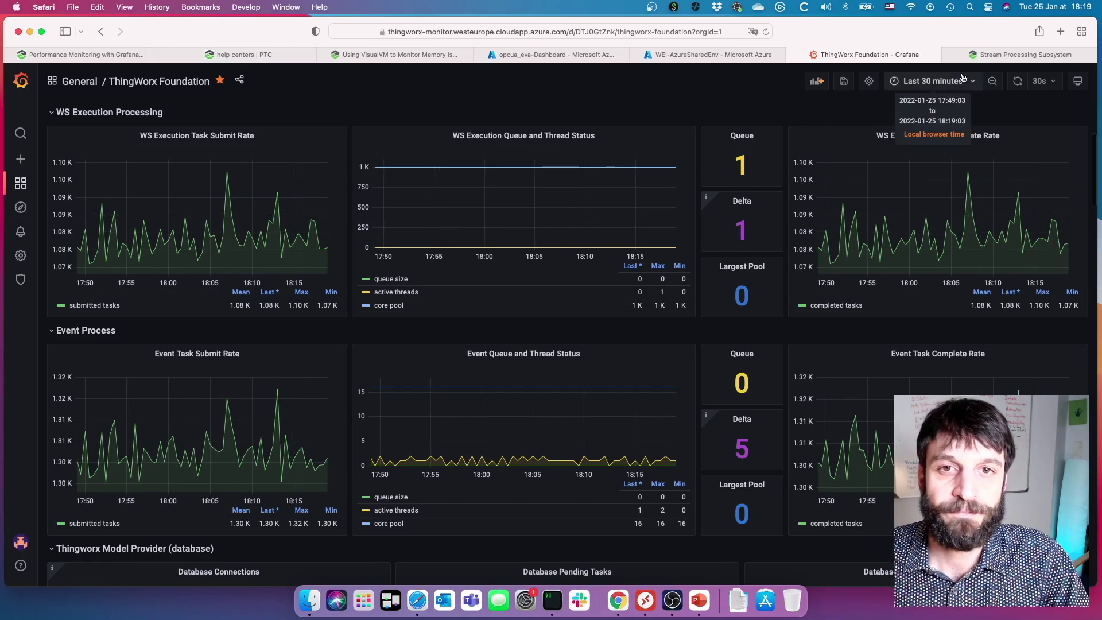
pyautogui.click(933, 81)
pyautogui.click(935, 211)
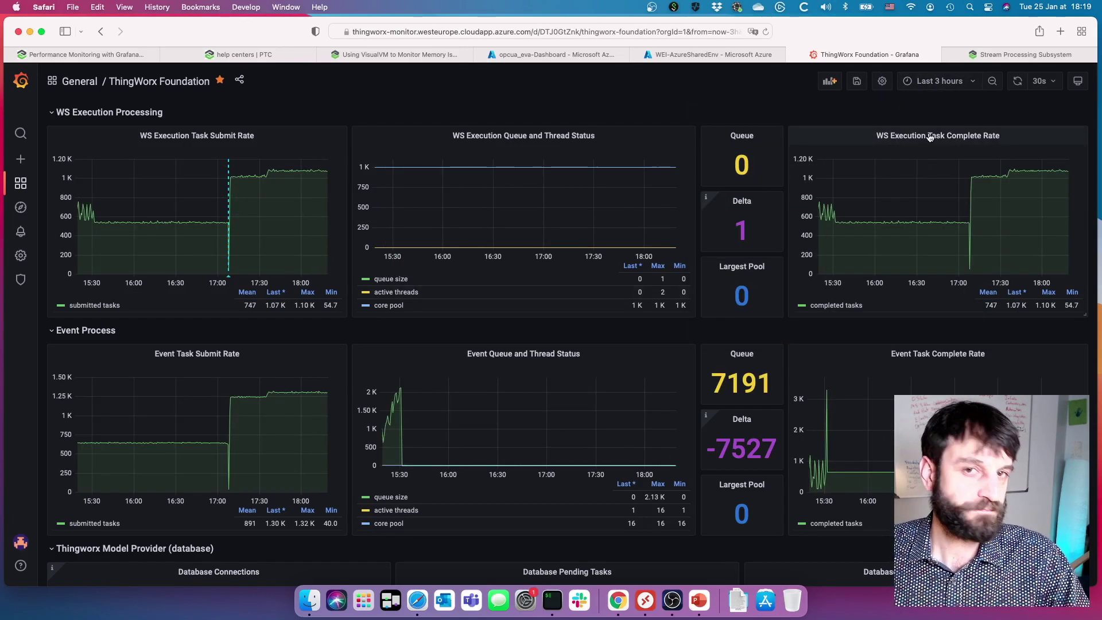
pyautogui.click(939, 81)
pyautogui.click(944, 231)
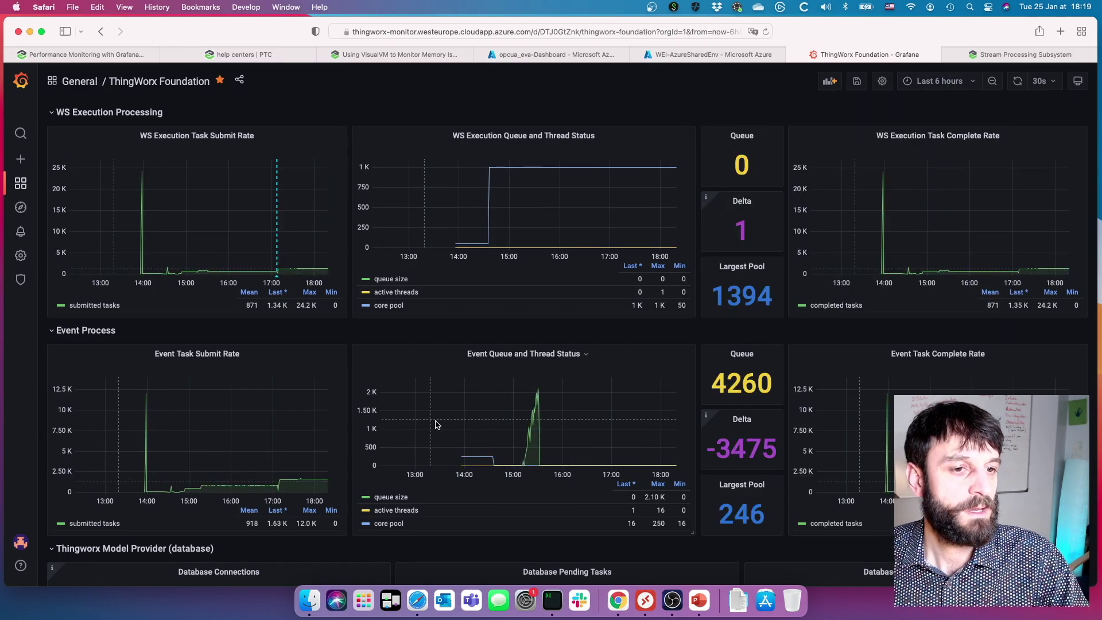
pyautogui.moveTo(506, 439); pyautogui.dragTo(554, 442)
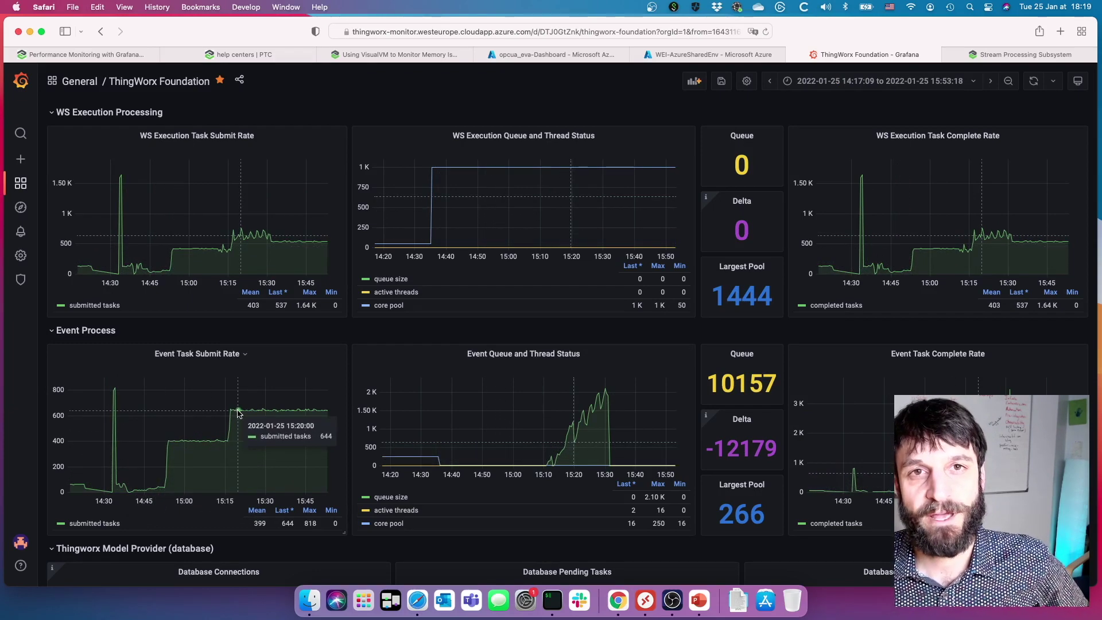
# Examine the WS Execution and Event Process panels and the Thingworx Model Provider database and persisted property panels.
pyautogui.scroll(-1, 239, 412)
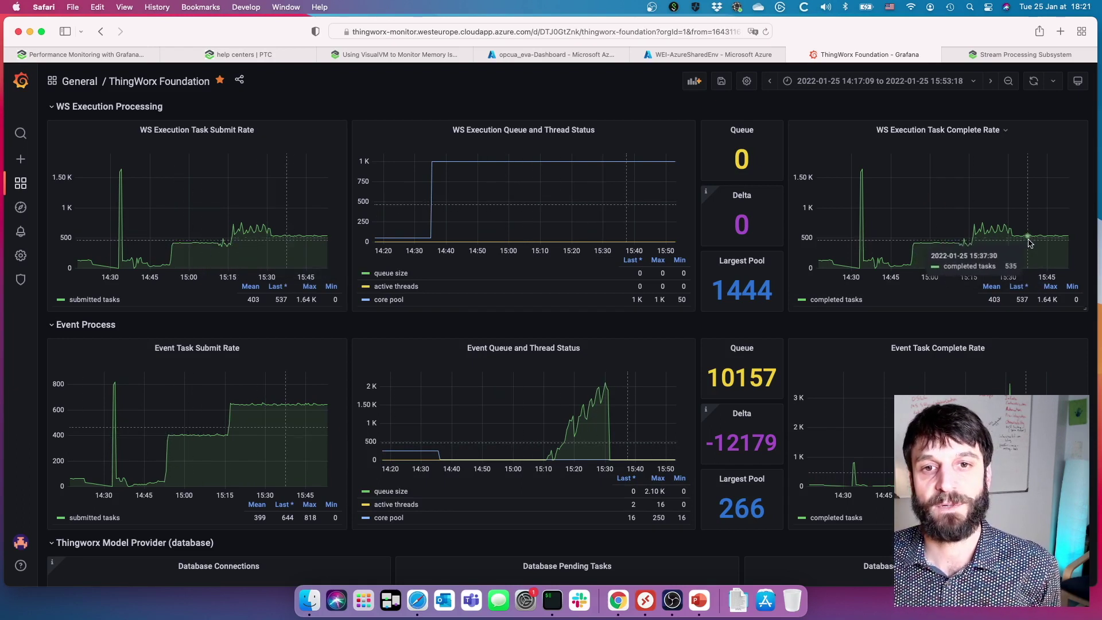
pyautogui.scroll(-5, 946, 247)
pyautogui.scroll(-8, 941, 247)
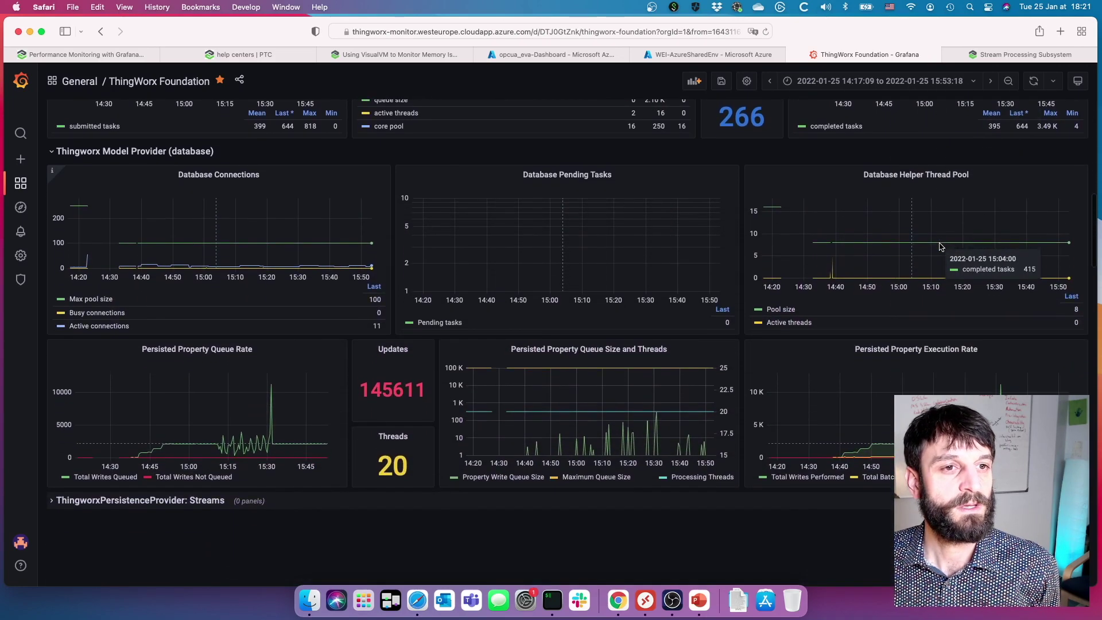
pyautogui.scroll(1, 480, 180)
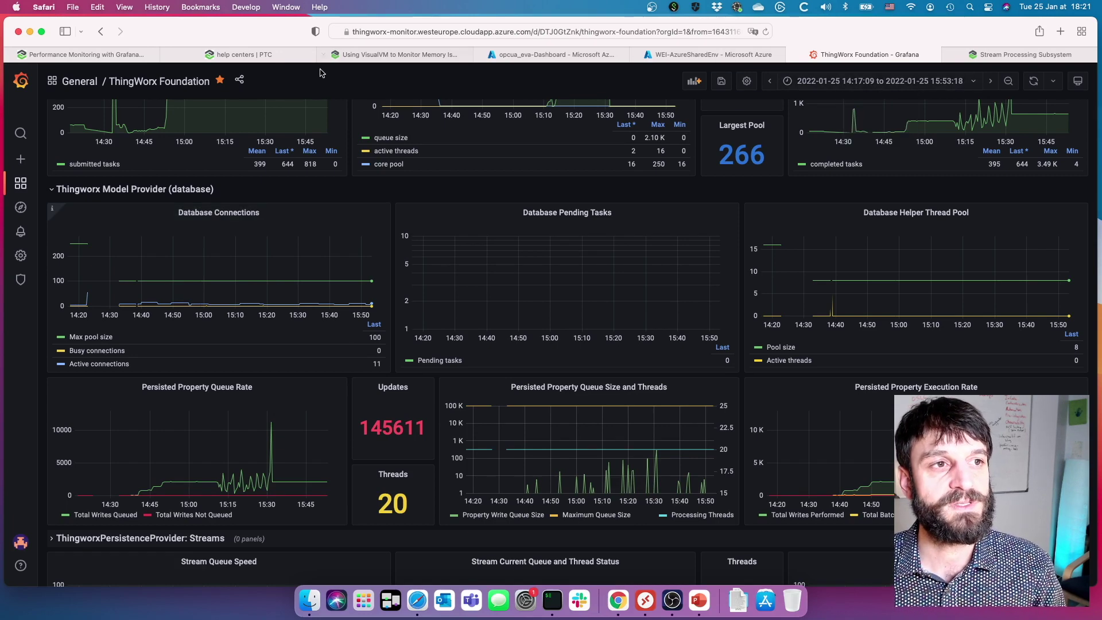
# Open the PTC help topic Using VisualVM to Monitor Database Performance under Operating System and Database Performance Issues.
pyautogui.click(405, 50)
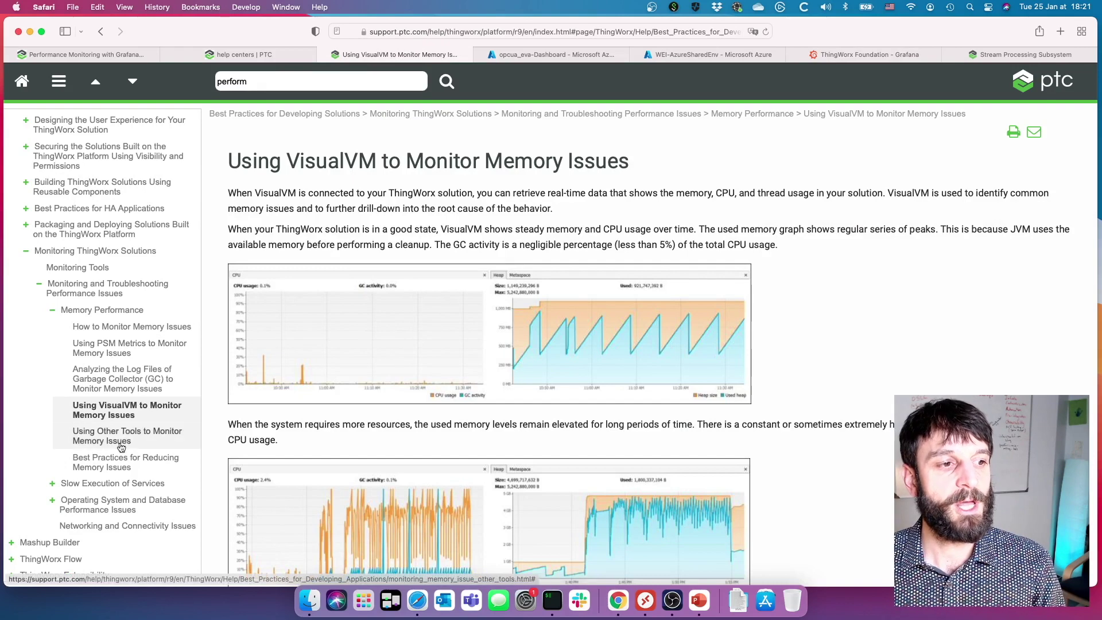
pyautogui.scroll(-3, 97, 514)
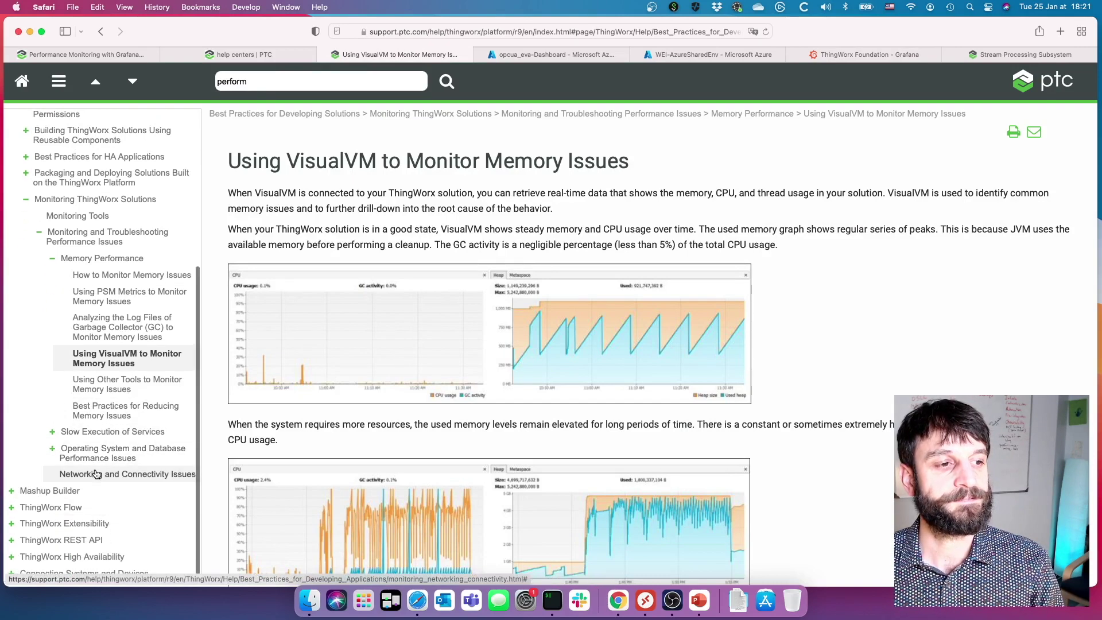
pyautogui.click(123, 456)
pyautogui.scroll(-2, 126, 401)
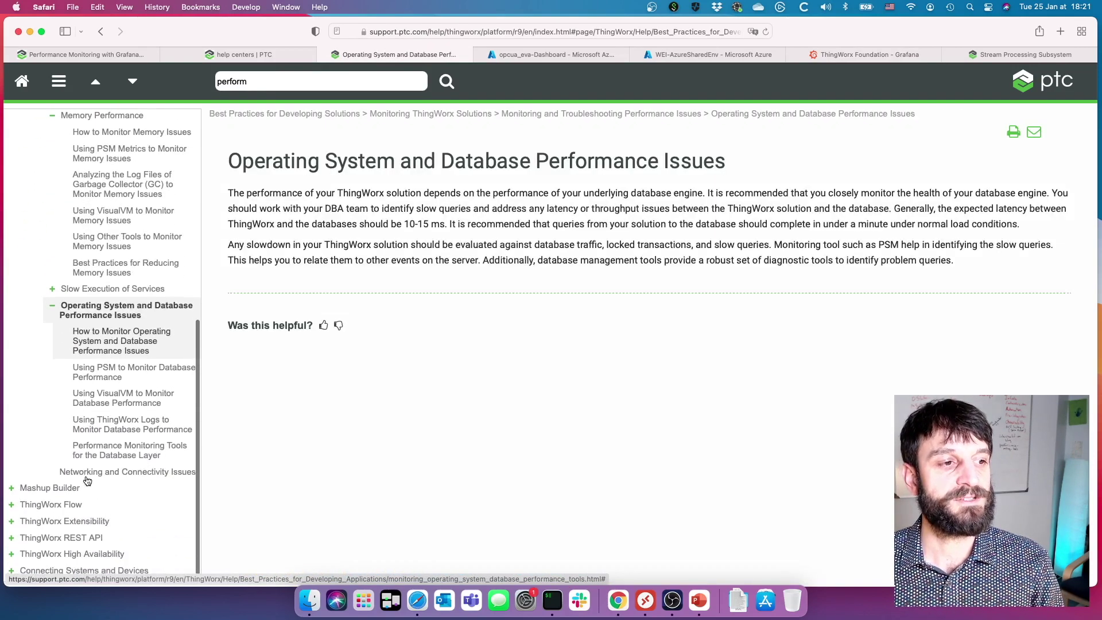
pyautogui.click(147, 408)
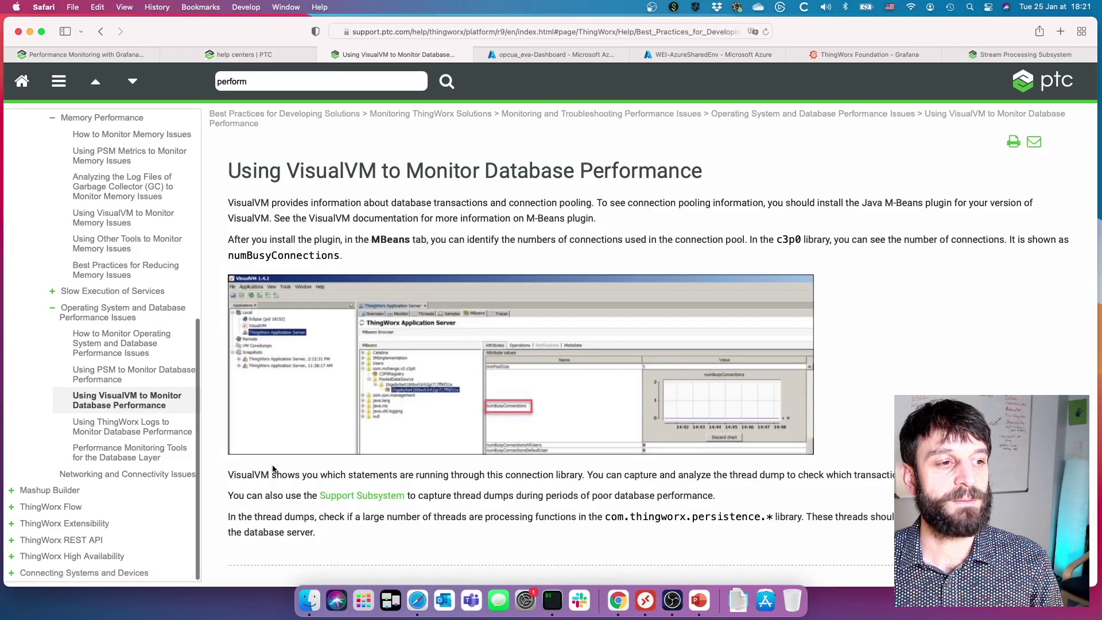
# Read the topic's guidance on connection pooling and on com.thingworx.persistence functions in thread dumps.
pyautogui.scroll(-3, 609, 416)
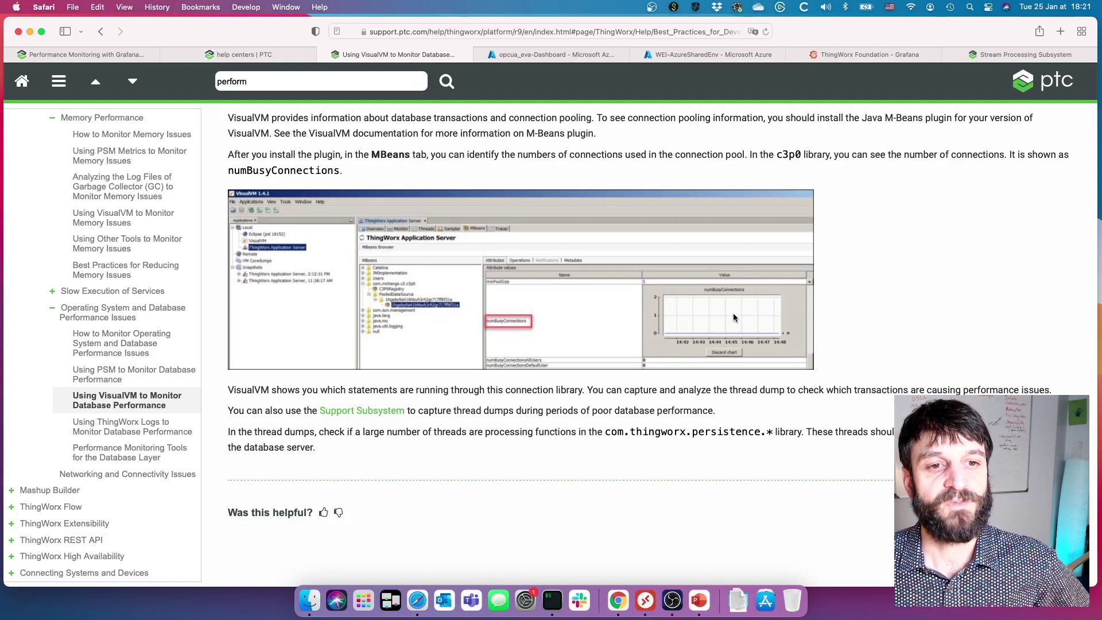
pyautogui.moveTo(594, 459); pyautogui.dragTo(778, 436)
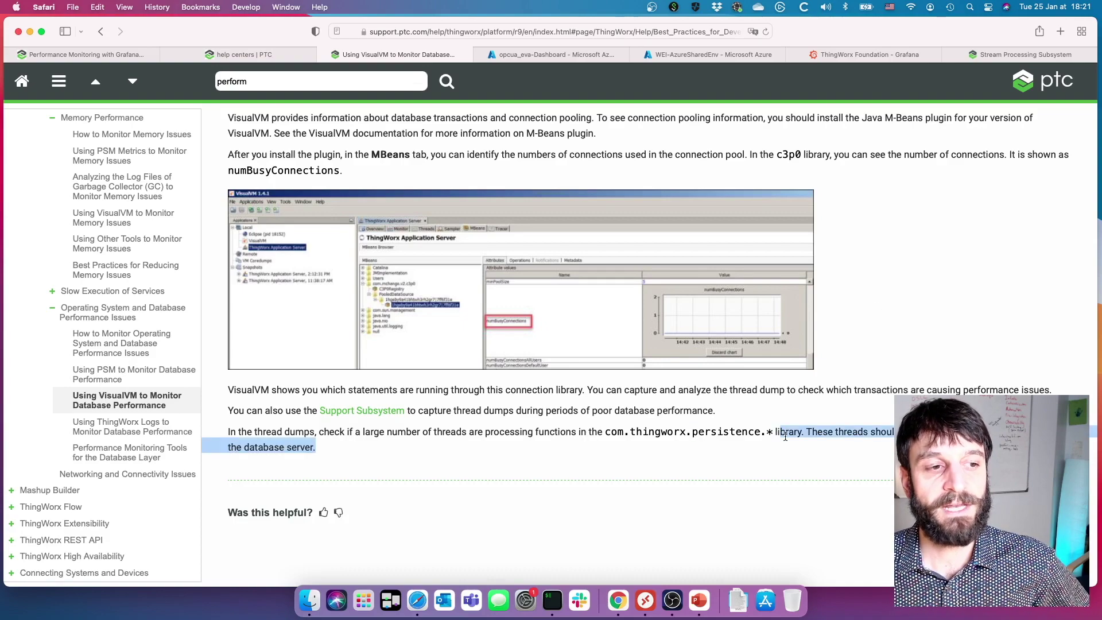
pyautogui.click(784, 437)
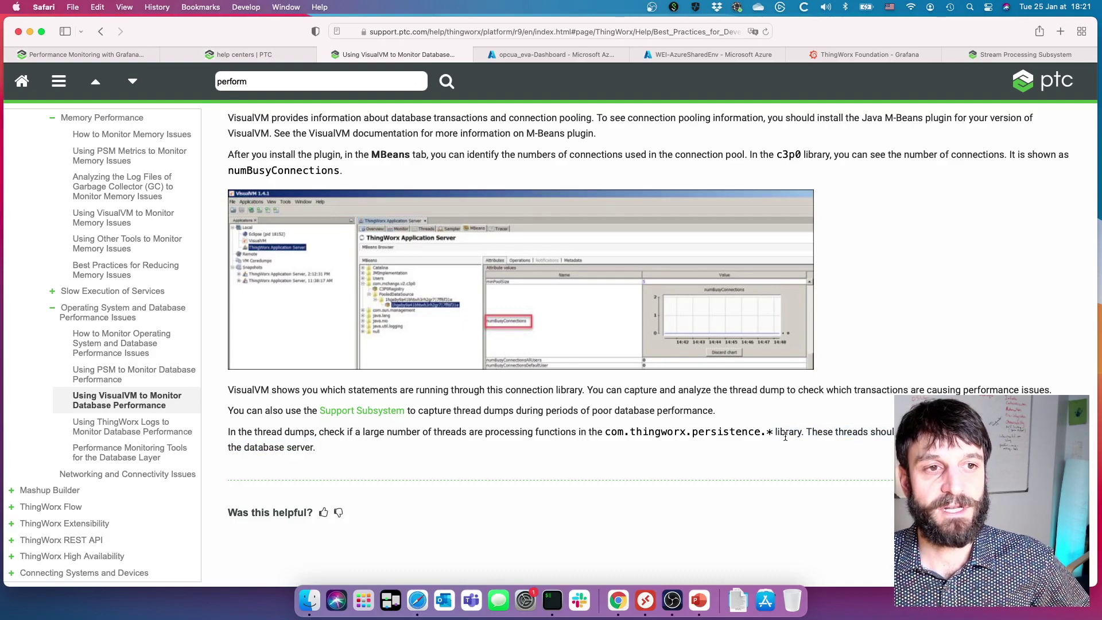
# Return to the ThingWorx Foundation dashboard in Grafana and zoom the Database Connections chart to 14:35:48 through 15:22:35.
pyautogui.hotkey('ctrl', 'Right')
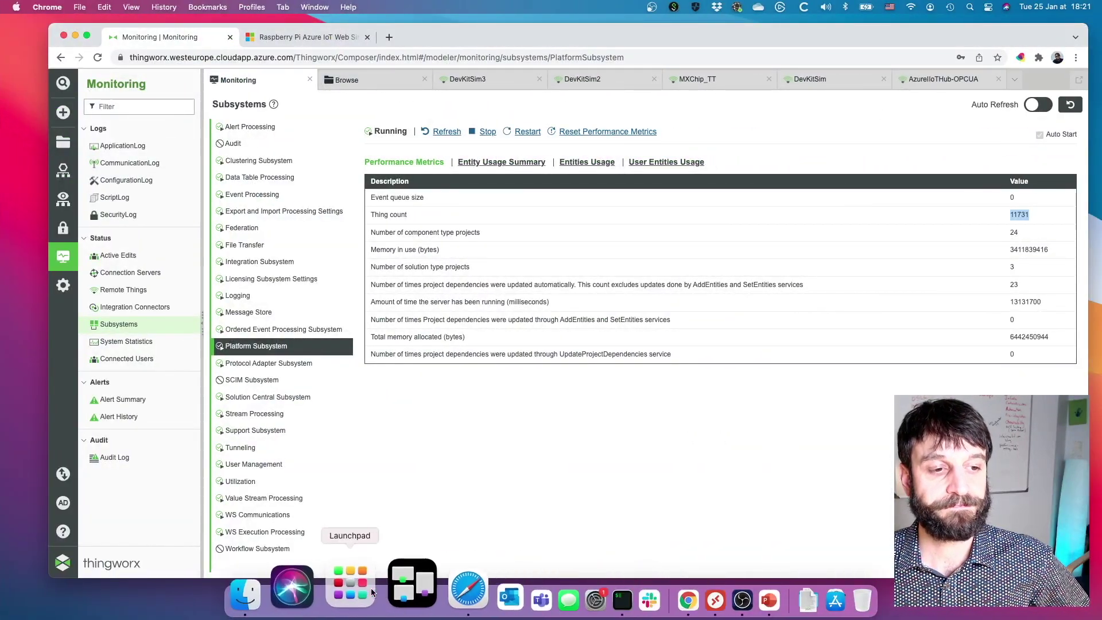
pyautogui.click(419, 591)
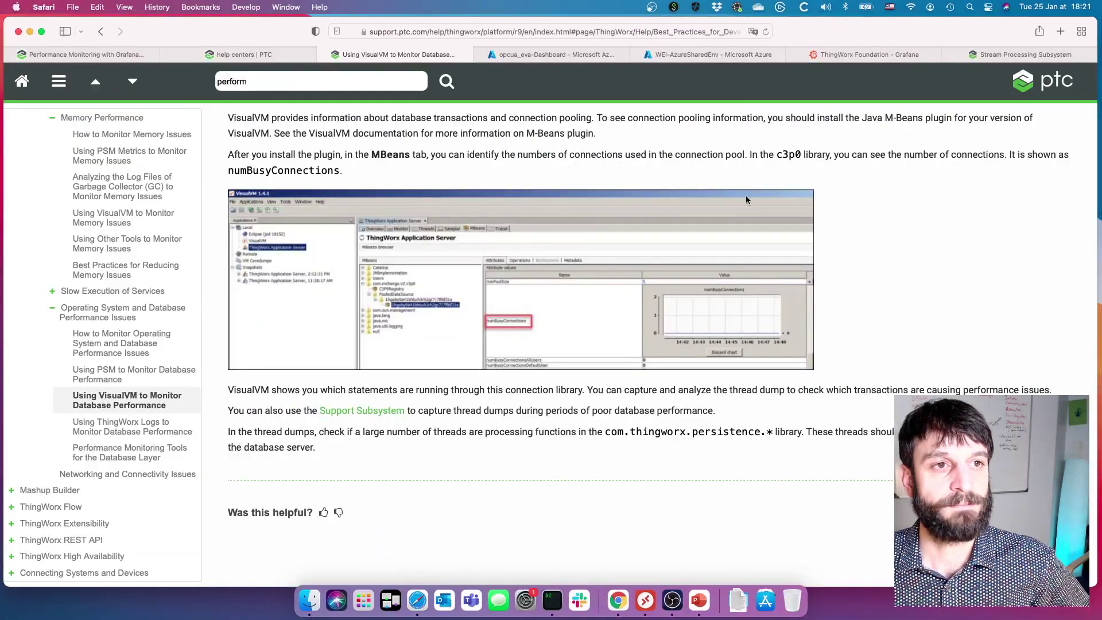
pyautogui.click(869, 55)
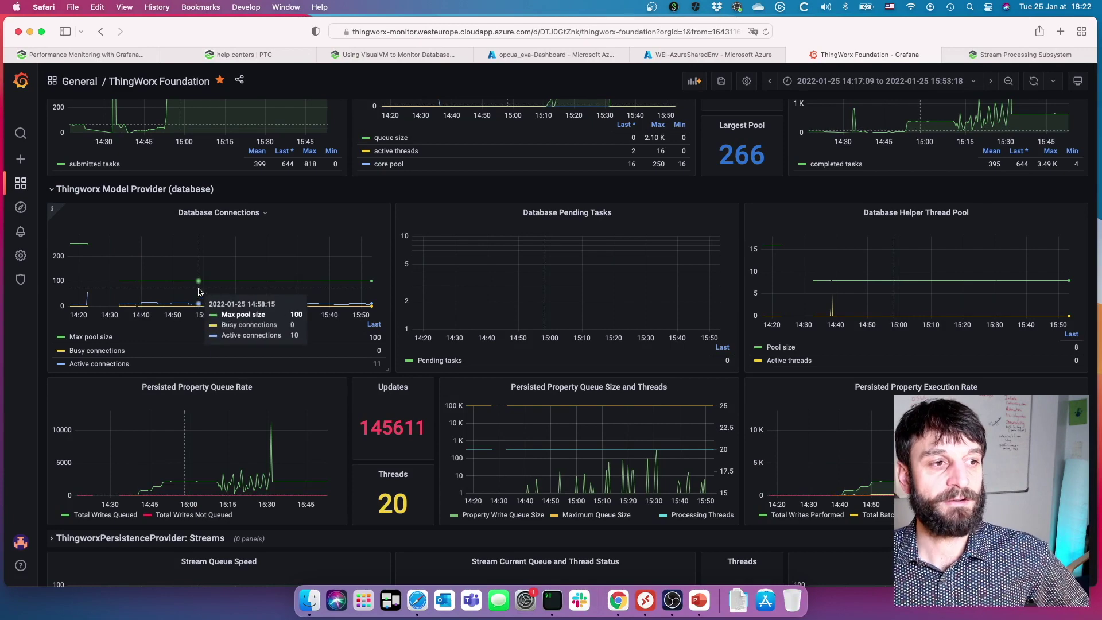
pyautogui.moveTo(146, 285)
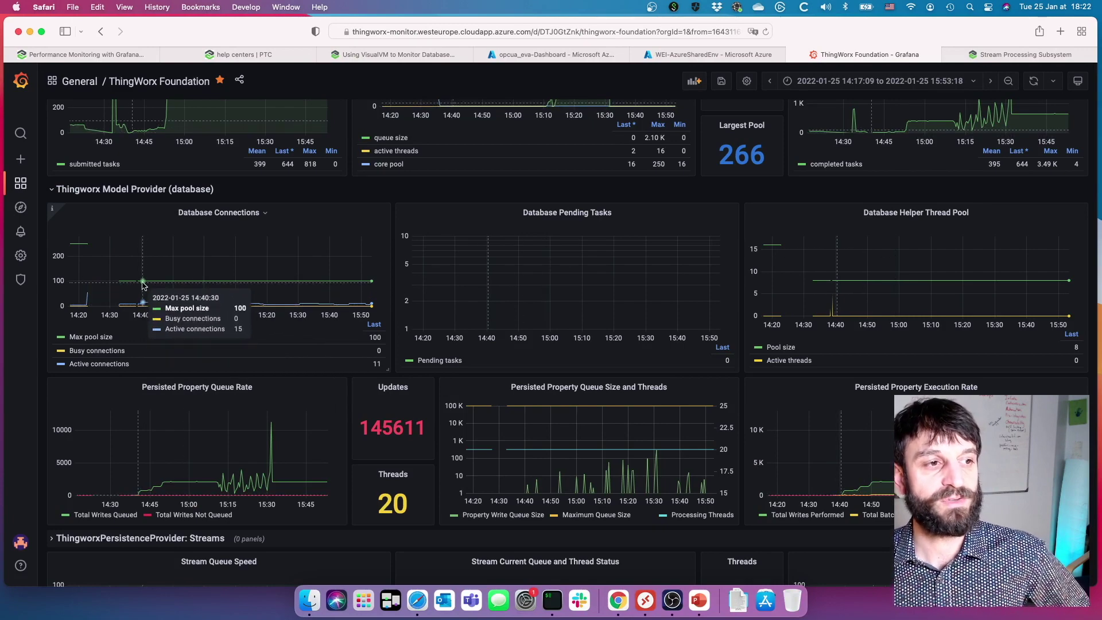
pyautogui.moveTo(128, 286); pyautogui.dragTo(275, 293)
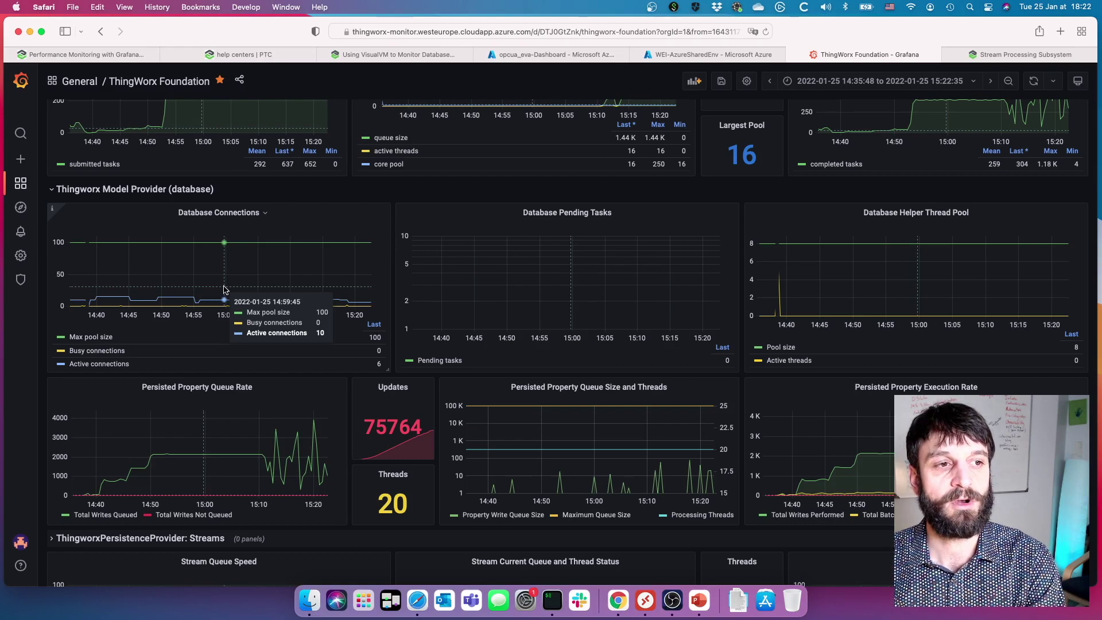
# Set the dashboard time range to the last 6 hours and zoom the Database Pending Tasks chart to 12:27:30 through 13:08:23.
pyautogui.click(973, 83)
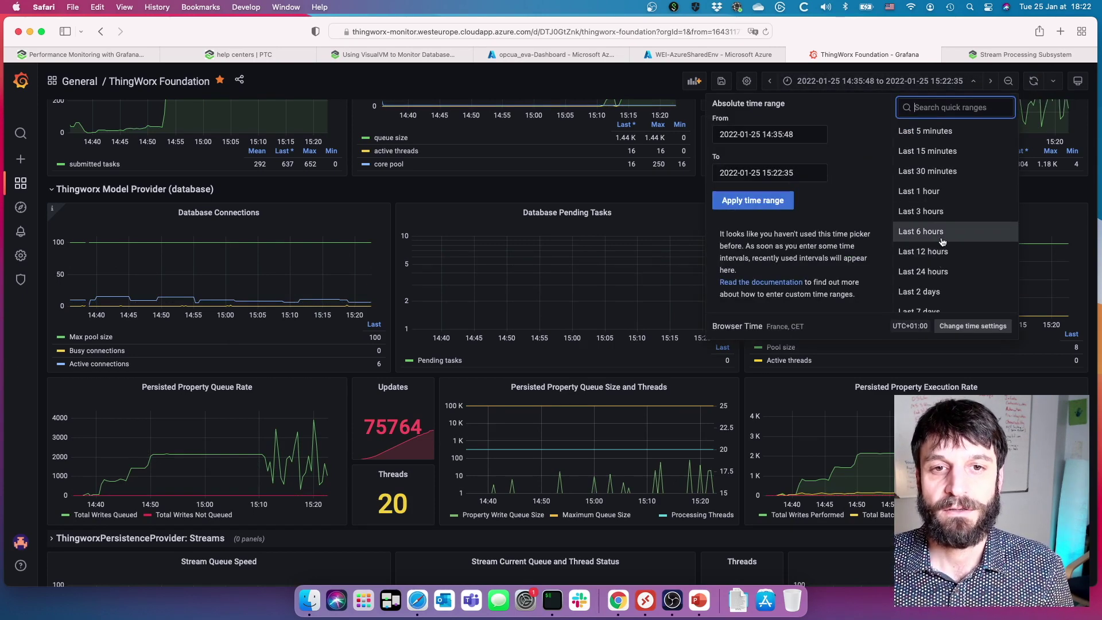
pyautogui.click(921, 232)
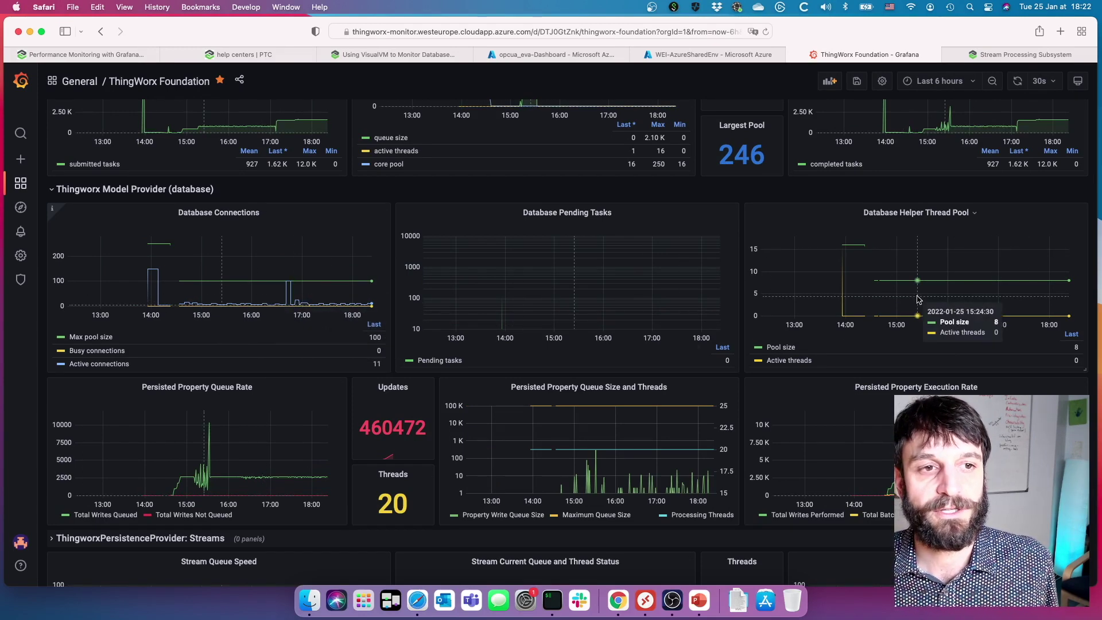
pyautogui.scroll(1, 916, 299)
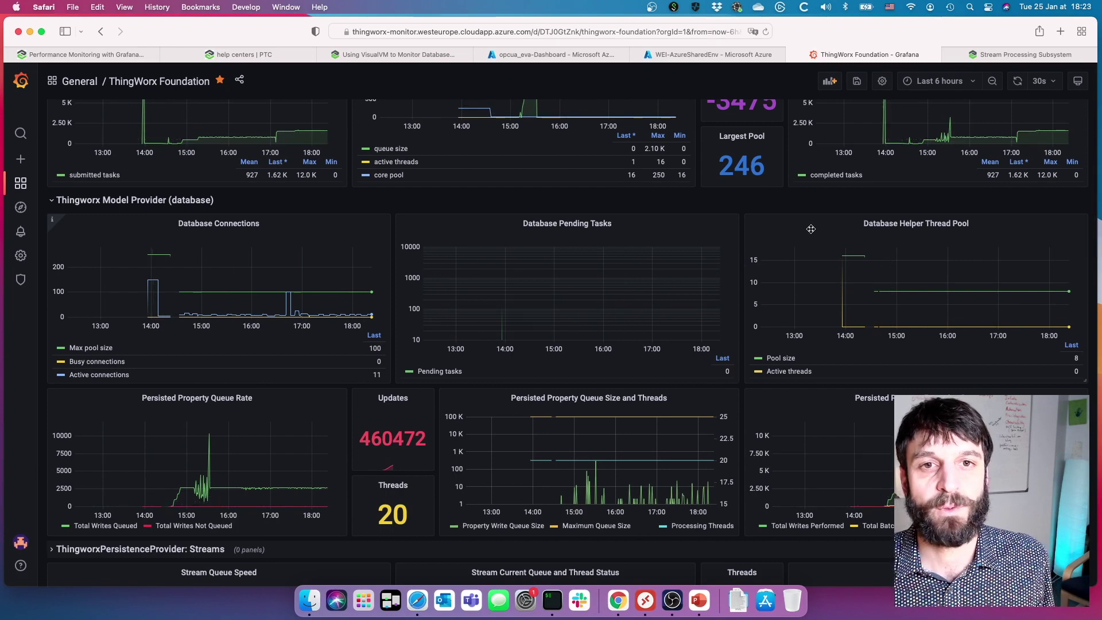
pyautogui.moveTo(462, 290); pyautogui.dragTo(428, 313)
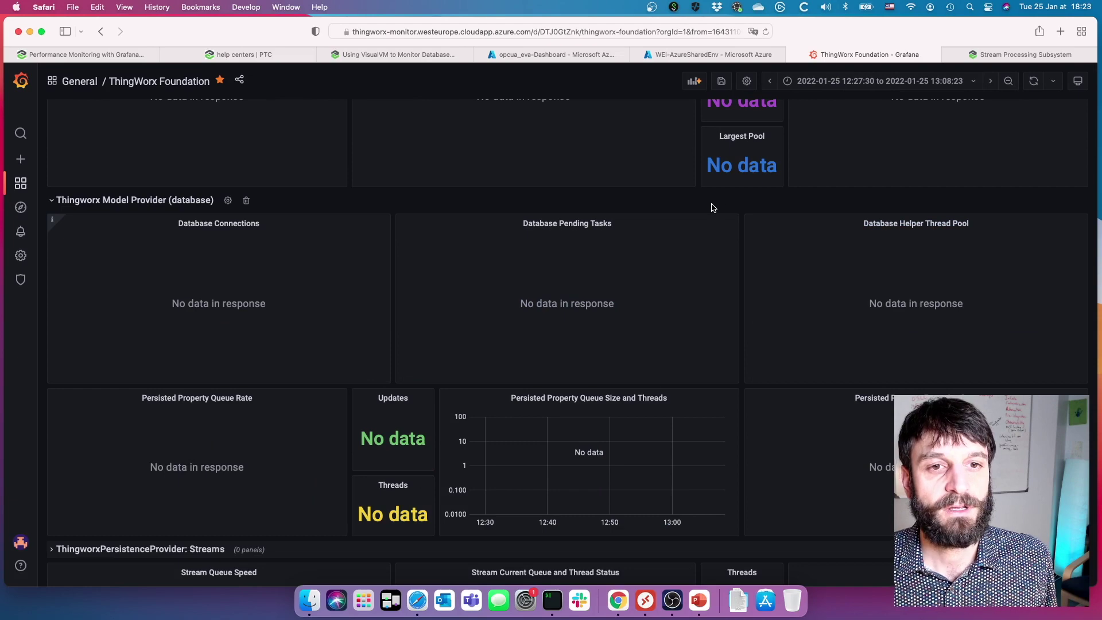
# Set the dashboard time range to the last 1 hour and examine the Database Connections chart.
pyautogui.click(895, 81)
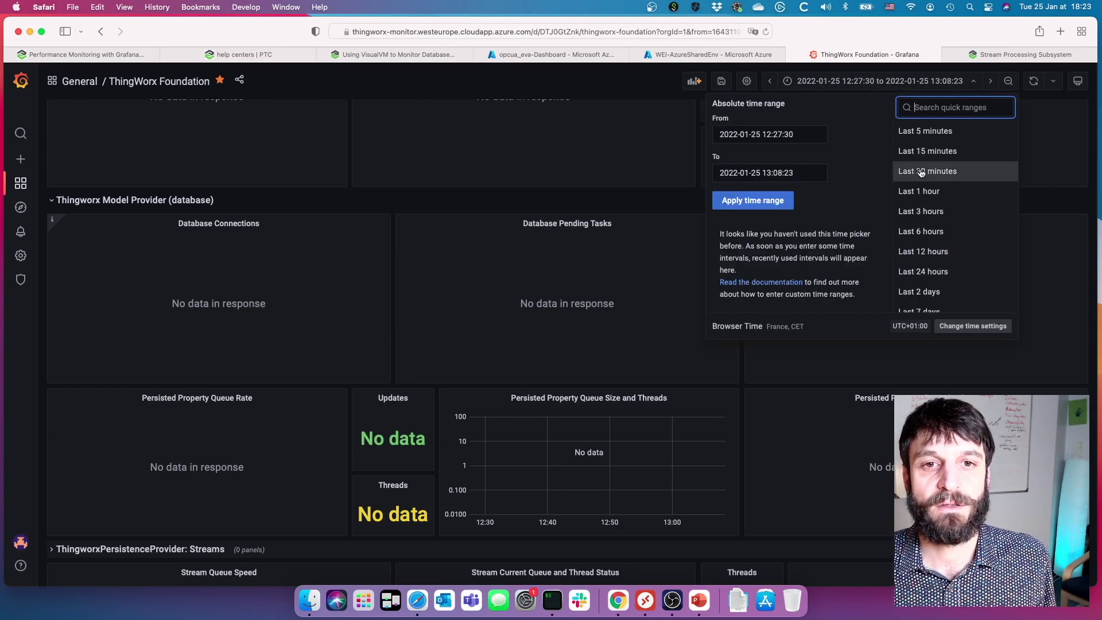
pyautogui.click(931, 192)
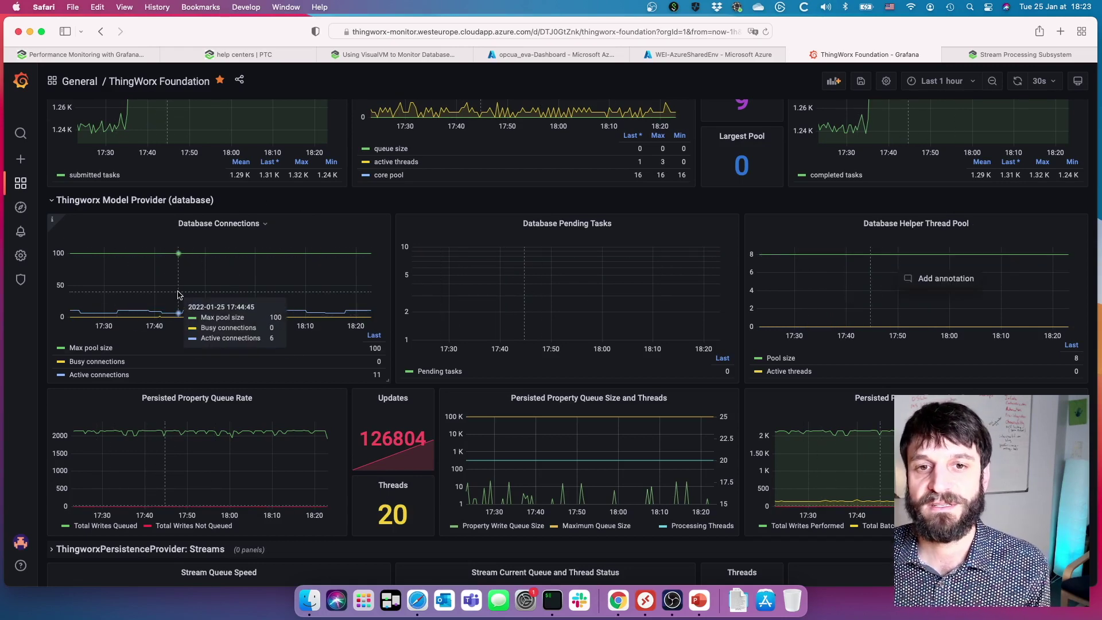
# Examine the Database Helper Thread Pool chart and the persisted property queue rate, queue size and execution rate panels.
pyautogui.scroll(-5, 178, 295)
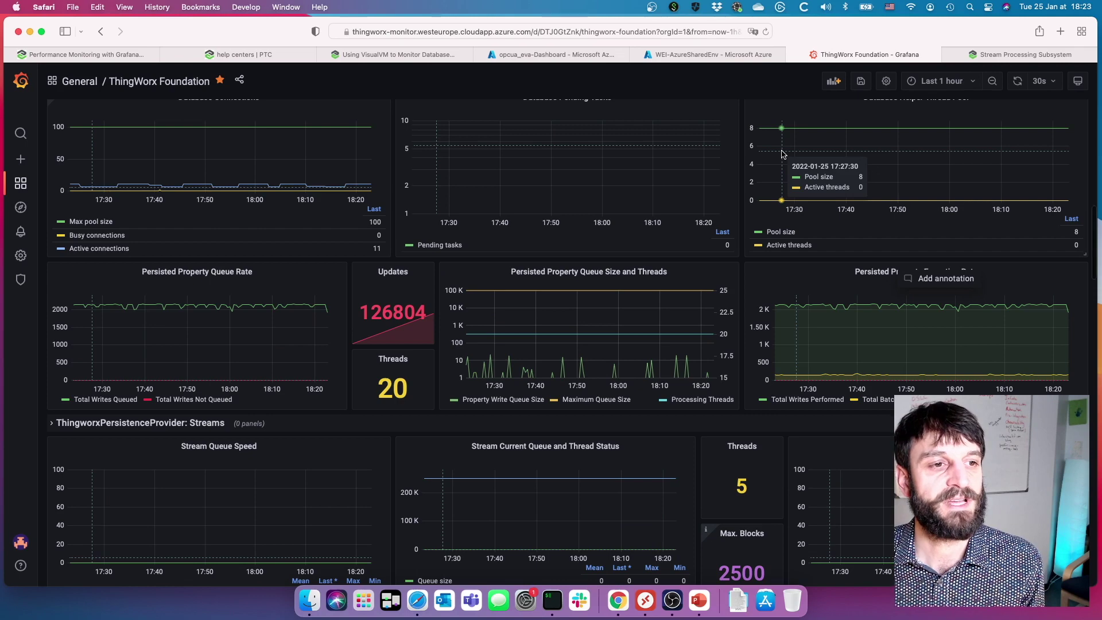
pyautogui.scroll(1, 782, 154)
pyautogui.scroll(-3, 782, 154)
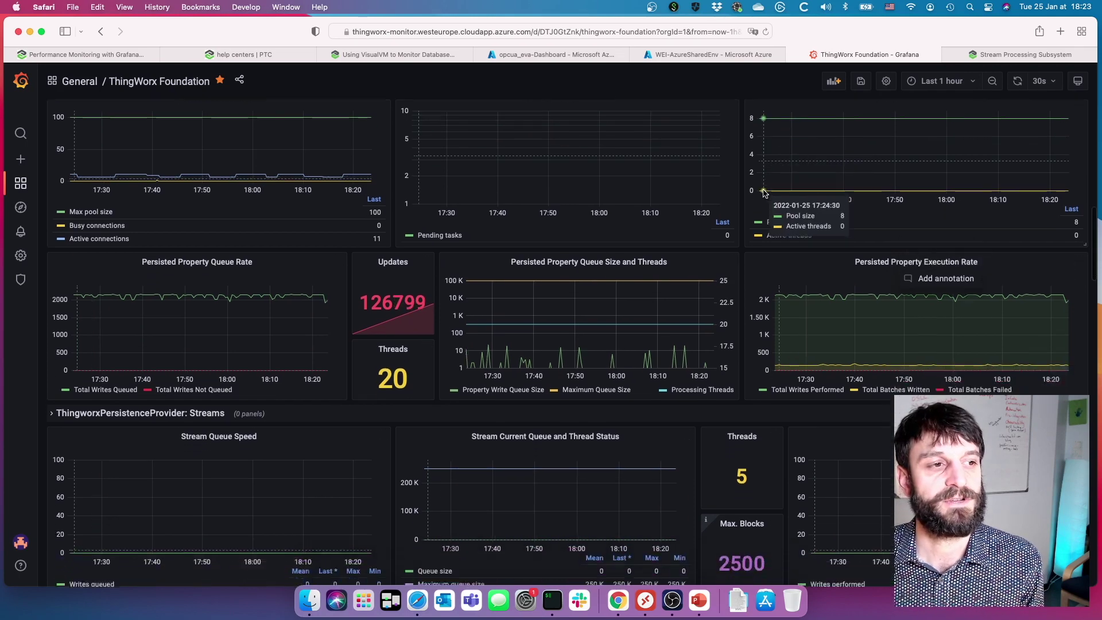
pyautogui.scroll(-2, 763, 193)
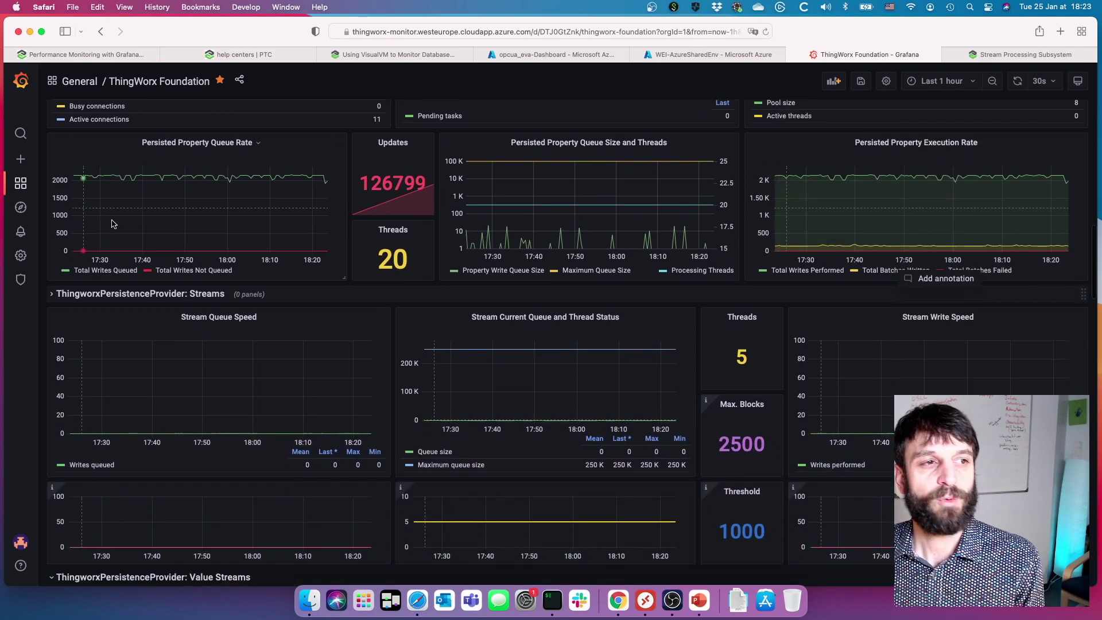
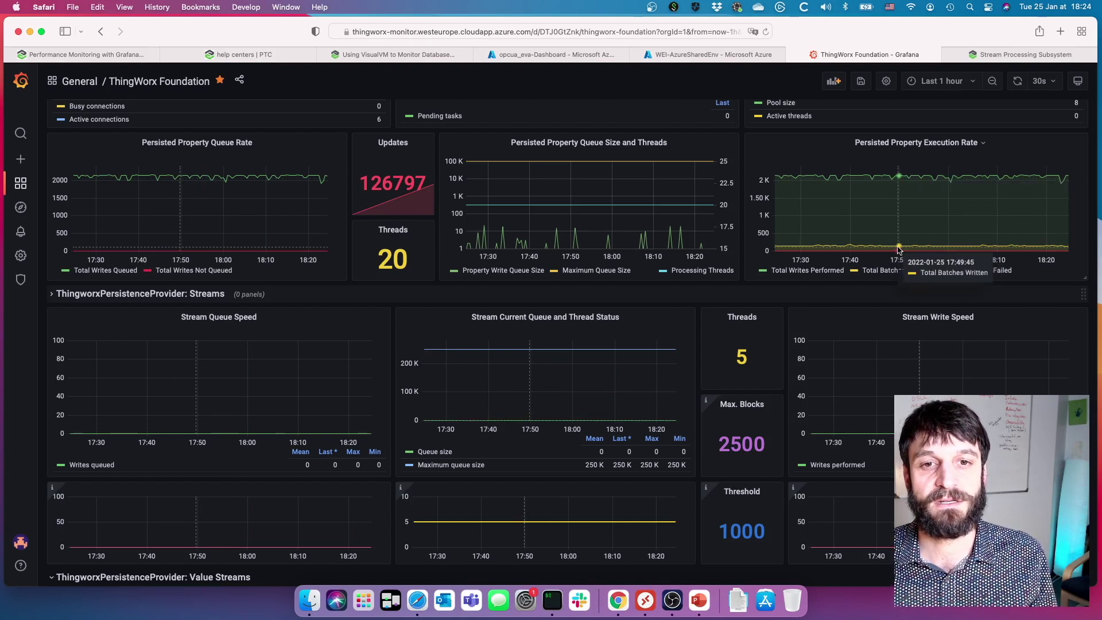
pyautogui.click(875, 243)
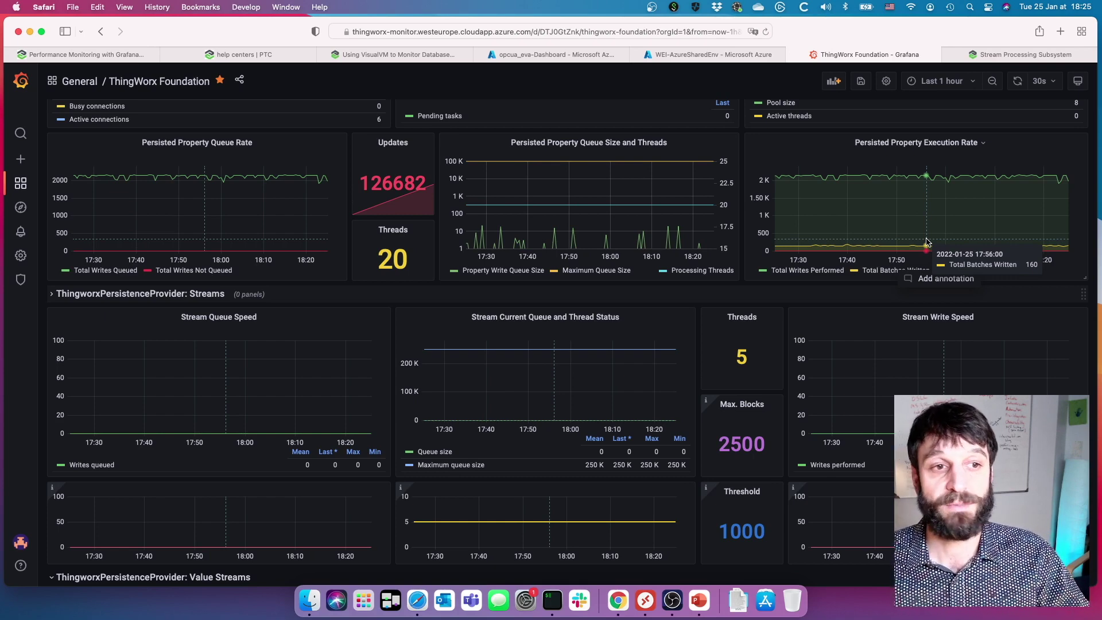
# Look over the ThingworxPersistenceProvider Streams and Value Streams panels and collapse the ThingworxPersistenceProvider: Value Streams row.
pyautogui.scroll(-5, 729, 223)
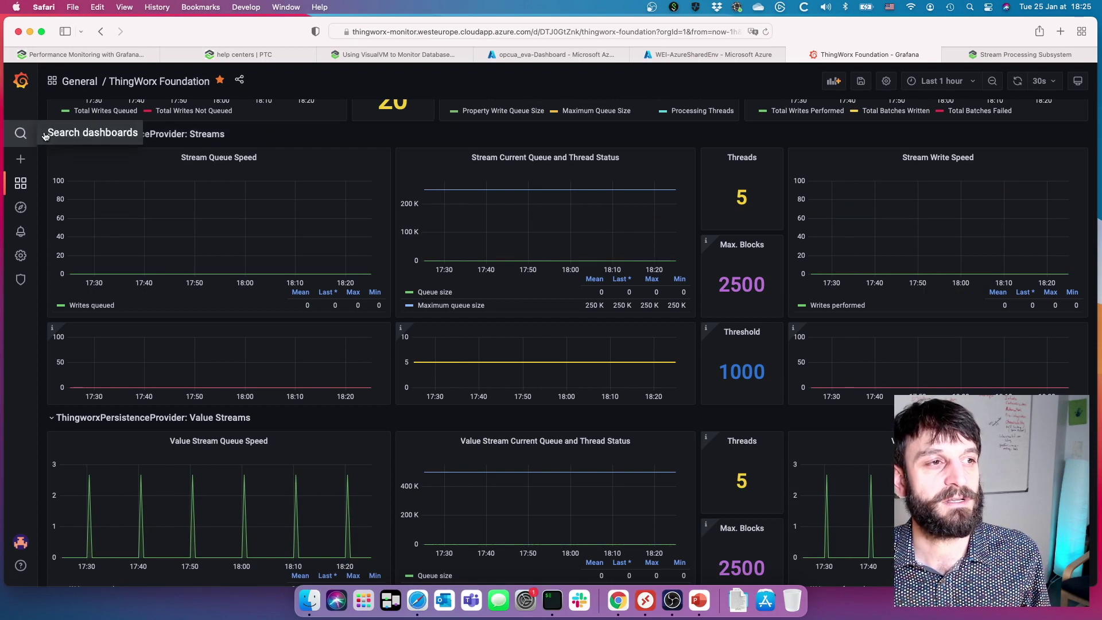
pyautogui.scroll(-3, 335, 436)
pyautogui.scroll(-5, 334, 436)
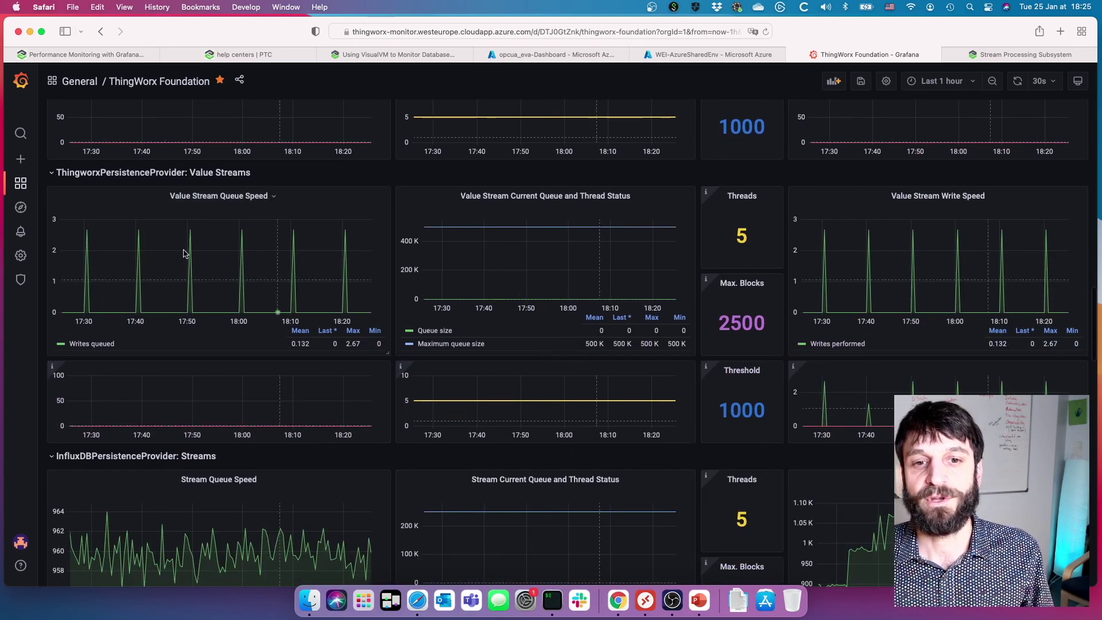
pyautogui.click(53, 176)
pyautogui.scroll(-3, 445, 253)
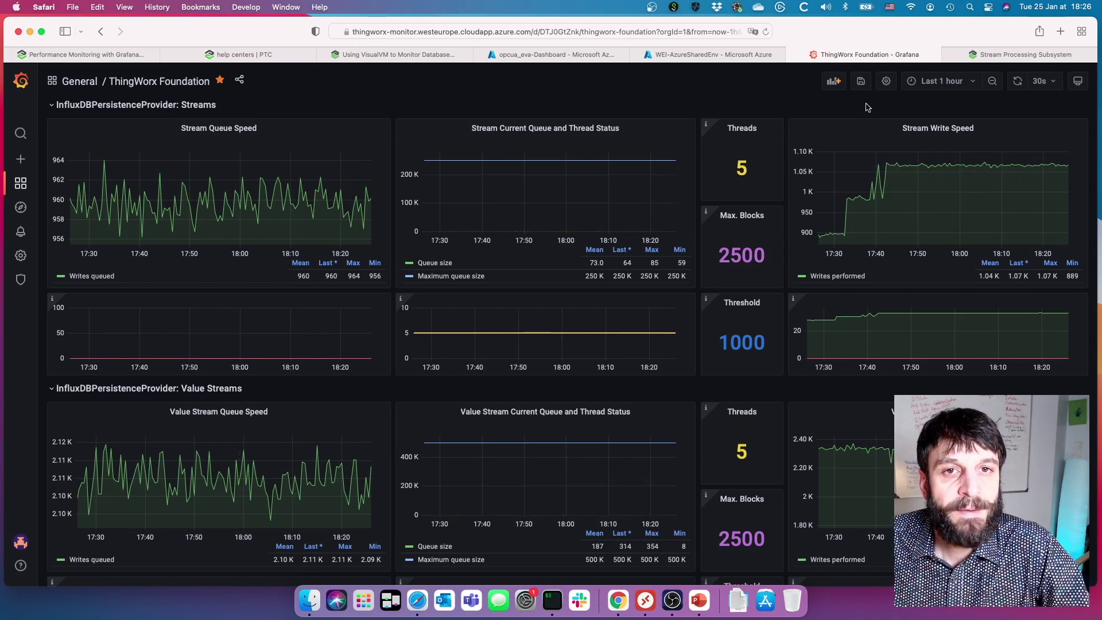
# Set the dashboard time range to the last 3 hours and view the InfluxDBPersistenceProvider stream and value stream charts.
pyautogui.click(938, 82)
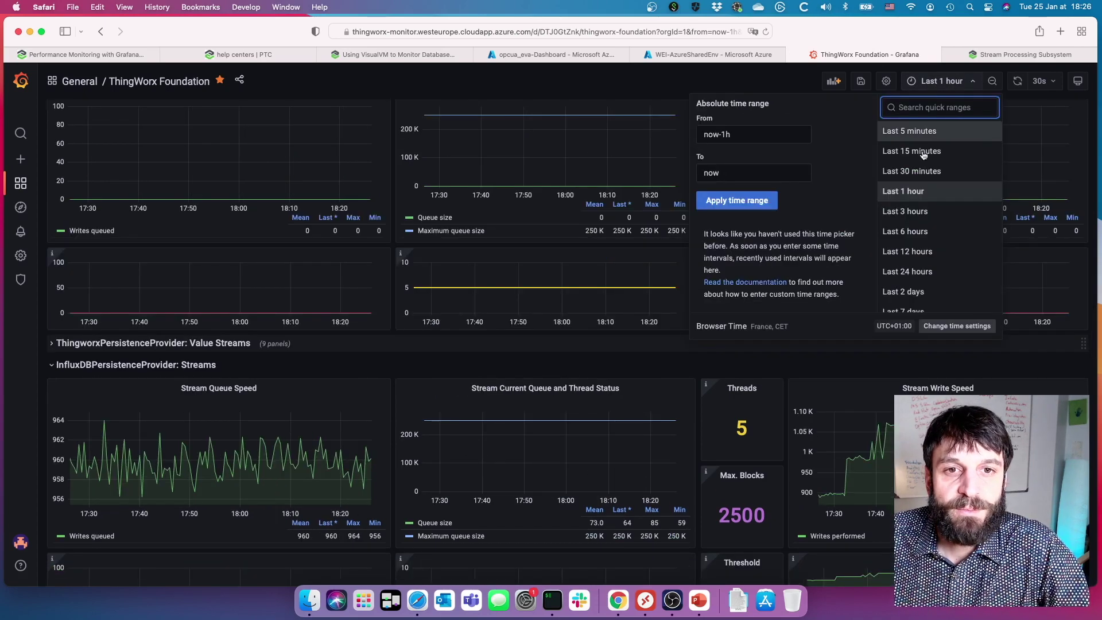
pyautogui.click(918, 211)
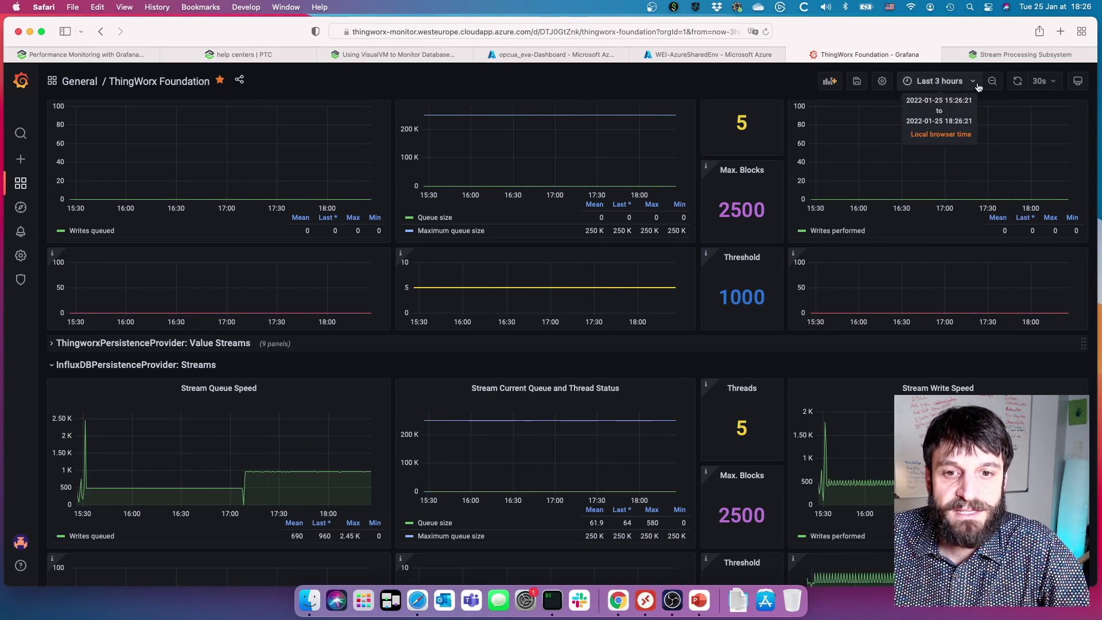
pyautogui.scroll(-5, 913, 282)
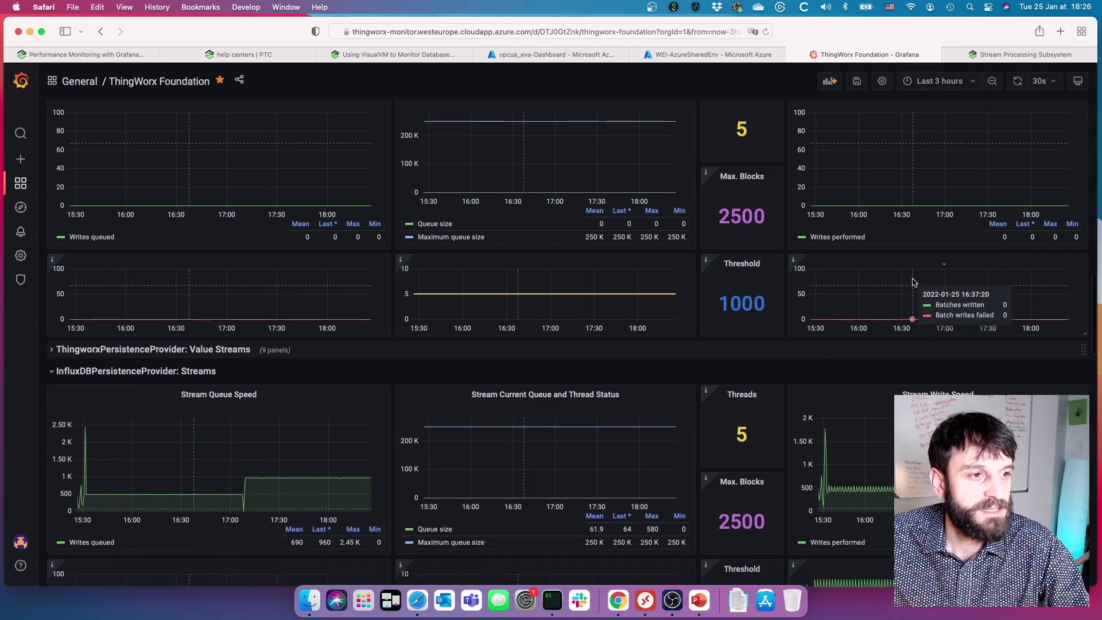
pyautogui.scroll(-2, 913, 282)
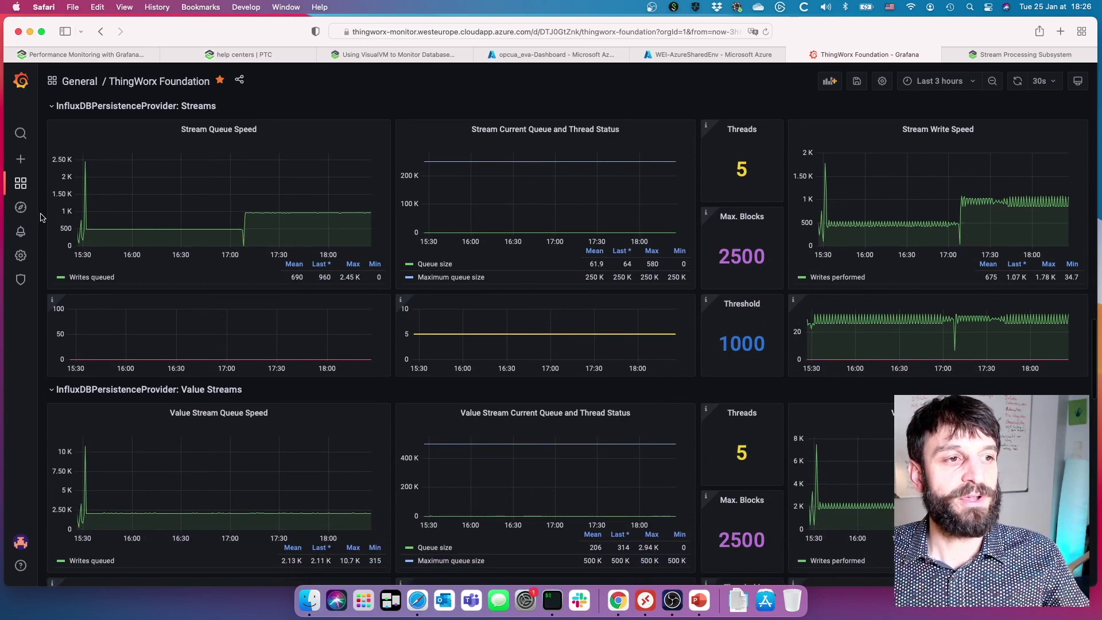
# Set the dashboard time range to the last 6 hours and examine the InfluxDBPersistenceProvider queue speed, current queue and write speed charts.
pyautogui.click(959, 90)
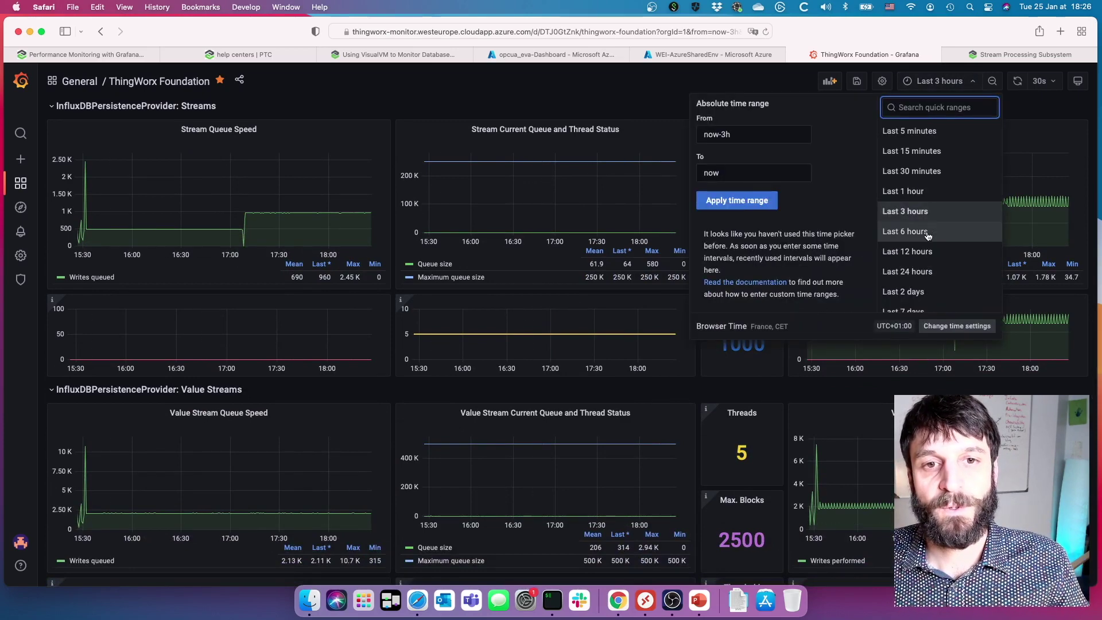
pyautogui.click(912, 212)
pyautogui.moveTo(196, 249)
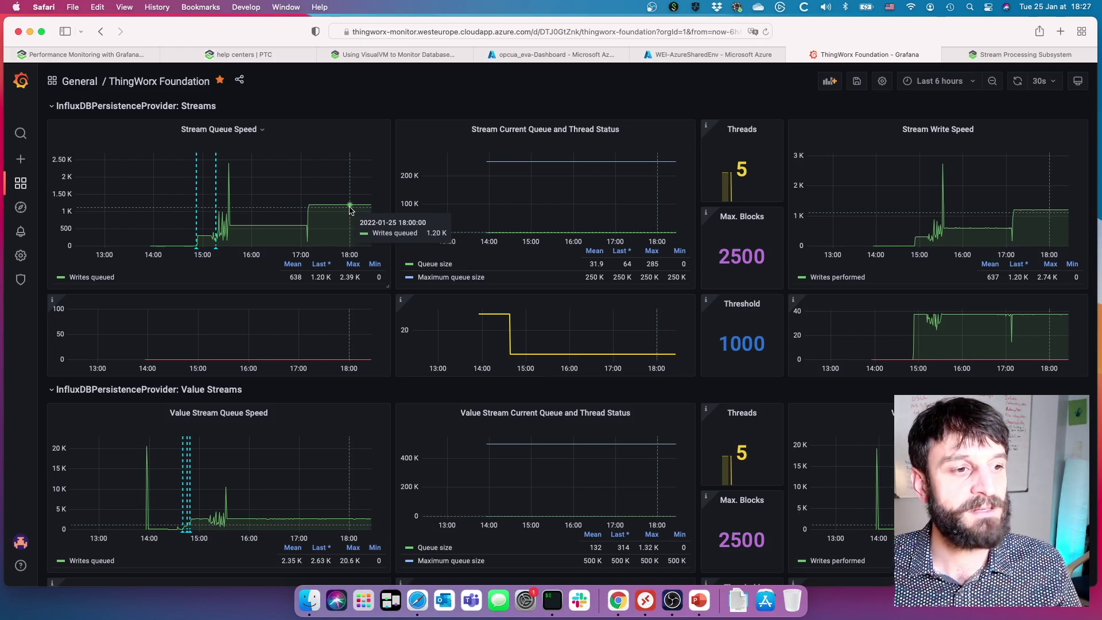
pyautogui.scroll(-1, 349, 210)
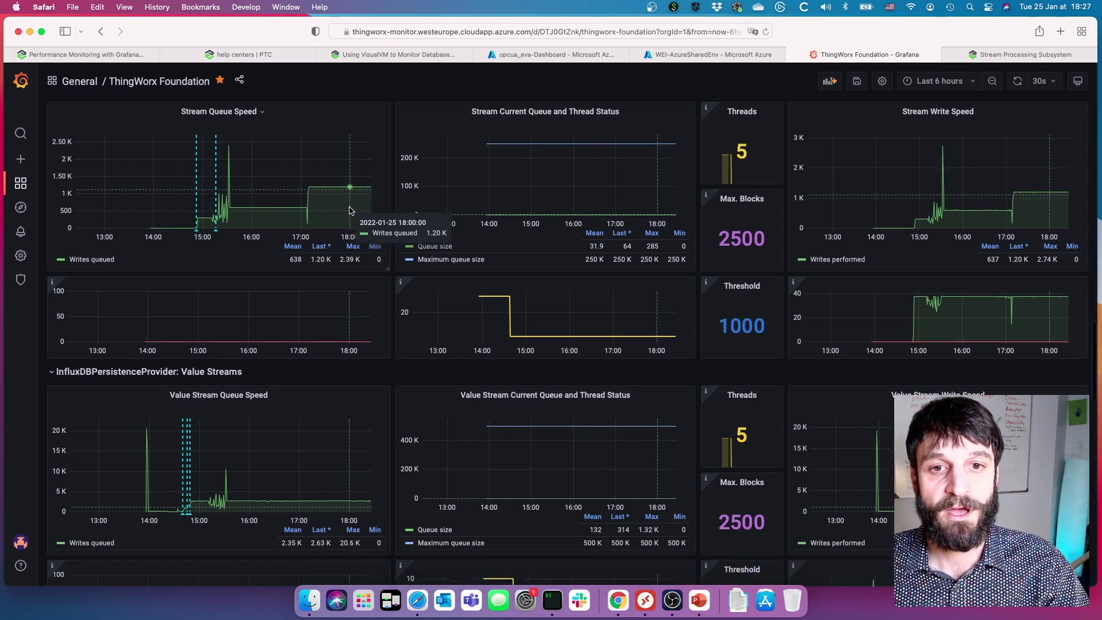
pyautogui.scroll(-1, 350, 210)
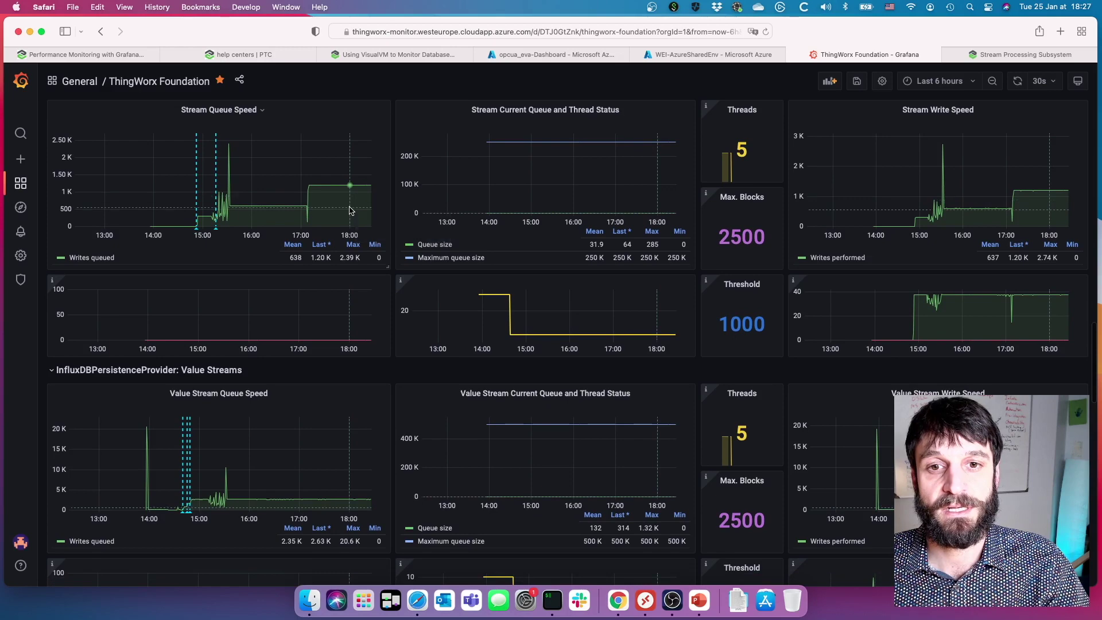
pyautogui.scroll(-3, 286, 428)
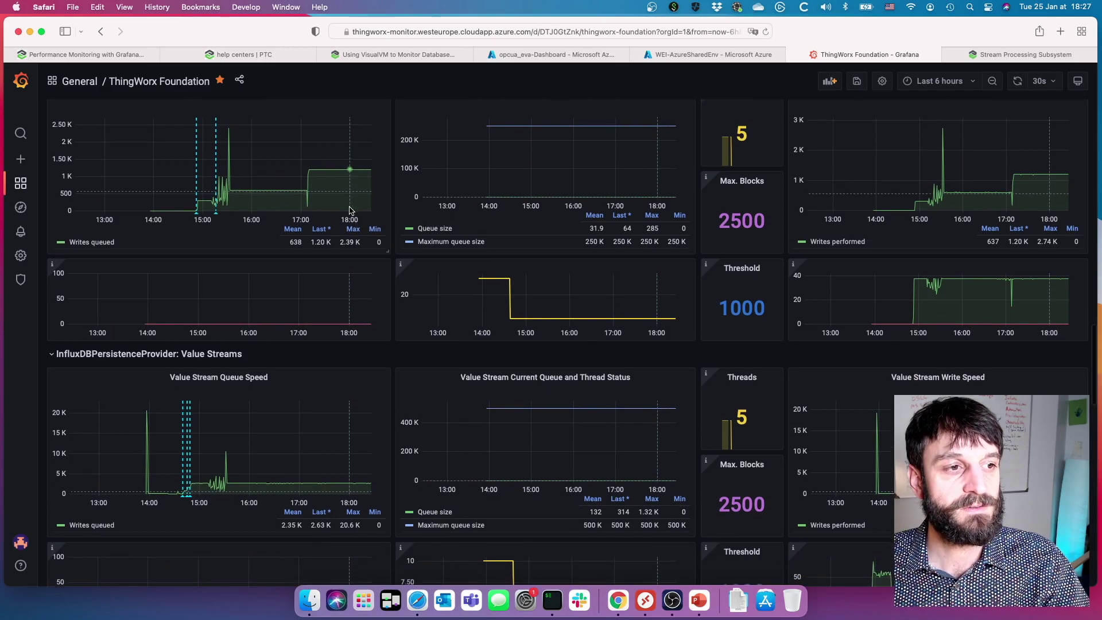
pyautogui.scroll(-3, 286, 428)
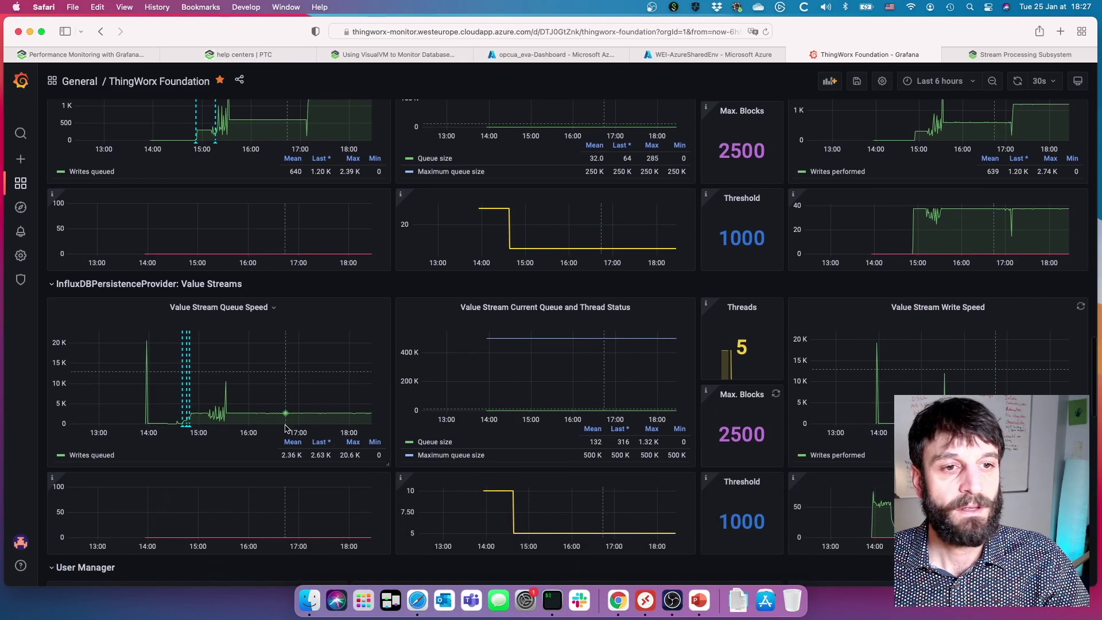
pyautogui.scroll(6, 285, 428)
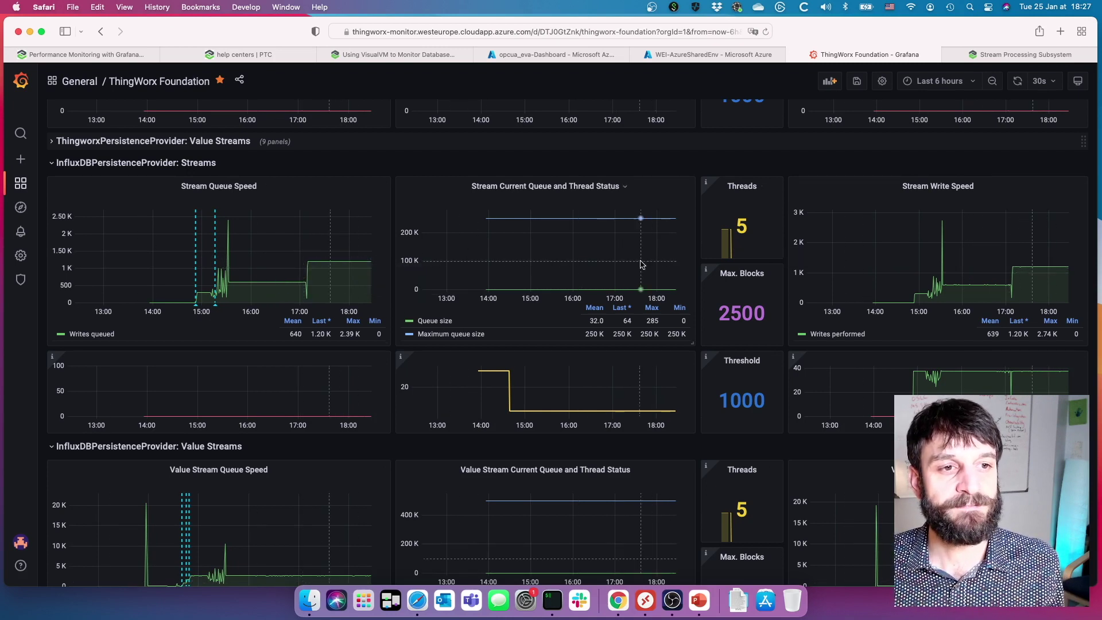
pyautogui.scroll(-1, 641, 264)
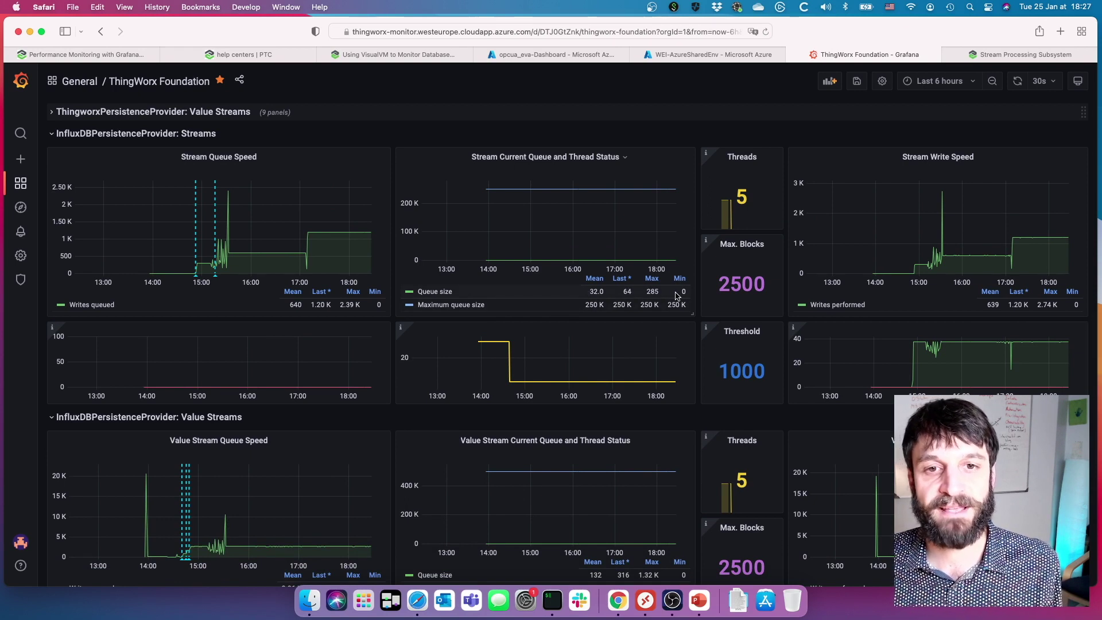
pyautogui.moveTo(953, 261)
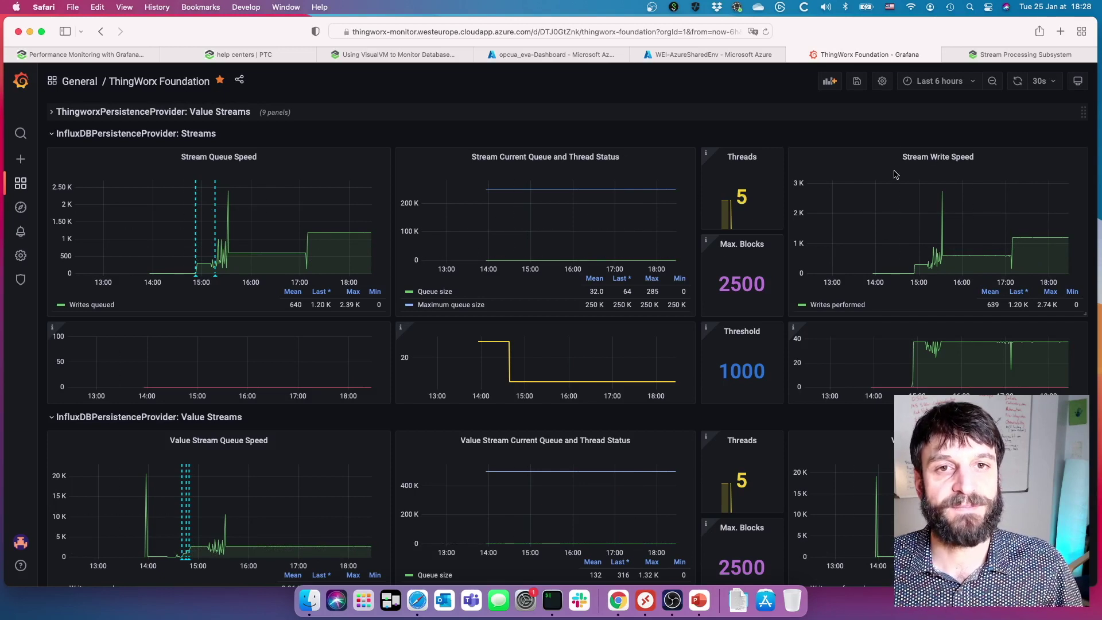
# View the InfluxDB stream charts over the last 12 hours, and return the dashboard time range to the last 3 hours.
pyautogui.click(974, 80)
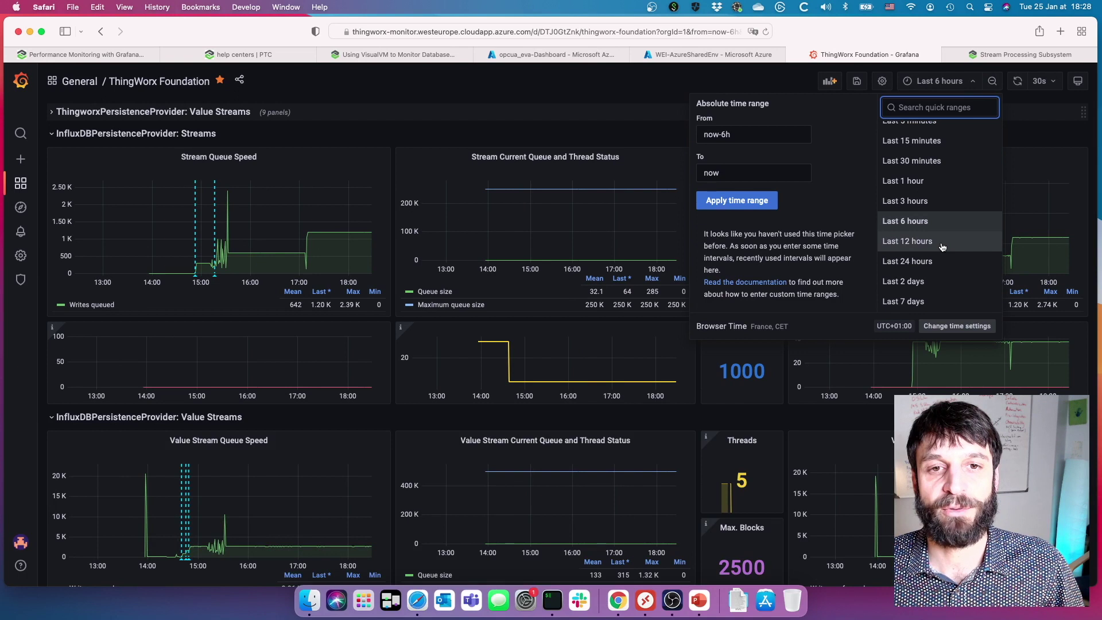
pyautogui.click(942, 242)
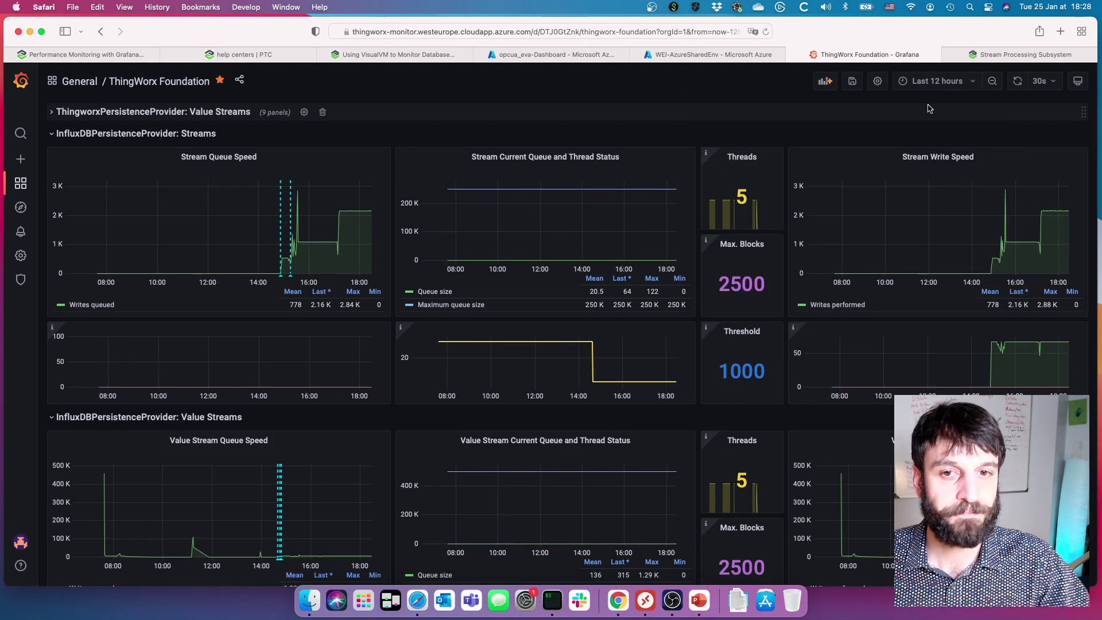
pyautogui.click(941, 81)
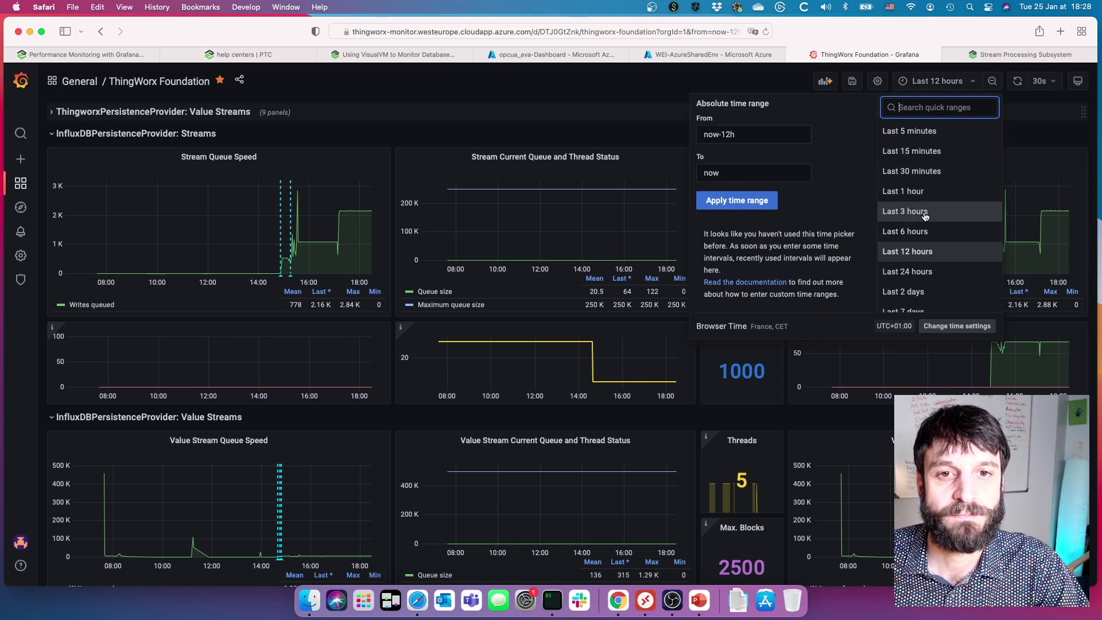
pyautogui.click(925, 212)
# Examine the InfluxDBPersistenceProvider value stream panels, including the Value Stream Not Queued Speed and active threads charts.
pyautogui.scroll(-10, 851, 264)
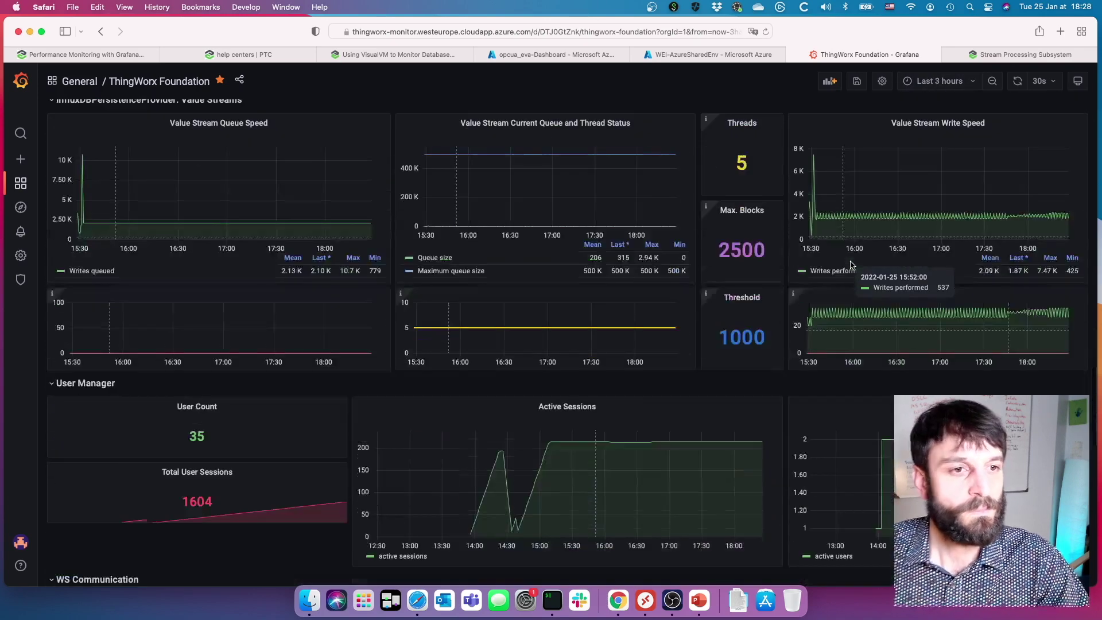
pyautogui.scroll(-5, 851, 264)
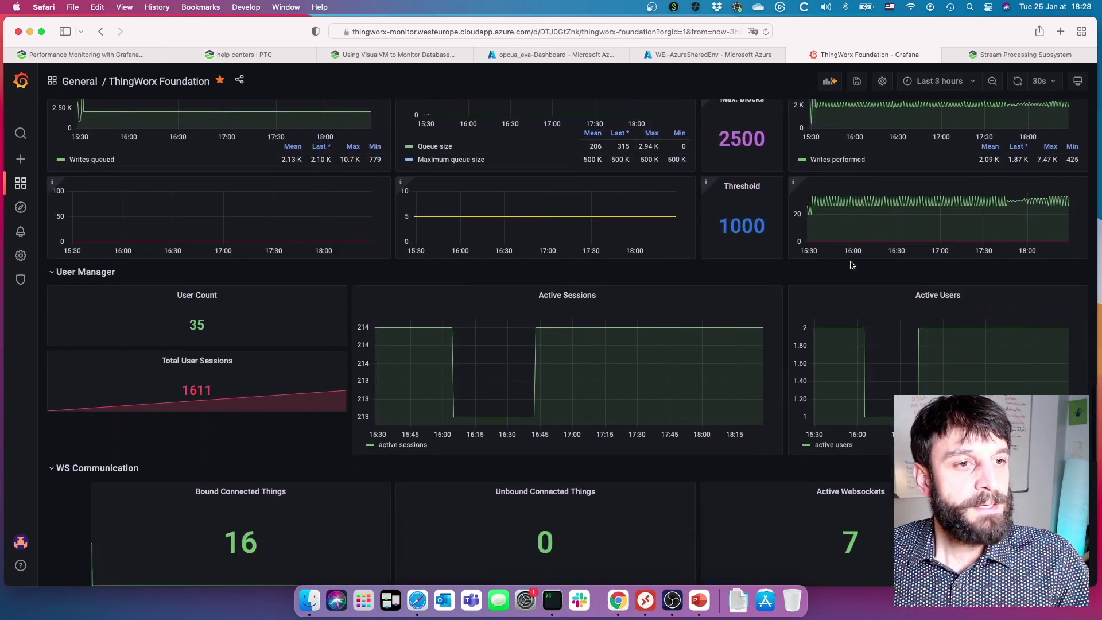
pyautogui.scroll(8, 850, 264)
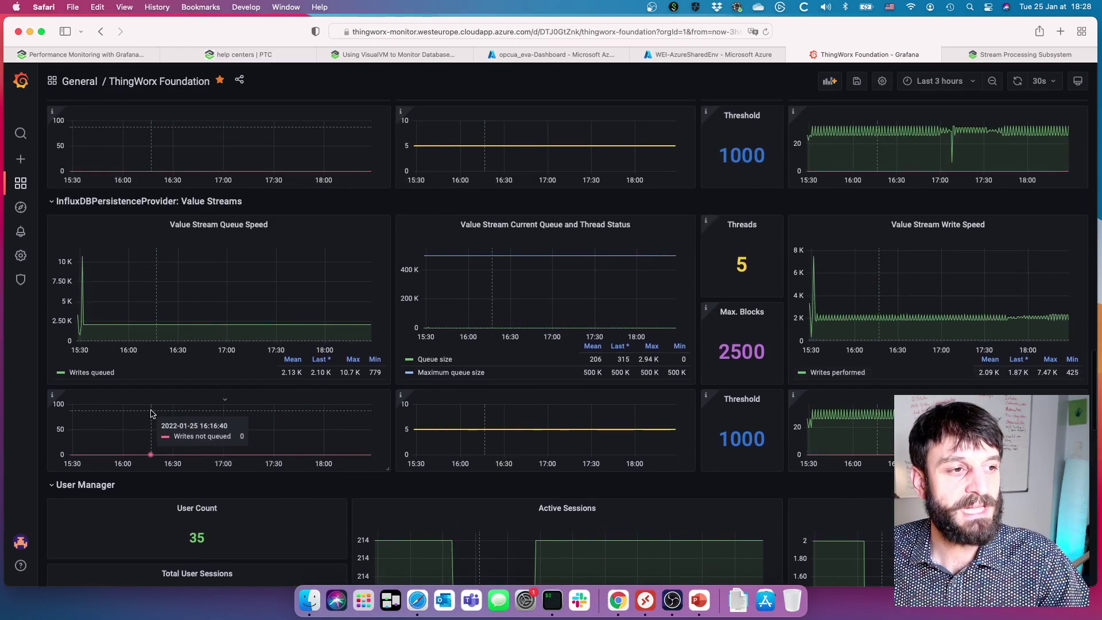
pyautogui.moveTo(58, 395)
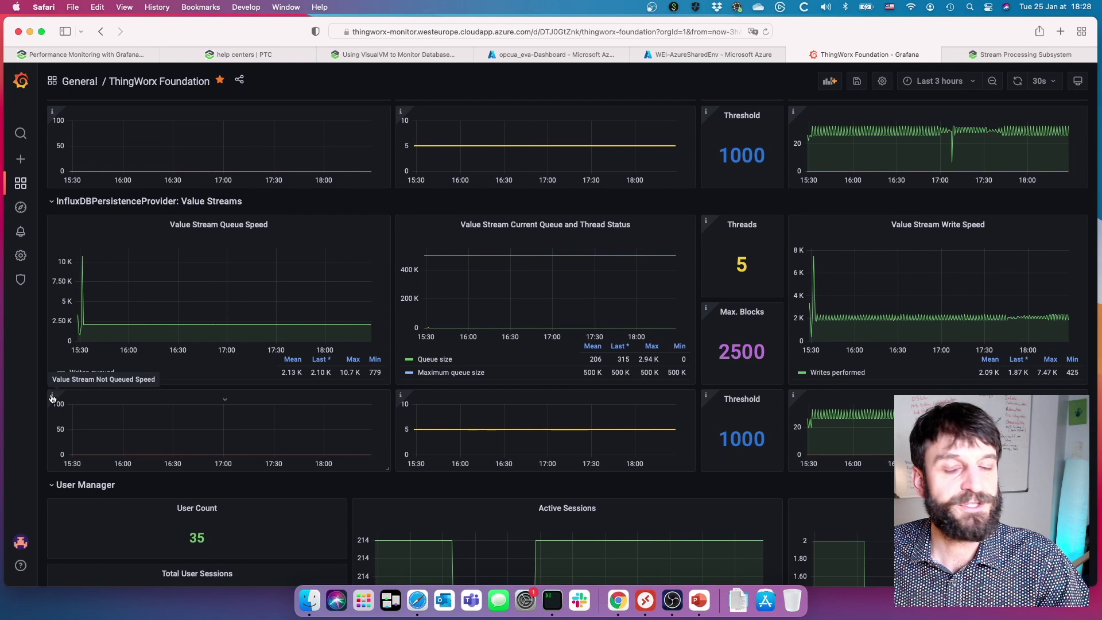
pyautogui.moveTo(399, 397)
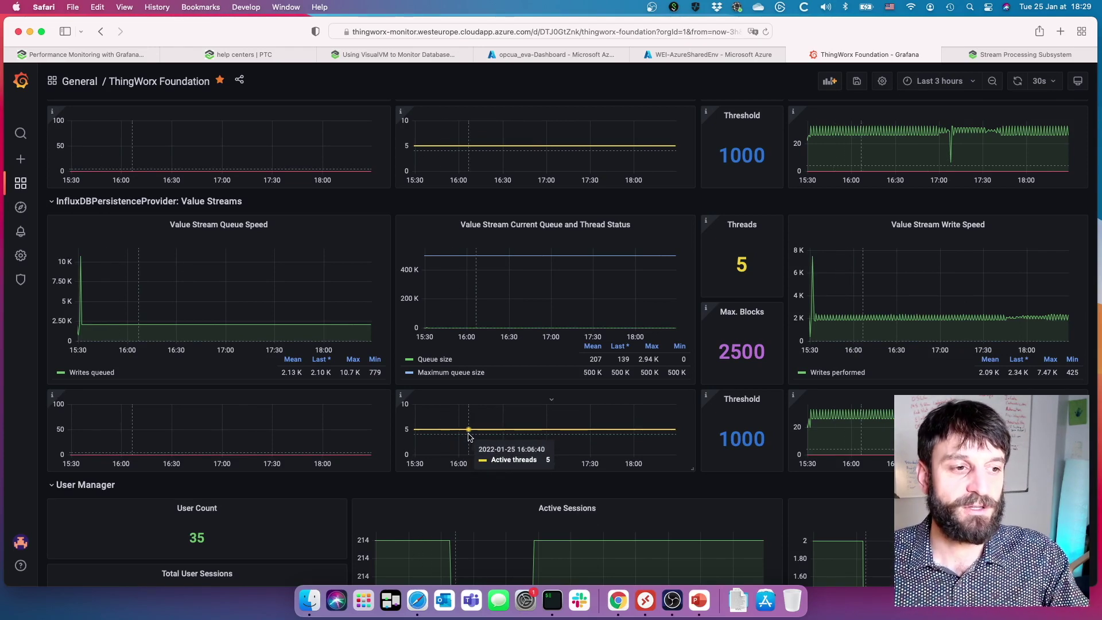
# Review the User Manager, WS Communication and Data Table Processing panels, including the Datatable Queue Size chart.
pyautogui.scroll(-3, 466, 439)
pyautogui.scroll(-10, 469, 437)
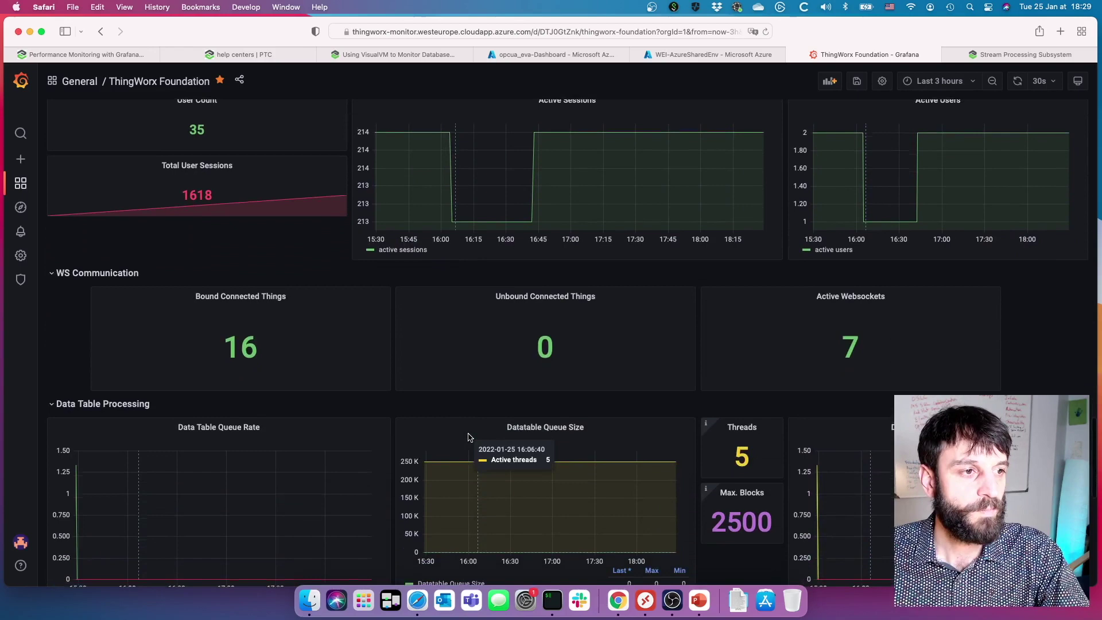
pyautogui.scroll(-8, 469, 438)
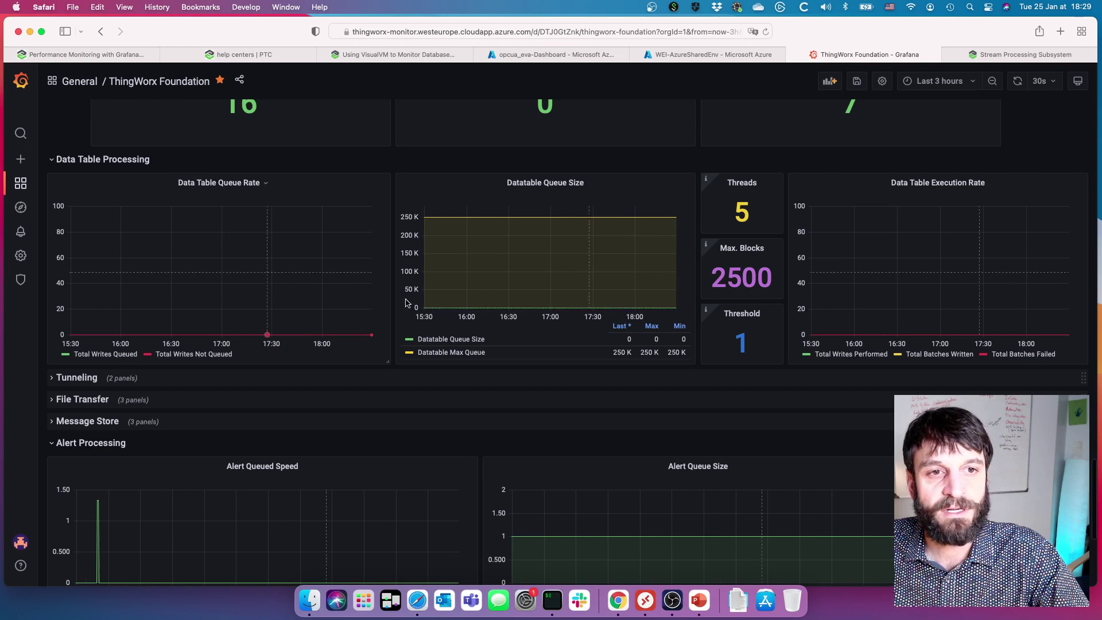
pyautogui.moveTo(663, 223)
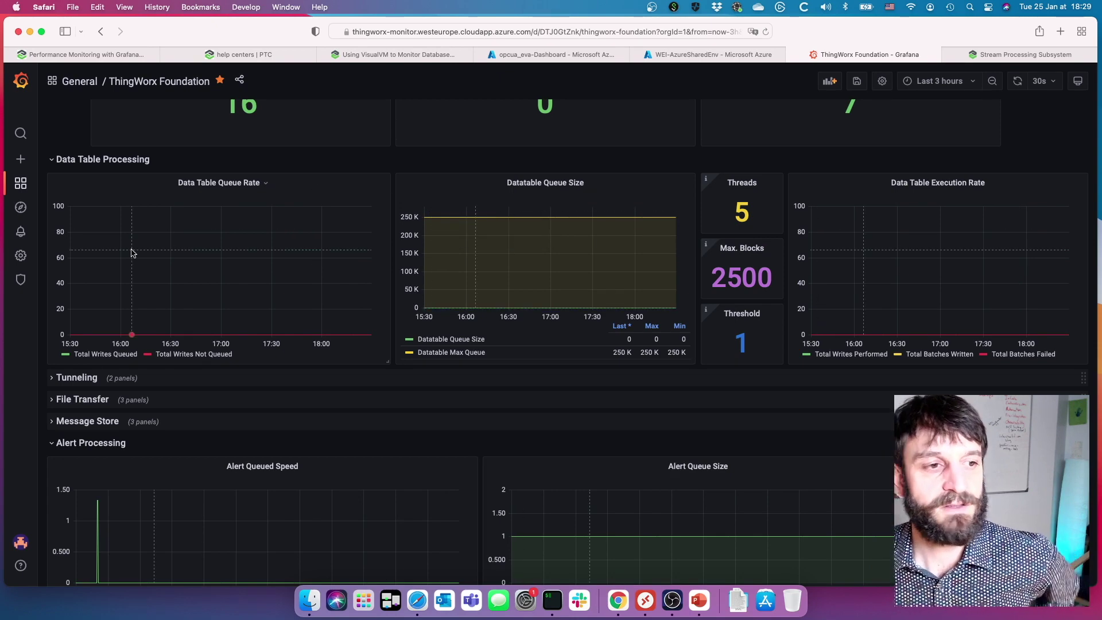
# Review the Alert Processing panels for alert queued speed, alert queue size and anomaly detection at the end of the dashboard.
pyautogui.scroll(-5, 131, 252)
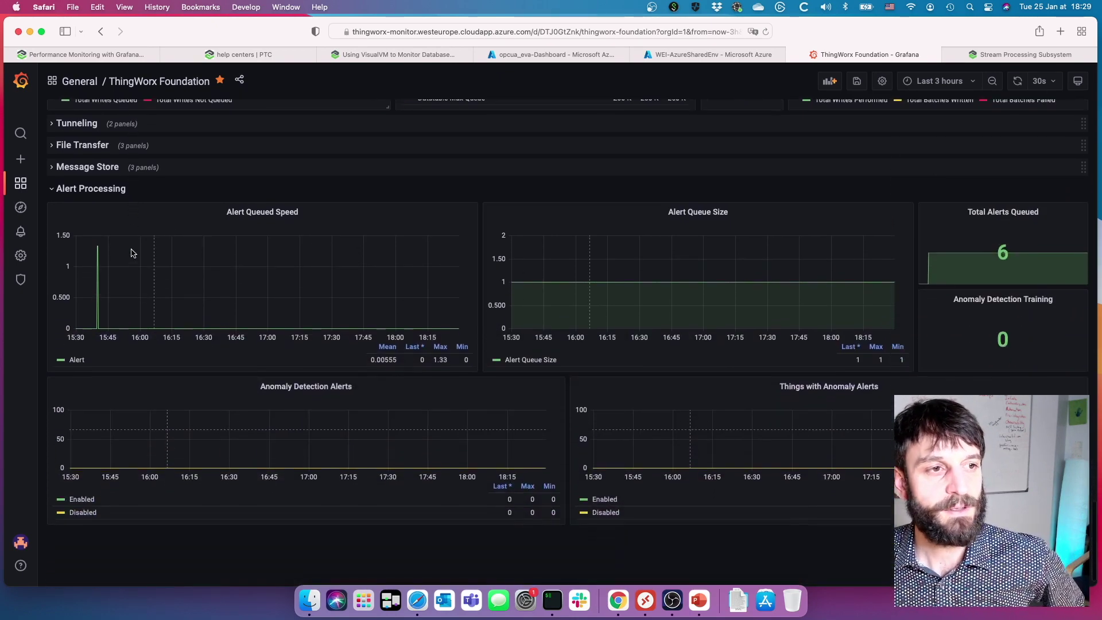
pyautogui.scroll(-1, 132, 252)
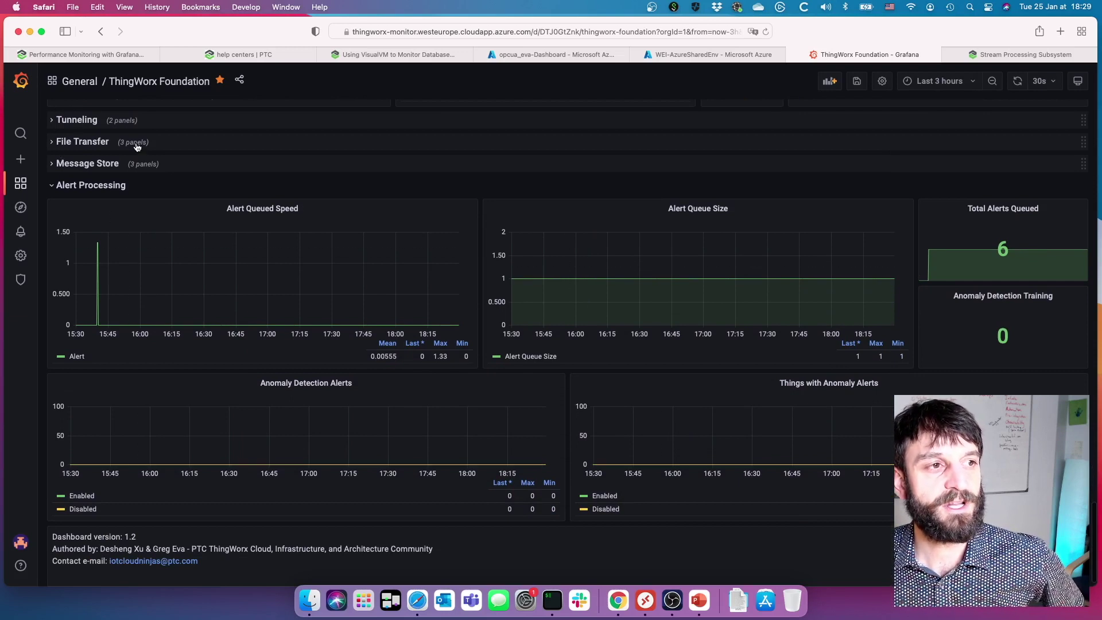
pyautogui.scroll(-1, 244, 211)
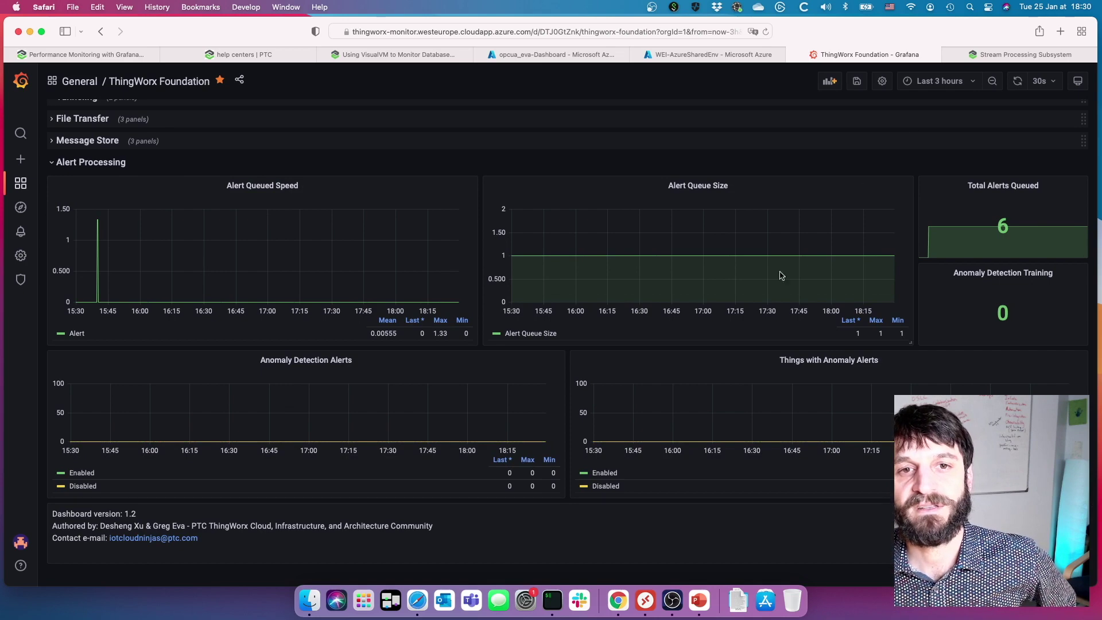
pyautogui.click(947, 84)
pyautogui.scroll(-6, 941, 264)
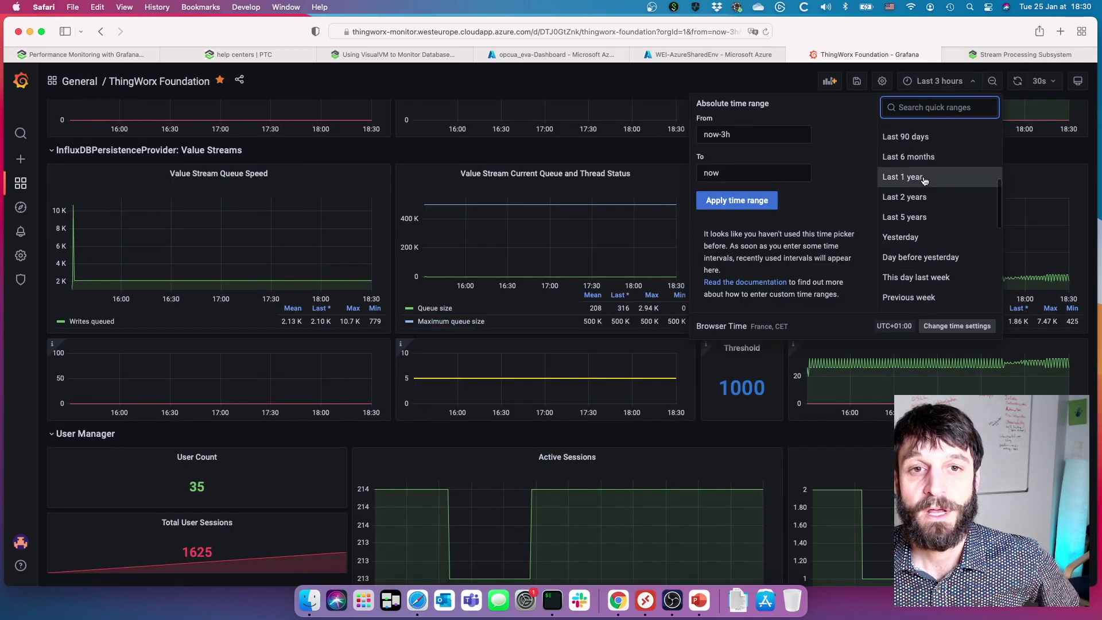
pyautogui.click(923, 181)
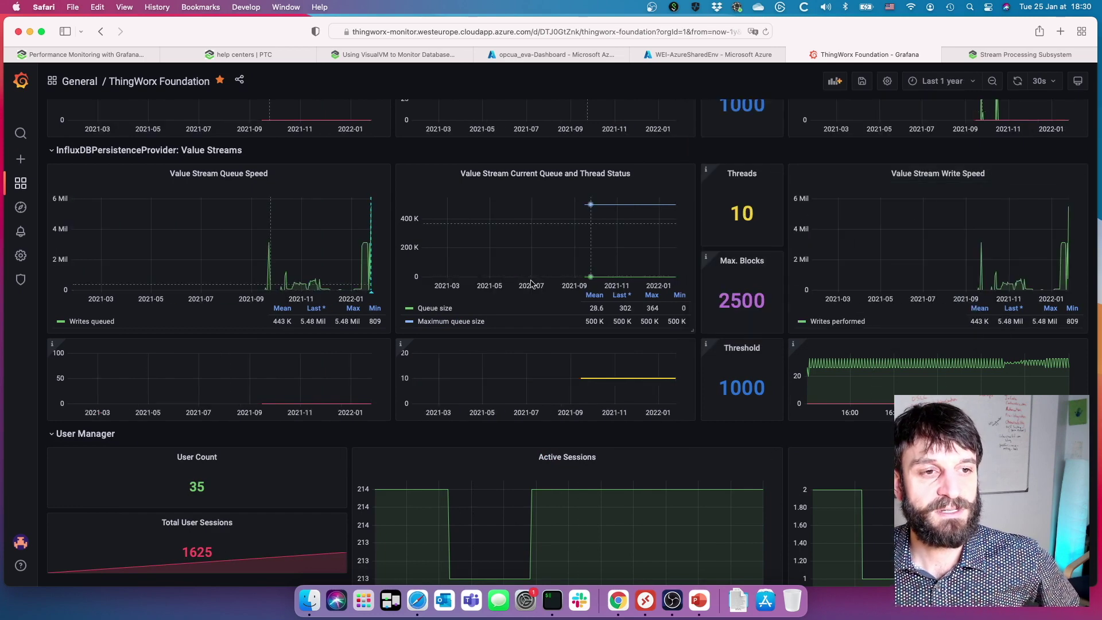
pyautogui.scroll(-2, 531, 283)
pyautogui.scroll(-14, 531, 283)
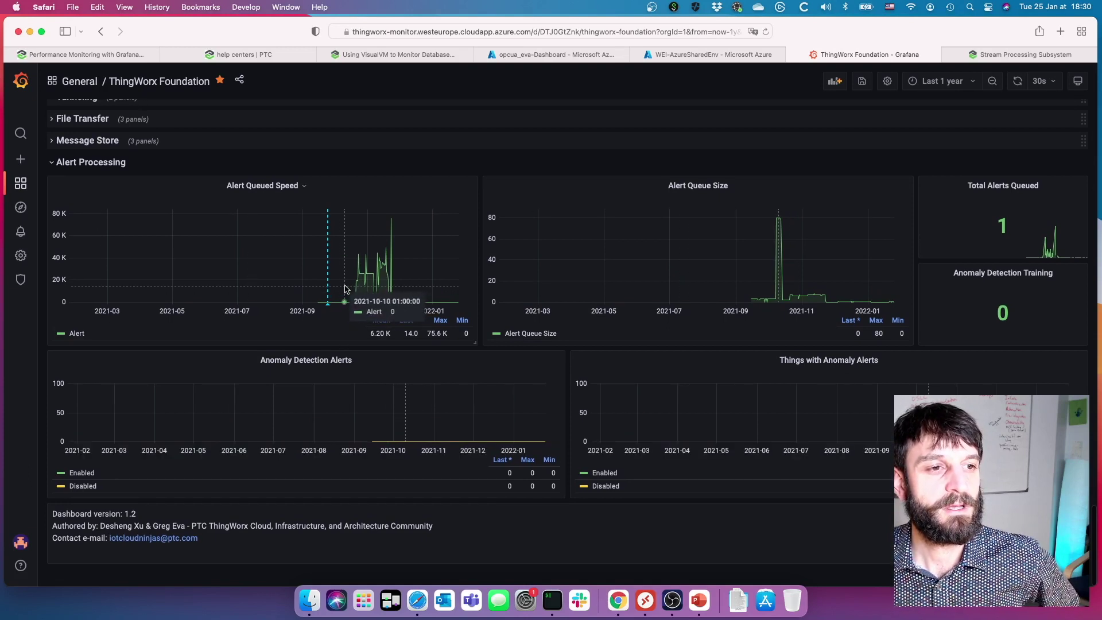
pyautogui.moveTo(347, 288); pyautogui.dragTo(400, 288)
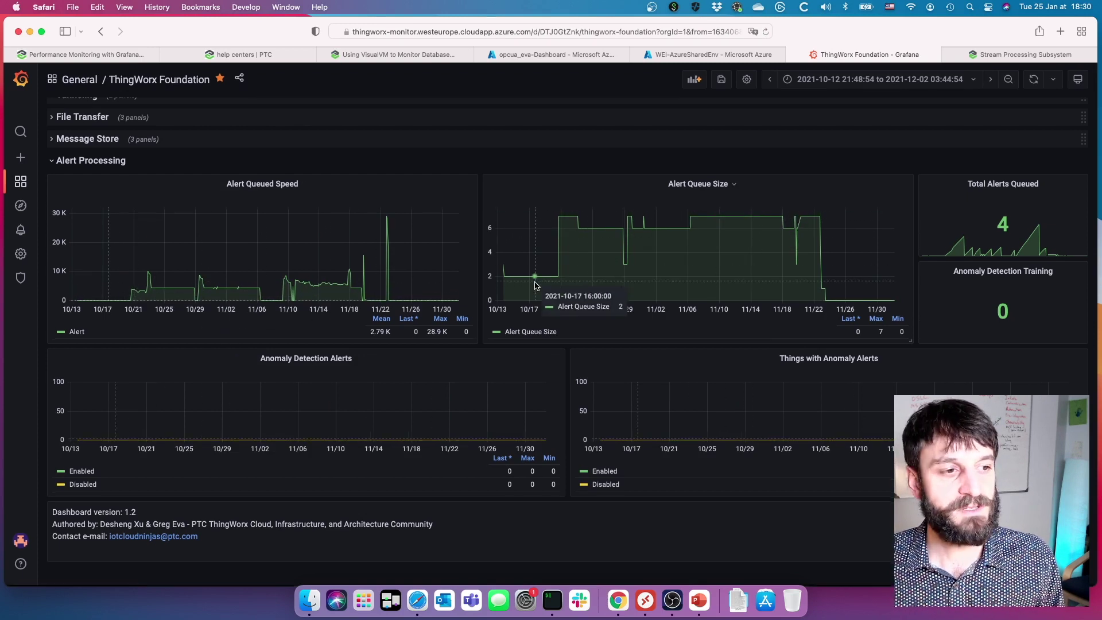
# Set the ThingWorx Foundation dashboard's time range to the last 1 hour and return to its Platform panels.
pyautogui.click(976, 82)
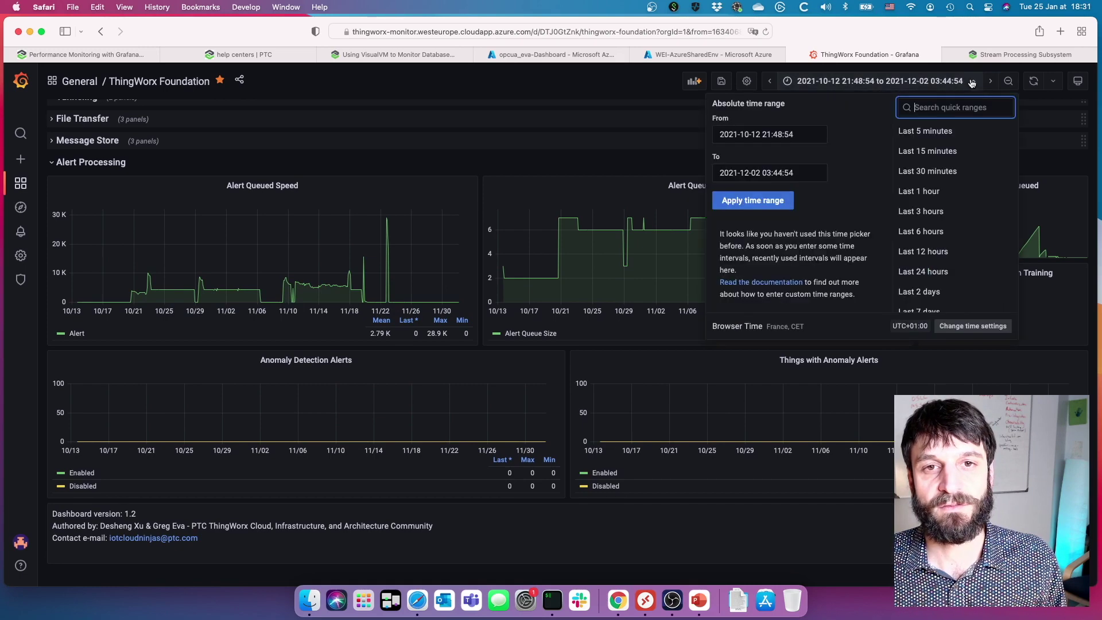
pyautogui.click(925, 191)
pyautogui.scroll(6, 618, 238)
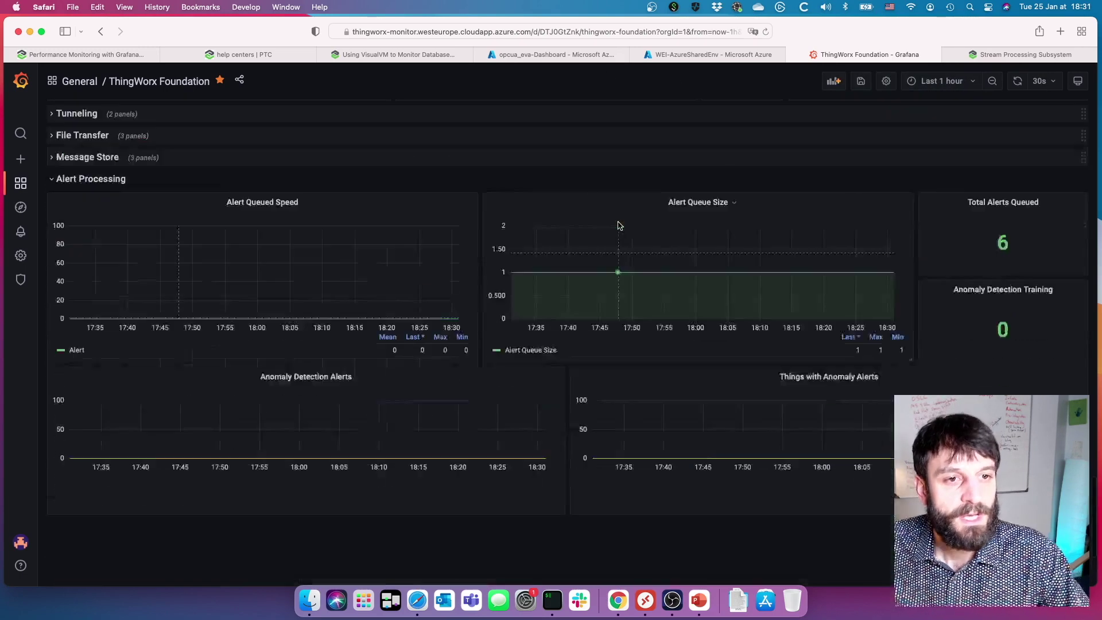
pyautogui.scroll(15, 617, 225)
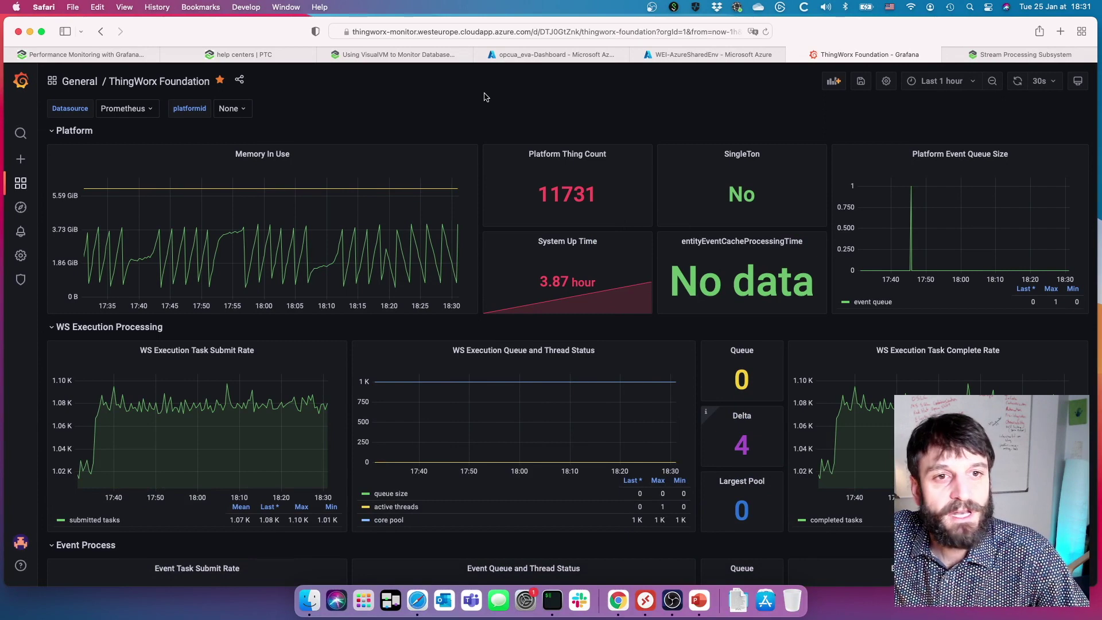
# Open the ThingWorx IoT Hub Connector dashboard and review its thread states, ingress message count, message rate and mean message size panels.
pyautogui.click(81, 81)
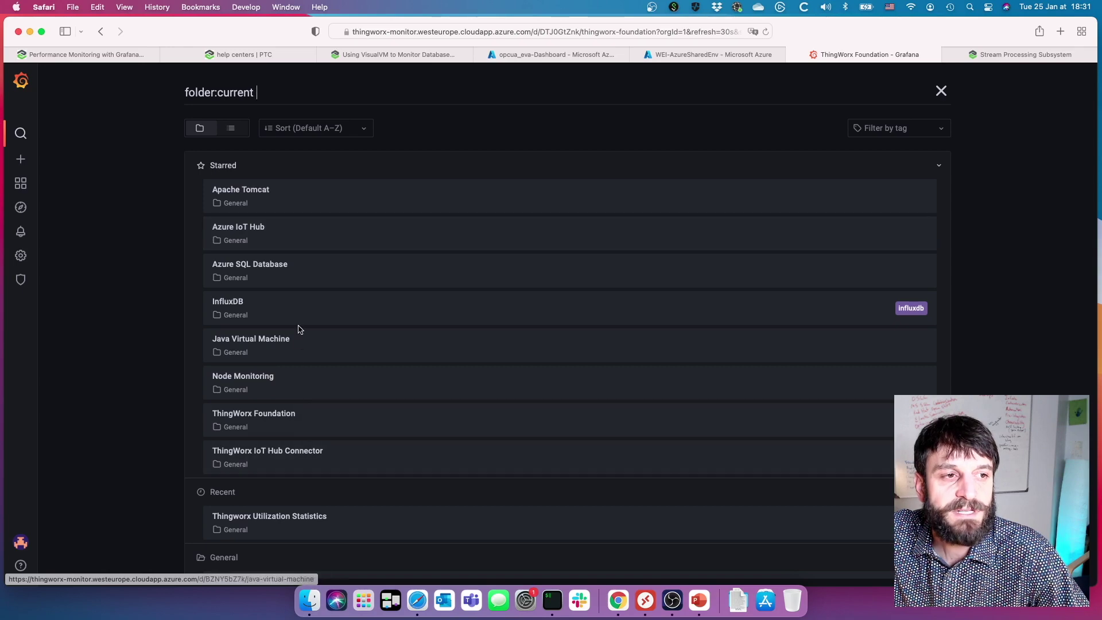
pyautogui.click(293, 451)
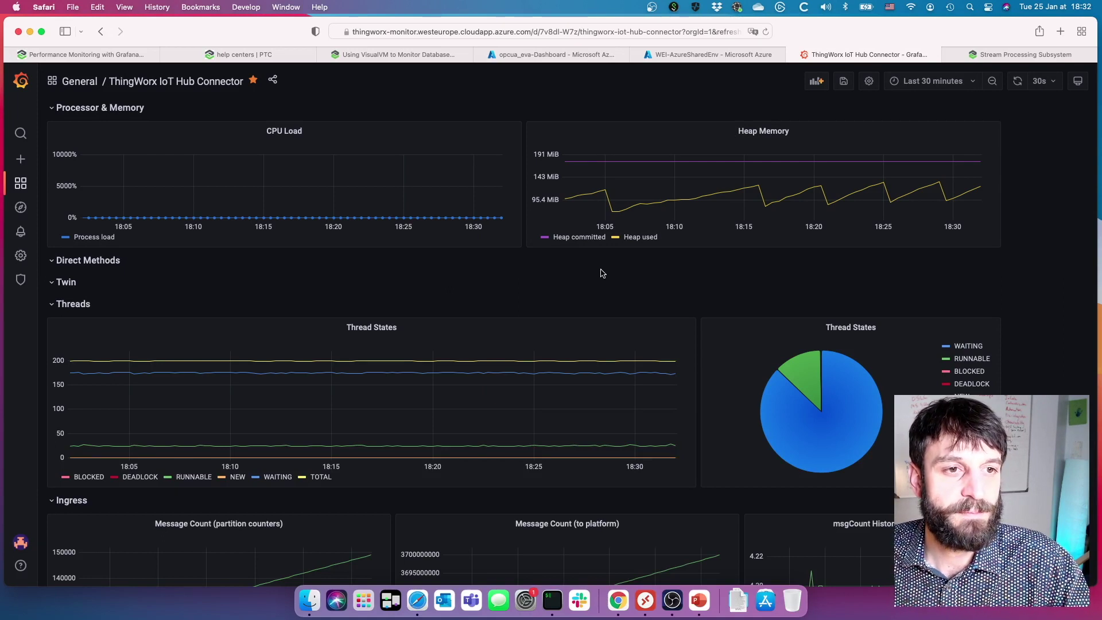
pyautogui.scroll(-5, 602, 274)
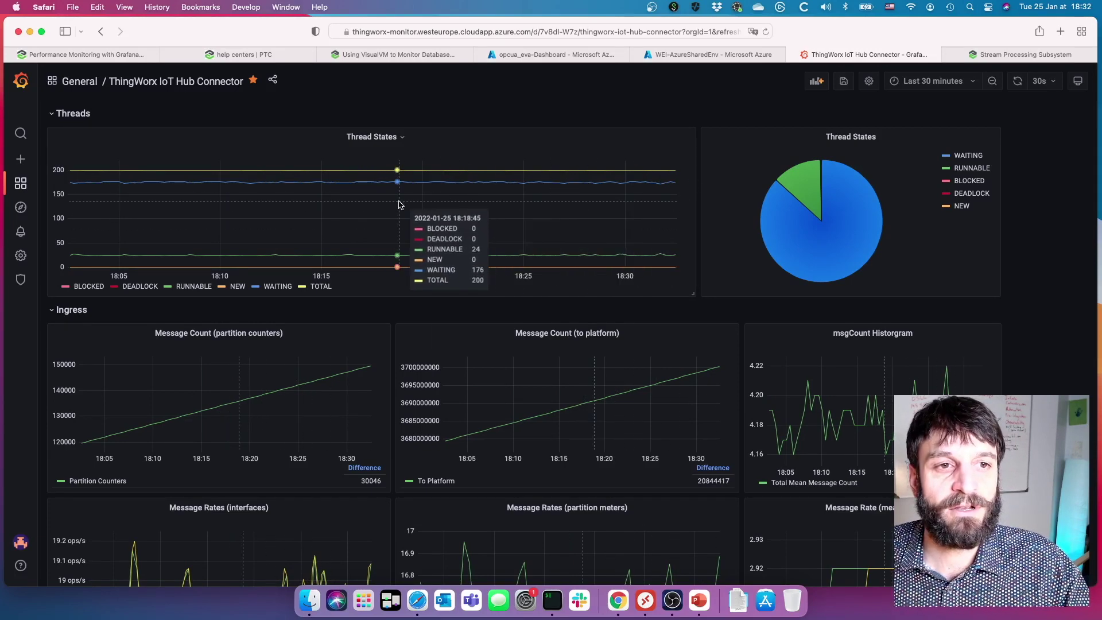
pyautogui.scroll(-5, 665, 190)
pyautogui.scroll(-1, 664, 185)
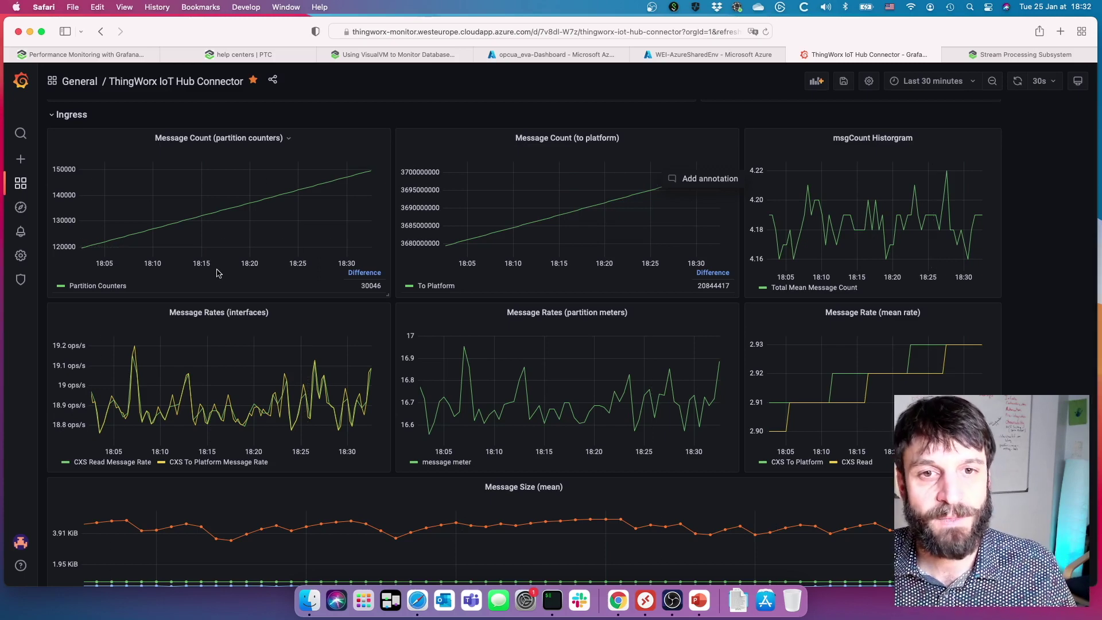
pyautogui.scroll(-2, 217, 273)
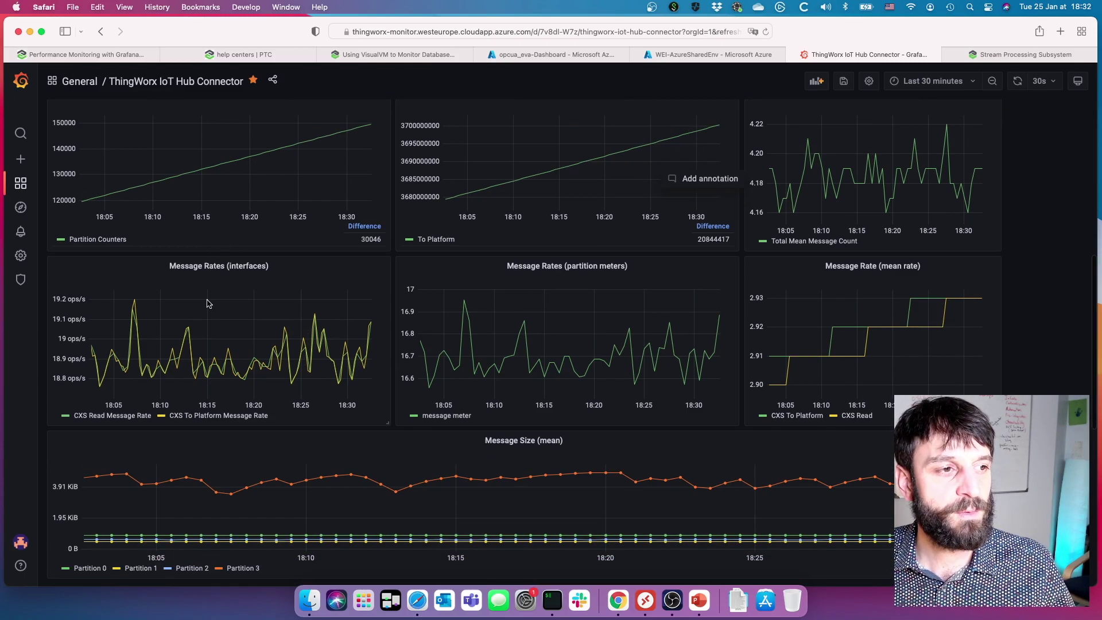
pyautogui.scroll(-4, 424, 348)
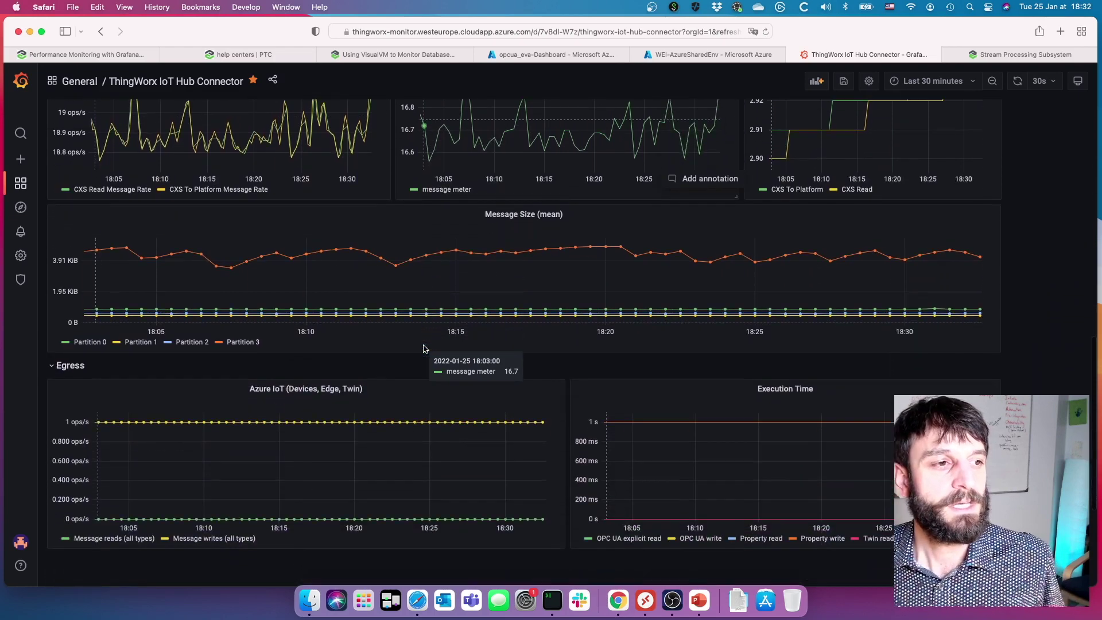
pyautogui.moveTo(369, 270)
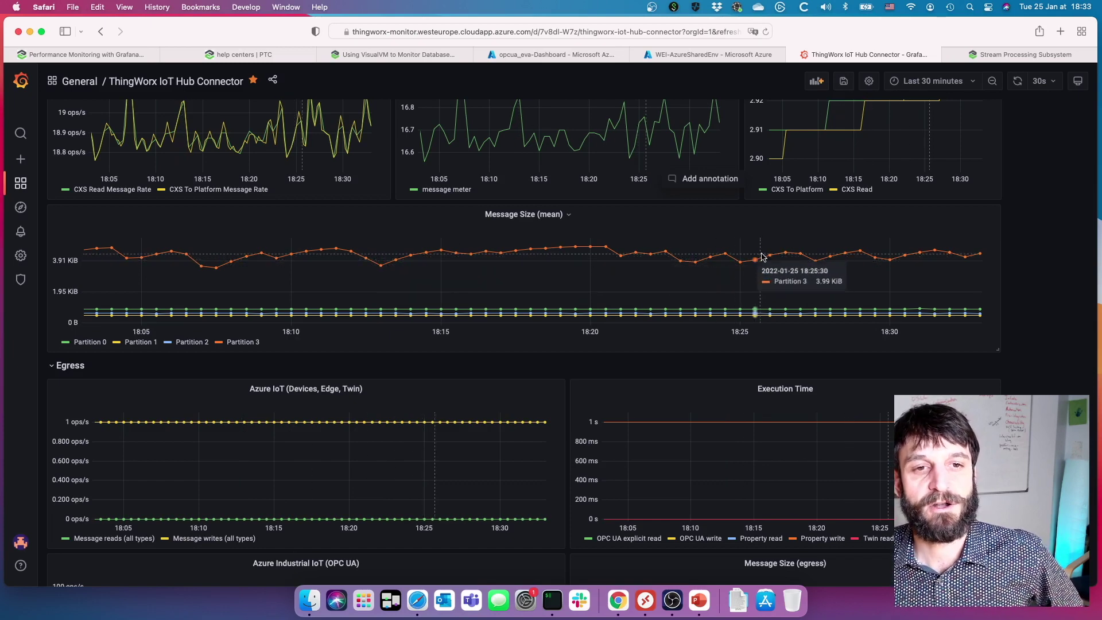
# Bring up the Egress panels of the IoT Hub Connector dashboard and set the time range to the last 1 hour.
pyautogui.scroll(-3, 889, 259)
pyautogui.scroll(-5, 889, 260)
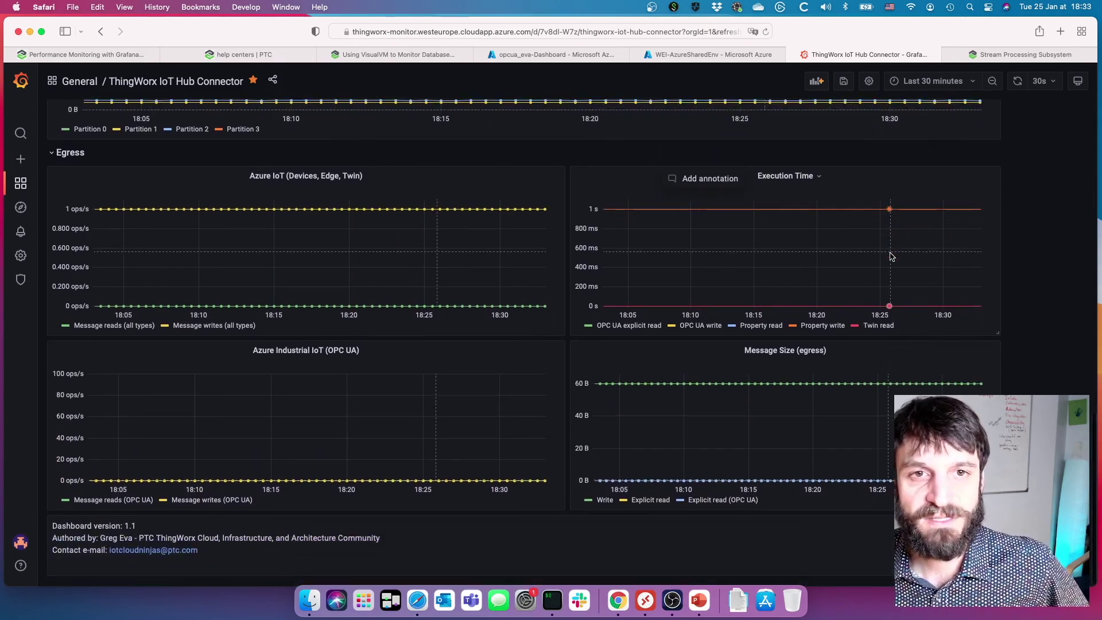
pyautogui.click(975, 85)
pyautogui.click(975, 84)
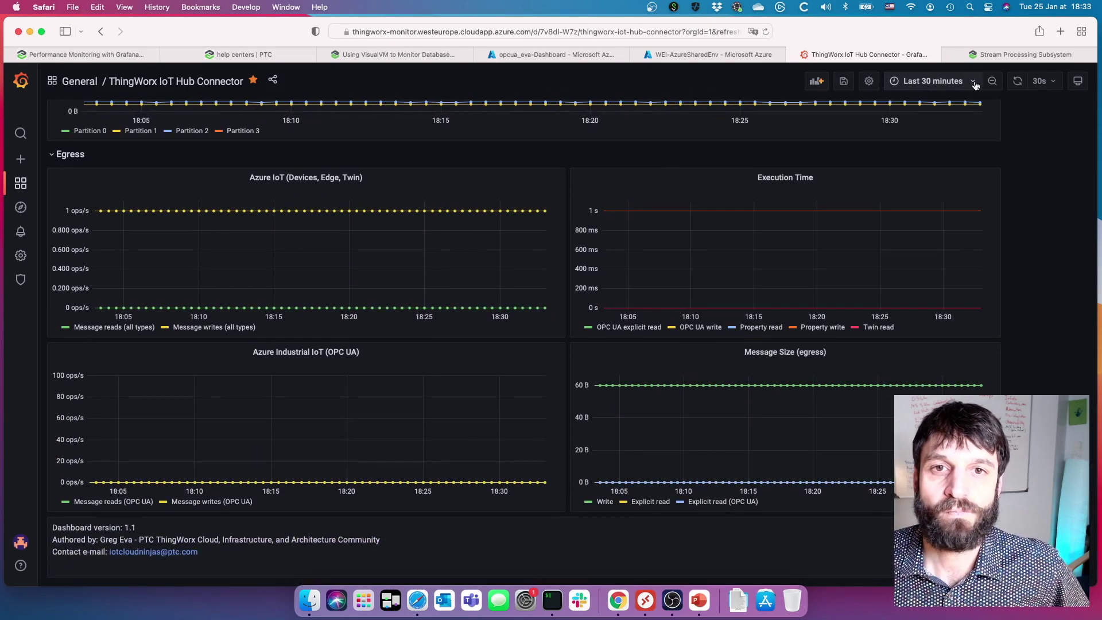
pyautogui.click(975, 85)
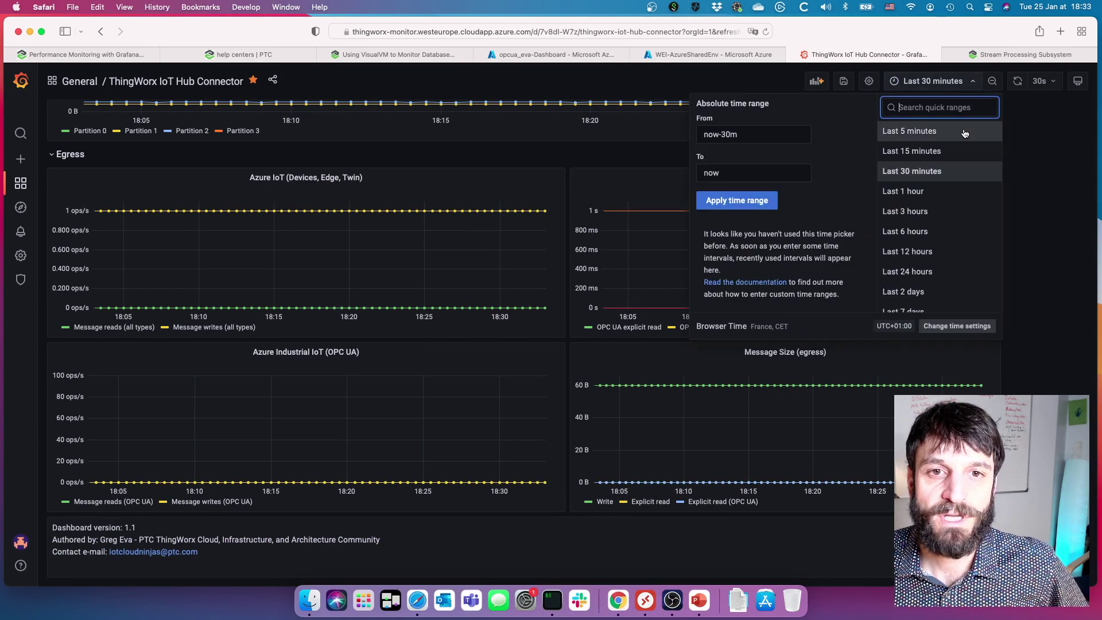
pyautogui.click(954, 194)
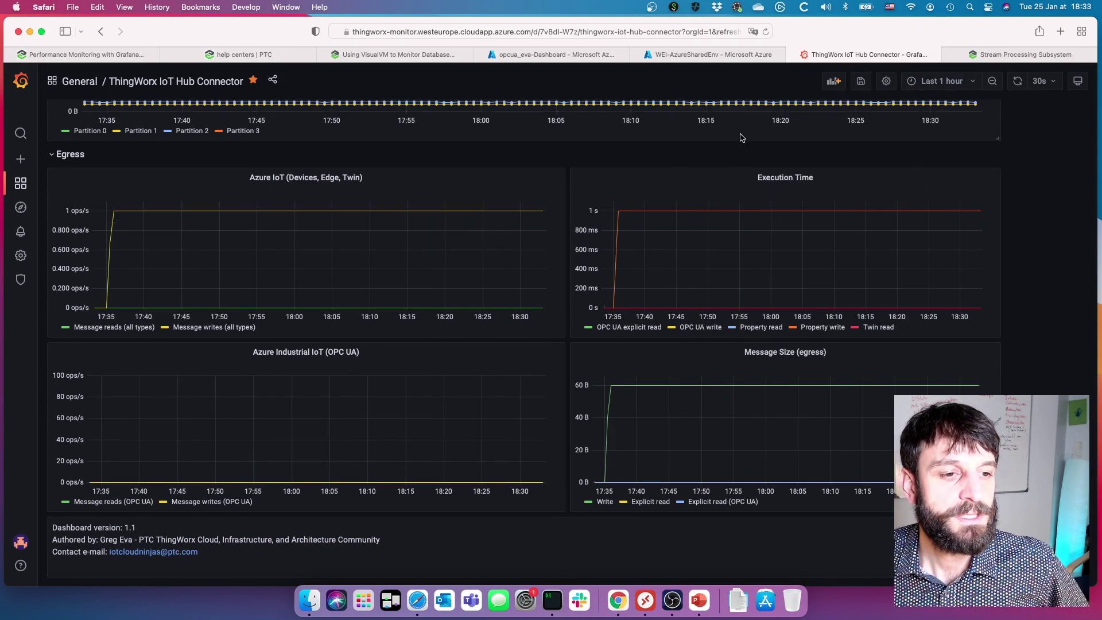
# Switch to Chrome and stop and rerun the sample in the Raspberry Pi Azure IoT Online Simulator.
pyautogui.click(618, 600)
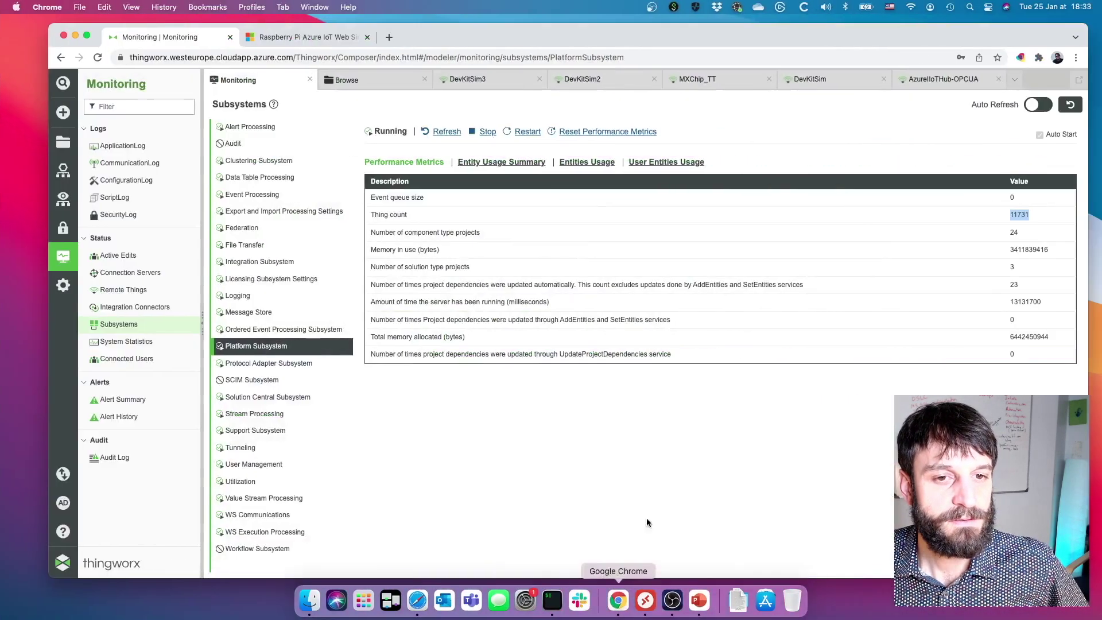
pyautogui.click(296, 37)
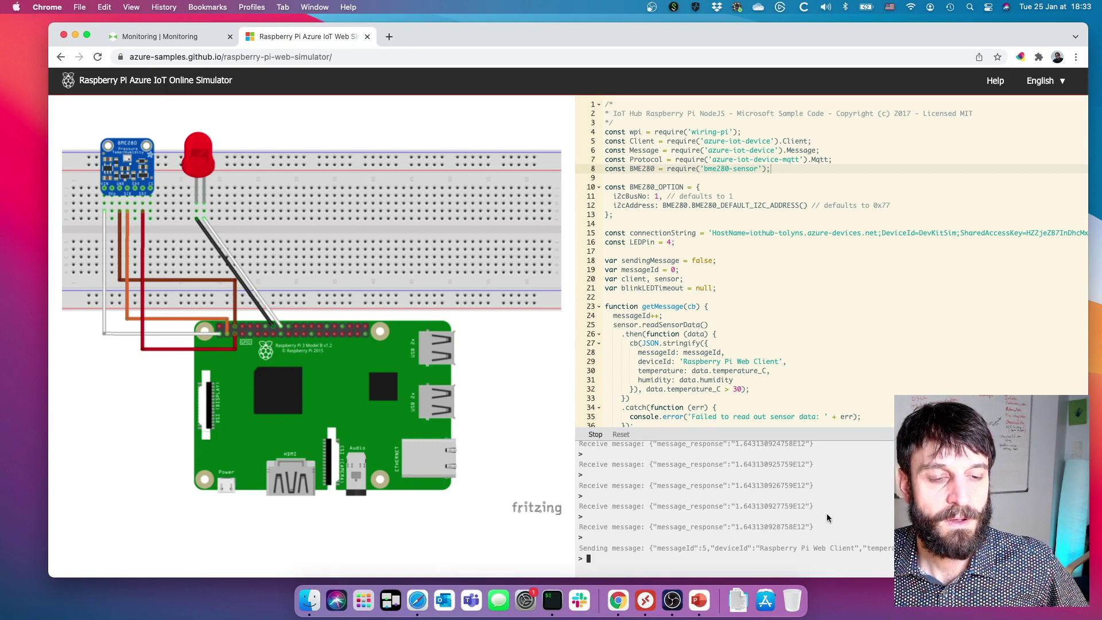
pyautogui.scroll(-10, 756, 392)
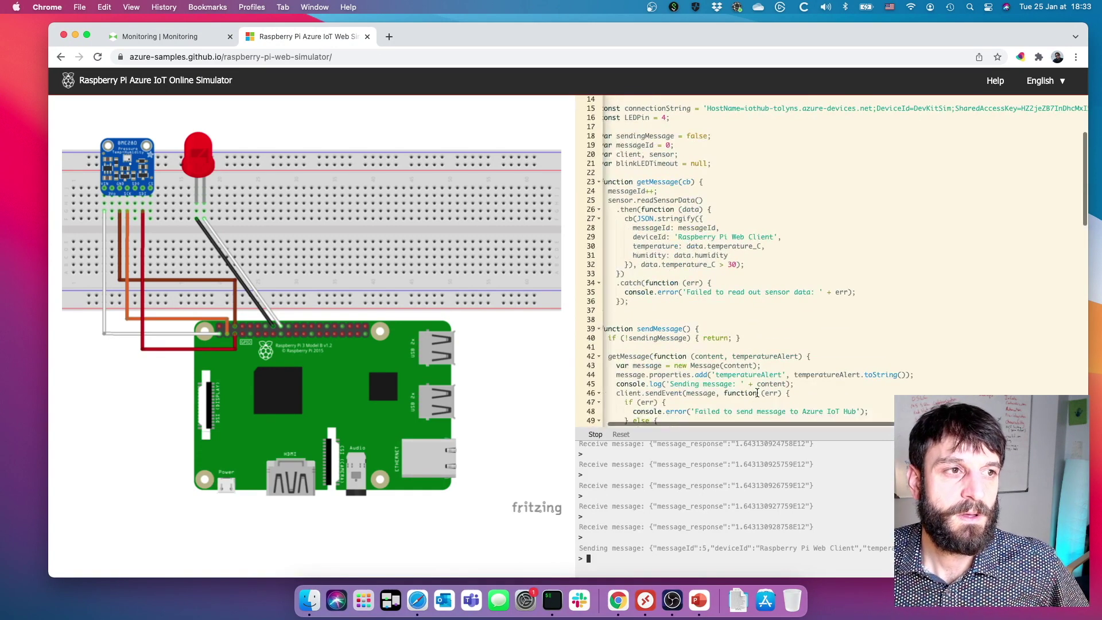
pyautogui.scroll(5, 717, 413)
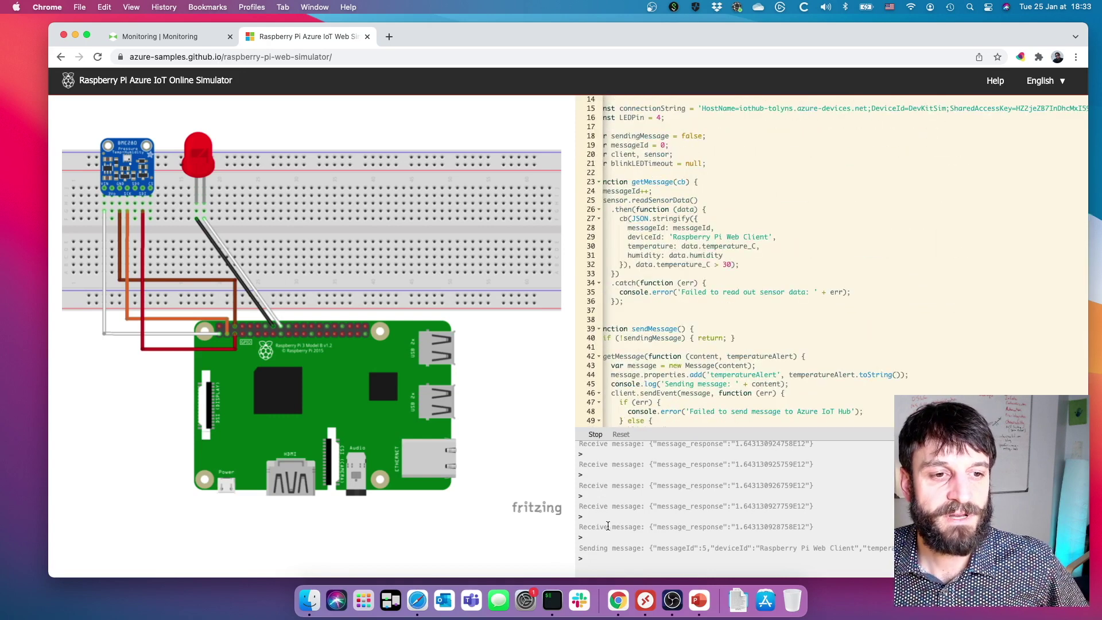
pyautogui.click(594, 435)
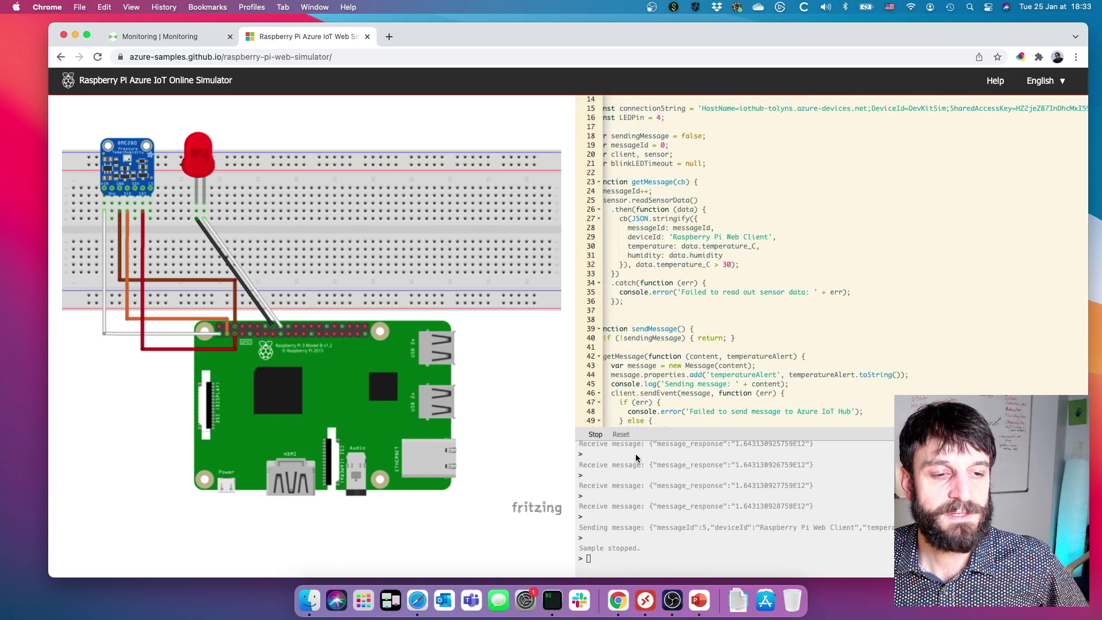
pyautogui.click(595, 435)
pyautogui.click(595, 434)
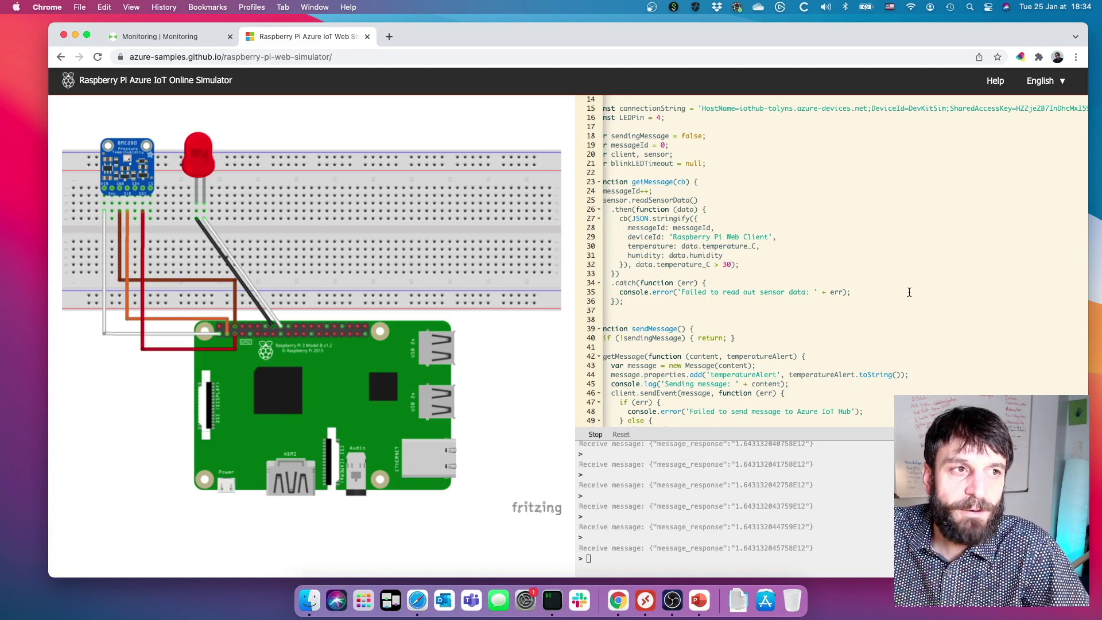
# In ThingWorx Composer, open the DevKitSim thing and review its properties inherited from MXChip_TT.
pyautogui.click(171, 36)
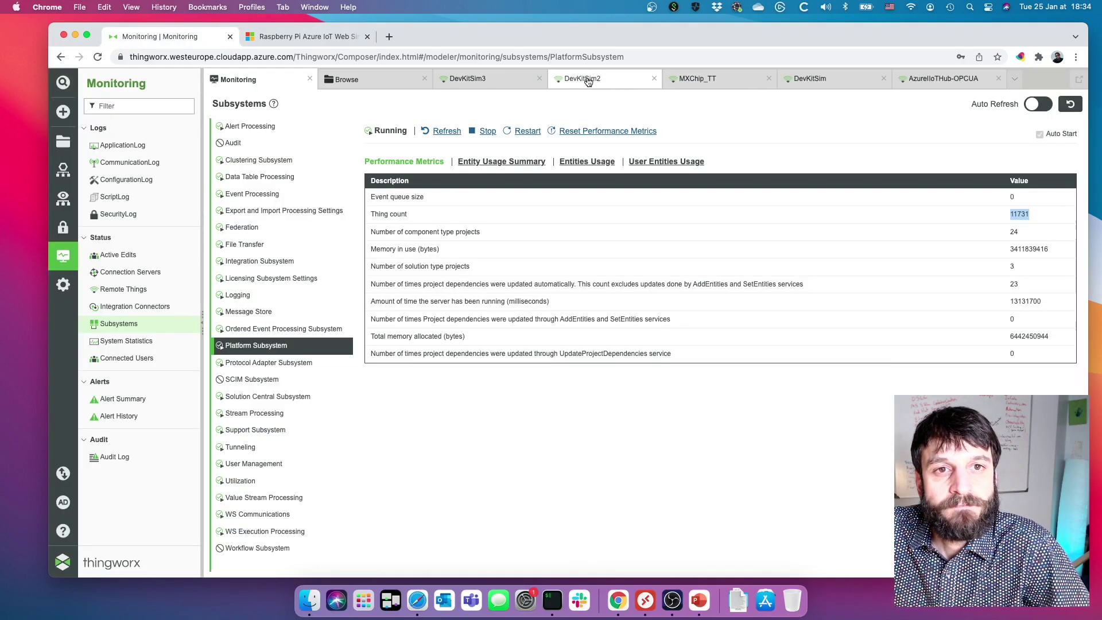
pyautogui.click(792, 81)
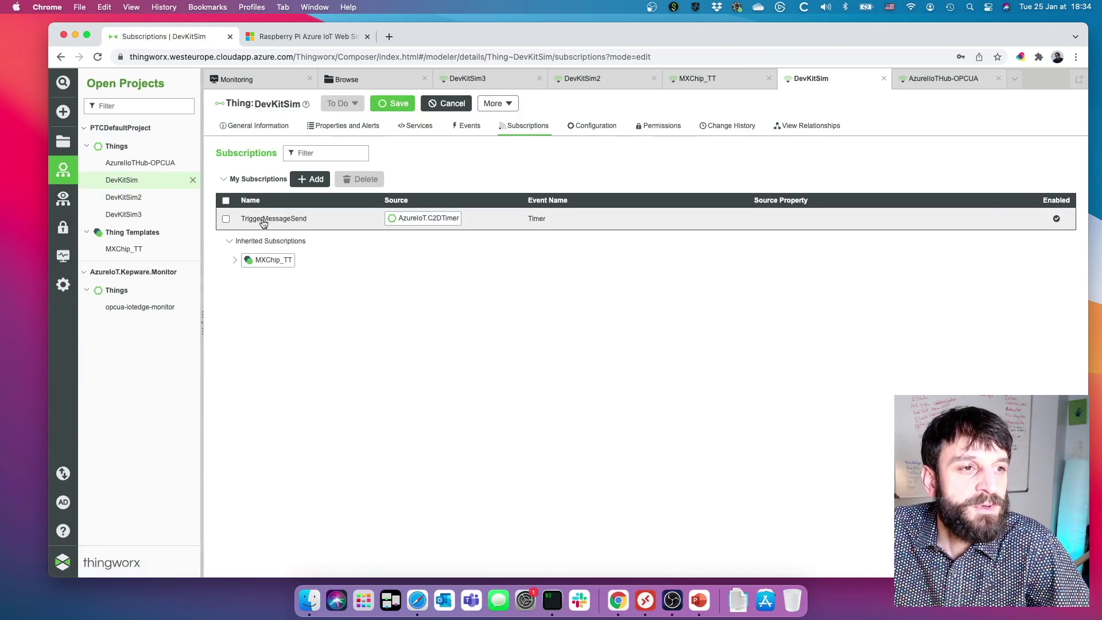
pyautogui.click(343, 127)
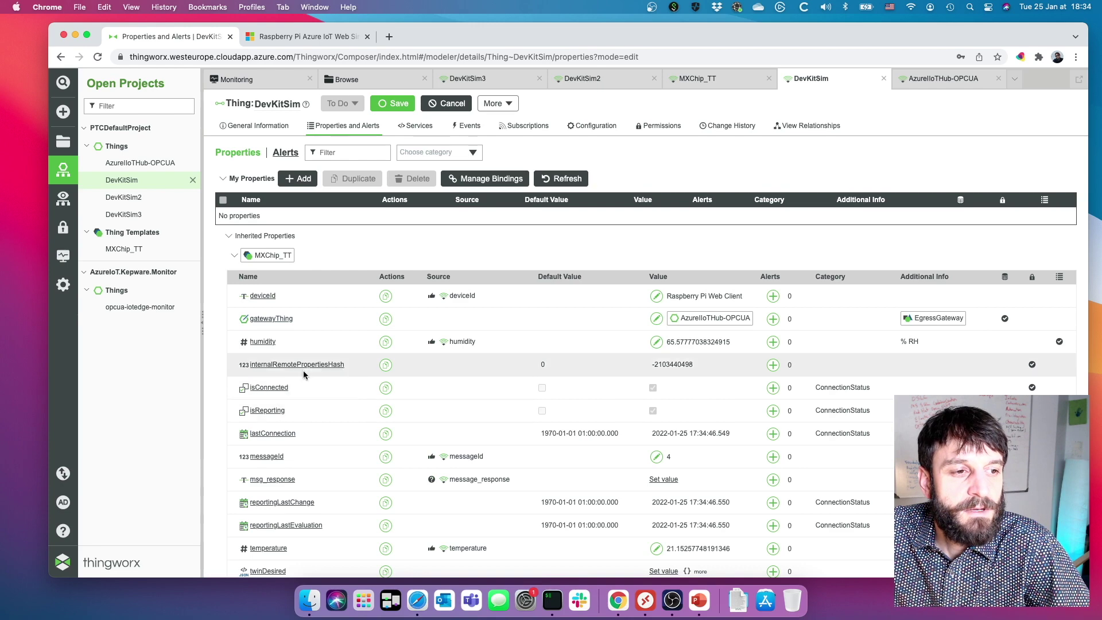
pyautogui.scroll(-3, 315, 374)
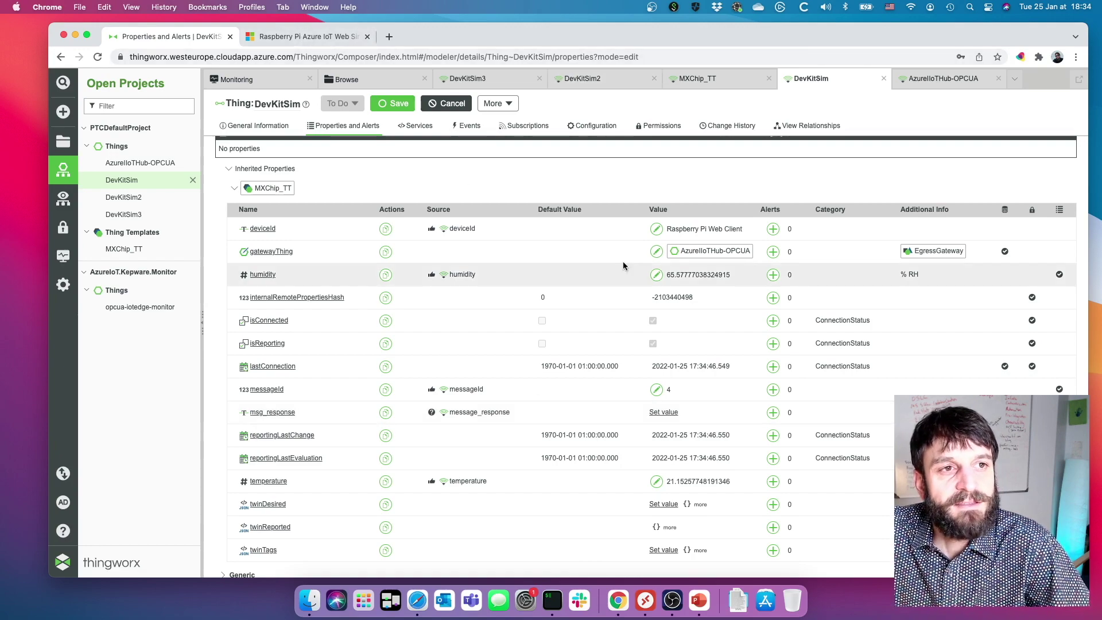
# Switch back to Grafana in Safari and examine the IoT Hub Connector's message rate, mean message size and egress charts.
pyautogui.hotkey('ctrl', 'Left')
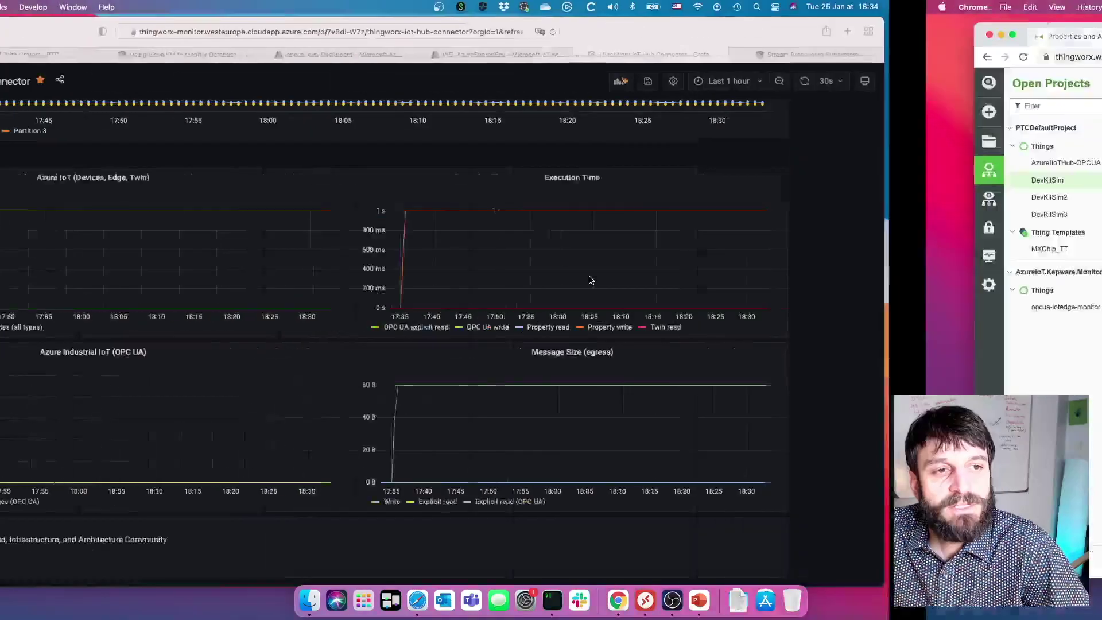
pyautogui.scroll(3, 897, 327)
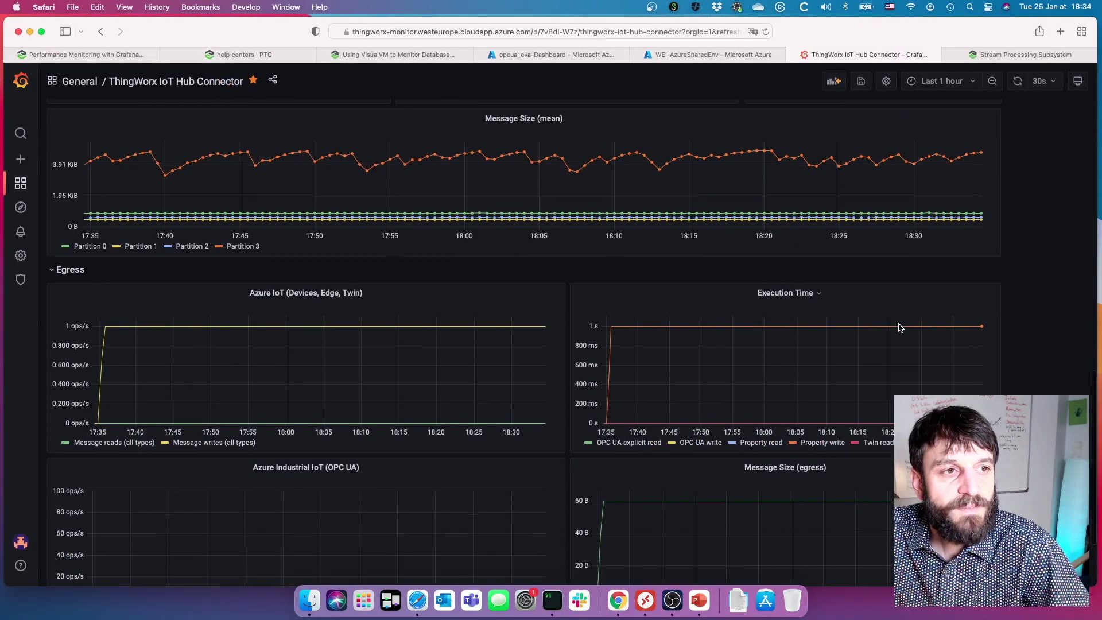
pyautogui.scroll(2, 897, 324)
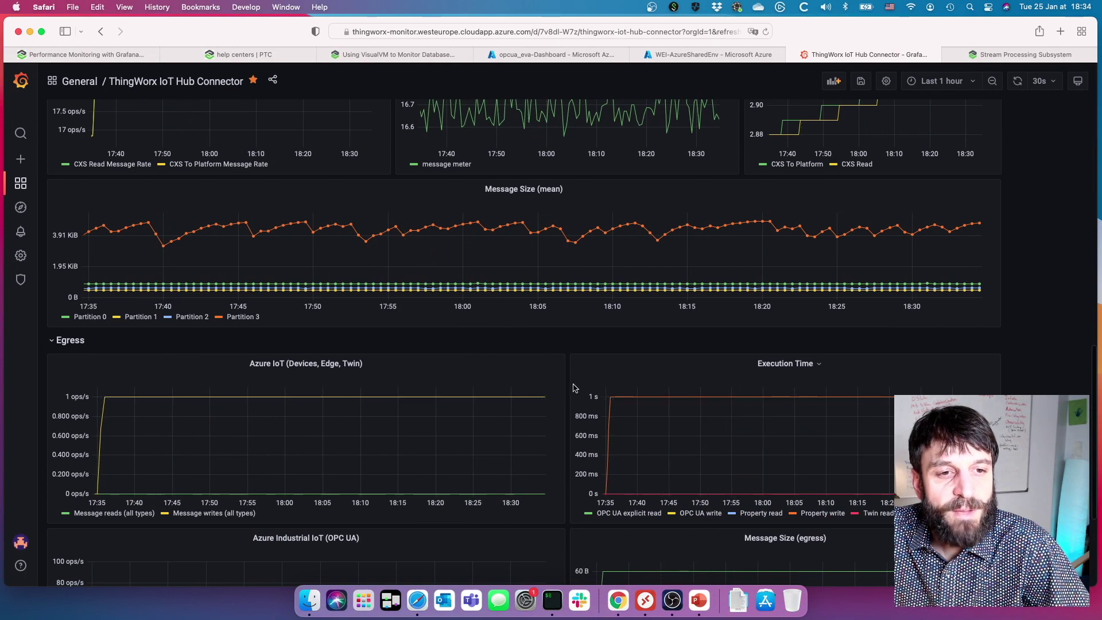
pyautogui.scroll(3, 396, 402)
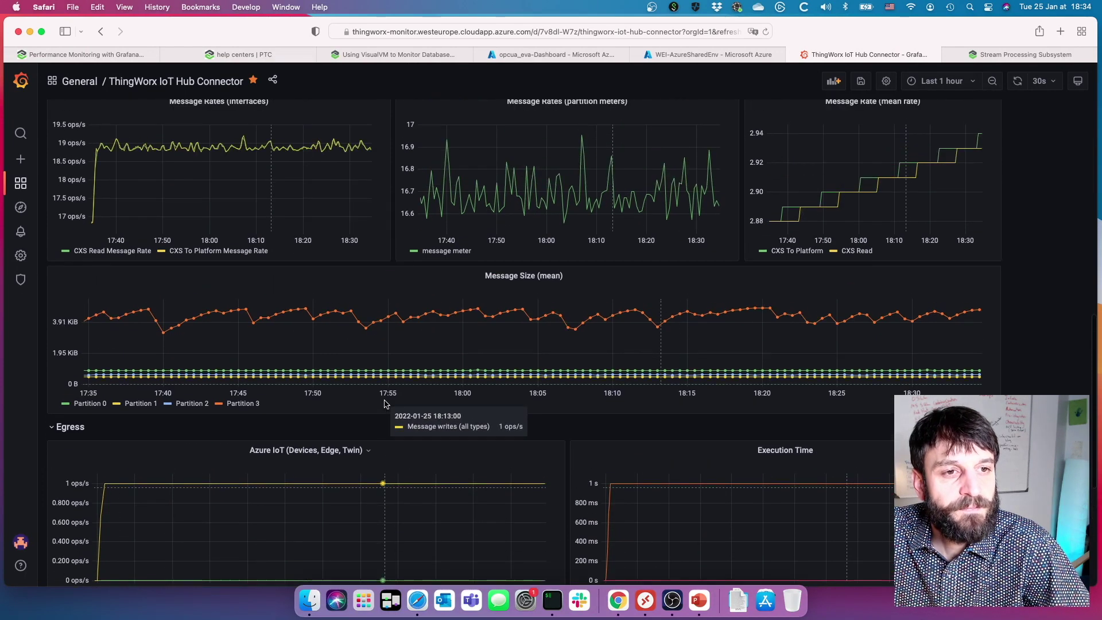
pyautogui.scroll(-2, 385, 404)
pyautogui.scroll(-5, 385, 404)
pyautogui.scroll(1, 385, 404)
pyautogui.scroll(5, 384, 404)
# Open the Azure IoT Hub dashboard, view its general settings and return to its panels.
pyautogui.click(66, 81)
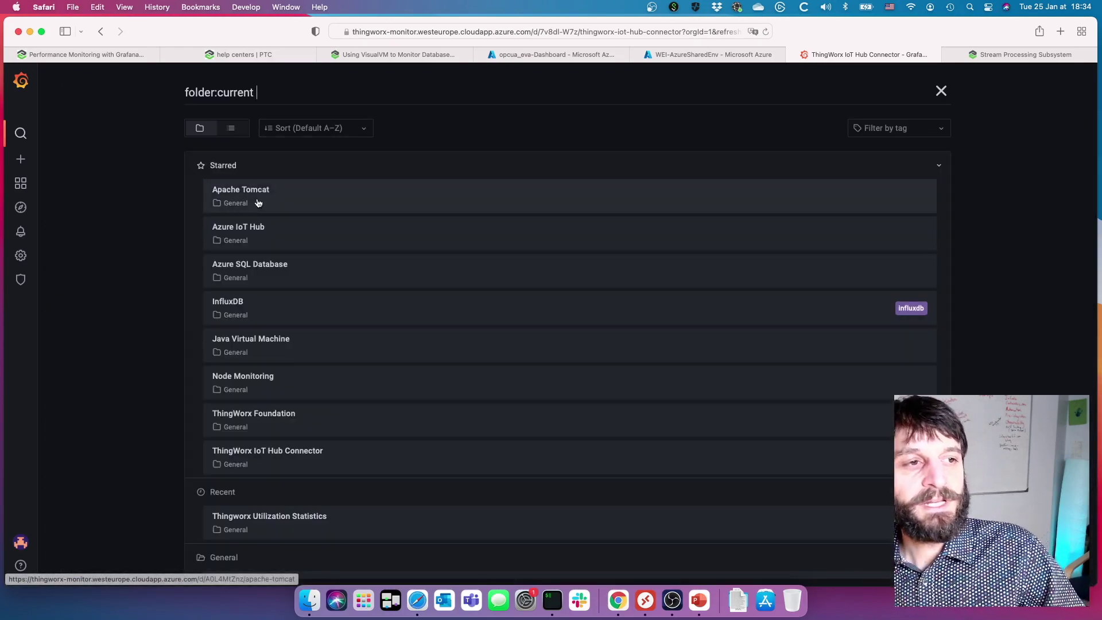
pyautogui.click(295, 245)
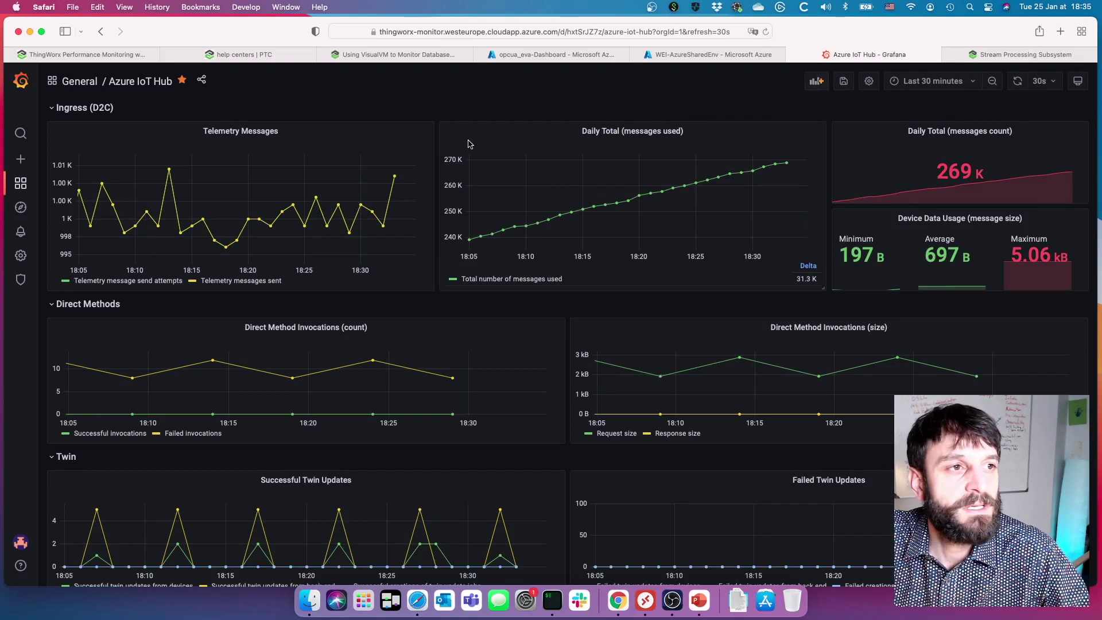
pyautogui.click(869, 82)
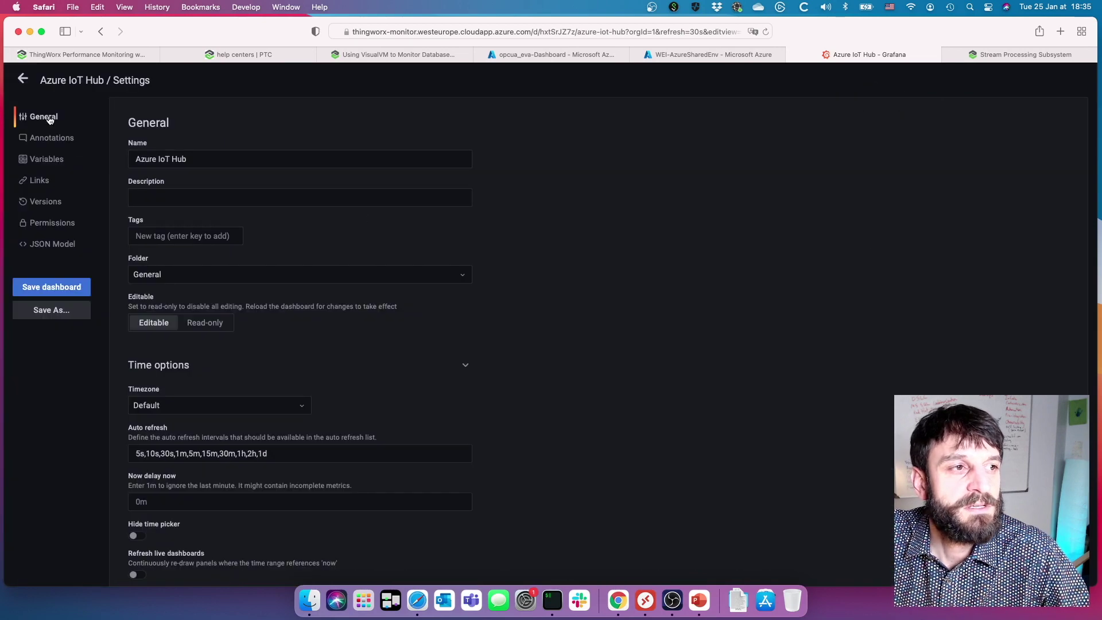
pyautogui.click(23, 78)
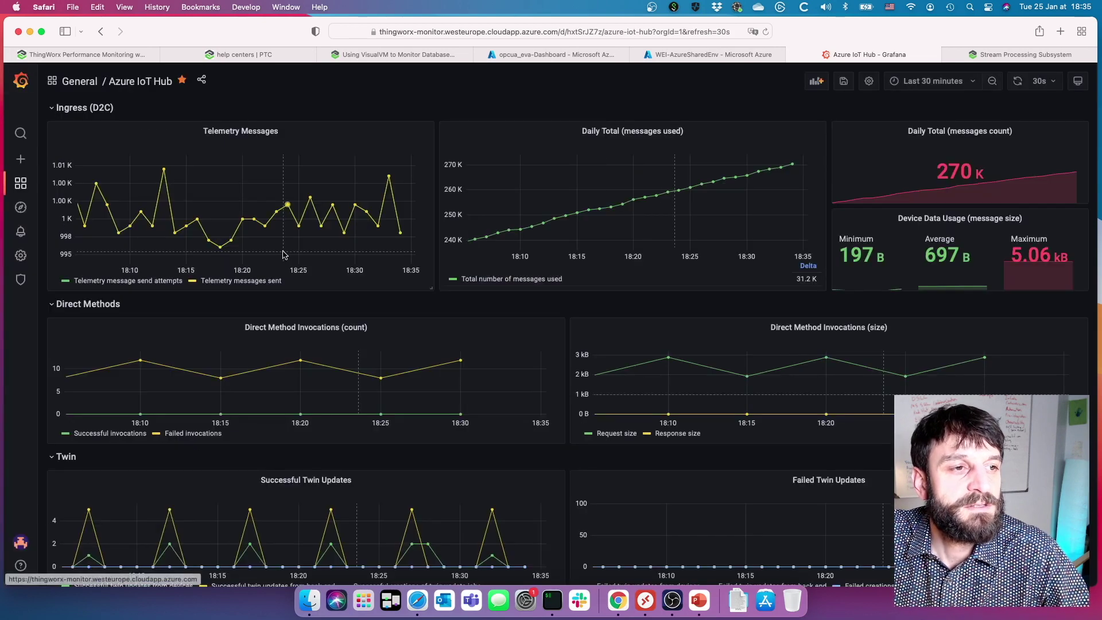
# View the Telemetry Messages panel's Azure Monitor query in the panel editor and leave it, discarding any changes.
pyautogui.click(282, 132)
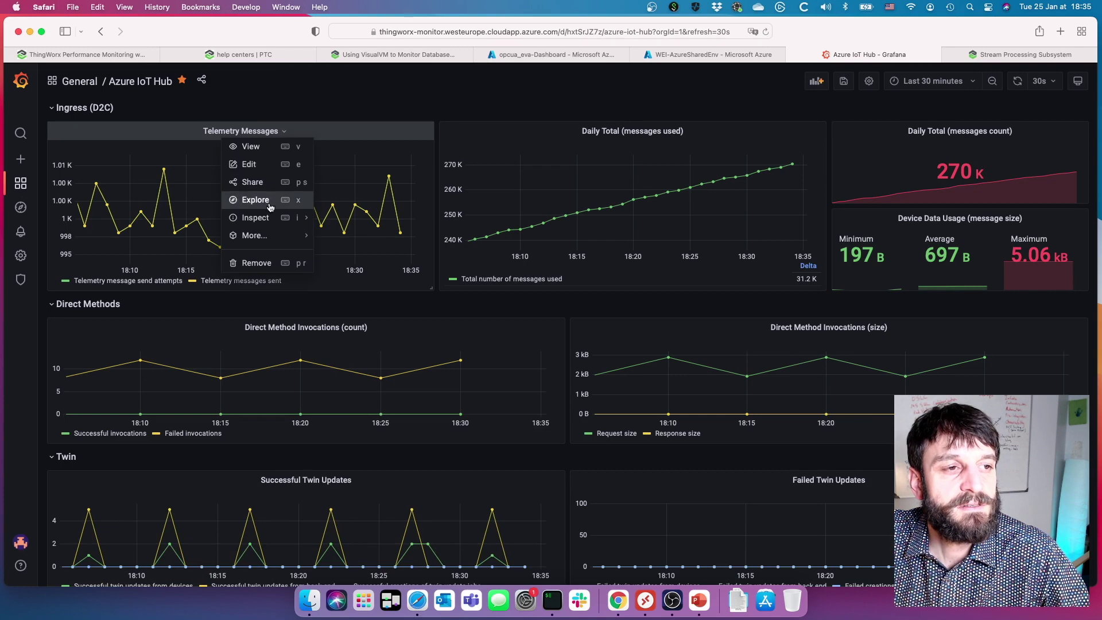
pyautogui.click(255, 166)
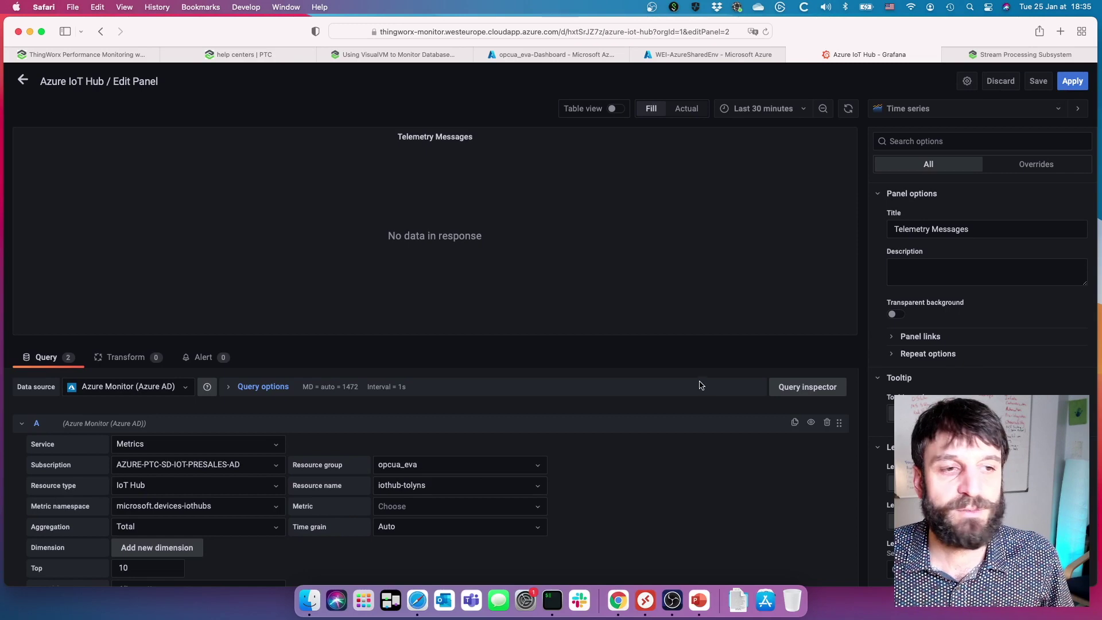
pyautogui.click(1007, 85)
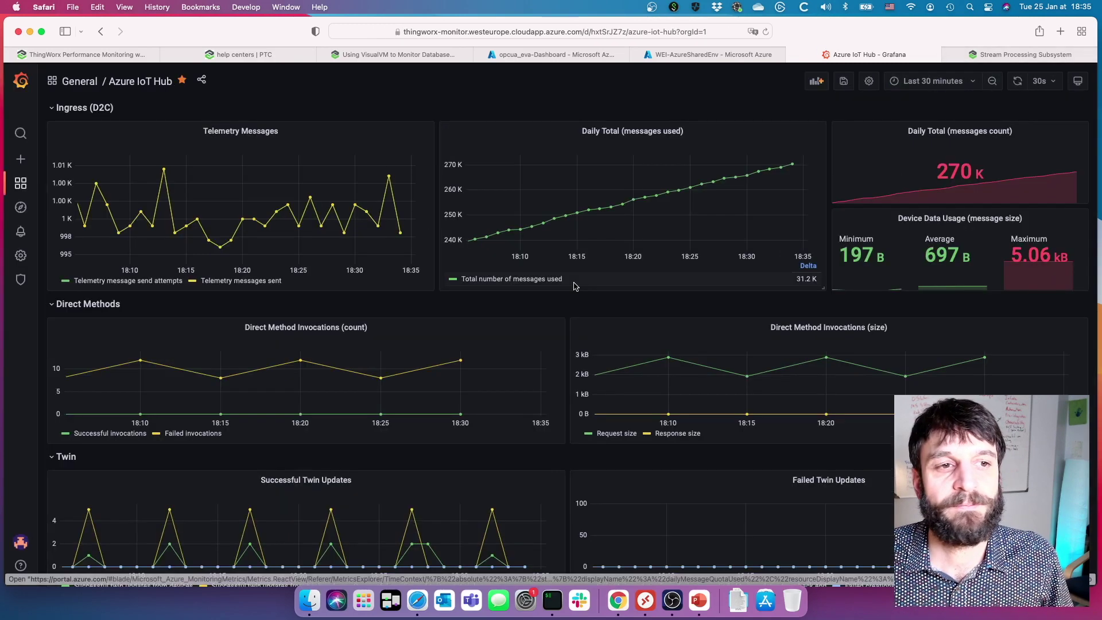
# Examine the Azure IoT Hub dashboard's Direct Methods, Twin and Egress (C2D) charts, comparing them with the ingress panels.
pyautogui.scroll(-3, 574, 285)
pyautogui.scroll(-2, 574, 285)
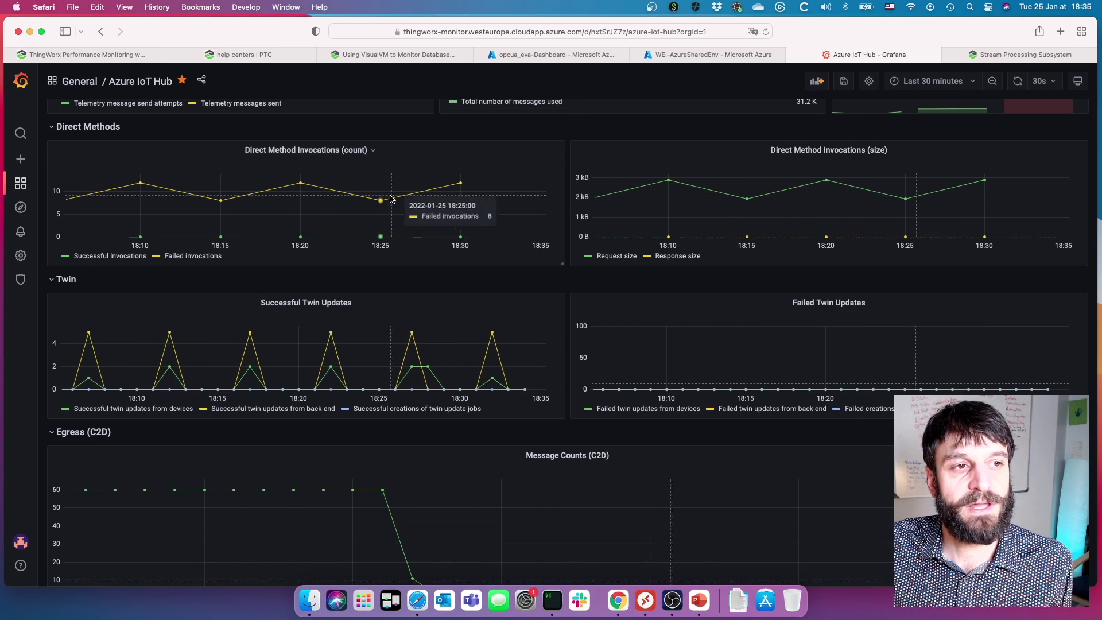
pyautogui.scroll(-1, 385, 204)
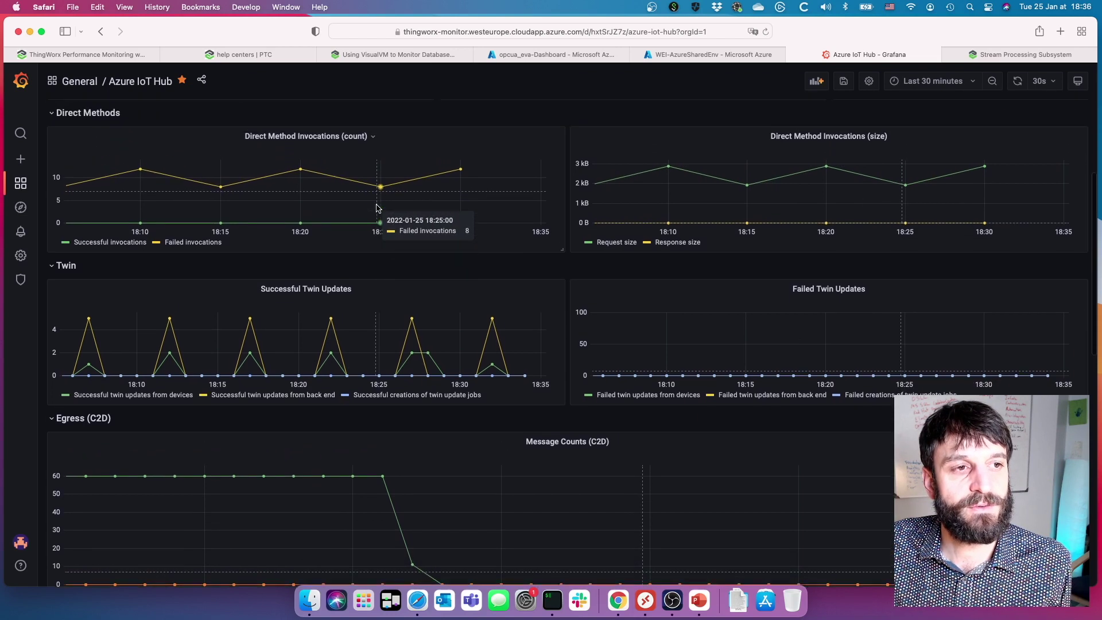
pyautogui.scroll(2, 379, 210)
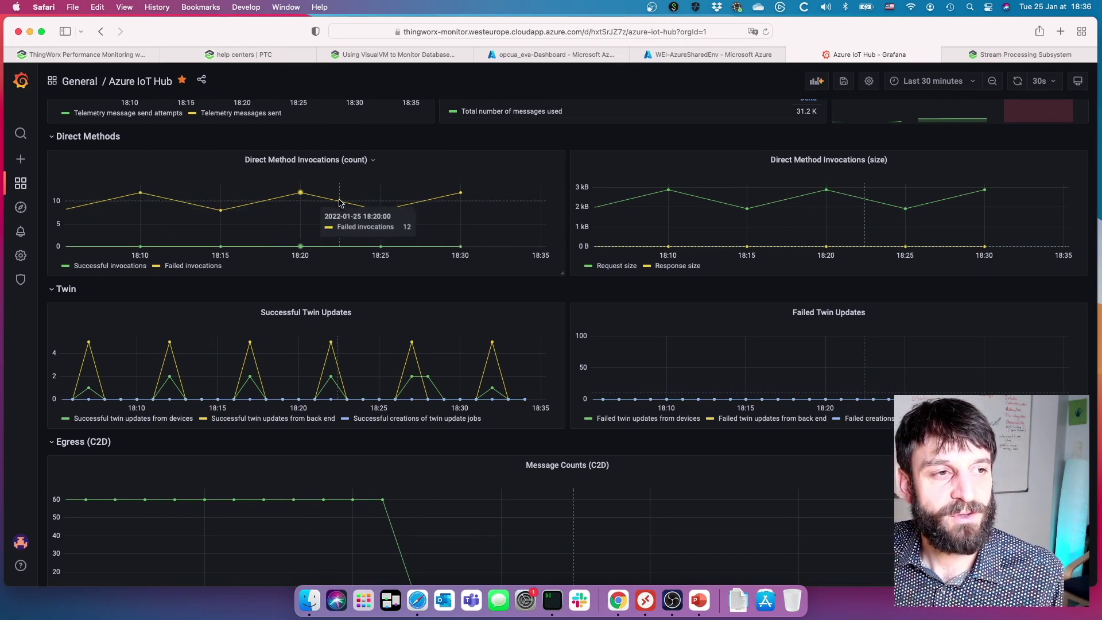
pyautogui.scroll(-5, 338, 218)
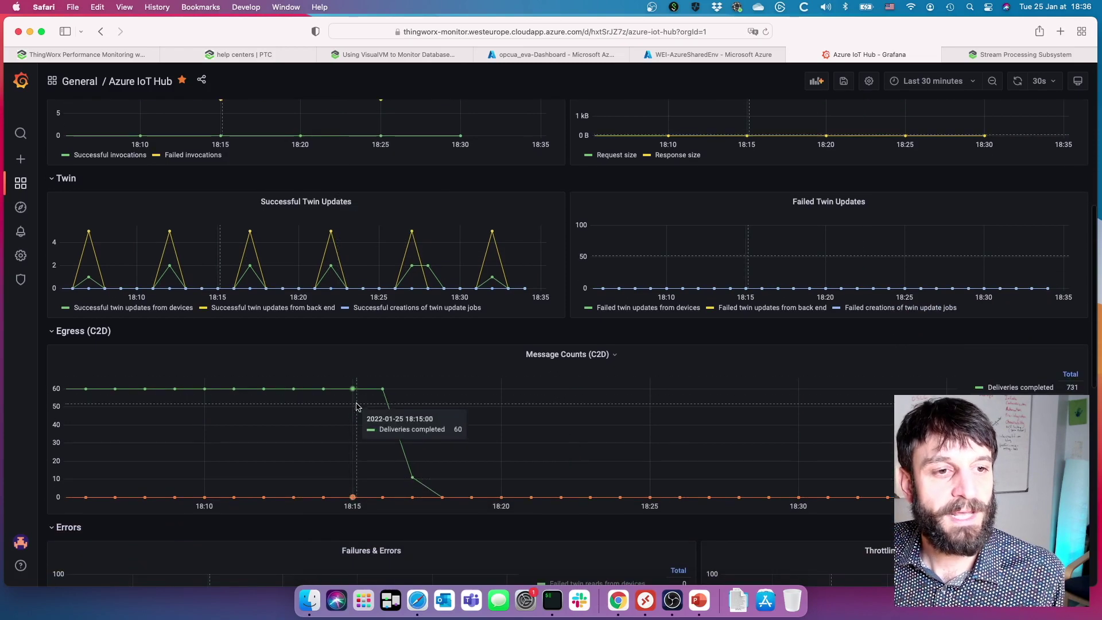
pyautogui.scroll(-5, 379, 418)
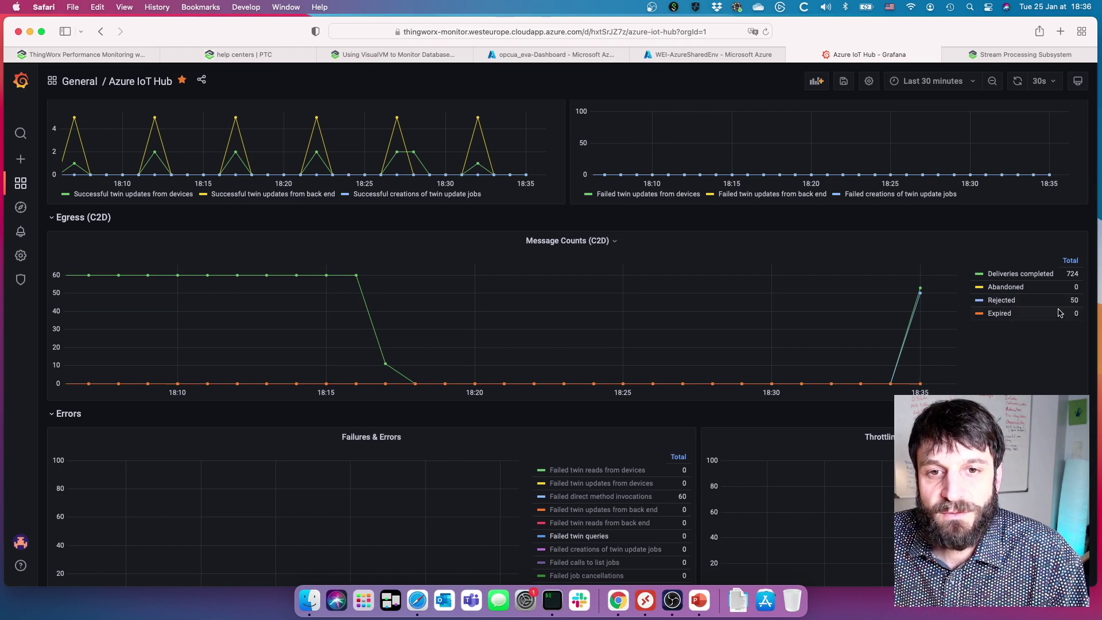
pyautogui.scroll(3, 921, 297)
pyautogui.scroll(-4, 922, 297)
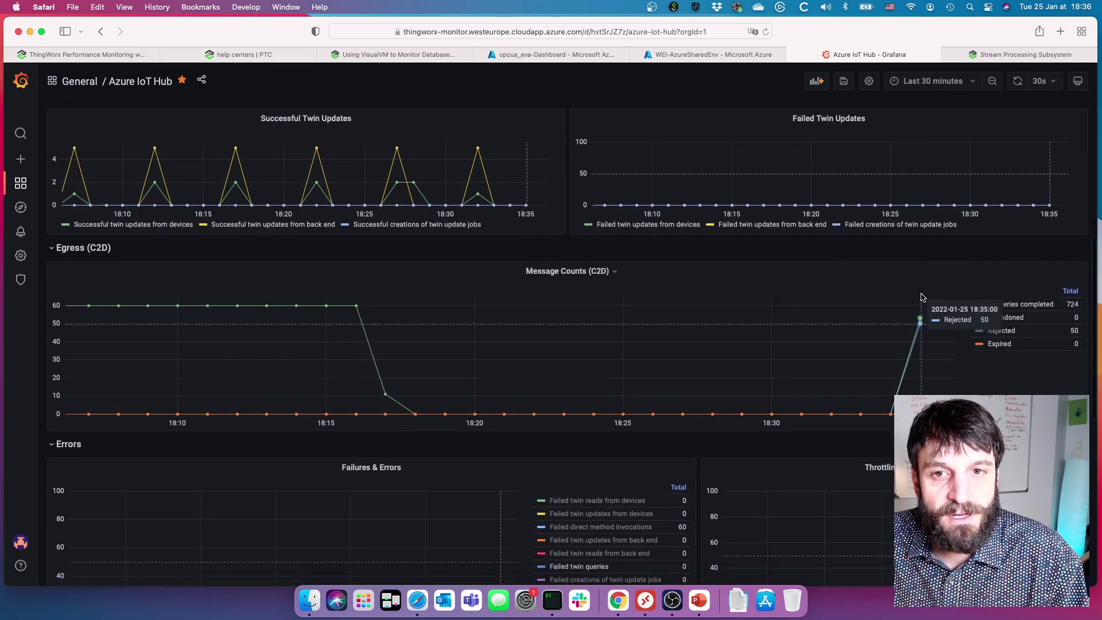
pyautogui.scroll(9, 921, 298)
pyautogui.scroll(-1, 922, 297)
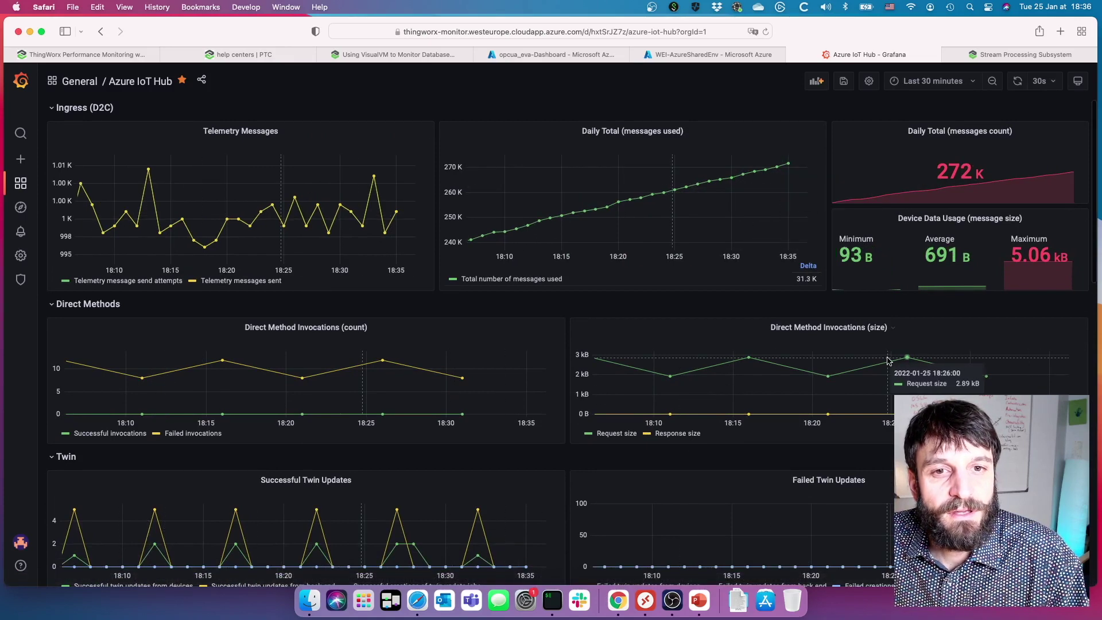
pyautogui.scroll(-10, 890, 361)
pyautogui.scroll(-3, 888, 360)
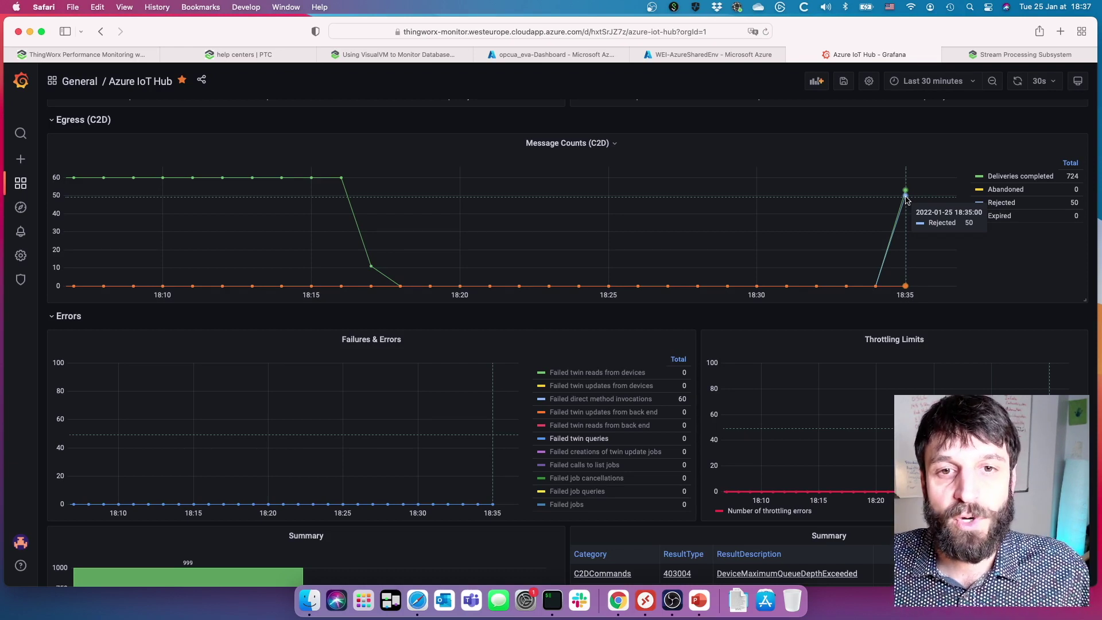
# Isolate the Failed direct method invocations series in the Failures & Errors chart, and show all series again.
pyautogui.scroll(-5, 905, 198)
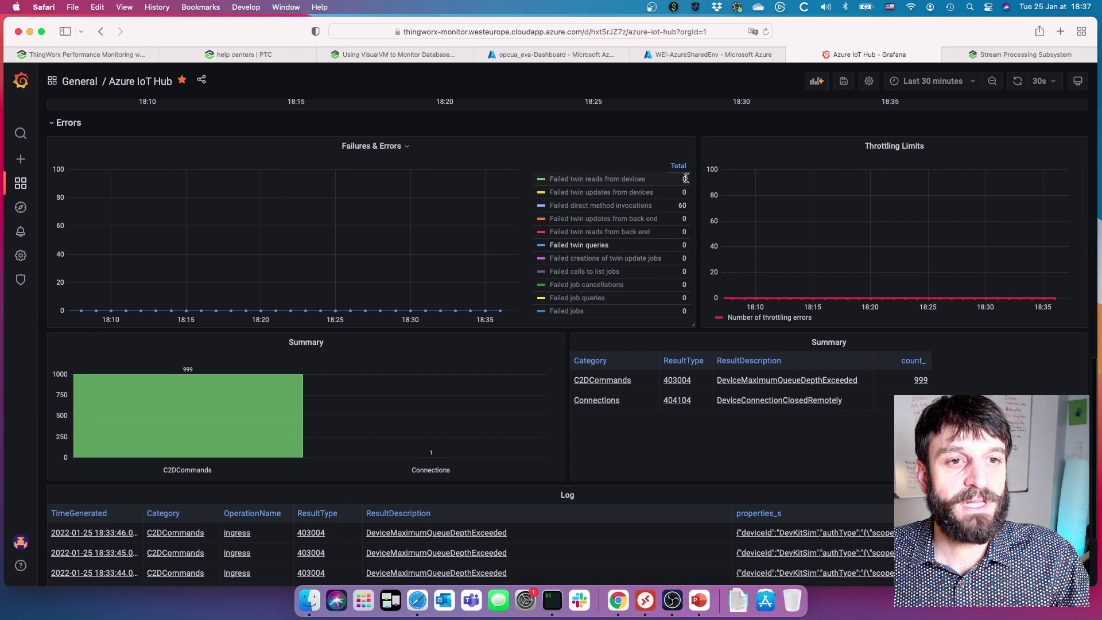
pyautogui.click(621, 207)
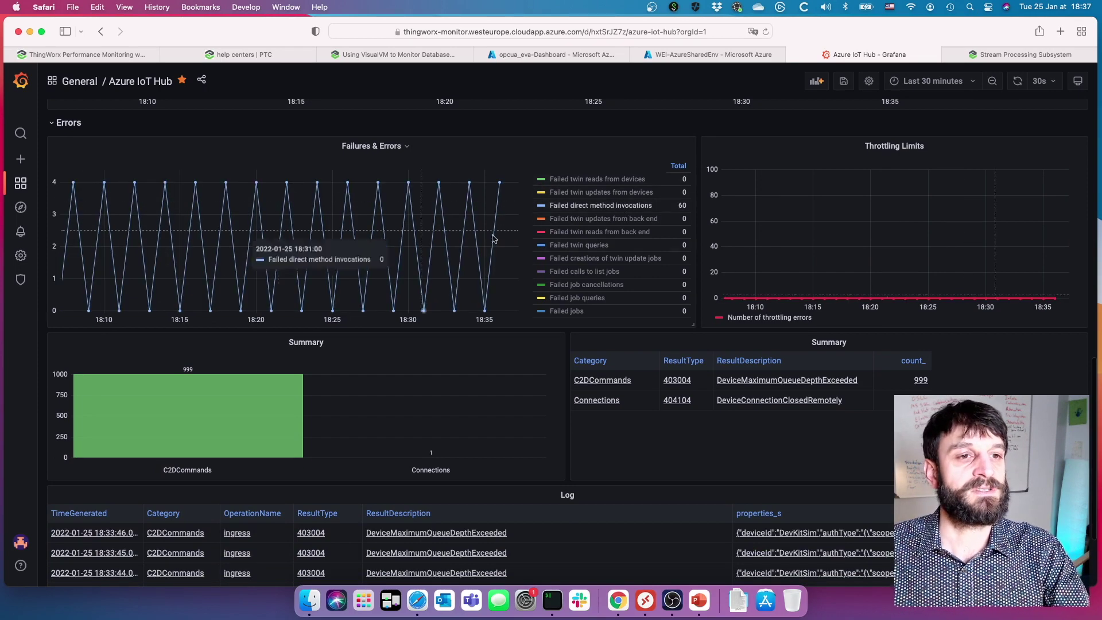
pyautogui.click(585, 209)
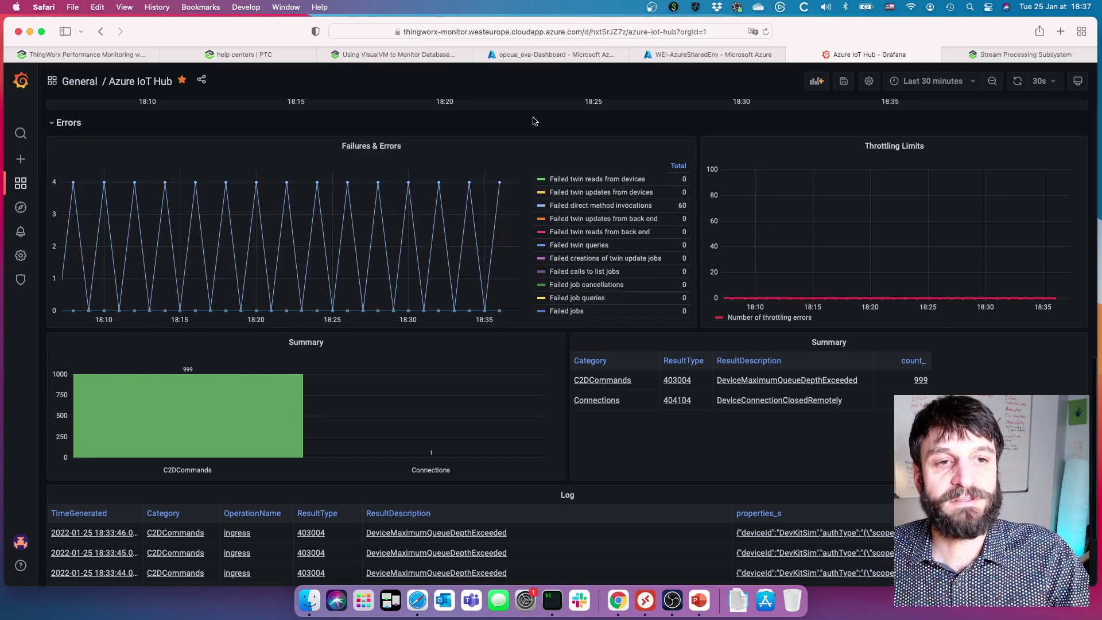
# Set the dashboard's time range to Last 6 hours and review the errors, throttling limits, summaries and log.
pyautogui.click(944, 80)
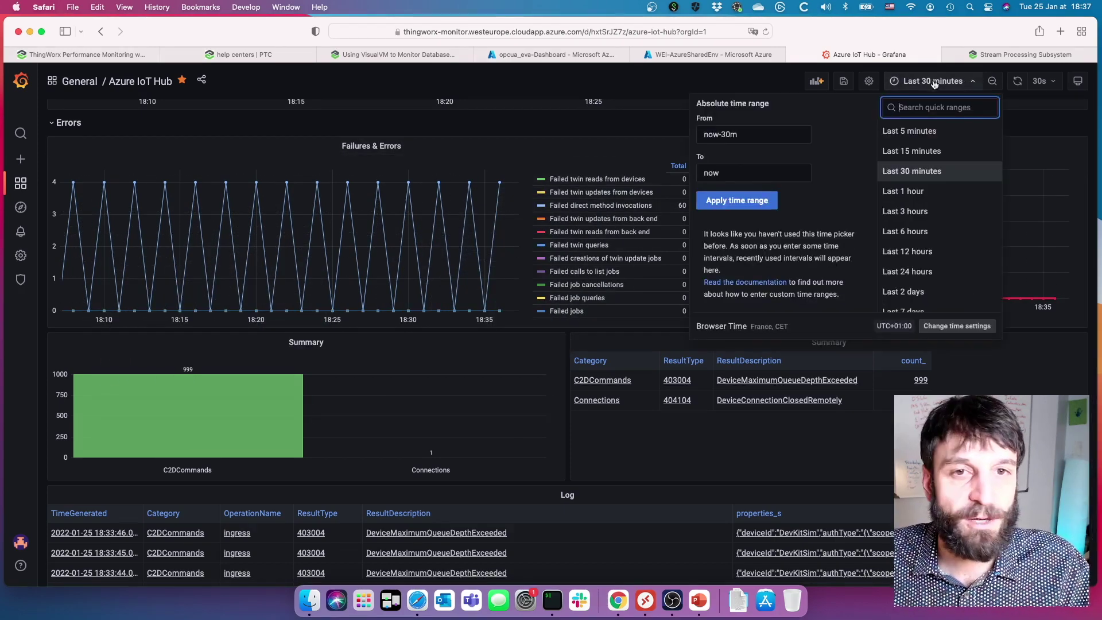
pyautogui.click(925, 231)
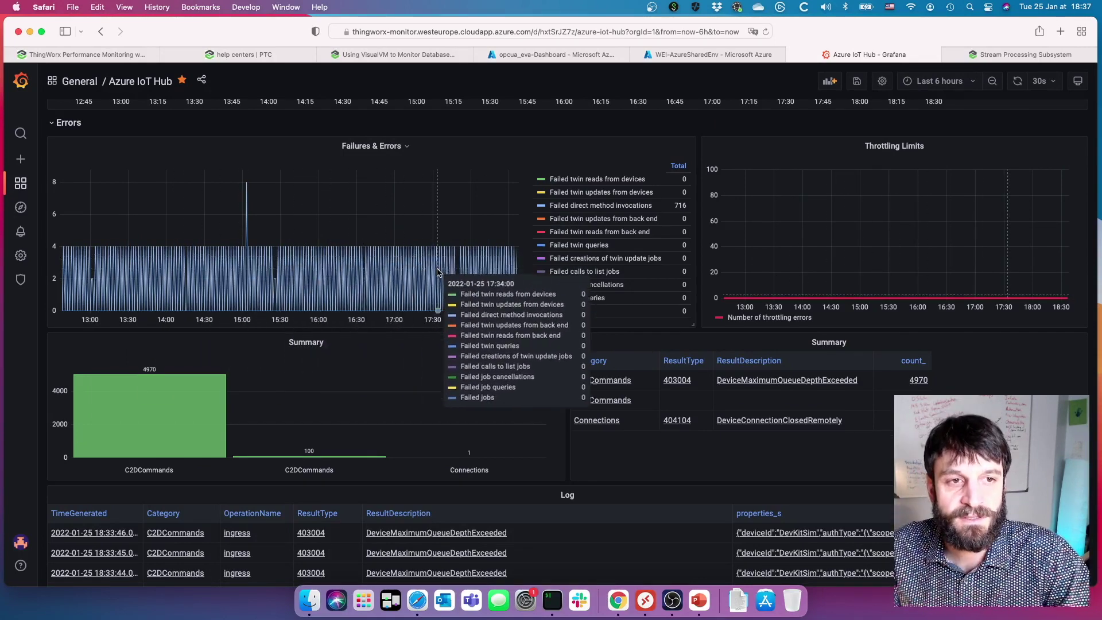
pyautogui.scroll(-1, 820, 250)
pyautogui.scroll(-1, 820, 250)
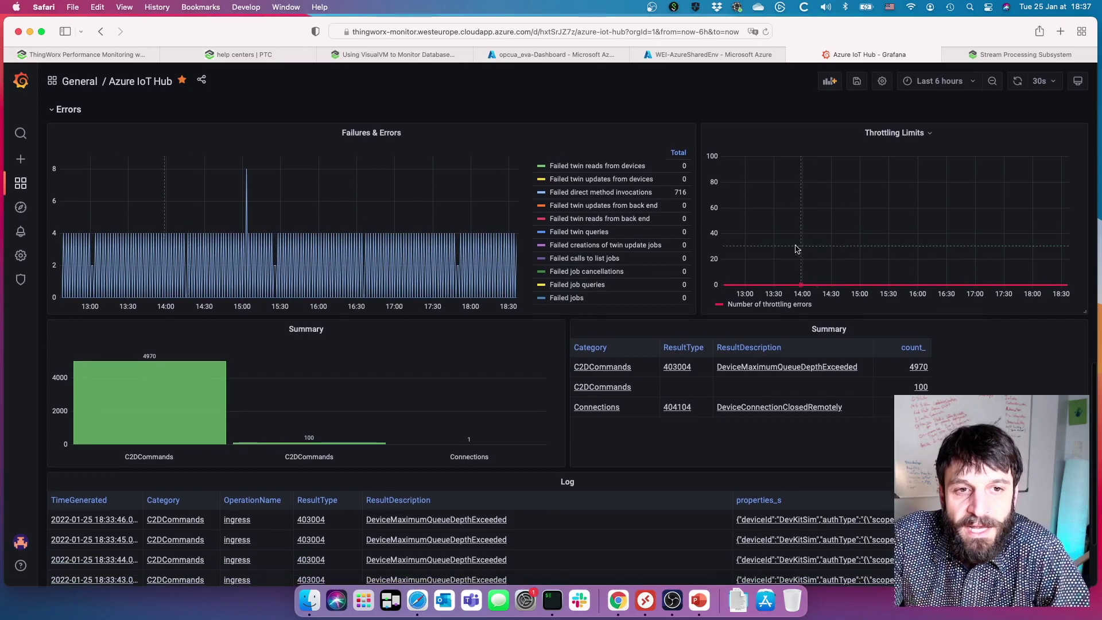
pyautogui.scroll(-5, 901, 224)
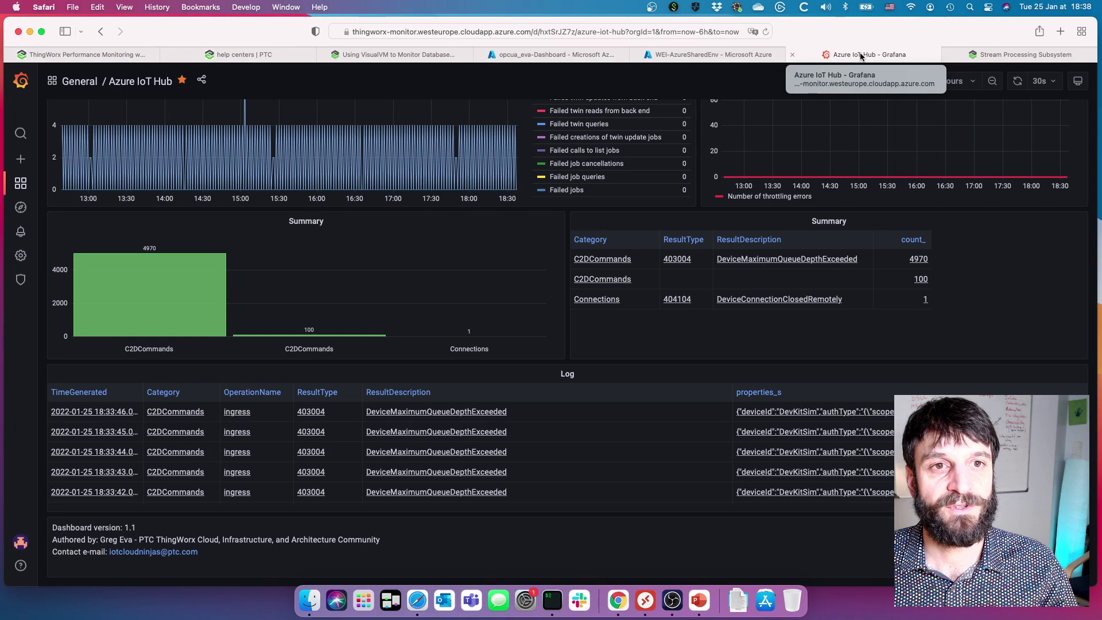
# Switch to ThingWorx Composer in Chrome, disable the DevKitSim thing's TriggerMessageSend subscription and save the thing.
pyautogui.press('super+Tab')
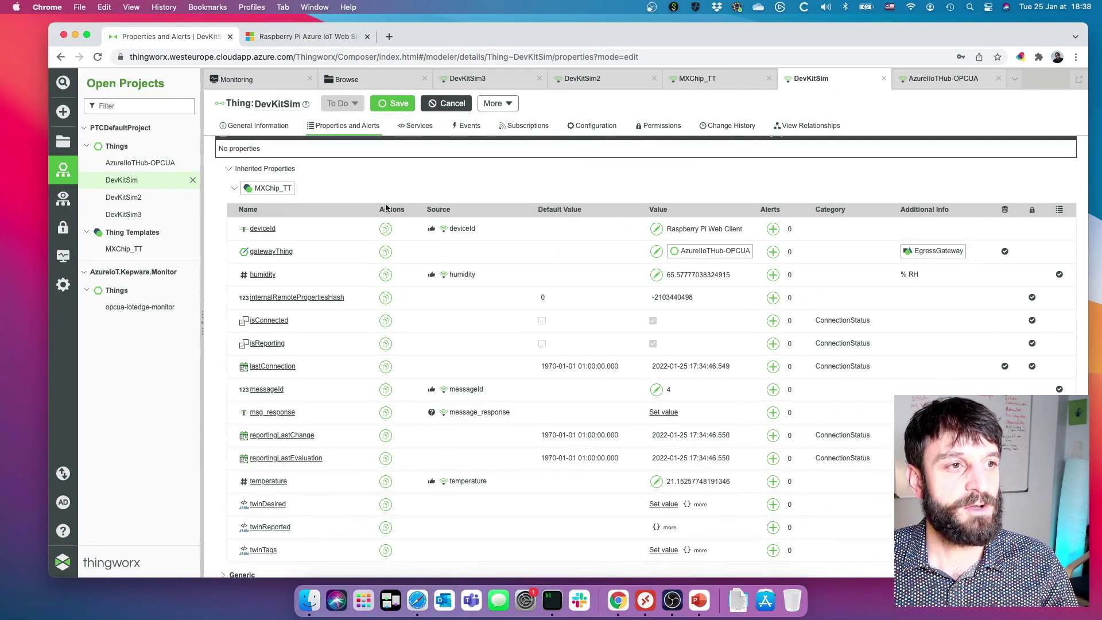
pyautogui.scroll(2, 411, 208)
pyautogui.click(540, 126)
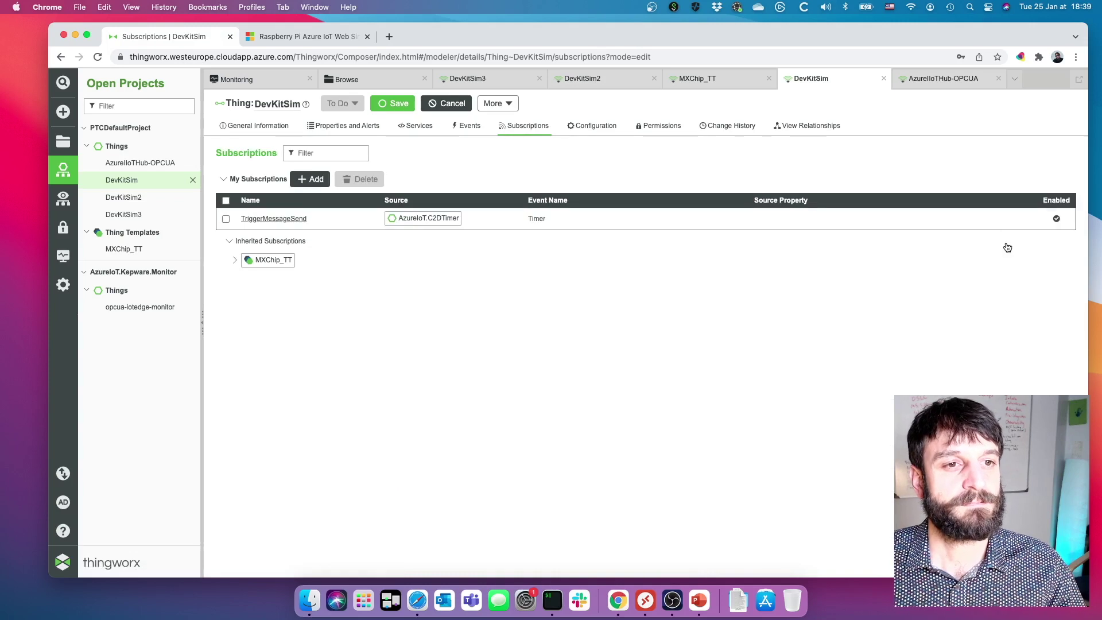
pyautogui.click(277, 219)
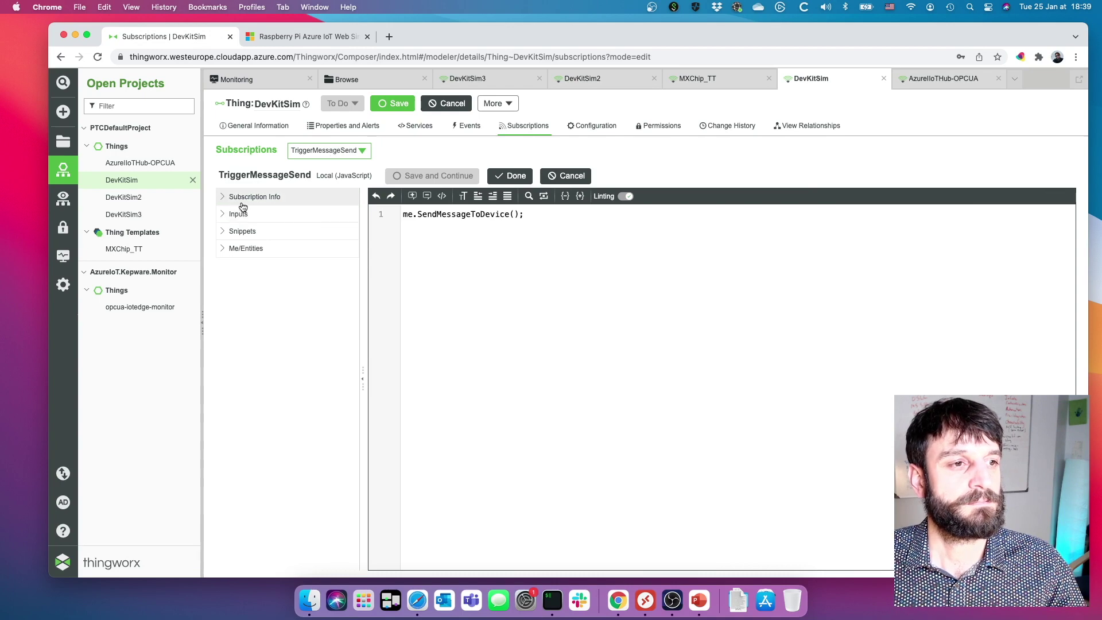
pyautogui.click(247, 199)
pyautogui.click(232, 380)
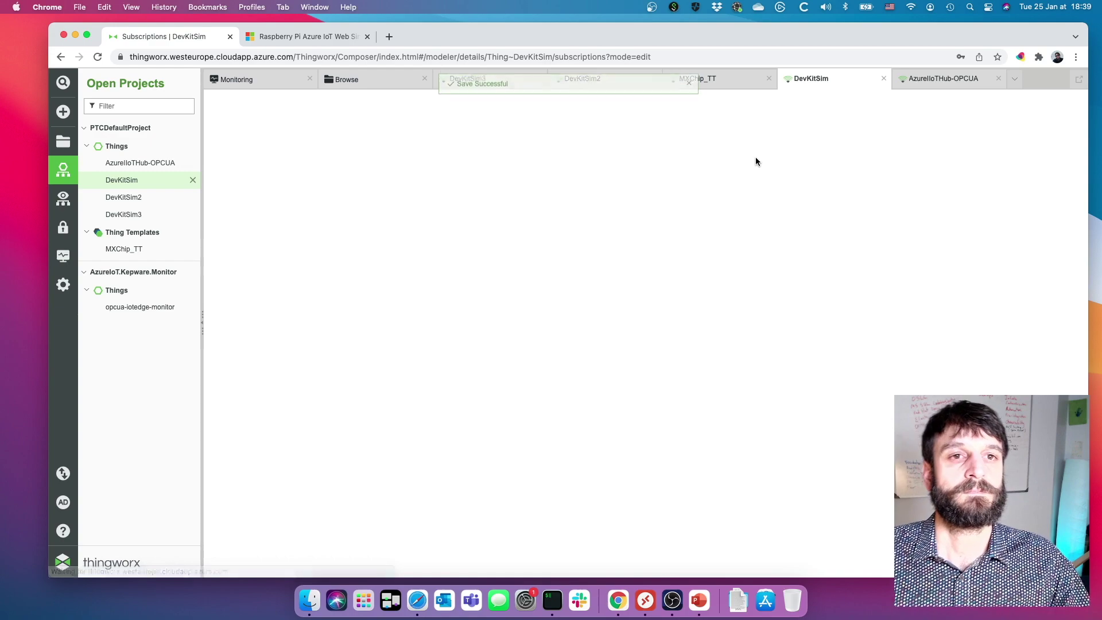
# Return to Grafana in Safari and open the Azure SQL Database dashboard, discarding the unsaved Azure IoT Hub dashboard changes.
pyautogui.hotkey('ctrl', 'Right')
pyautogui.scroll(15, 776, 226)
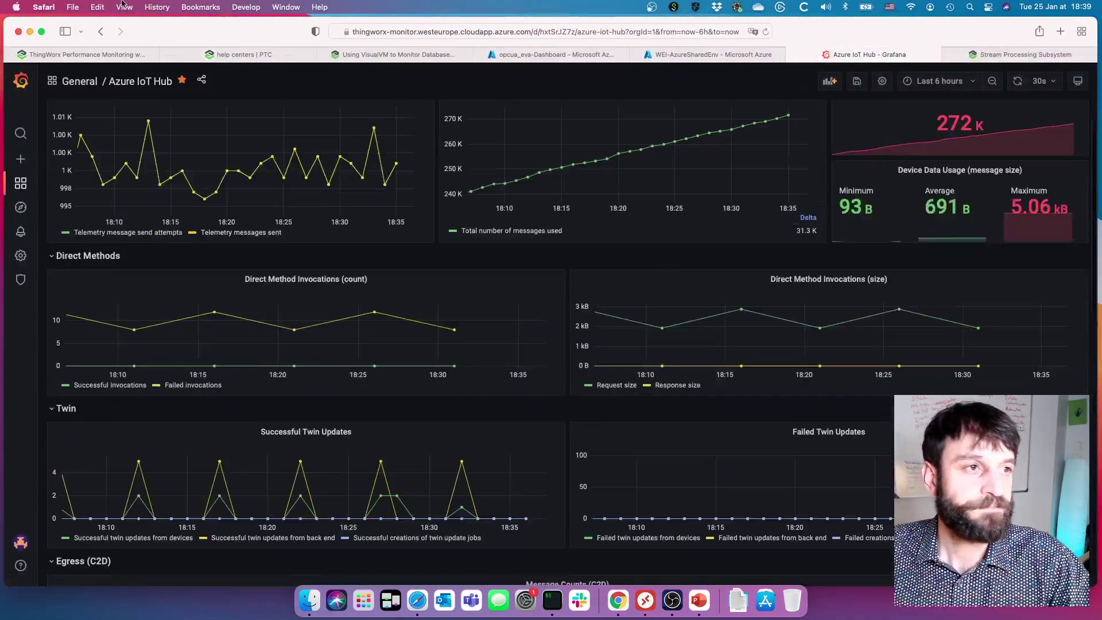
pyautogui.click(80, 81)
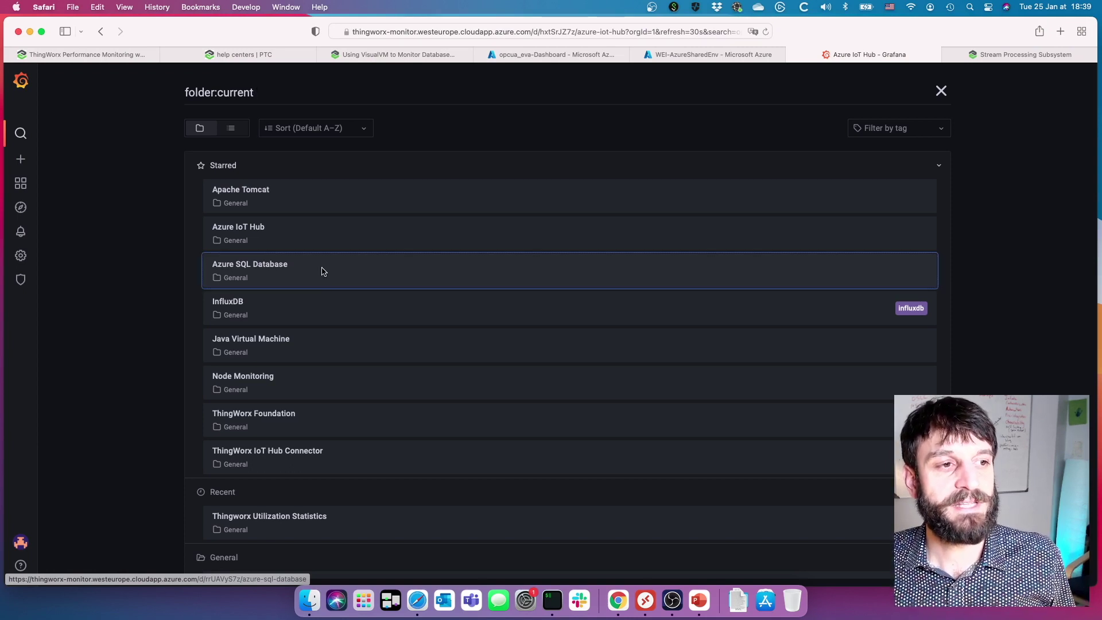
pyautogui.click(320, 274)
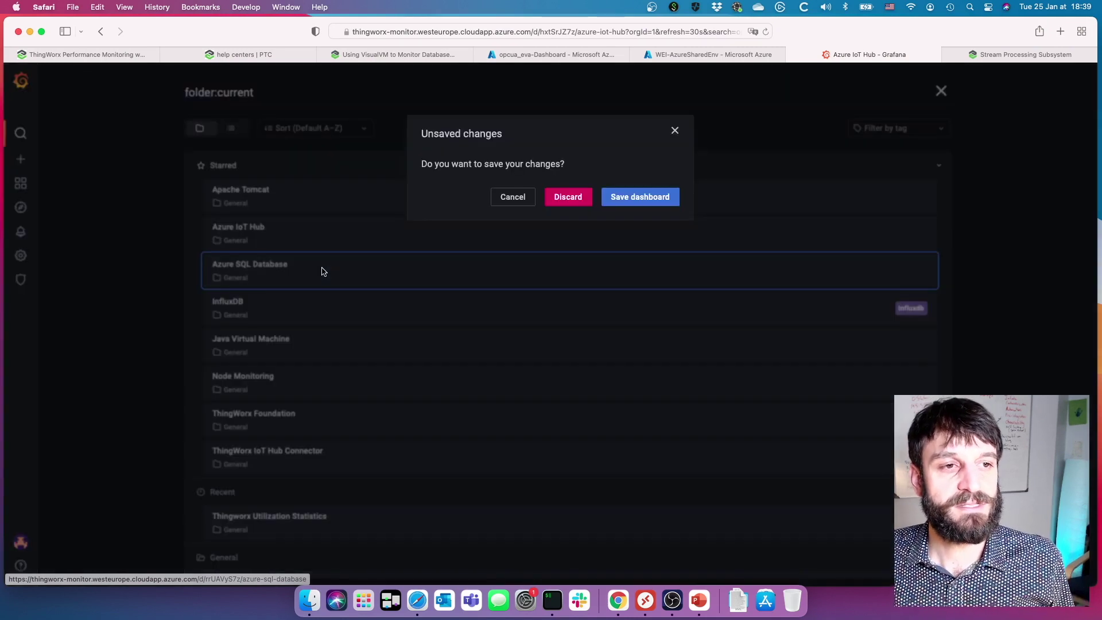
pyautogui.click(565, 201)
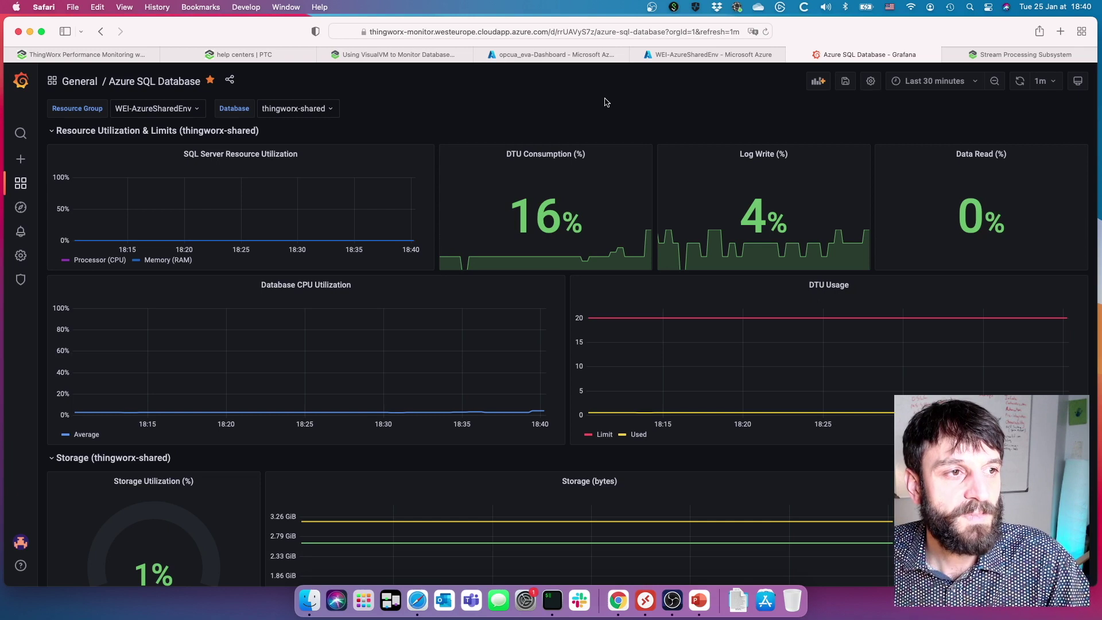
# Set the time range to Last 3 hours and examine the database's resource utilization, storage, connection events and workers panels.
pyautogui.click(973, 79)
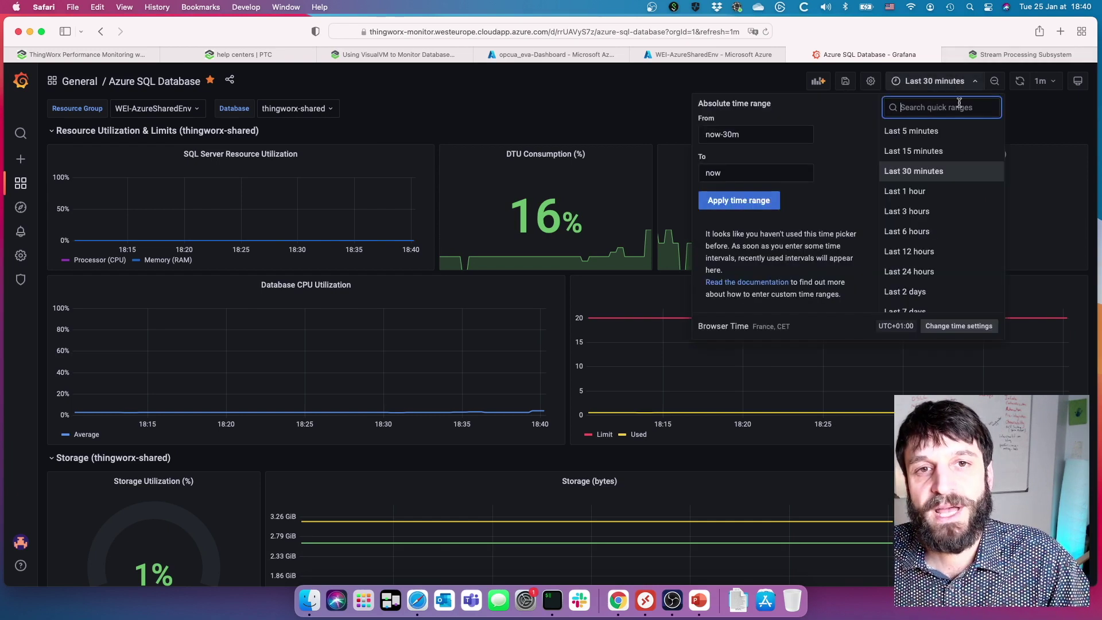
pyautogui.click(929, 211)
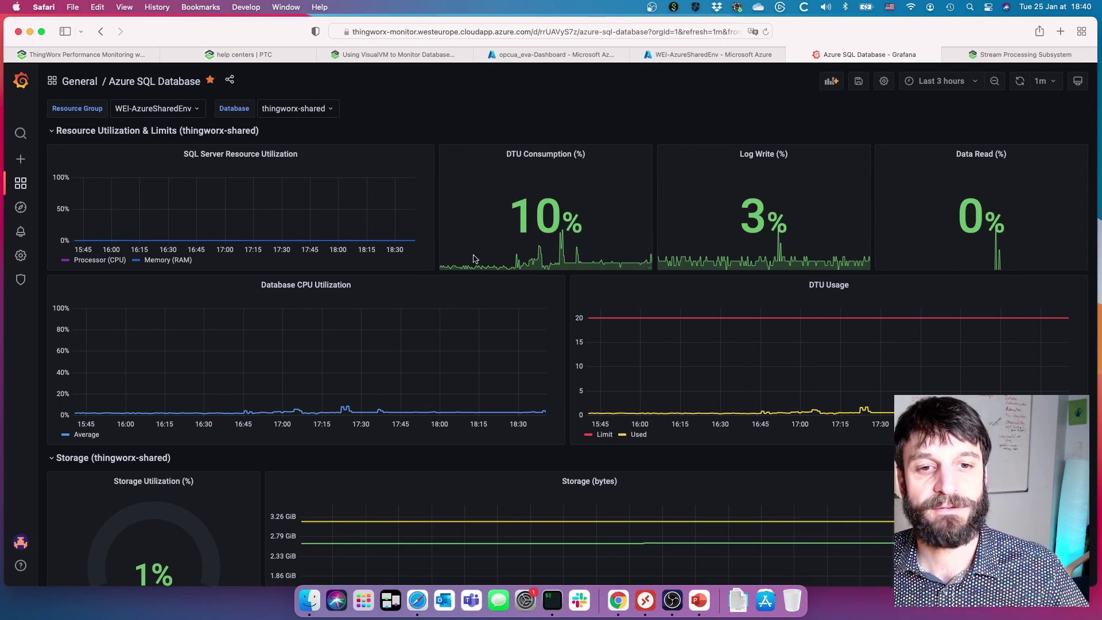
pyautogui.scroll(-5, 241, 416)
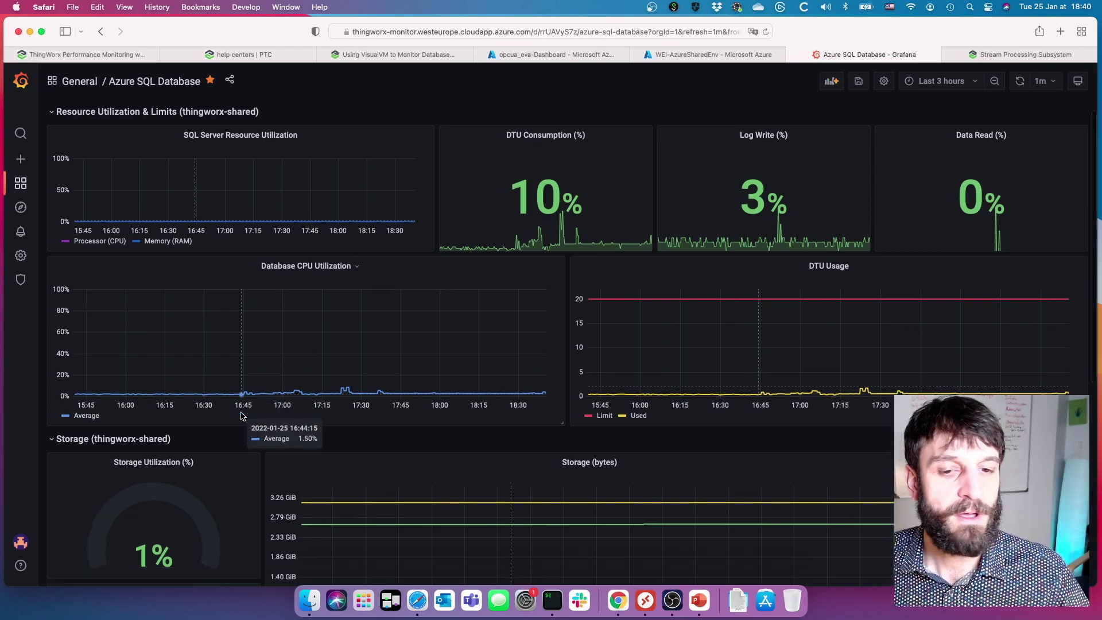
pyautogui.scroll(-6, 241, 416)
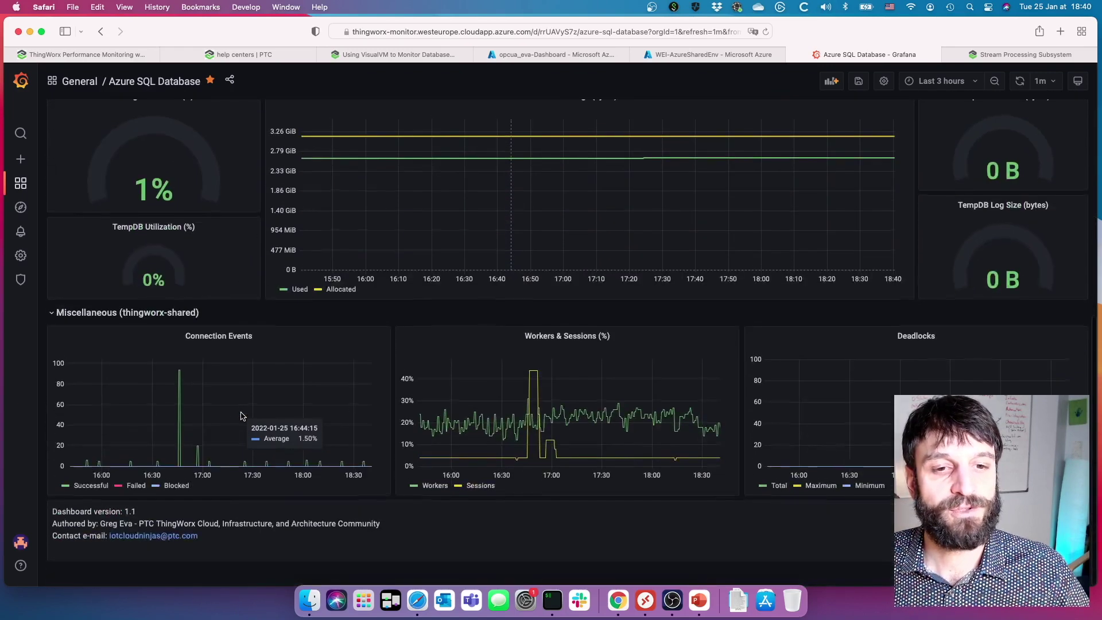
pyautogui.scroll(2, 241, 416)
pyautogui.scroll(-2, 344, 419)
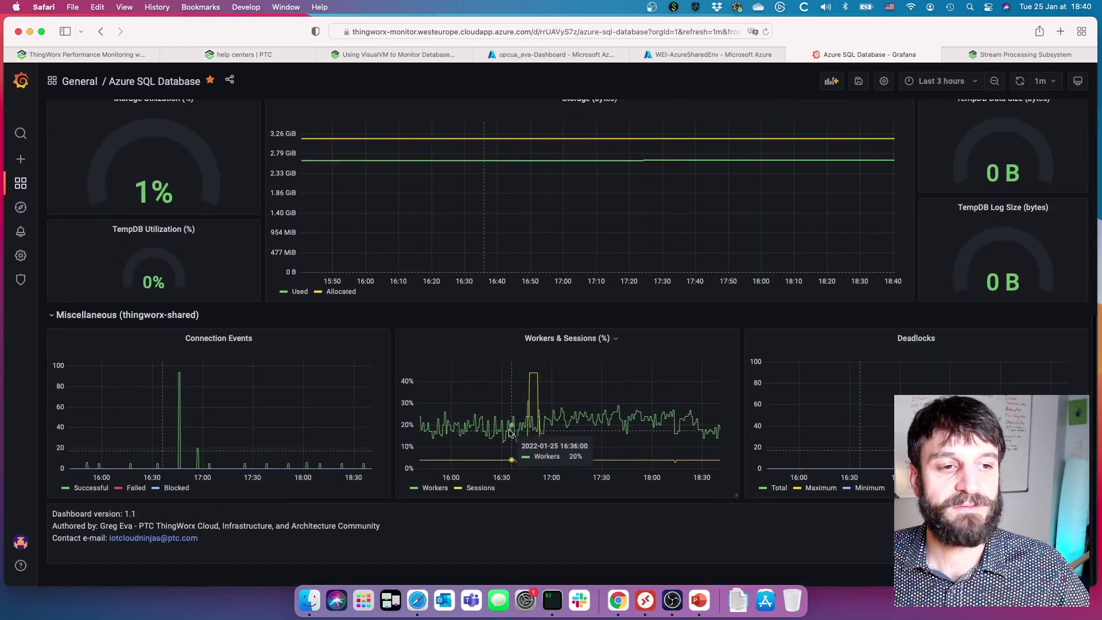
pyautogui.scroll(1, 481, 432)
pyautogui.scroll(-1, 481, 432)
pyautogui.scroll(1, 480, 432)
pyautogui.scroll(9, 481, 431)
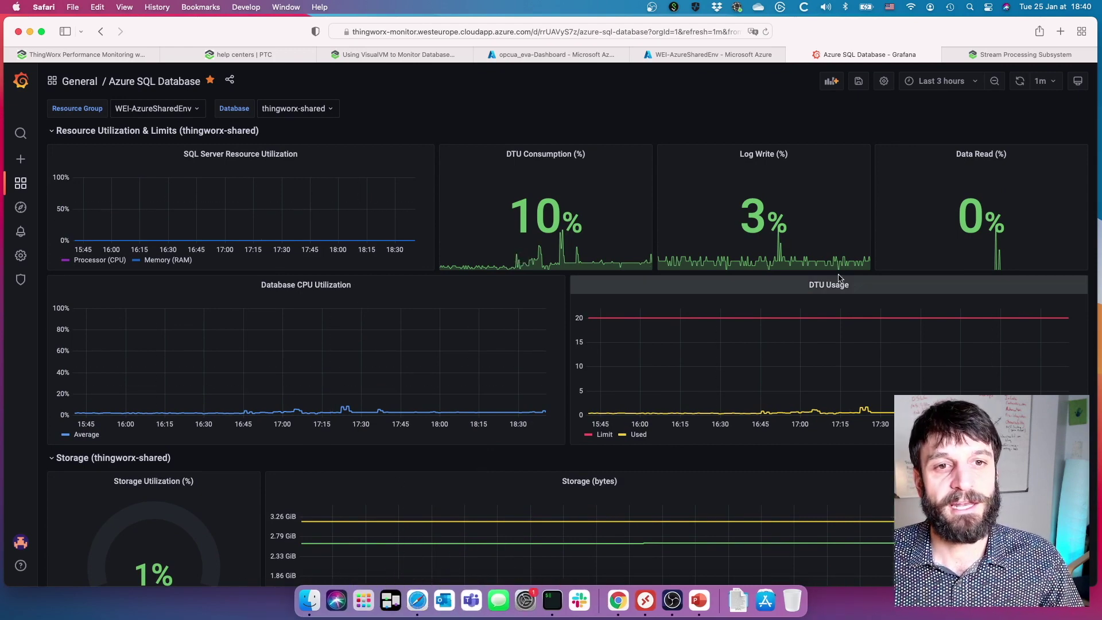
pyautogui.scroll(-10, 582, 345)
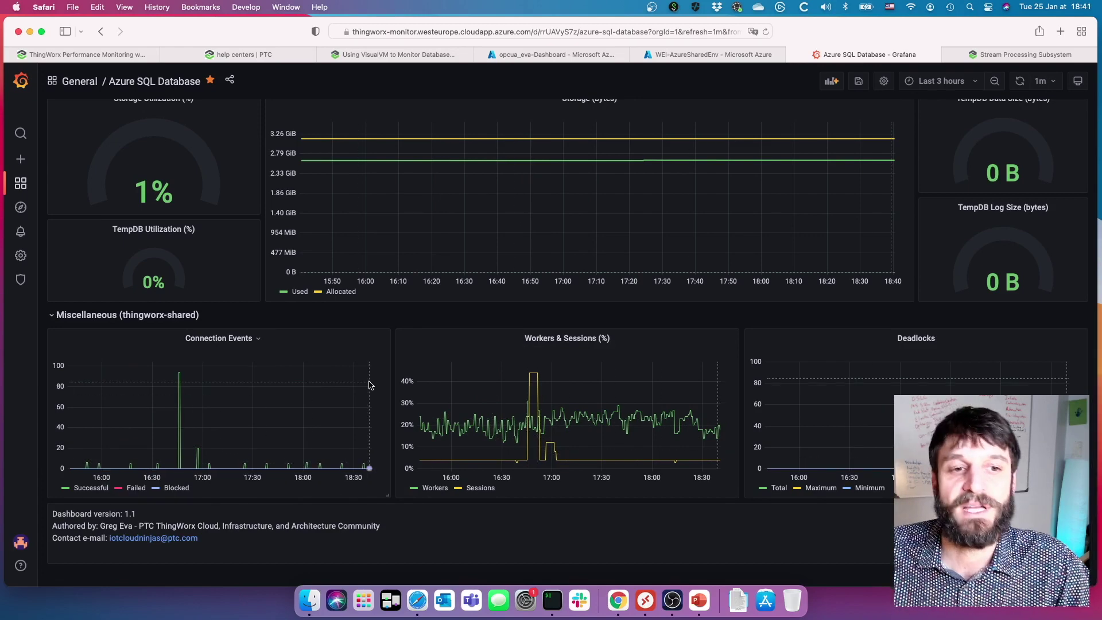
pyautogui.scroll(10, 369, 385)
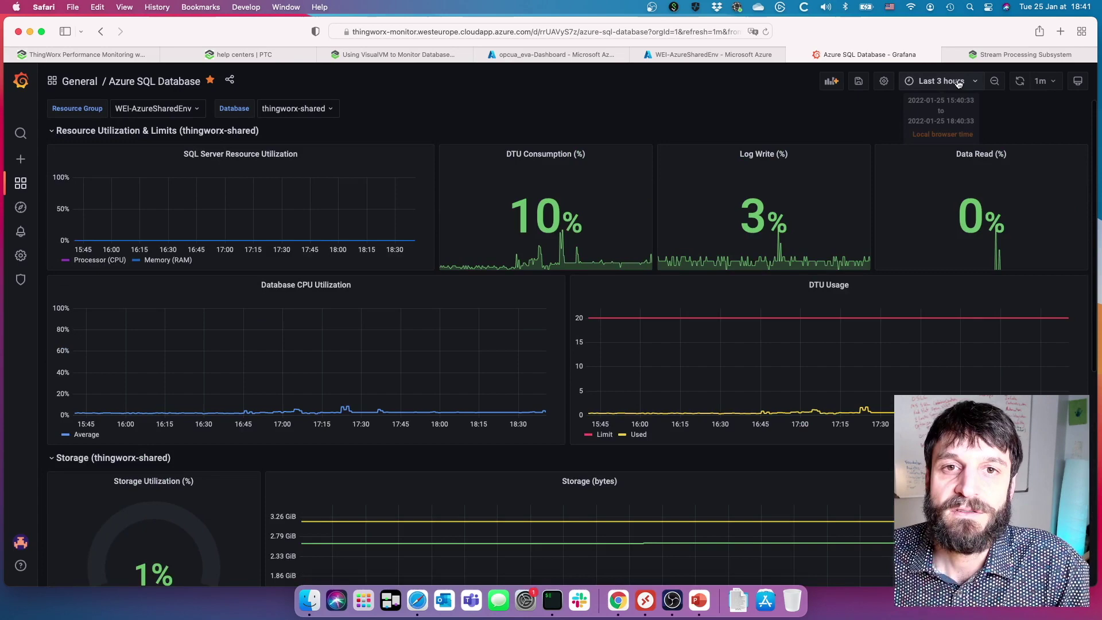
# Extend the time range to Last 6 hours and review the database's CPU, DTU usage, storage and Workers & Sessions charts.
pyautogui.click(935, 81)
pyautogui.click(943, 237)
pyautogui.scroll(-10, 867, 237)
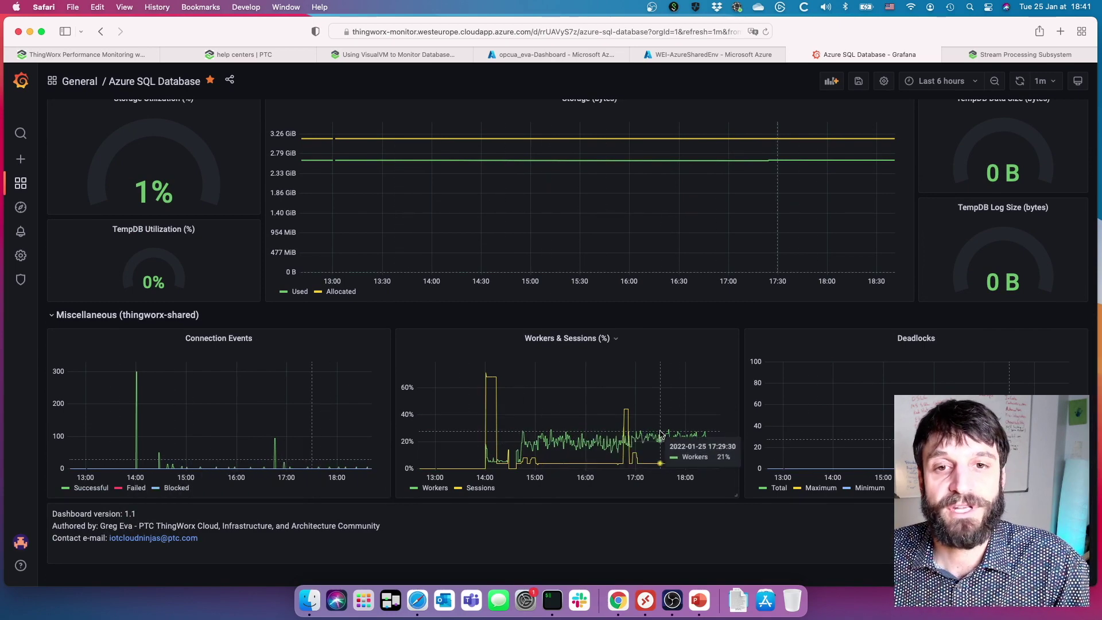
pyautogui.scroll(3, 659, 434)
pyautogui.scroll(4, 660, 435)
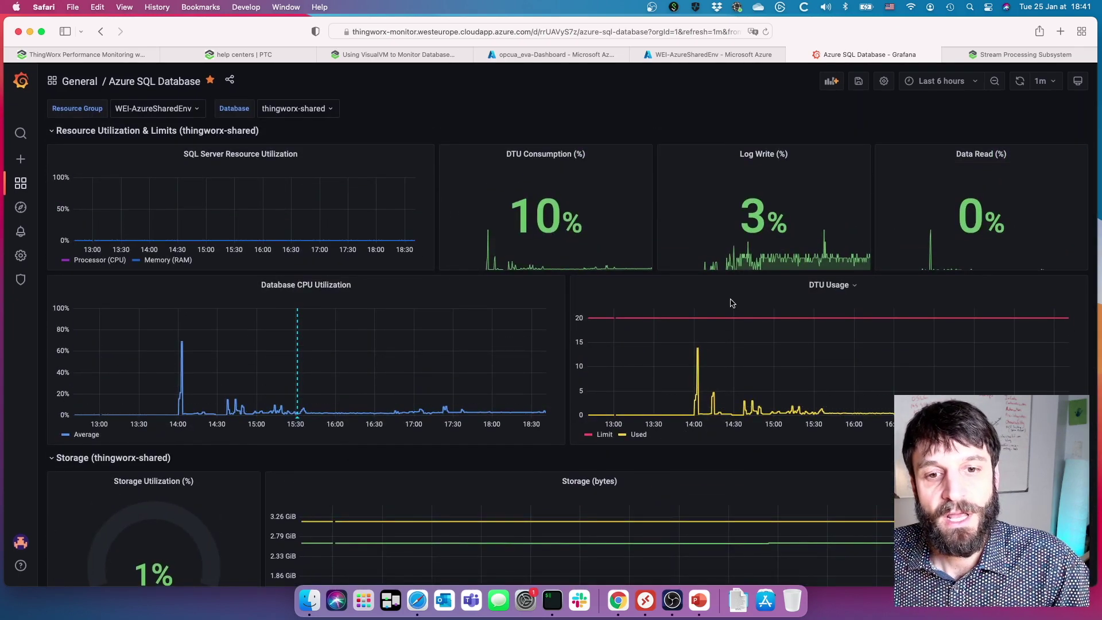
pyautogui.scroll(-8, 729, 301)
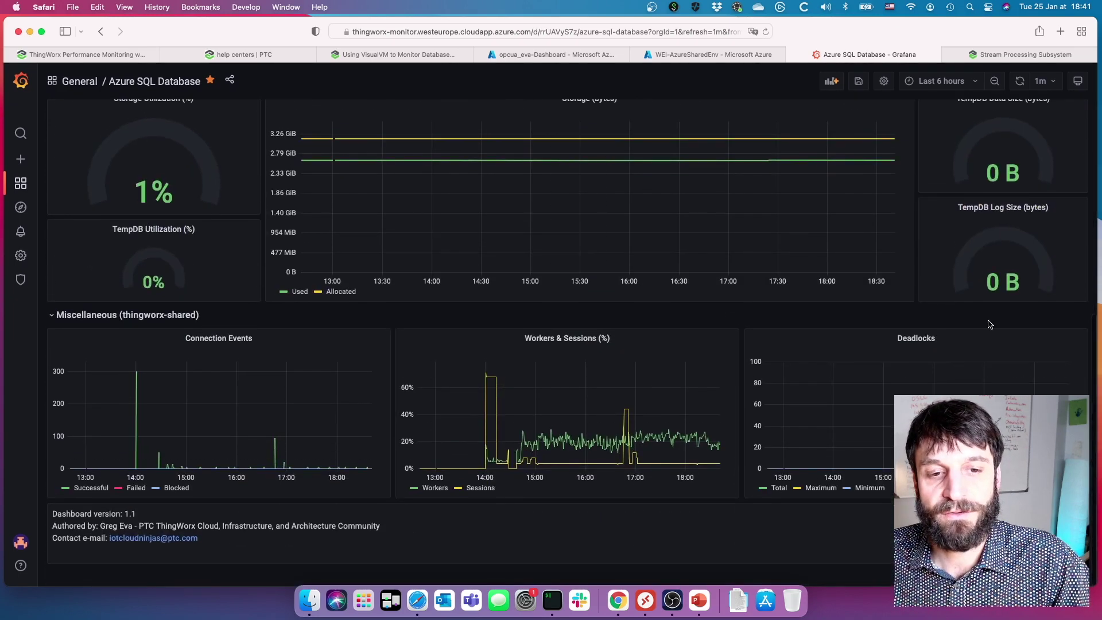
# Extend the Azure SQL Database time range to Last 1 year and review the storage, CPU utilization and DTU usage charts.
pyautogui.click(939, 81)
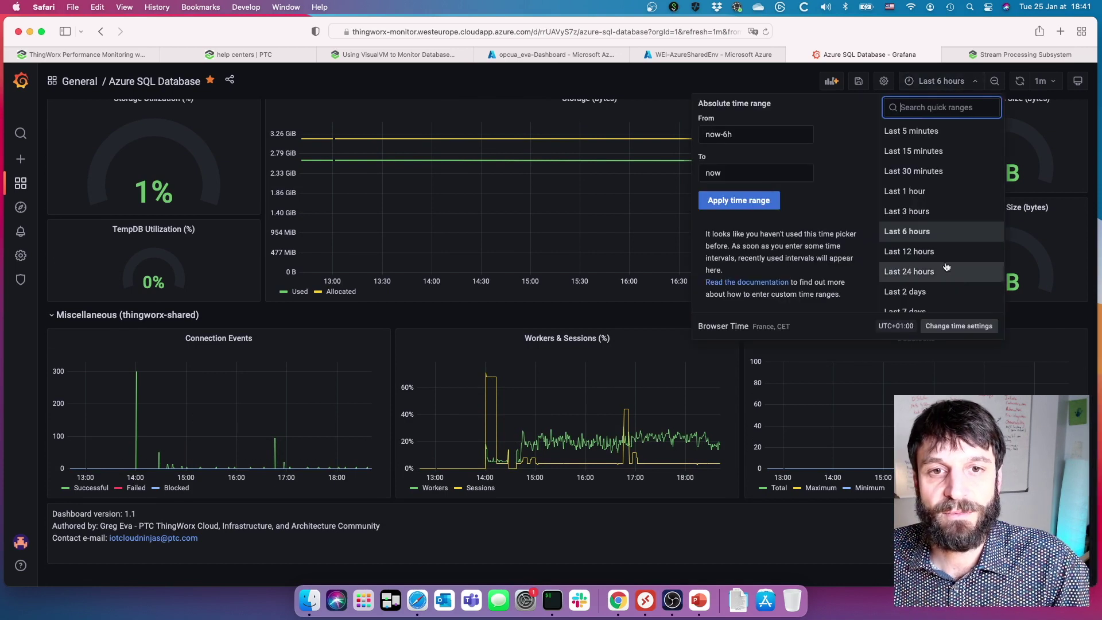
pyautogui.scroll(-5, 927, 299)
pyautogui.click(925, 184)
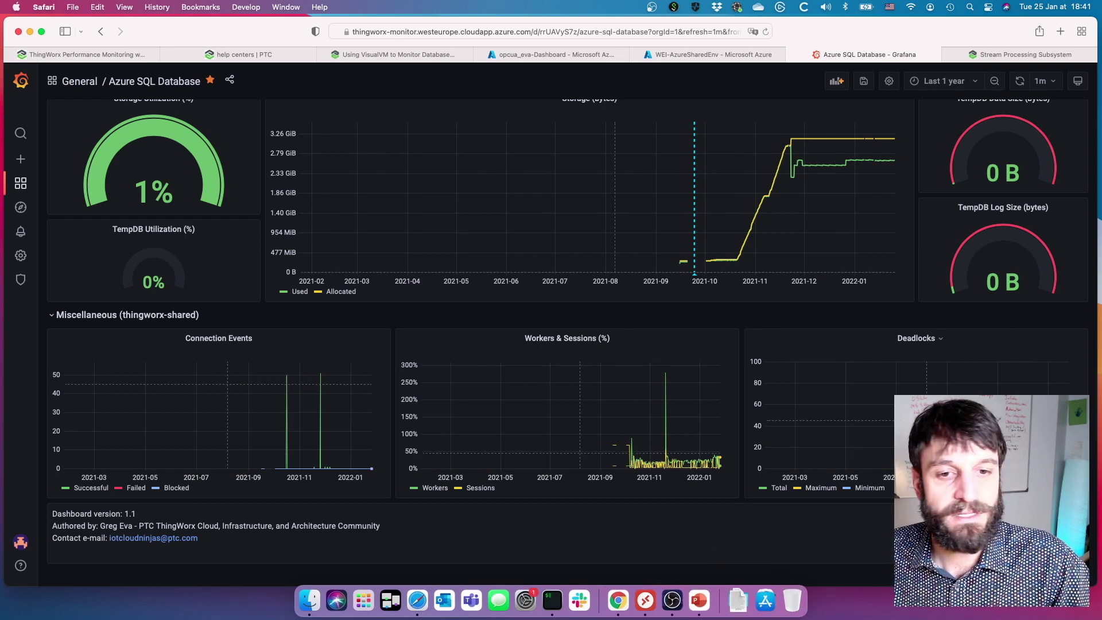
pyautogui.scroll(10, 567, 343)
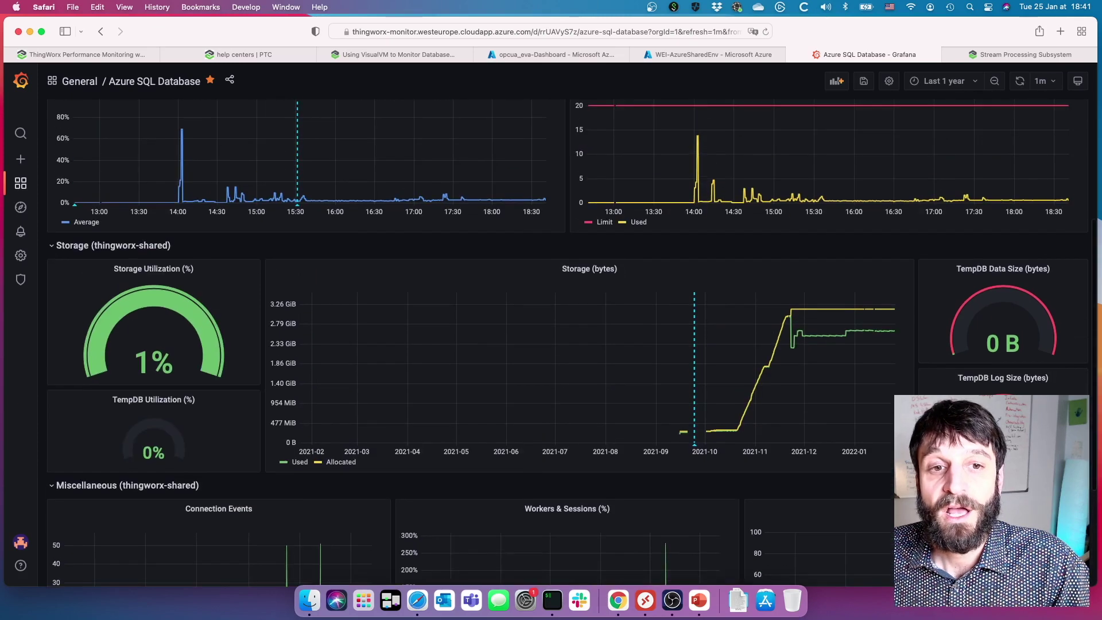
pyautogui.scroll(2, 975, 367)
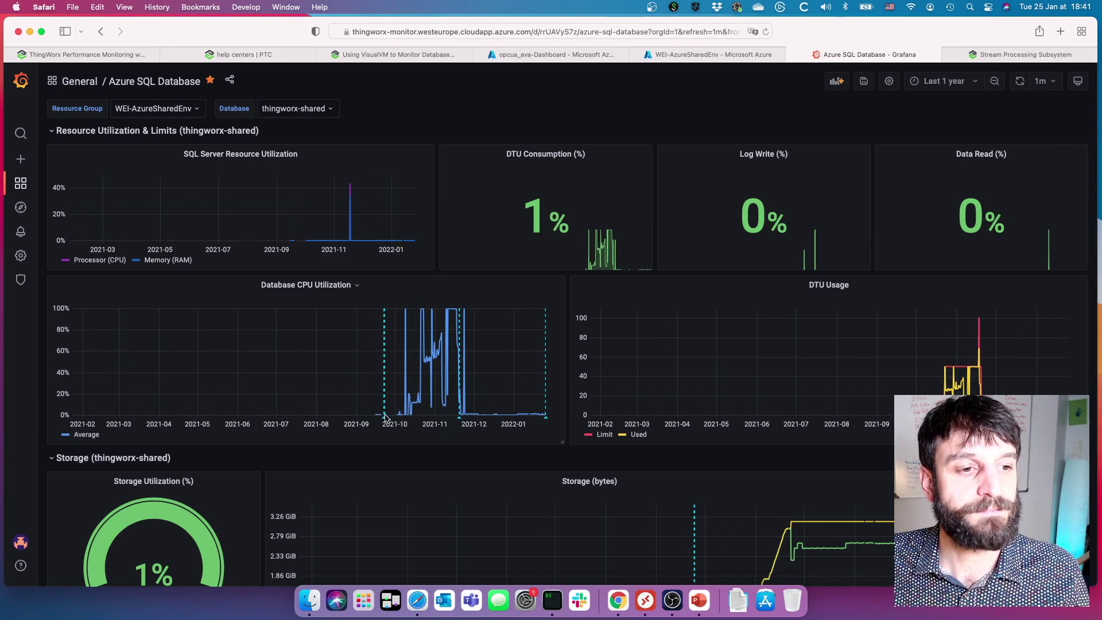
# Open the InfluxDB dashboard from the starred dashboards and examine its Query Executor and HTTP request, ingestion and query time panels.
pyautogui.click(82, 83)
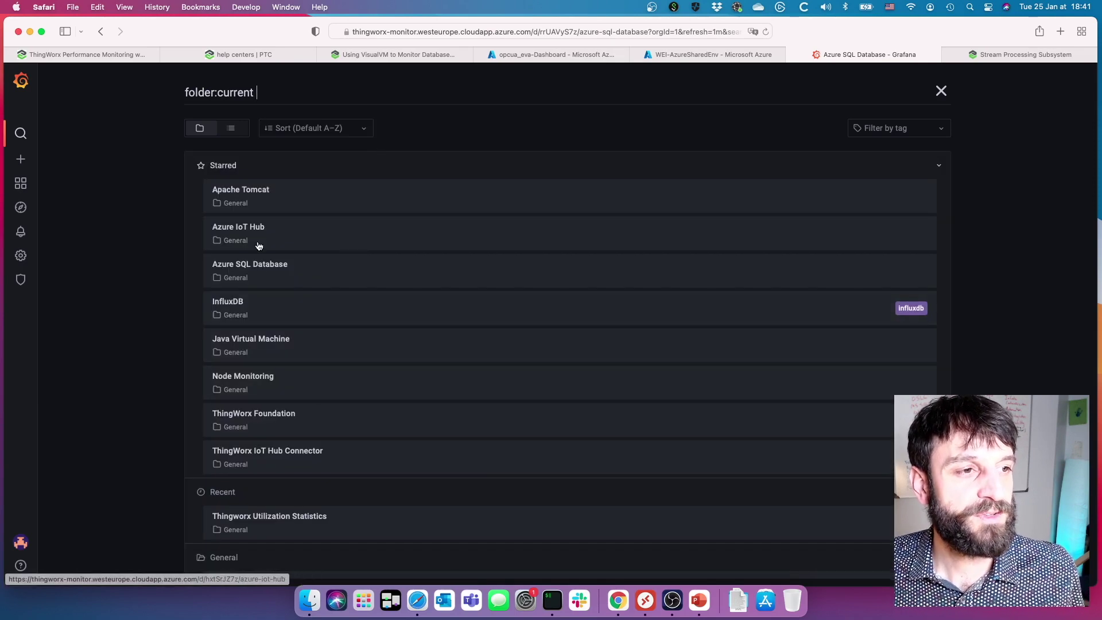
pyautogui.click(256, 304)
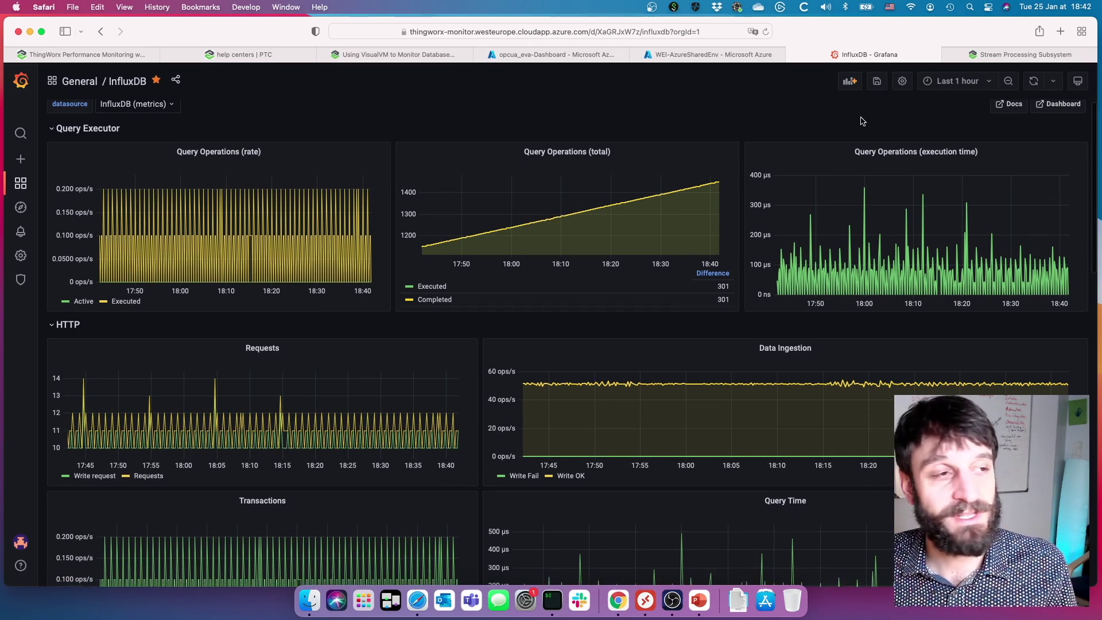
pyautogui.scroll(-2, 862, 121)
pyautogui.scroll(2, 862, 121)
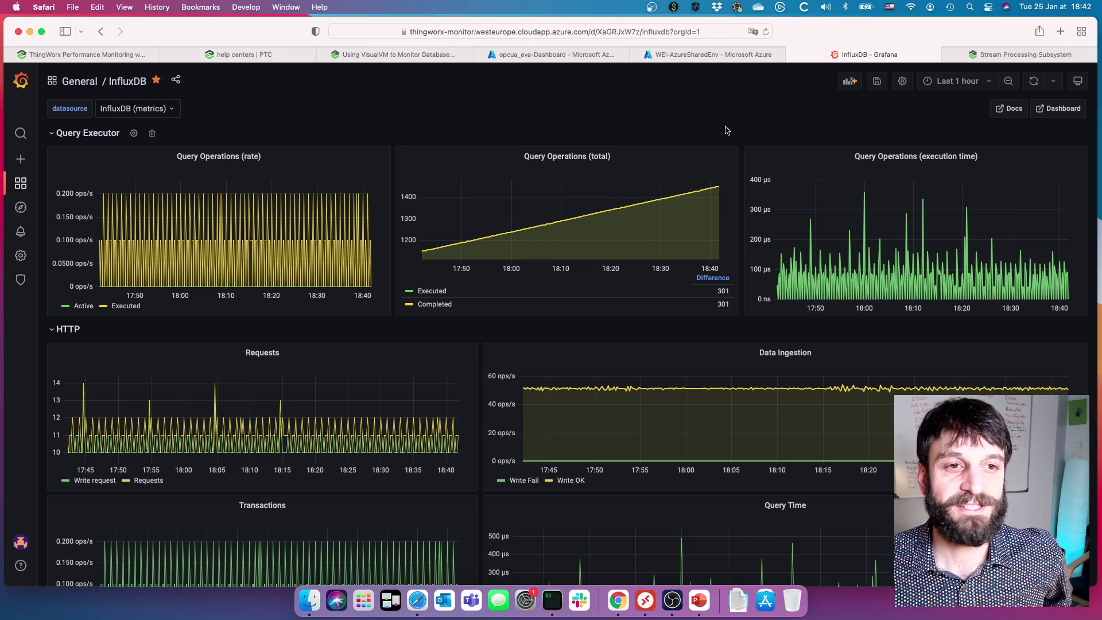
pyautogui.scroll(-1, 490, 251)
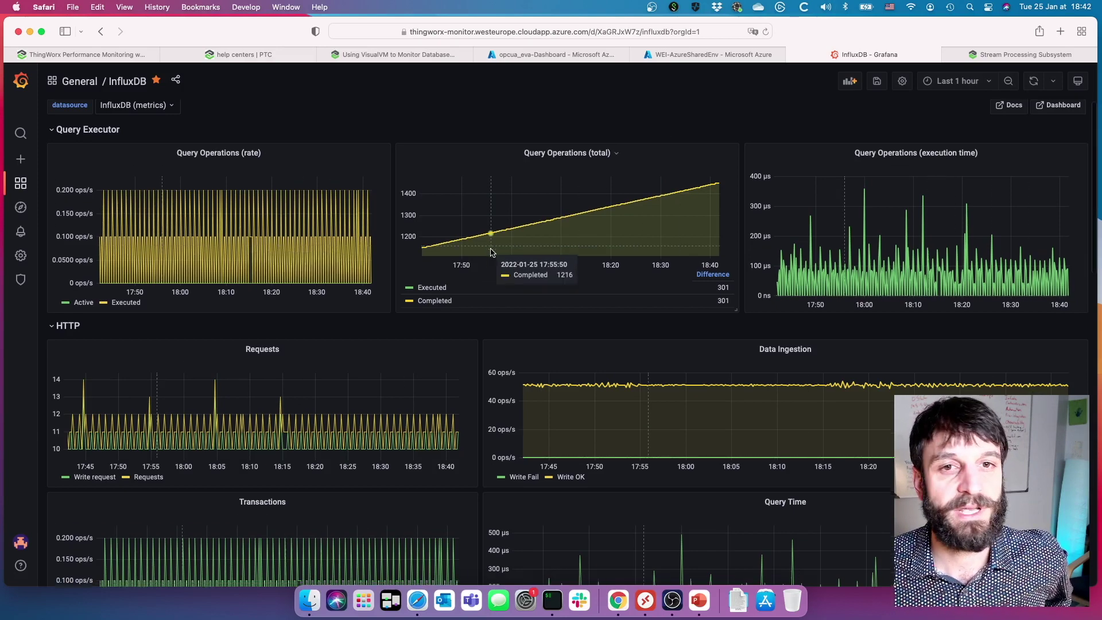
pyautogui.scroll(-3, 491, 251)
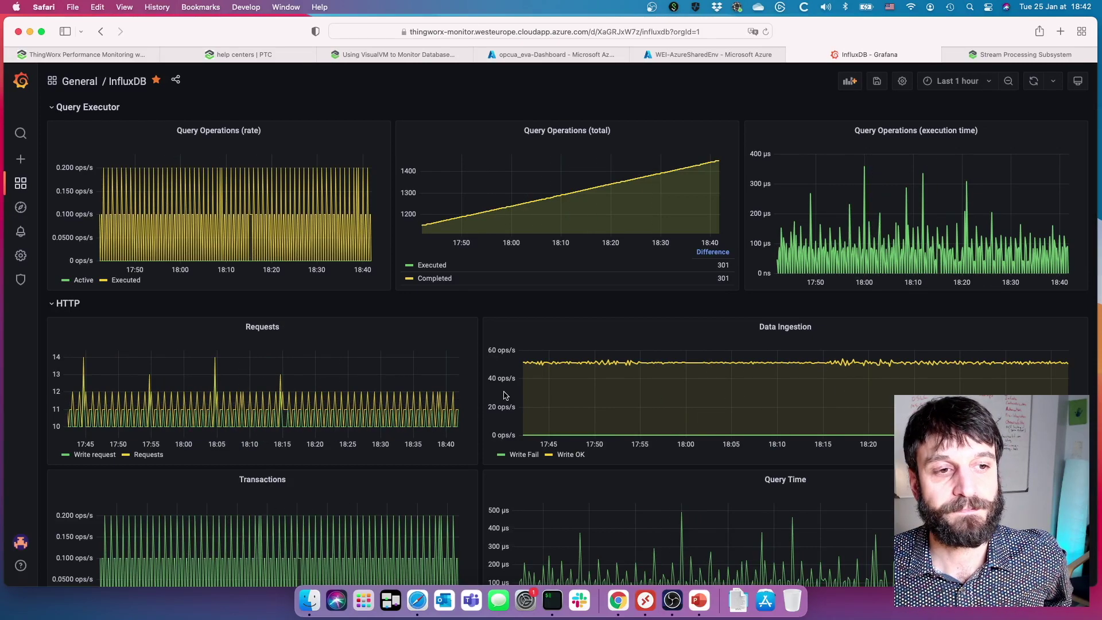
pyautogui.scroll(-1, 505, 395)
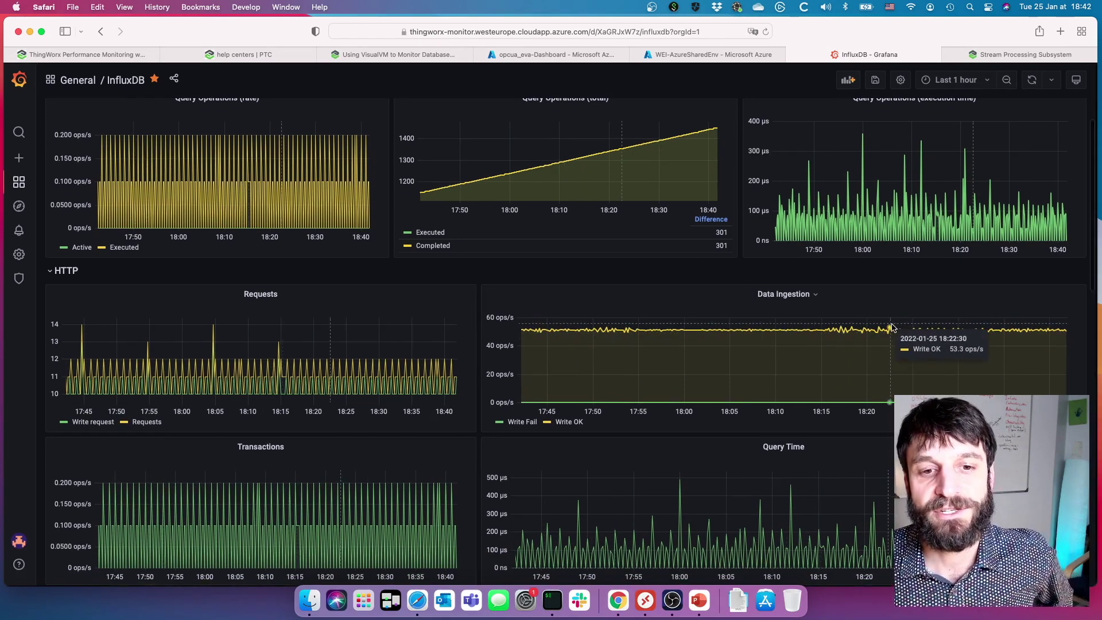
pyautogui.scroll(-4, 785, 311)
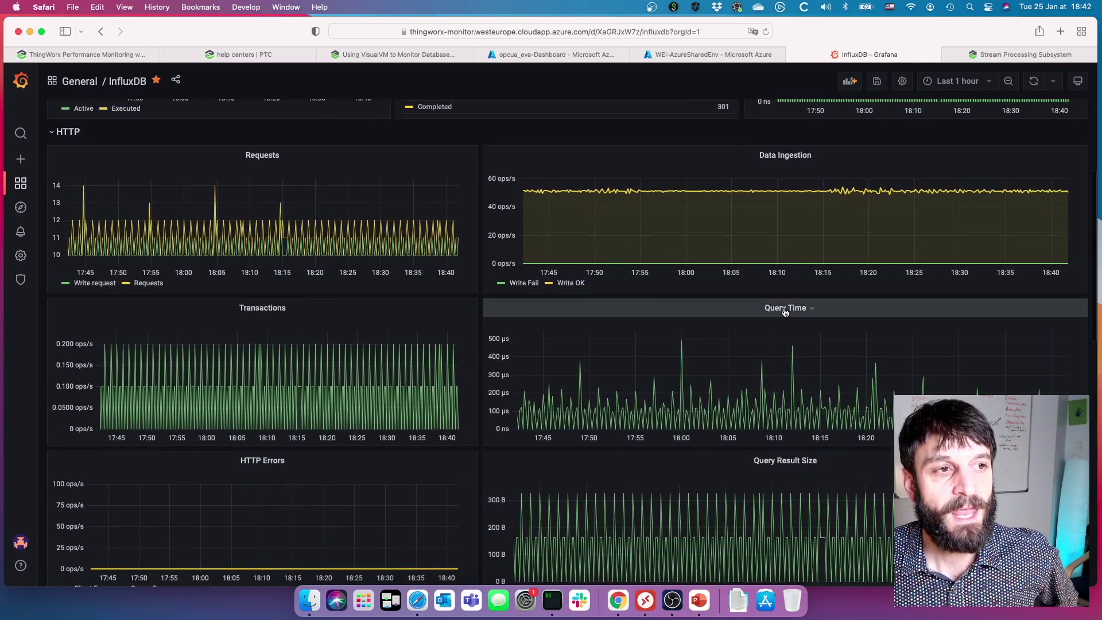
pyautogui.scroll(-1, 784, 311)
pyautogui.scroll(5, 784, 311)
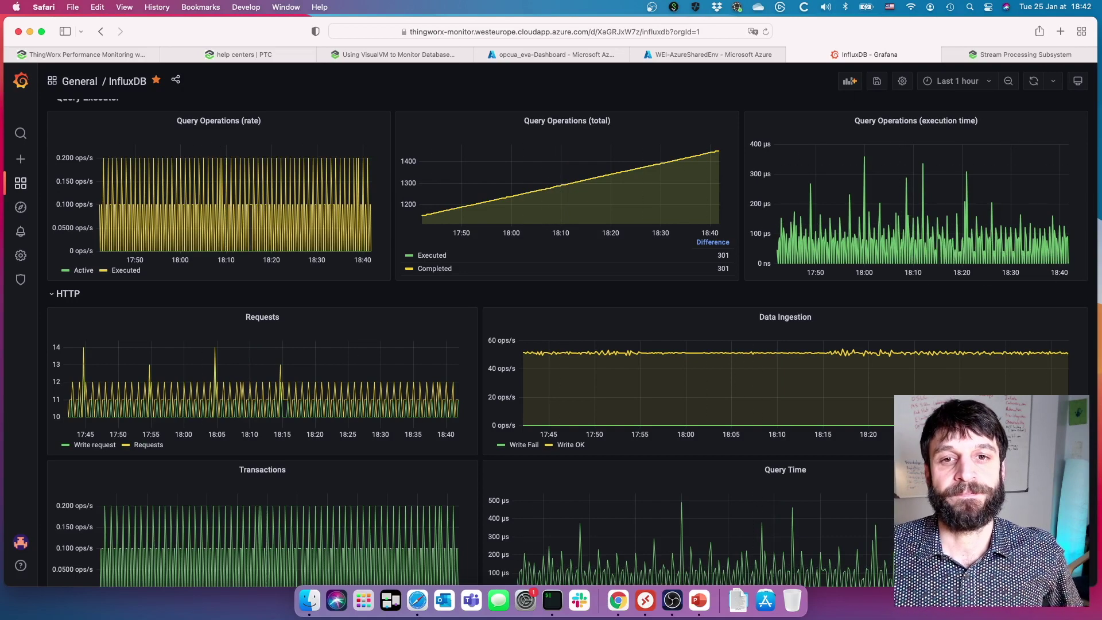
# Review the InfluxDB HTTP errors, query result size, datastore size, series, measurements and compaction panels.
pyautogui.scroll(-5, 811, 194)
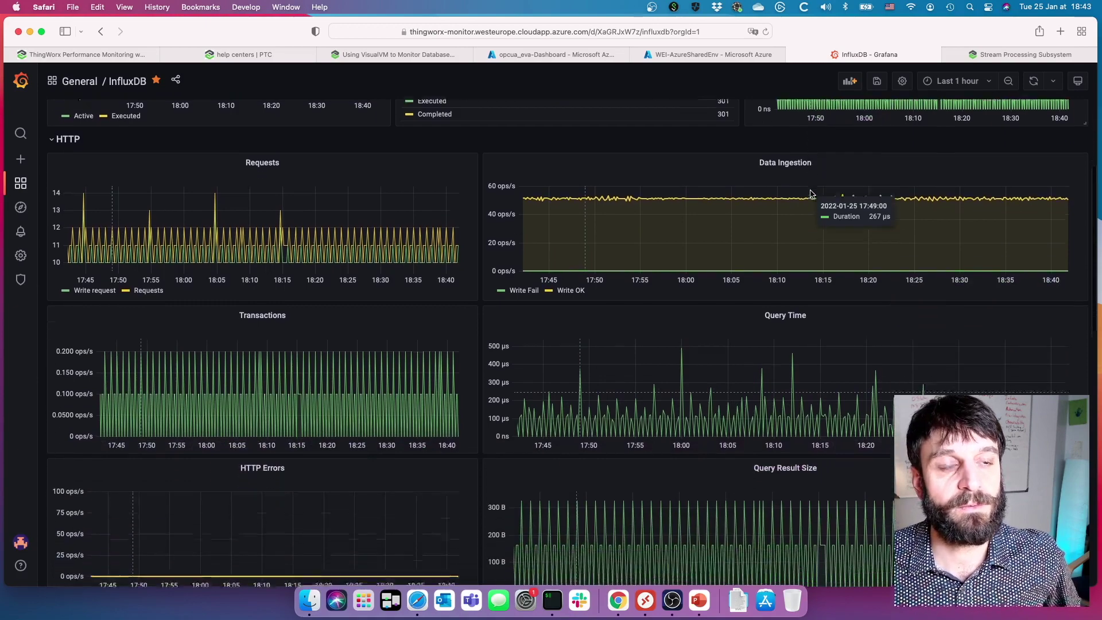
pyautogui.scroll(-1, 811, 194)
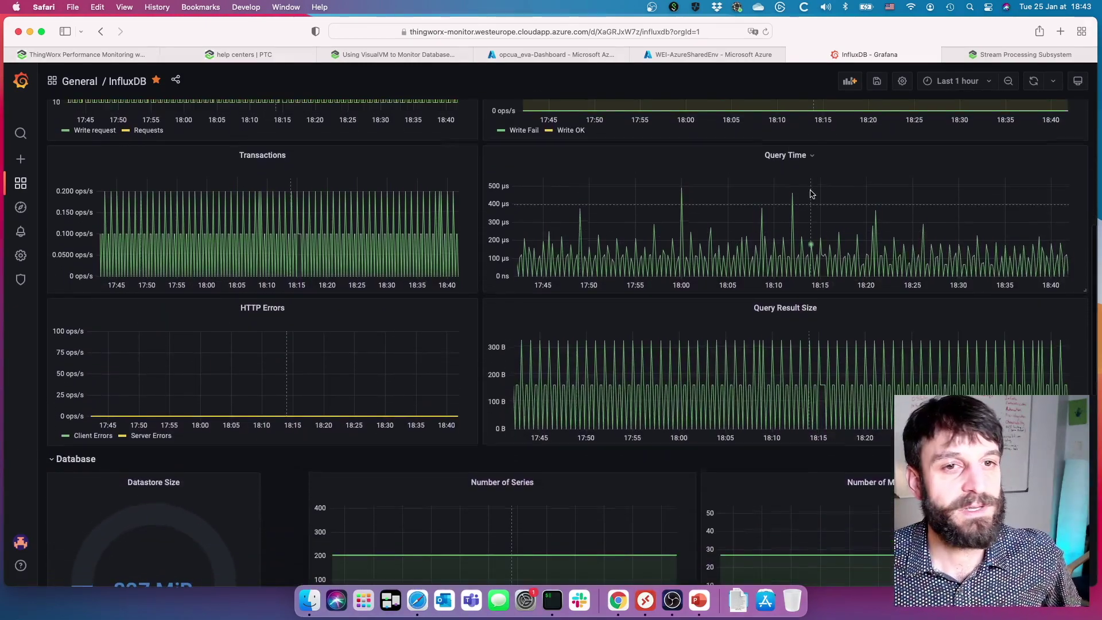
pyautogui.scroll(-2, 622, 241)
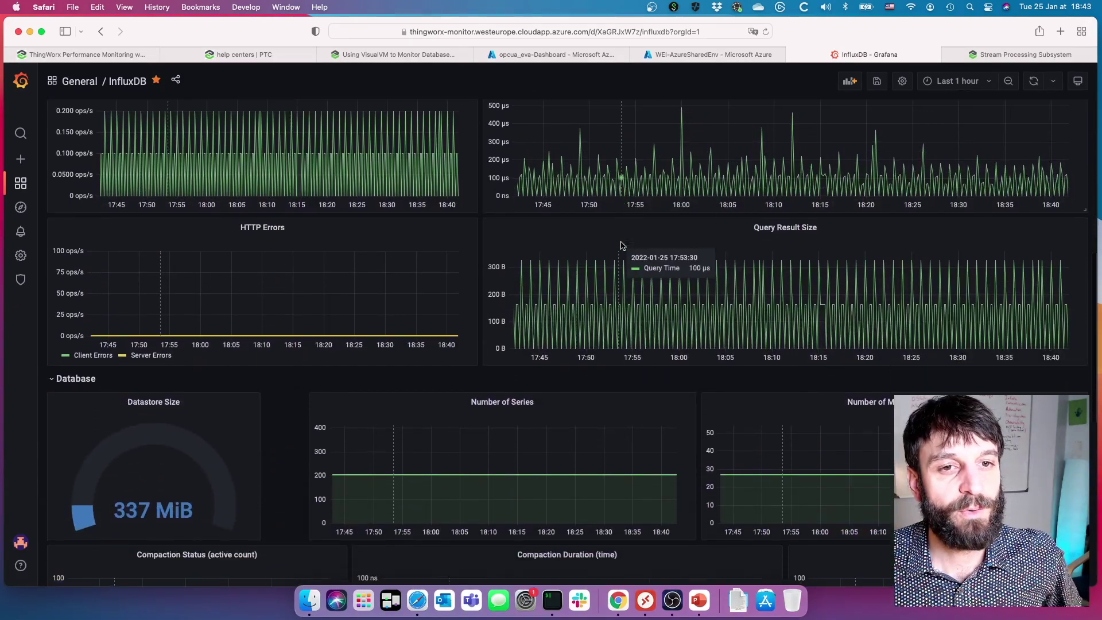
pyautogui.scroll(-1, 621, 246)
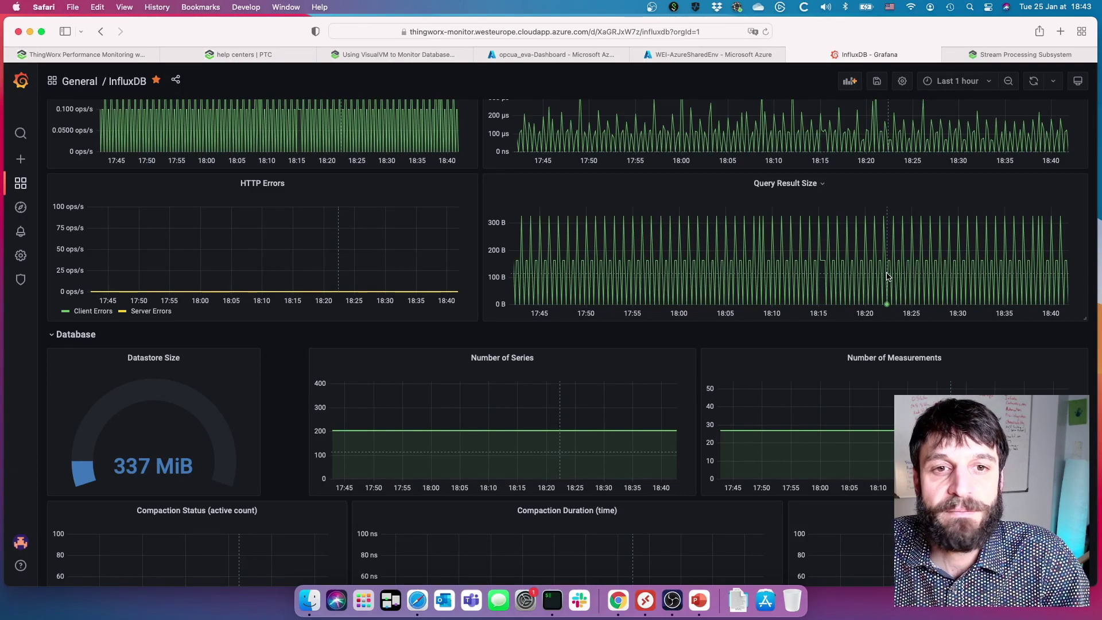
pyautogui.scroll(-2, 711, 264)
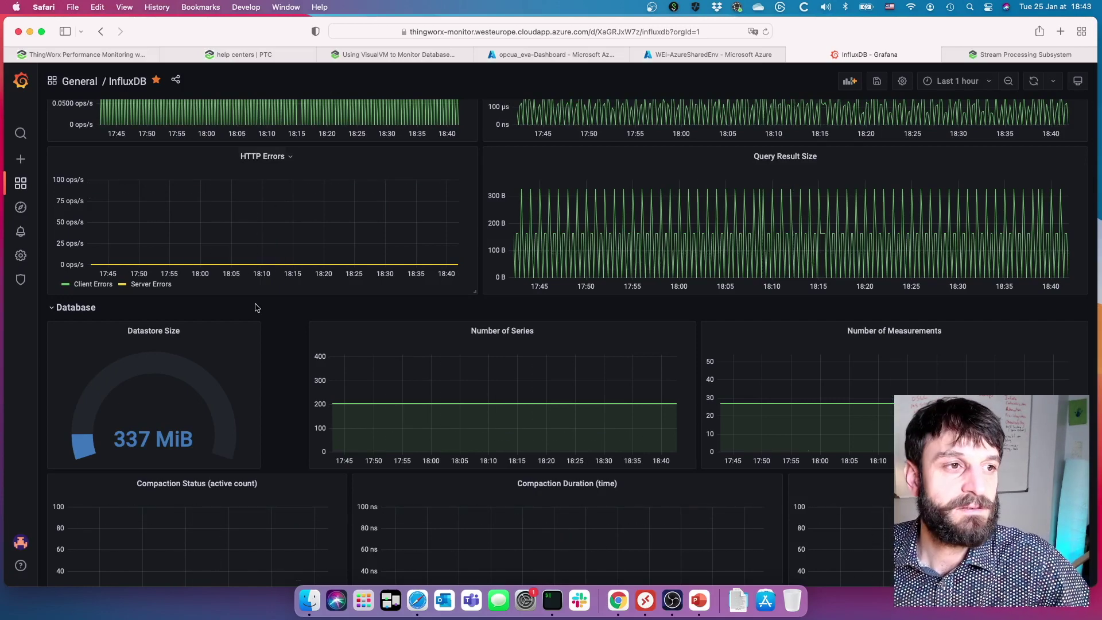
pyautogui.scroll(-5, 381, 294)
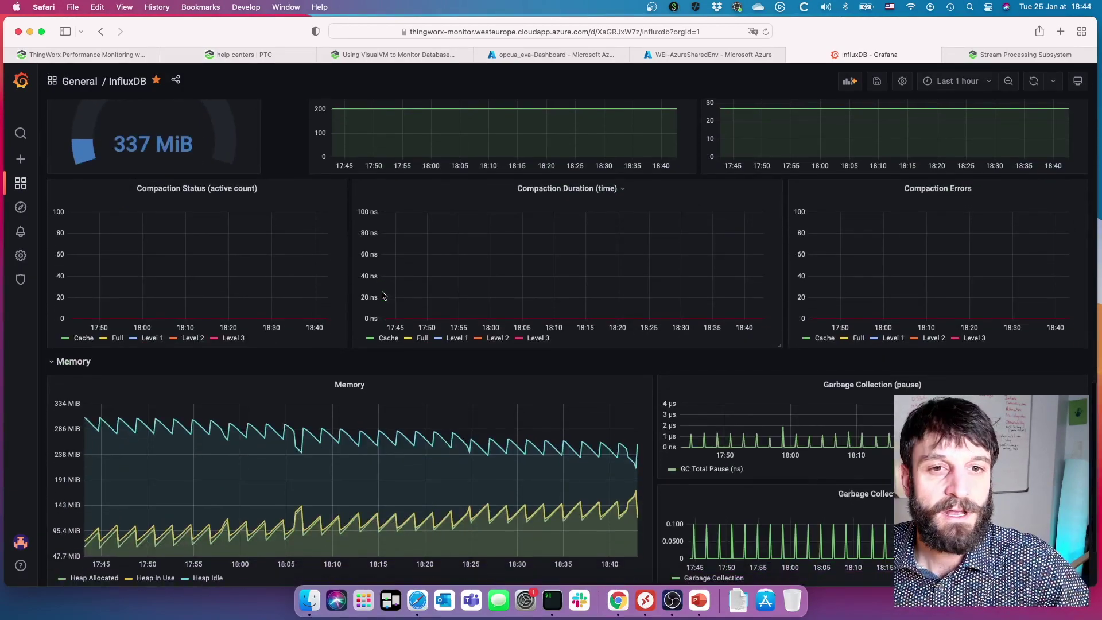
pyautogui.scroll(2, 383, 295)
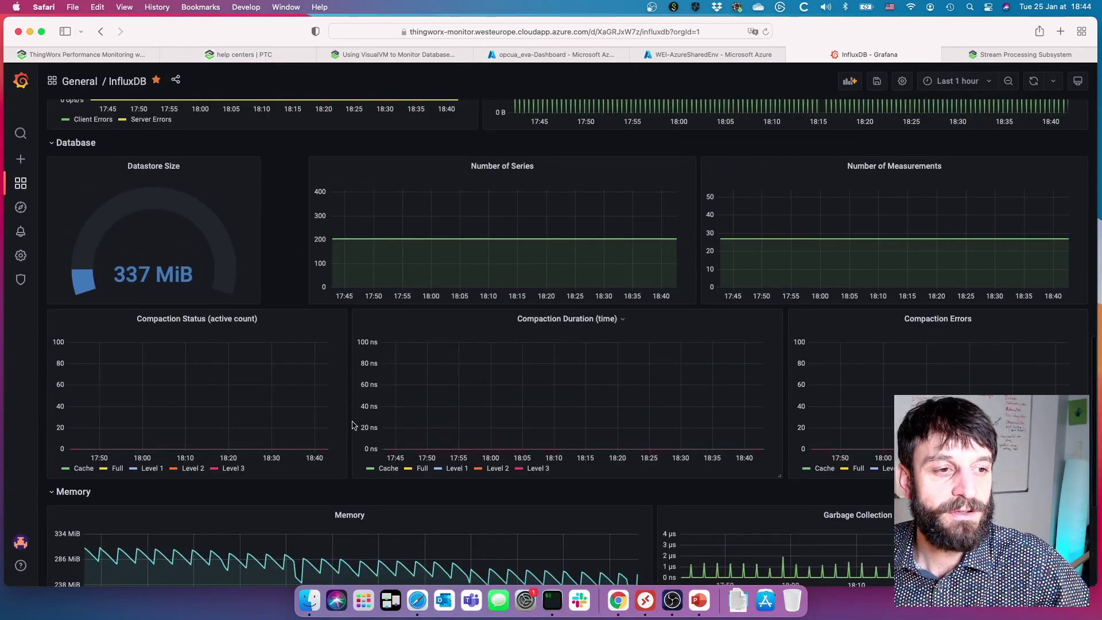
# Set the InfluxDB time range to Last 30 minutes and inspect the compaction status, duration and errors panels.
pyautogui.scroll(2, 645, 453)
pyautogui.click(954, 81)
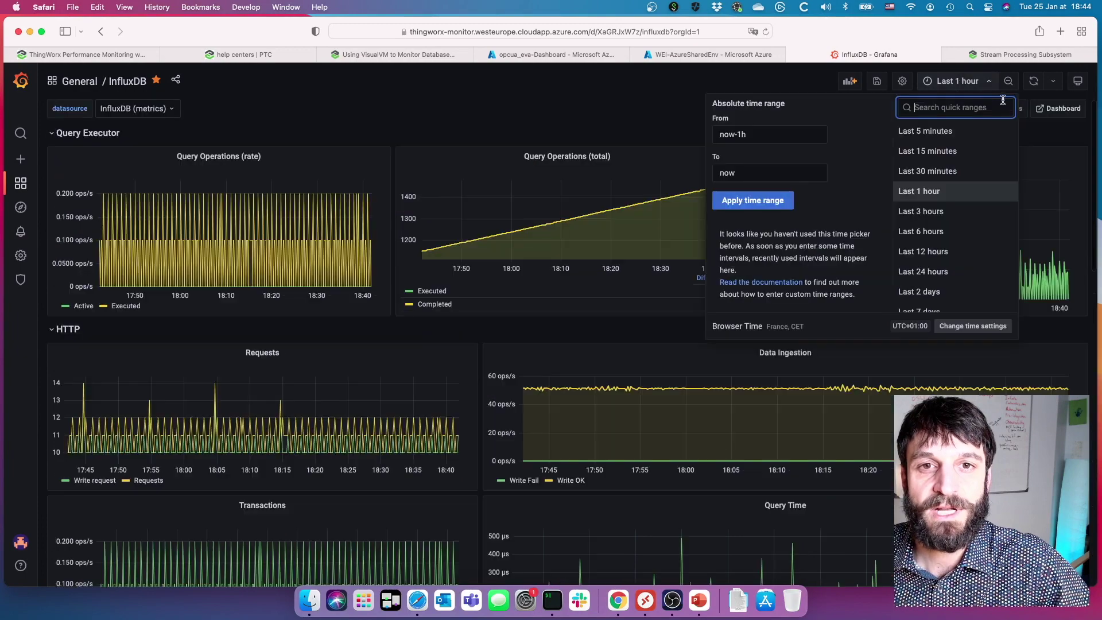
pyautogui.click(945, 172)
pyautogui.scroll(-12, 949, 319)
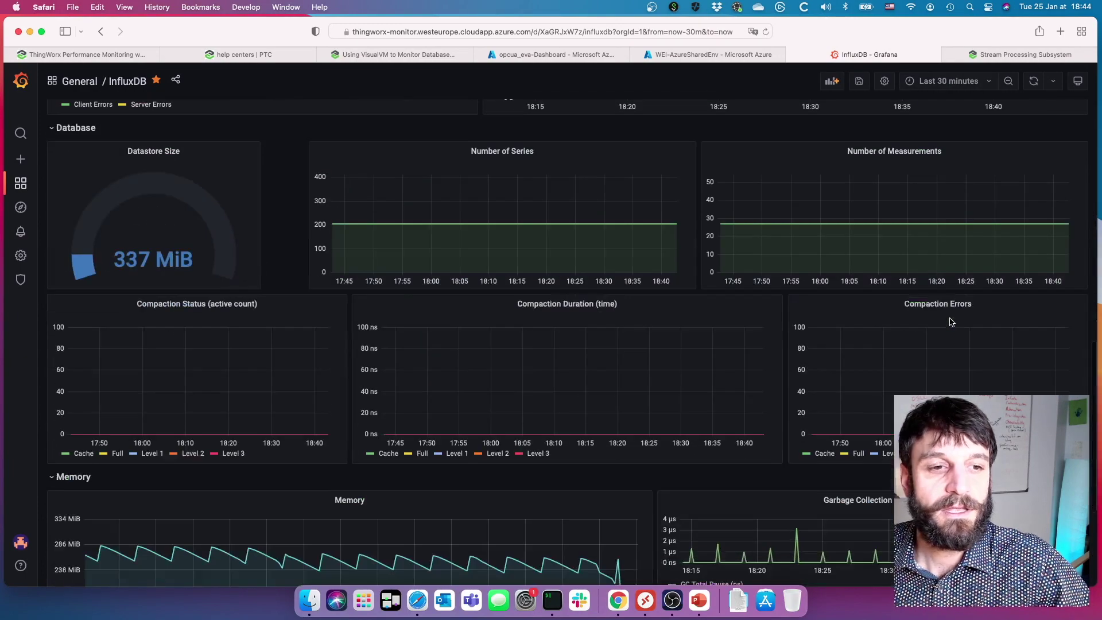
pyautogui.scroll(3, 951, 319)
pyautogui.scroll(-5, 950, 322)
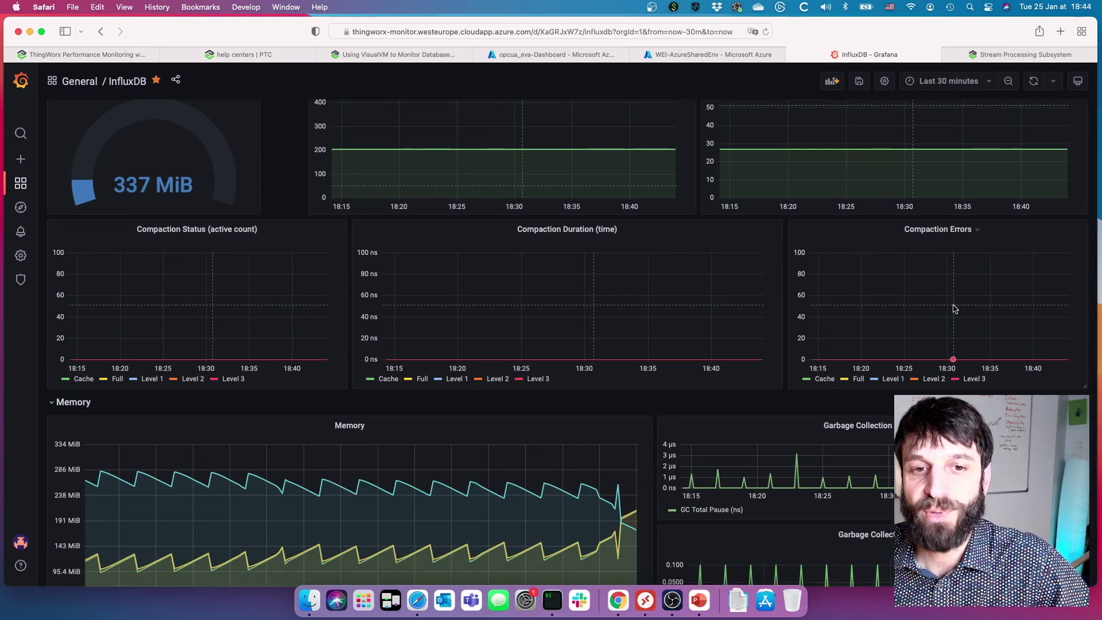
pyautogui.scroll(-2, 954, 307)
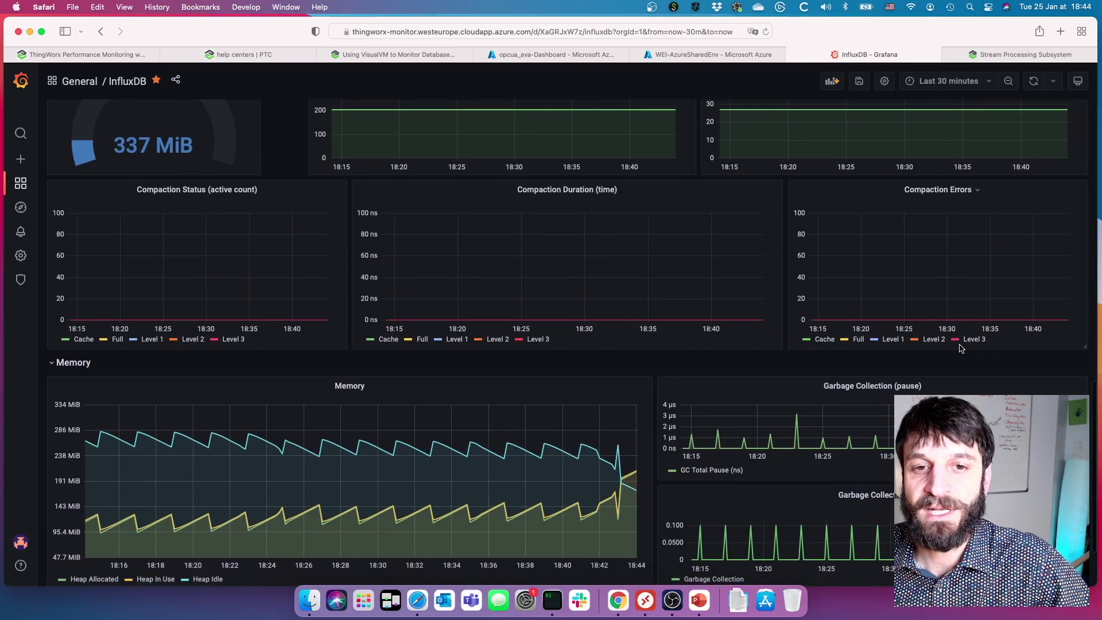
pyautogui.scroll(3, 866, 341)
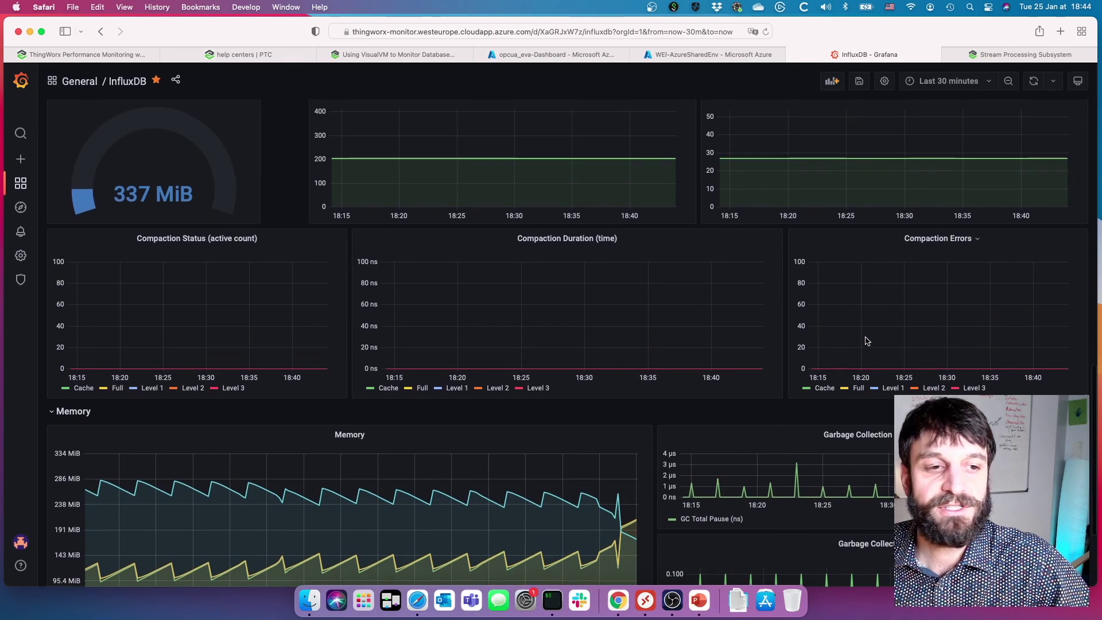
pyautogui.scroll(-3, 866, 341)
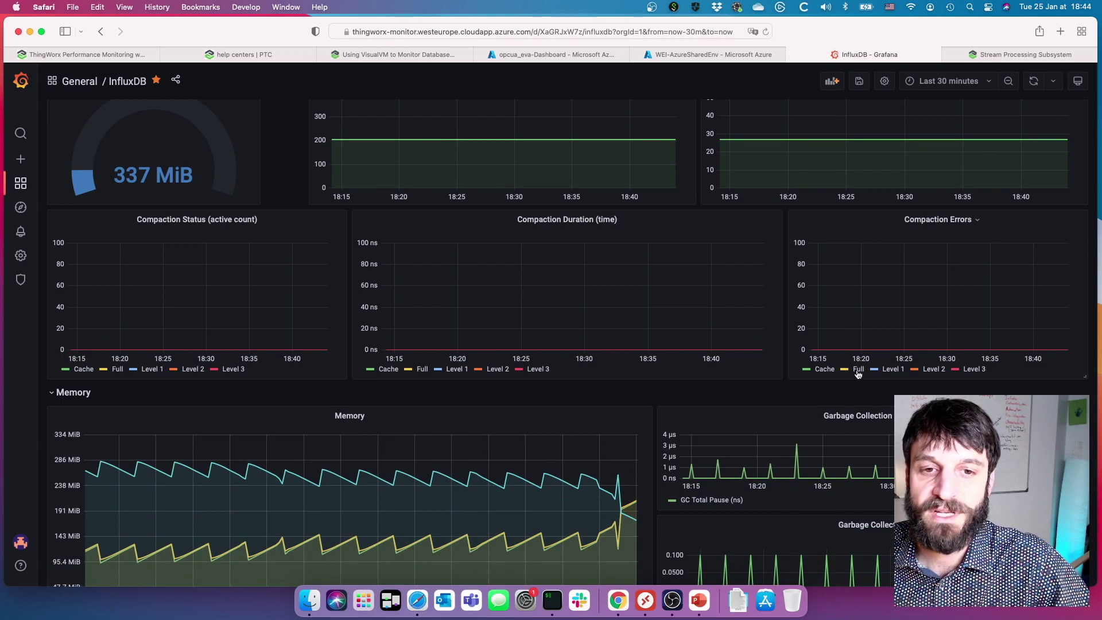
pyautogui.scroll(1, 742, 322)
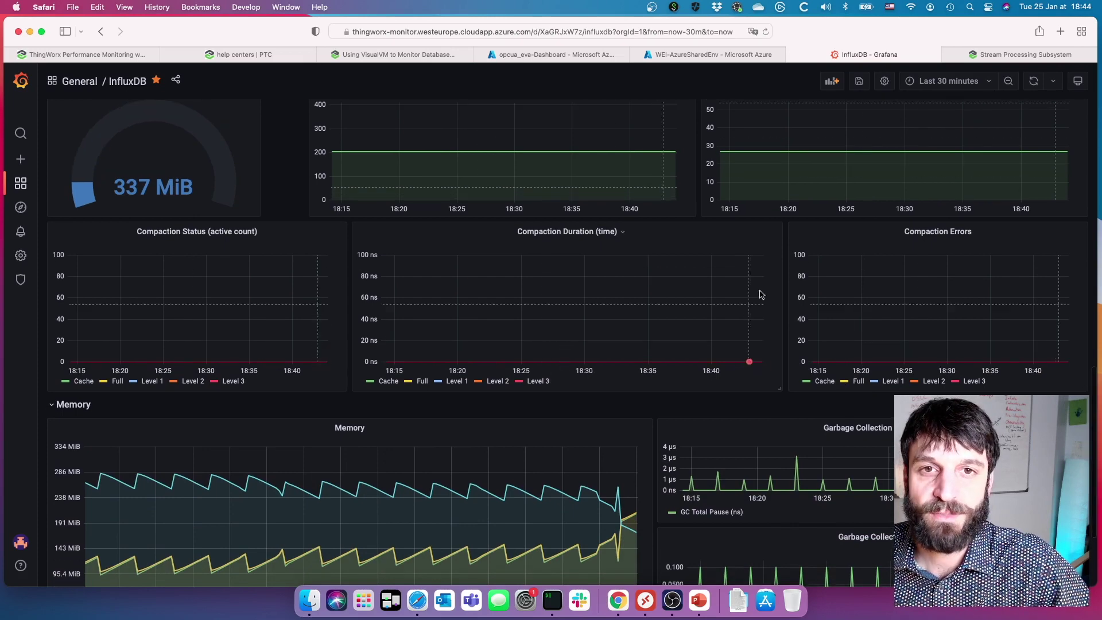
# Set the InfluxDB time range to Last 24 hours and review the compaction duration, memory and garbage collection charts.
pyautogui.click(949, 81)
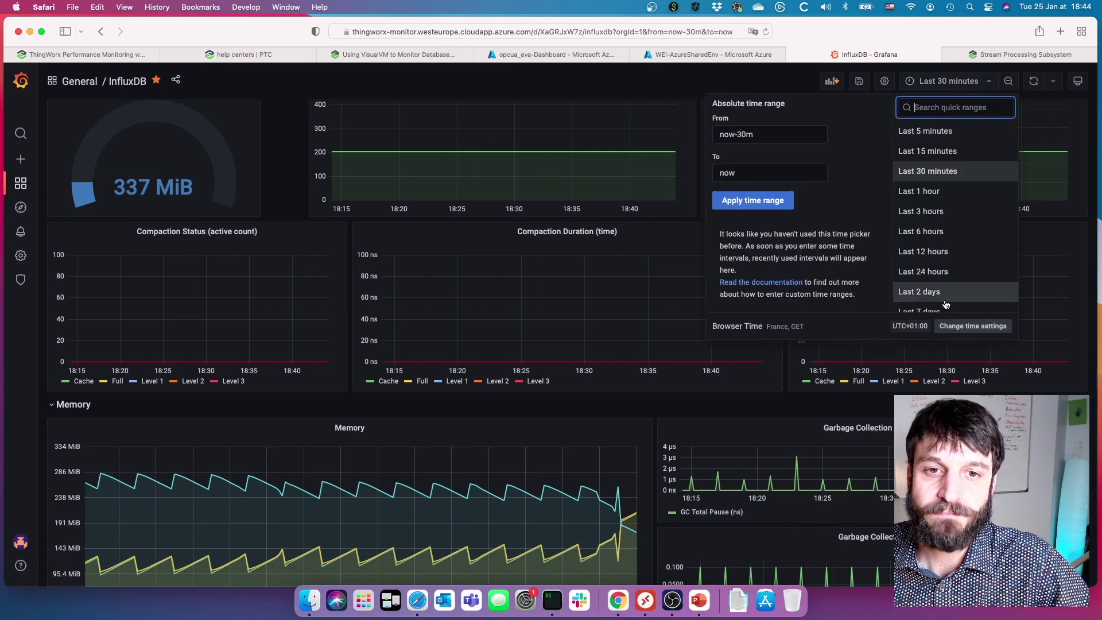
pyautogui.click(924, 271)
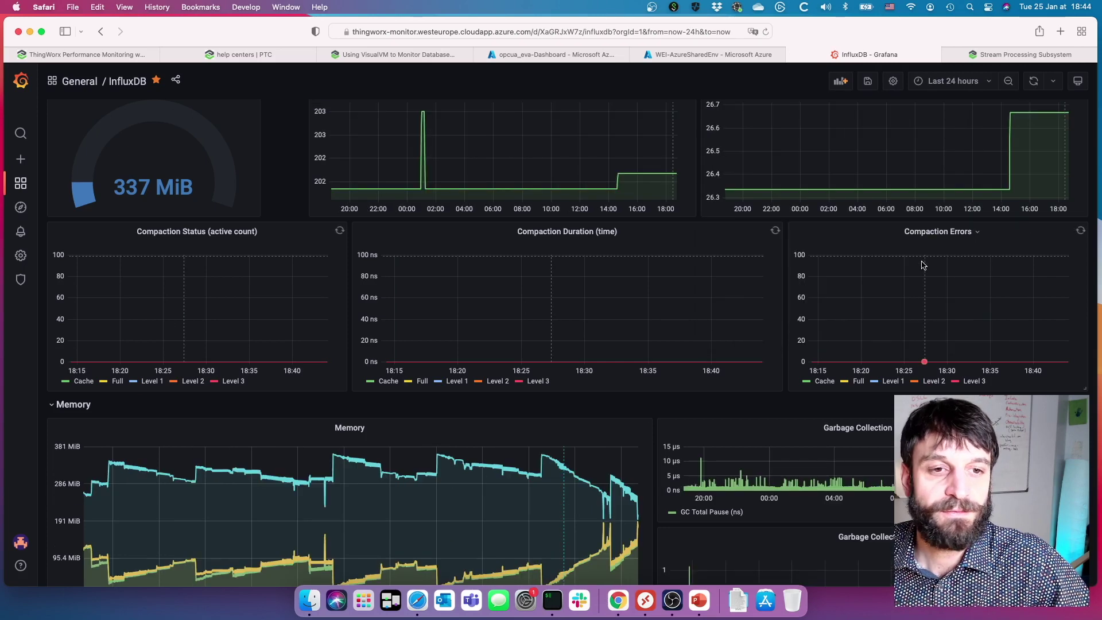
pyautogui.scroll(-2, 914, 377)
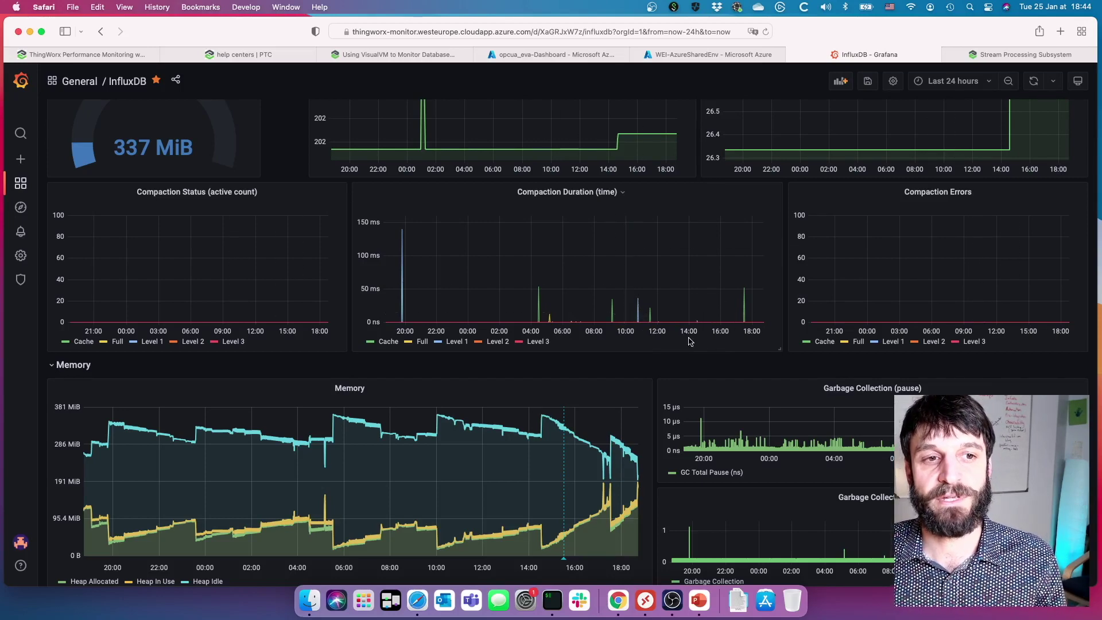
pyautogui.scroll(-1, 567, 289)
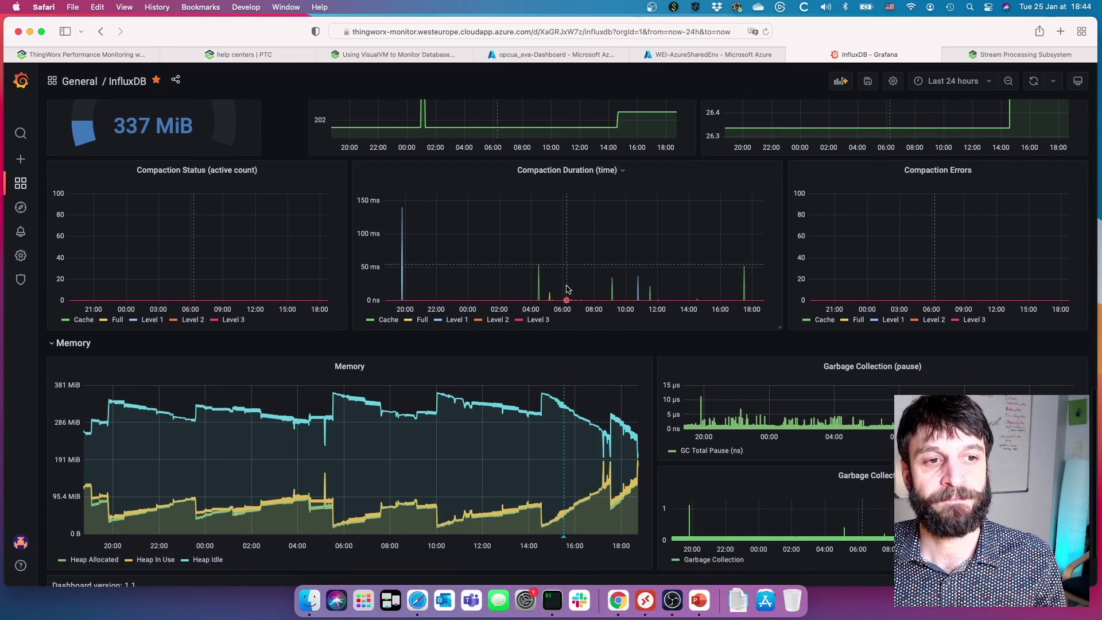
pyautogui.scroll(-3, 567, 288)
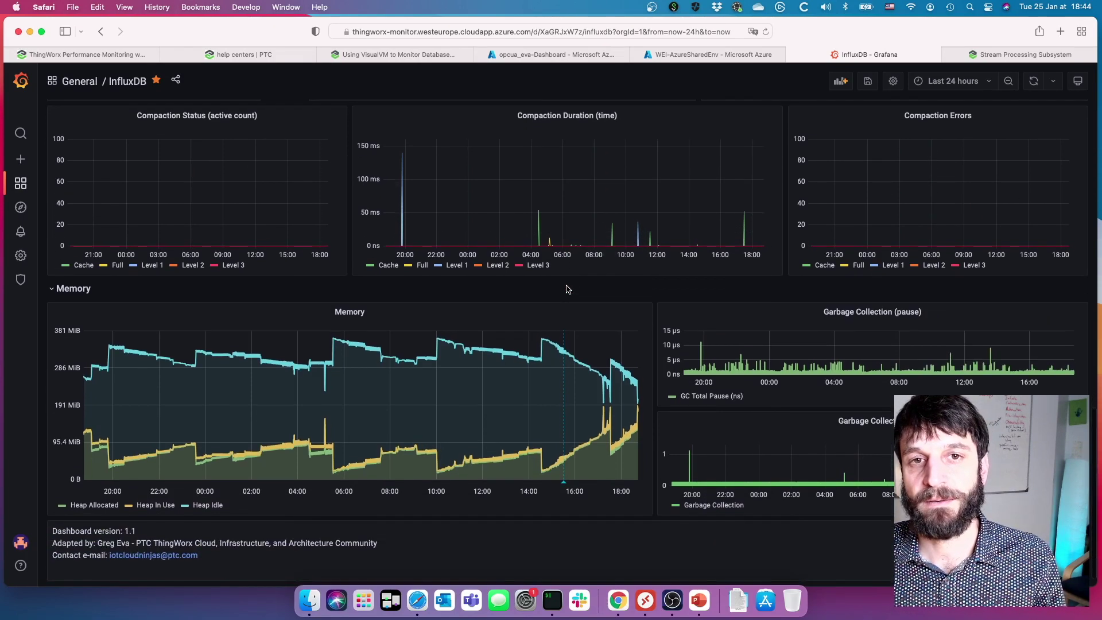
pyautogui.scroll(-1, 675, 284)
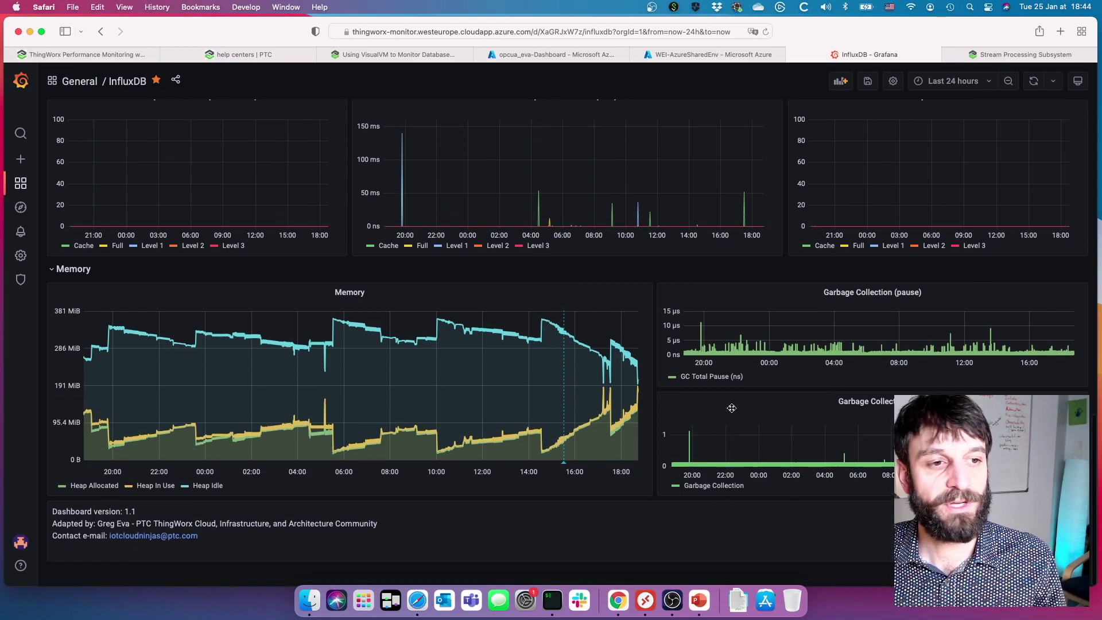
pyautogui.scroll(15, 544, 396)
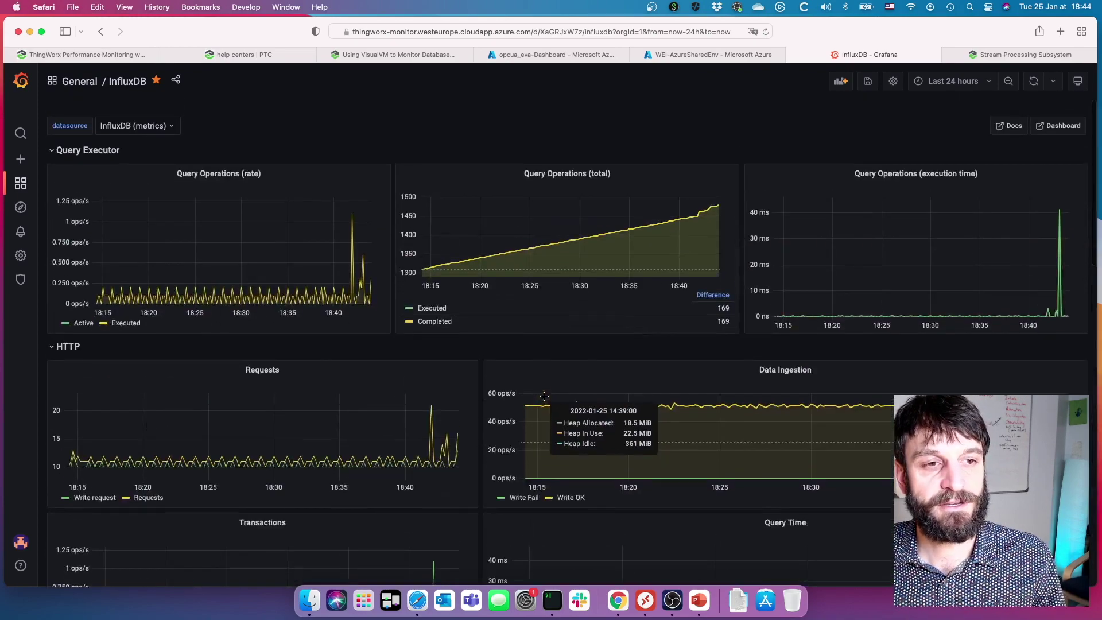